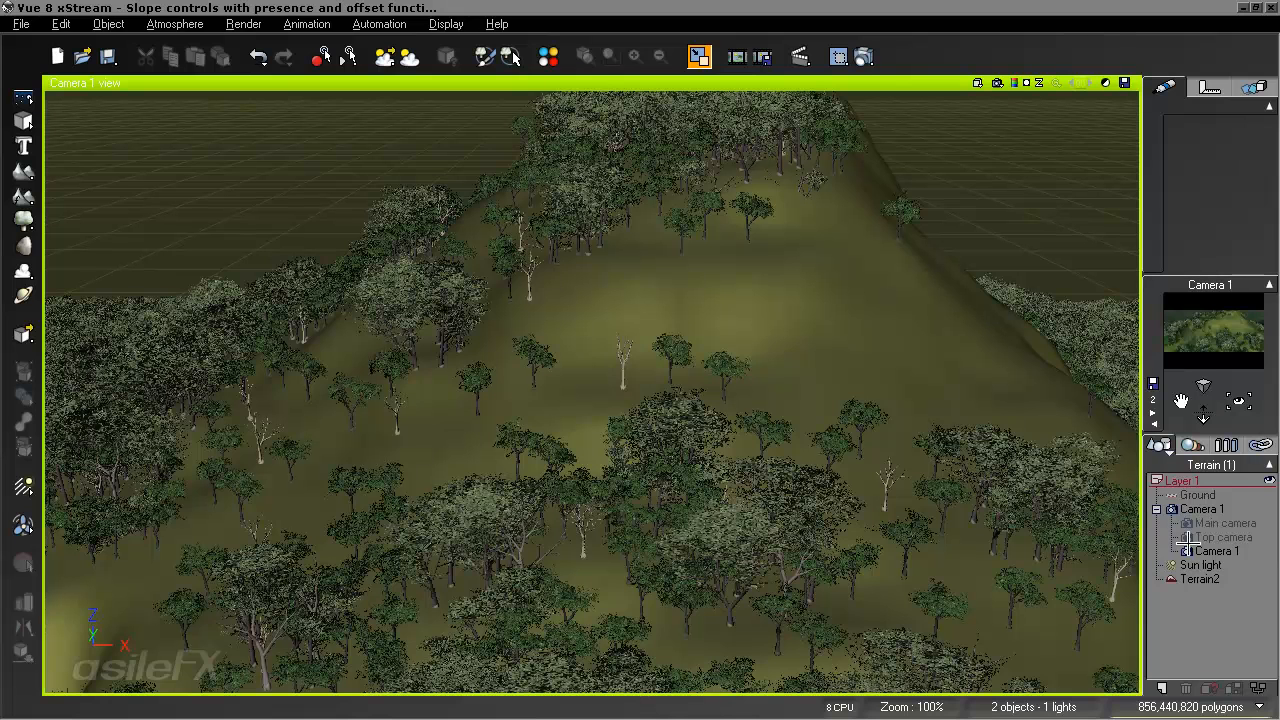
Open Terrain2's material for editing and remove Plum Tree - Winter from the first grass layer's EcoSystem population.
left_click(1200, 579)
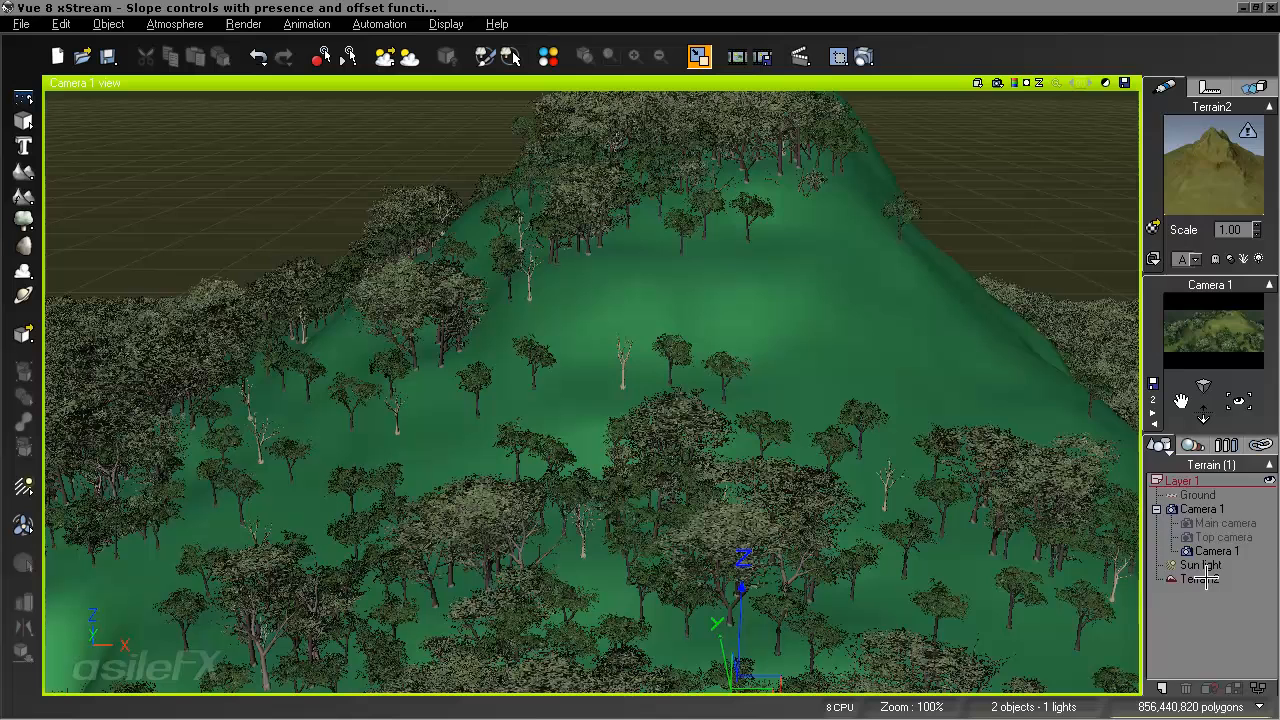
right_click(1210, 167)
left_click(1208, 172)
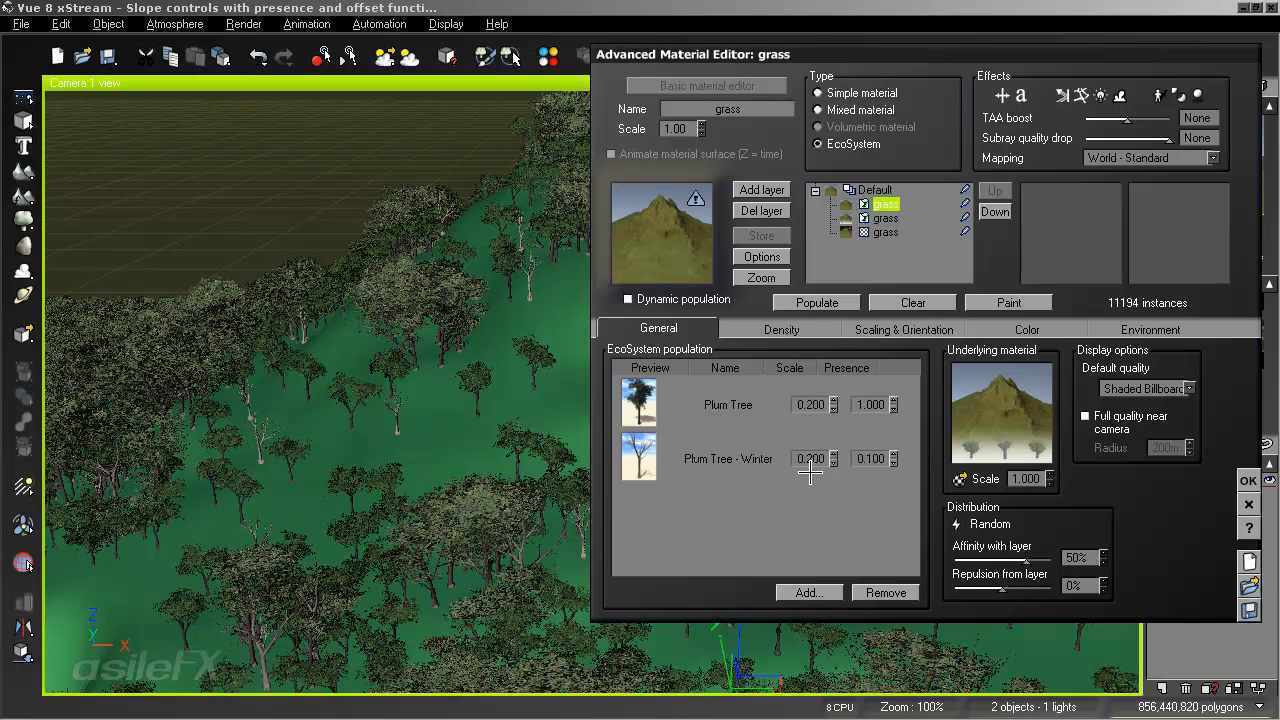
left_click(760, 451)
left_click(886, 592)
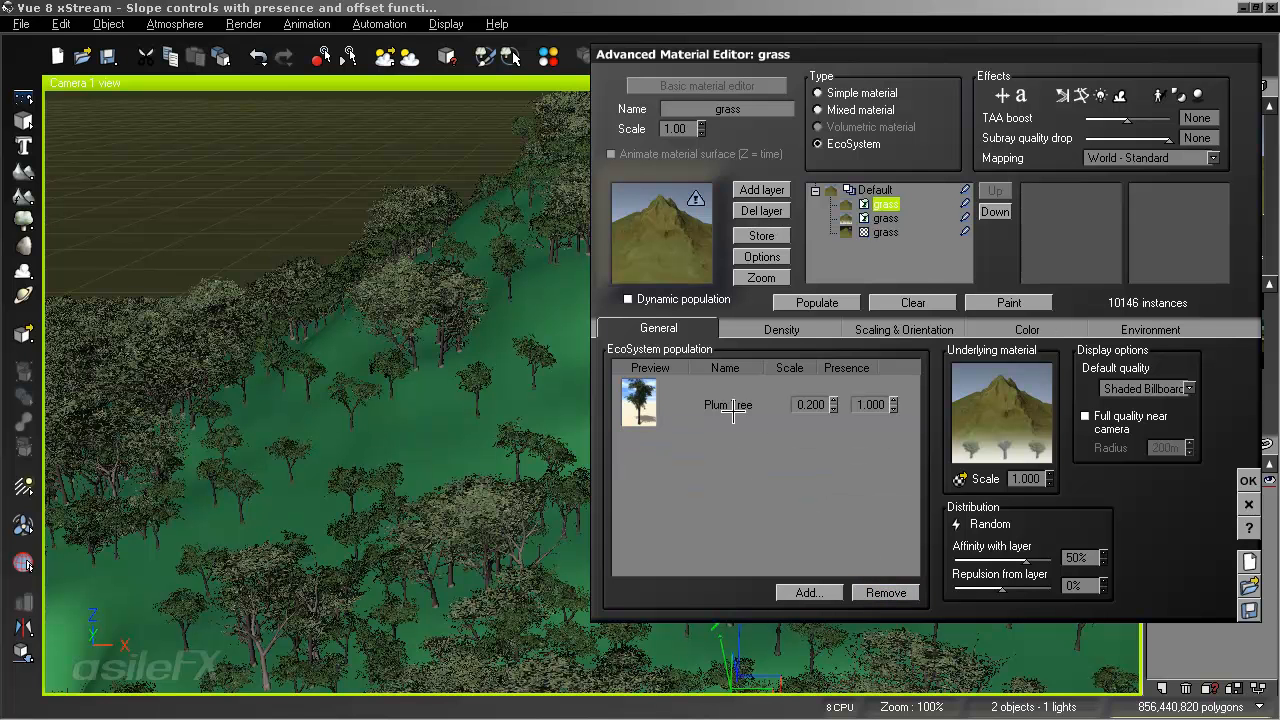
Remove Large Dead Tree from the second grass layer's population and Plum Tree from the first grass layer's population.
left_click(883, 218)
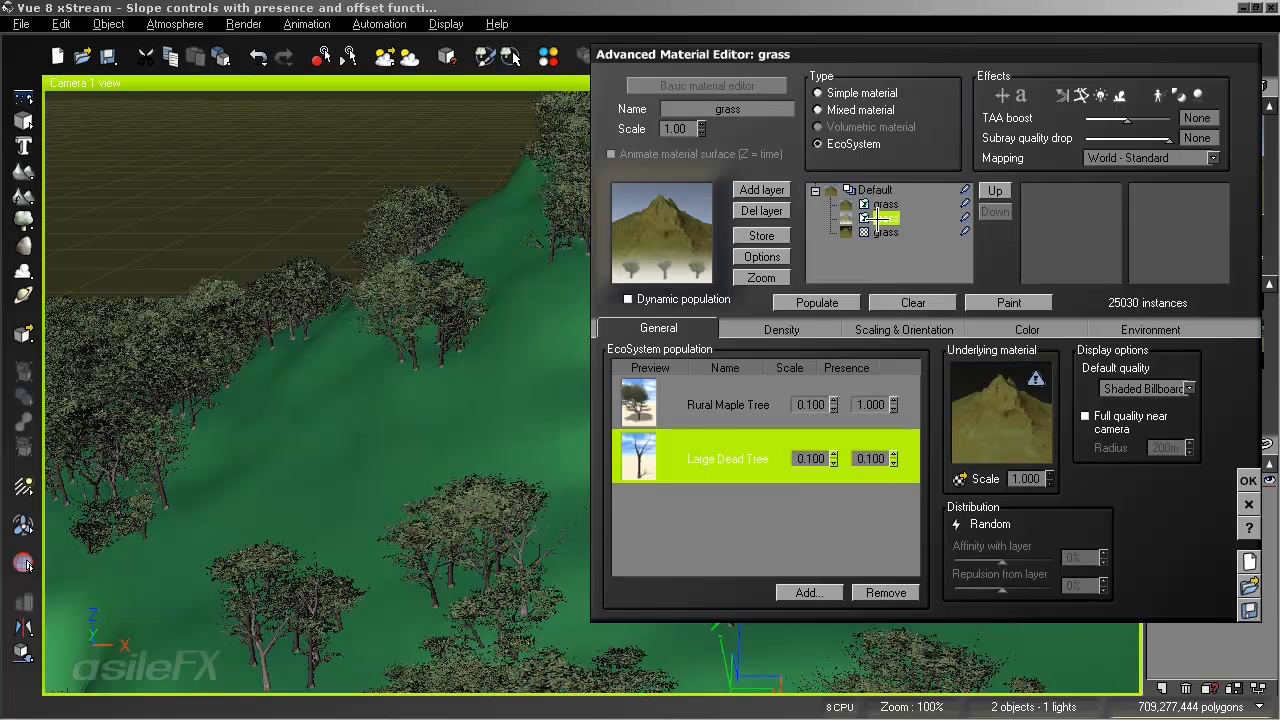
left_click(860, 593)
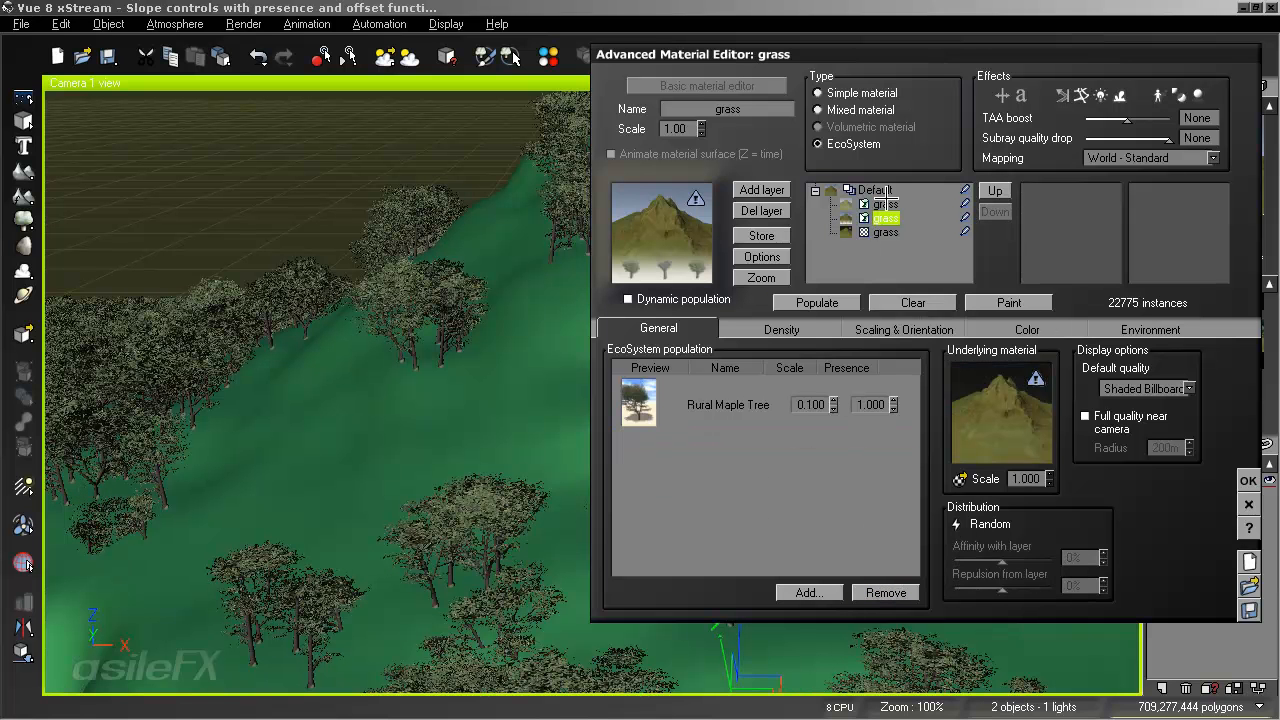
left_click(885, 204)
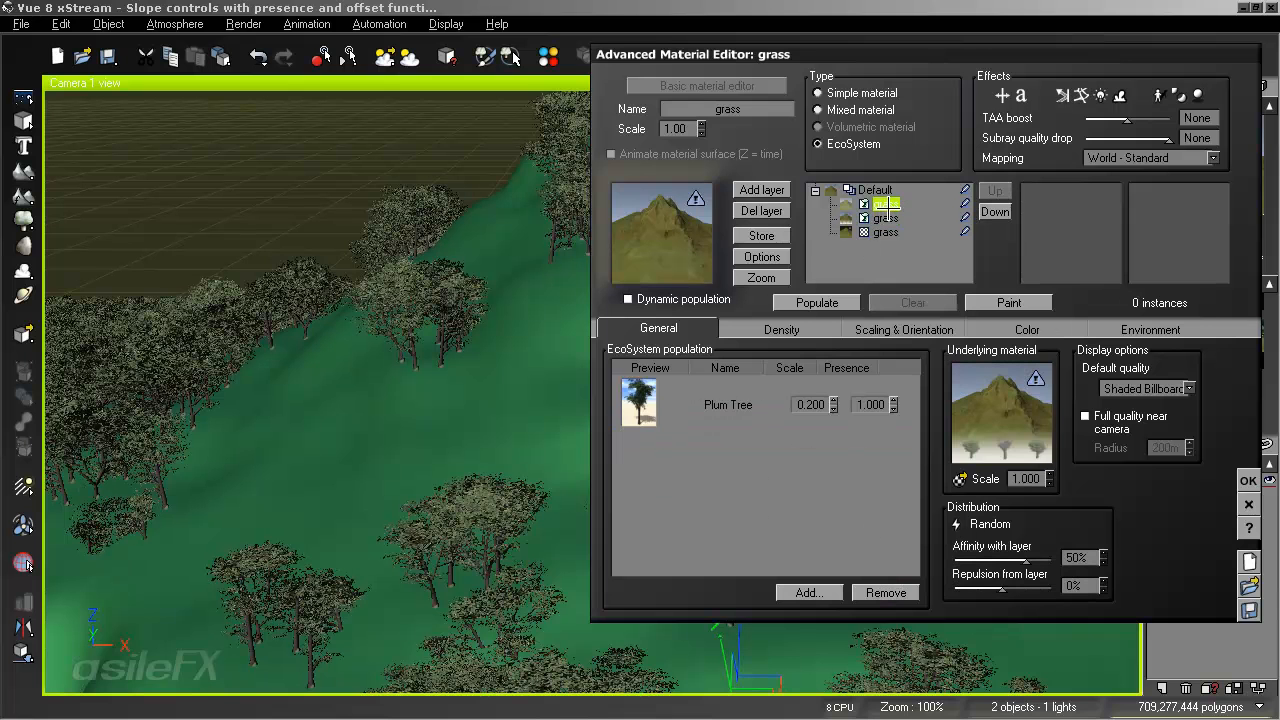
left_click(738, 403)
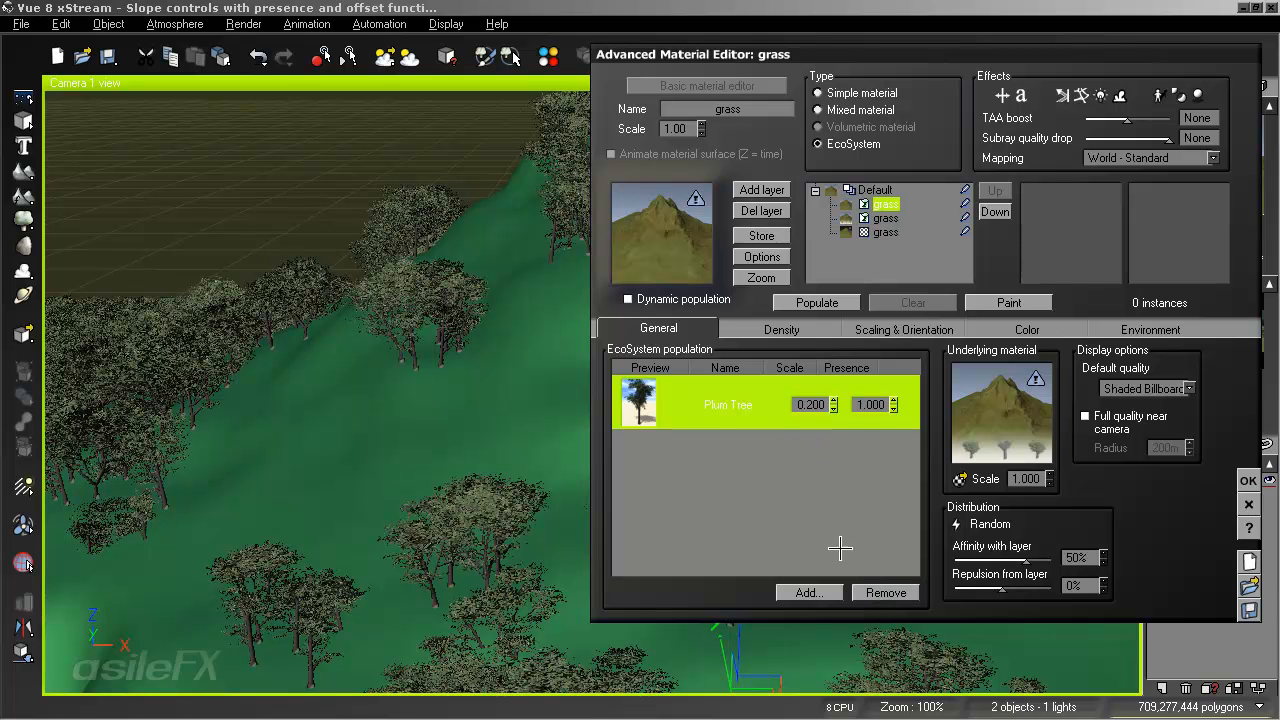
left_click(899, 588)
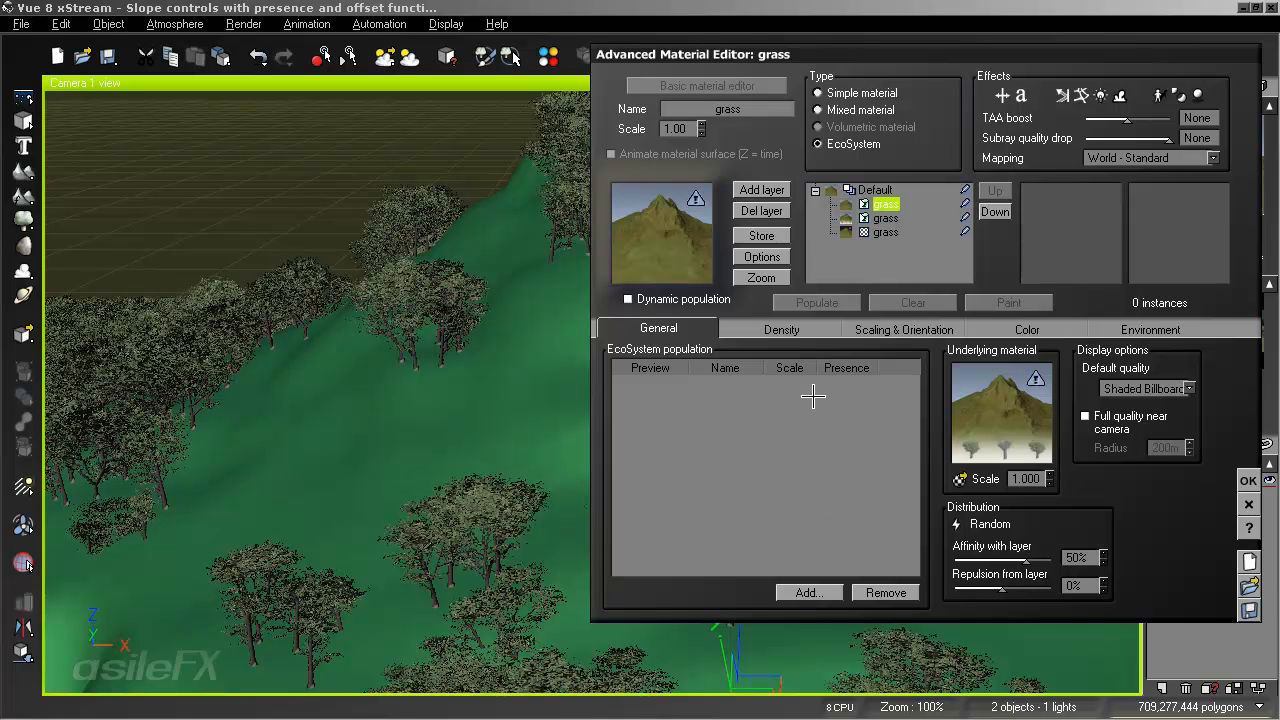
Repopulate the second grass layer with Rural Maple Tree, check the tree coverage on the terrain, and accept the material.
left_click(848, 220)
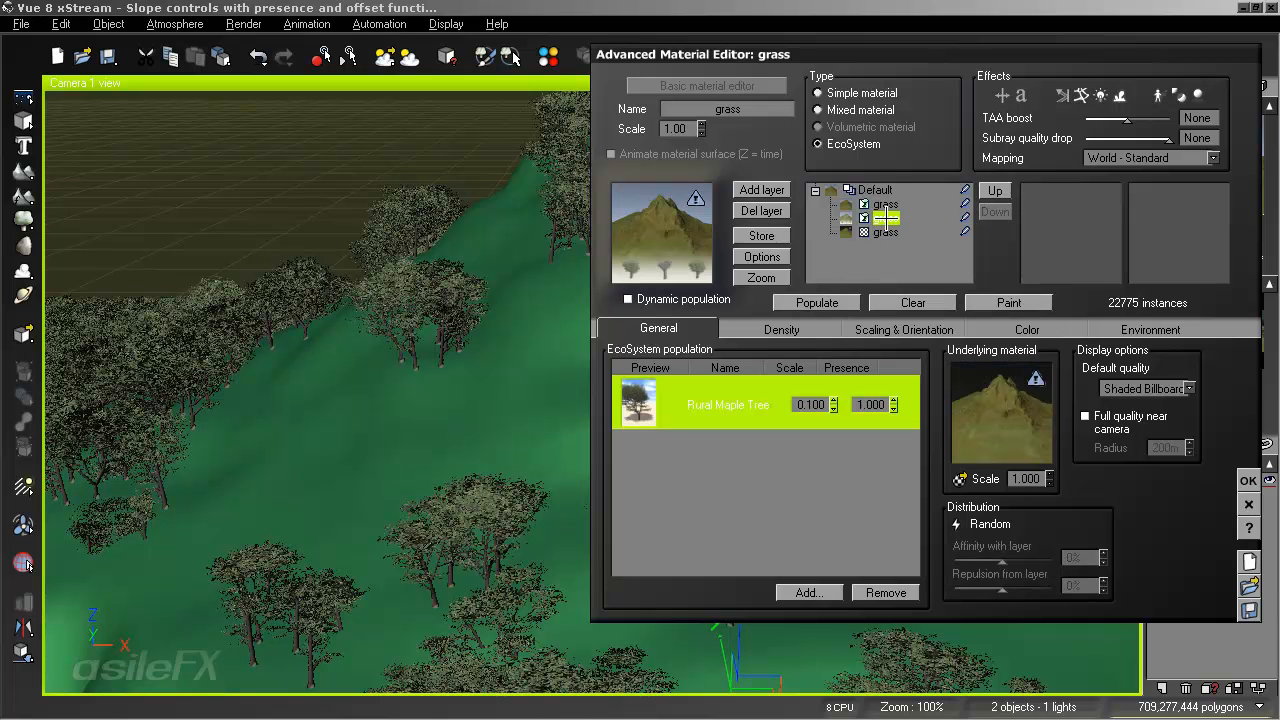
left_click(825, 305)
right_click_drag(449, 426, 374, 483)
scroll(421, 498, "down", 2)
scroll(451, 551, "down", 3)
right_click_drag(451, 551, 483, 504)
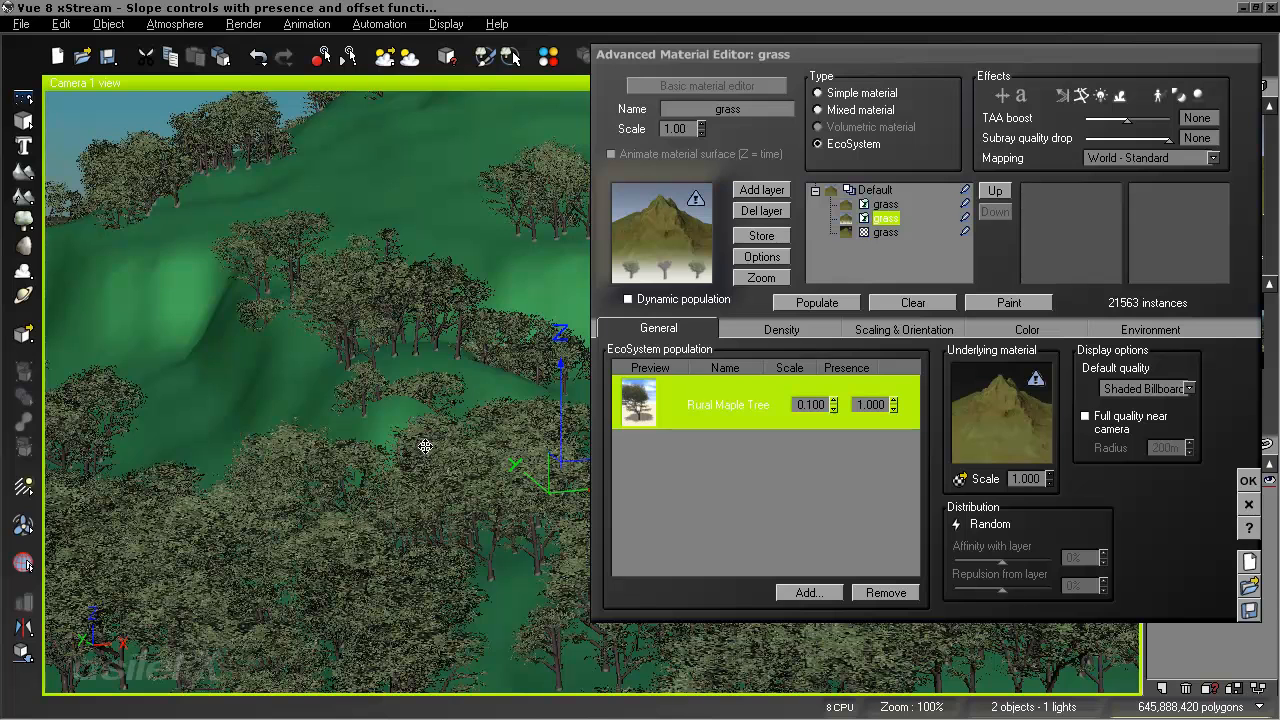
mouse_move(445, 521)
right_mouse_down()
mouse_move(389, 531)
mouse_move(436, 531)
right_mouse_up()
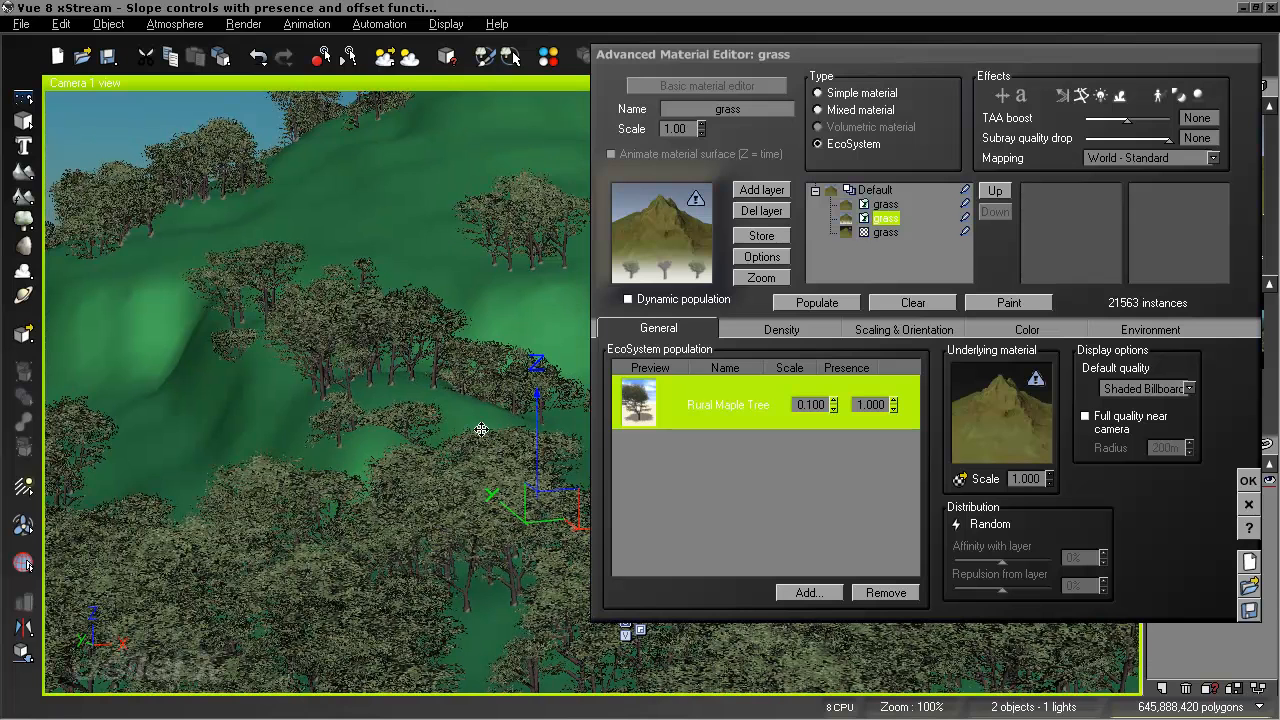
right_click_drag(476, 430, 500, 437)
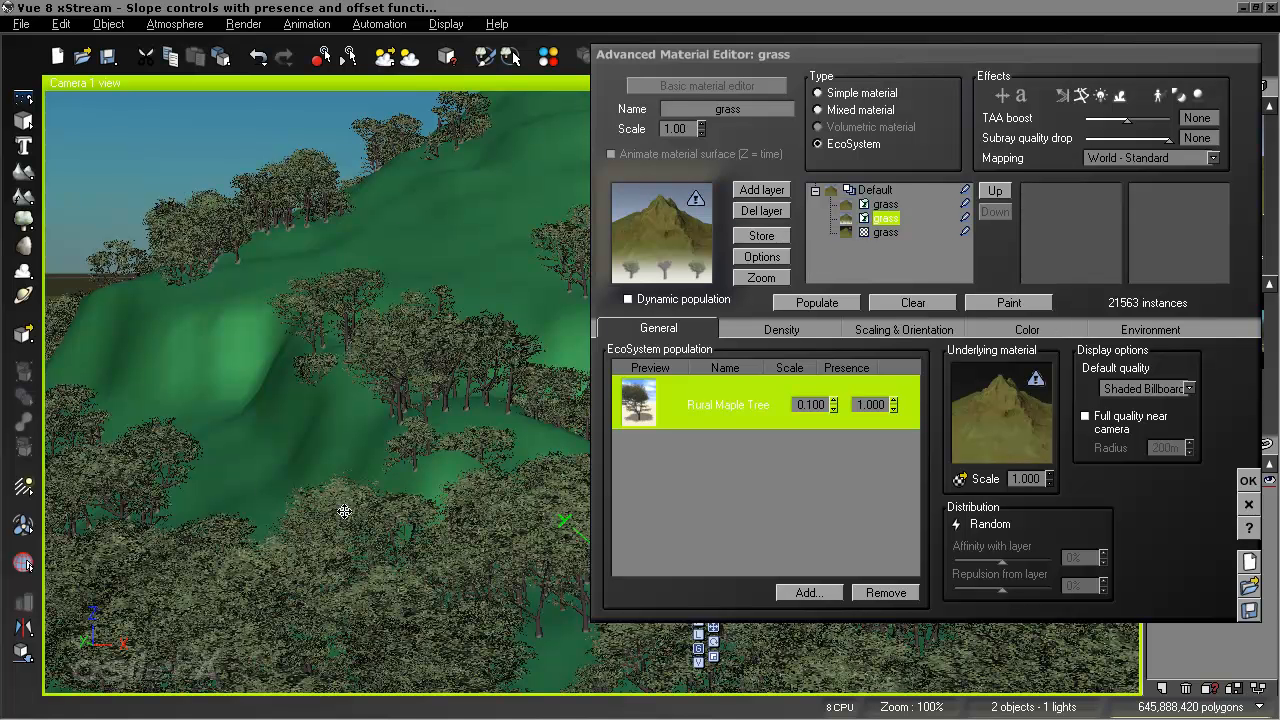
left_click(1248, 480)
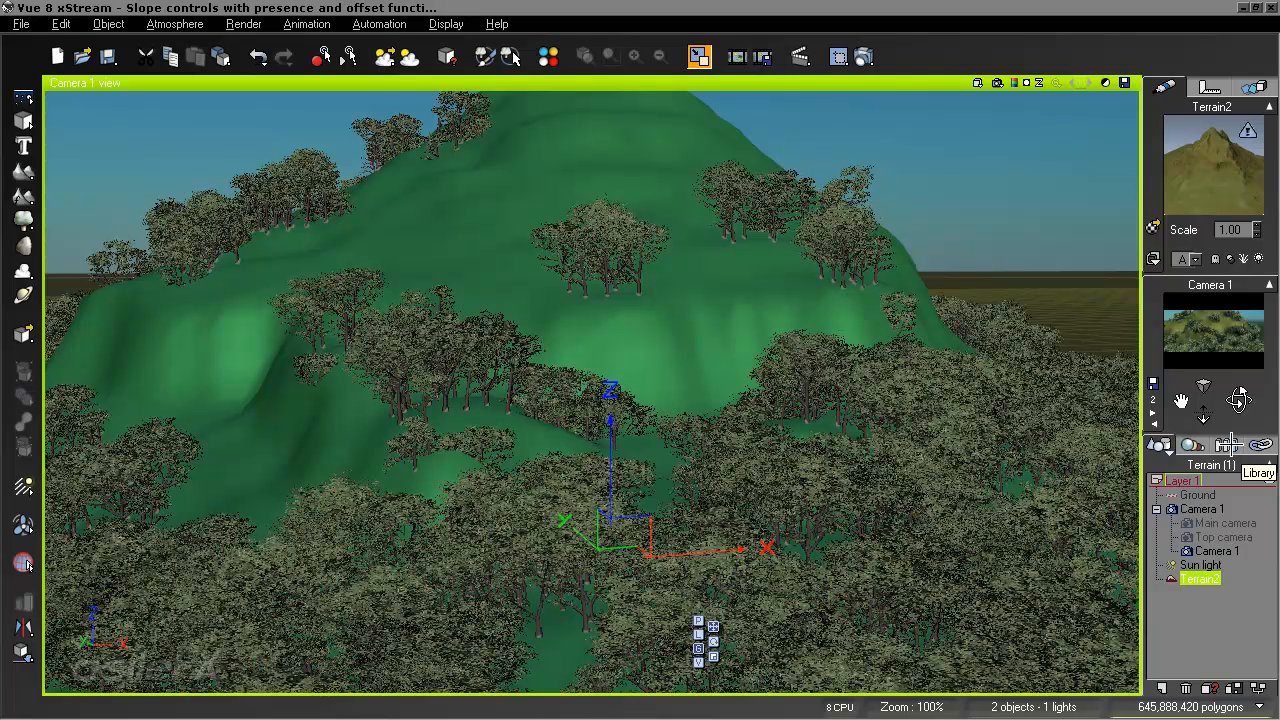
Open the Rural Maple Tree master object from the EcoSystem population for editing and inspect the plant from several angles.
left_click(1227, 444)
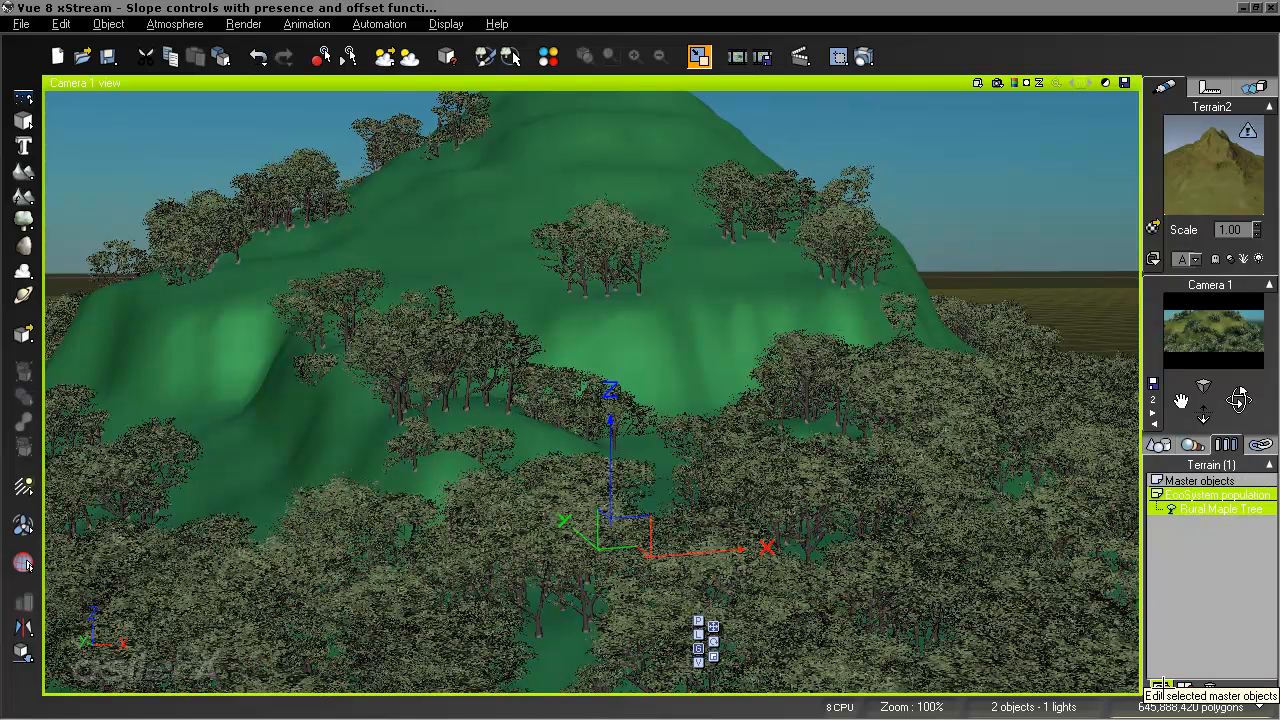
left_click(1157, 685)
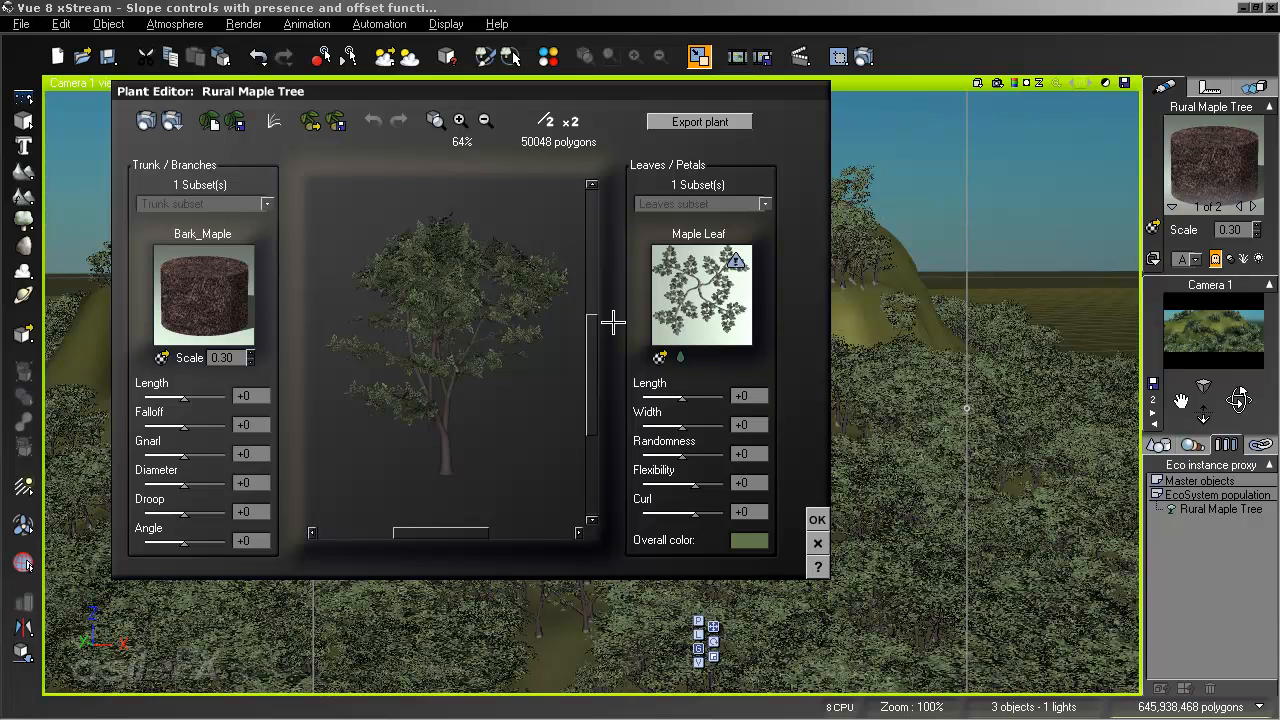
left_click_drag(505, 391, 526, 398)
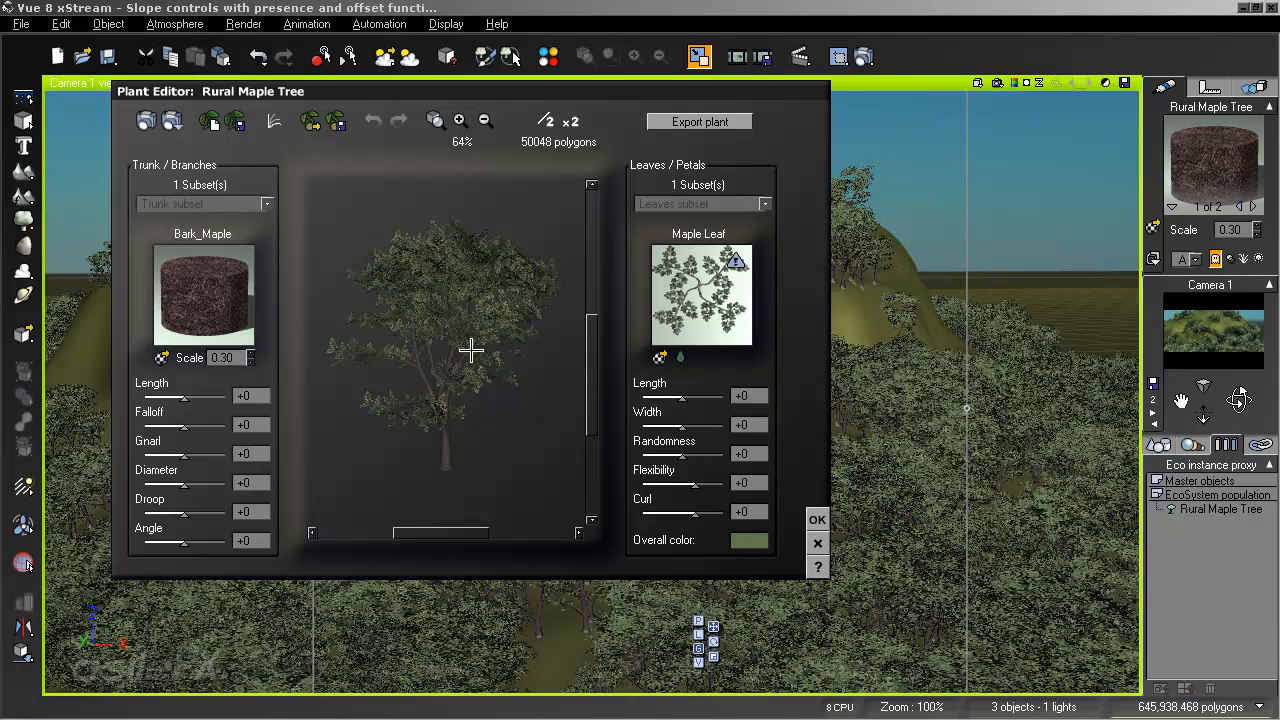
left_click_drag(470, 349, 513, 352)
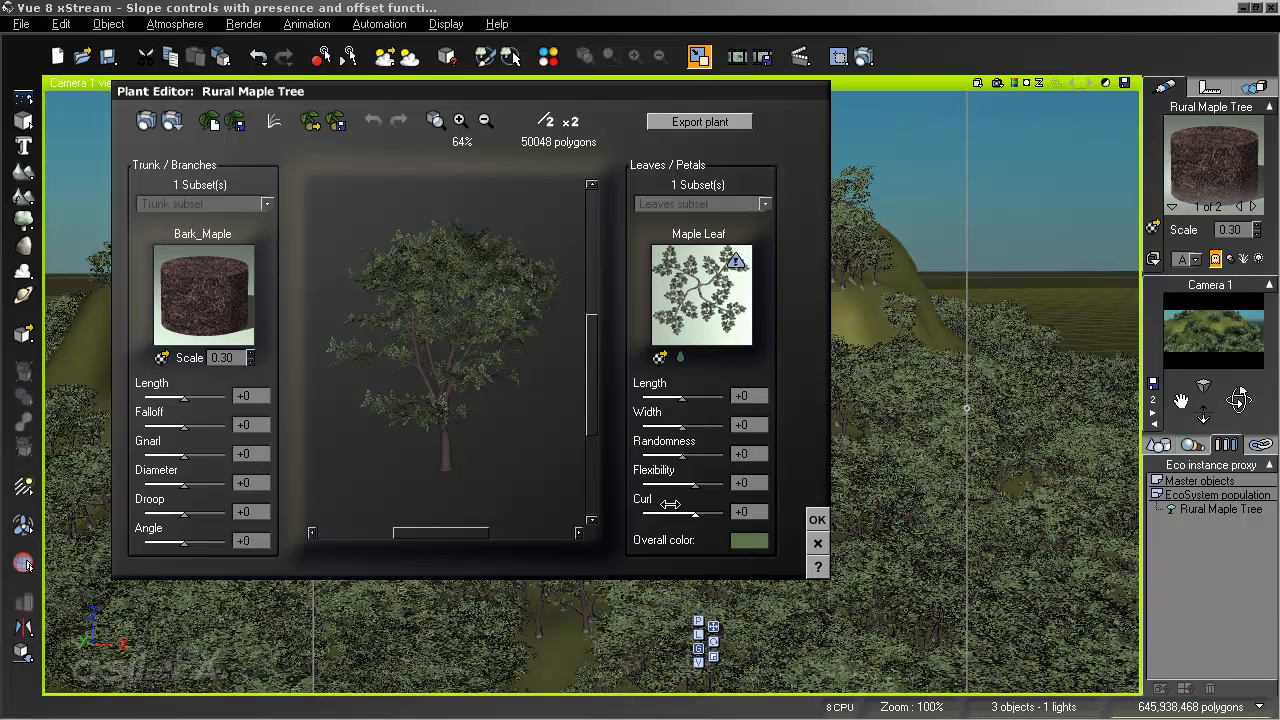
left_click_drag(524, 418, 544, 406)
Try the trunk's Falloff at both extremes, +100 and -100, leaving it at -100.
left_click_drag(185, 425, 61, 405)
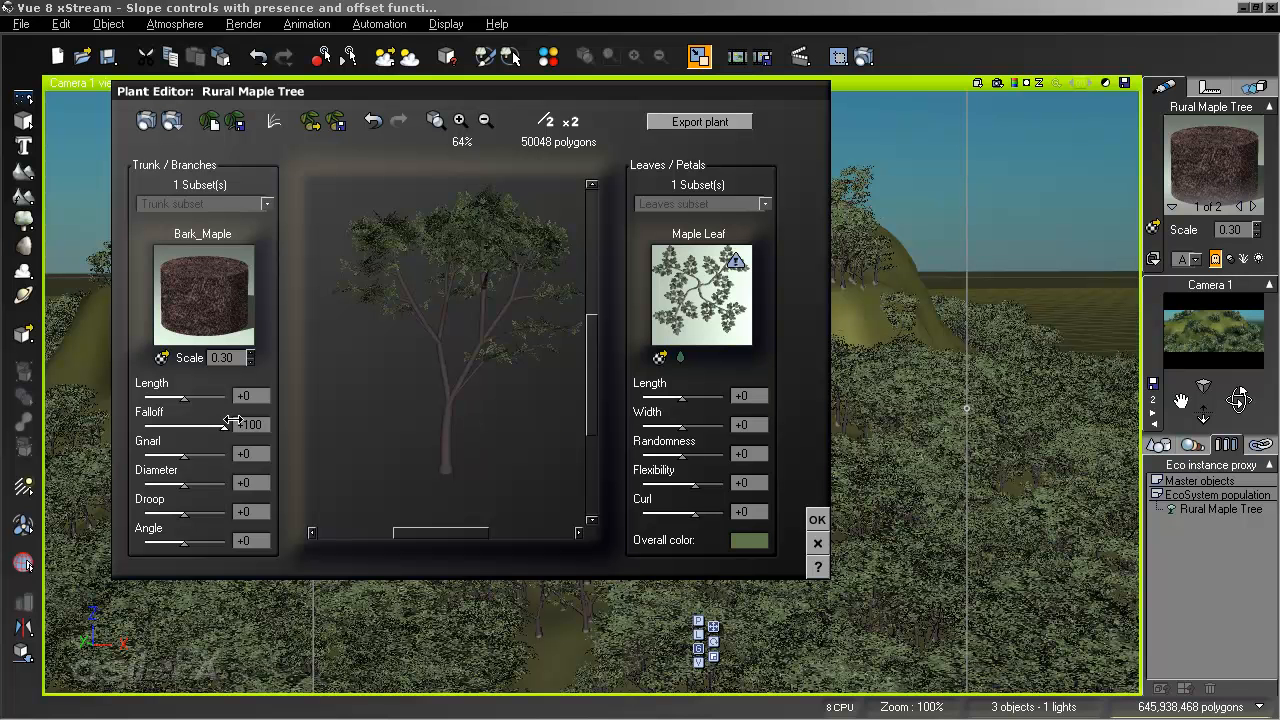
left_click_drag(148, 428, 301, 431)
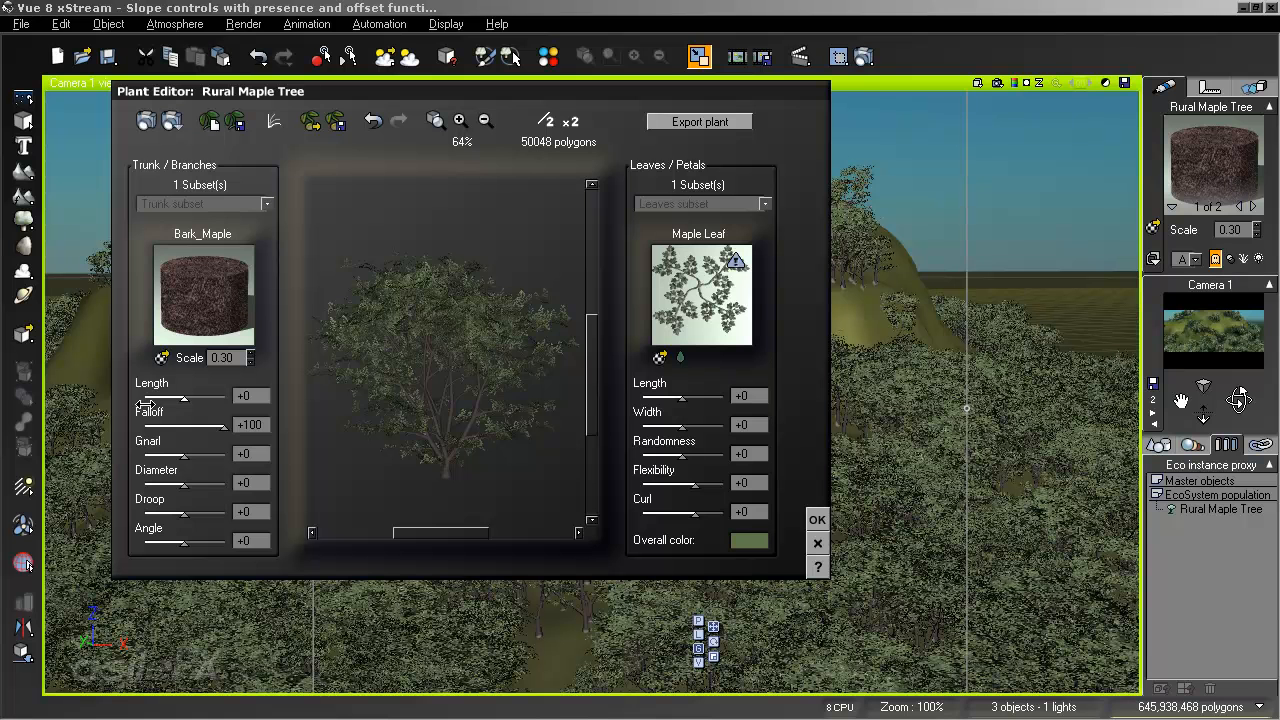
left_click_drag(220, 420, 145, 424)
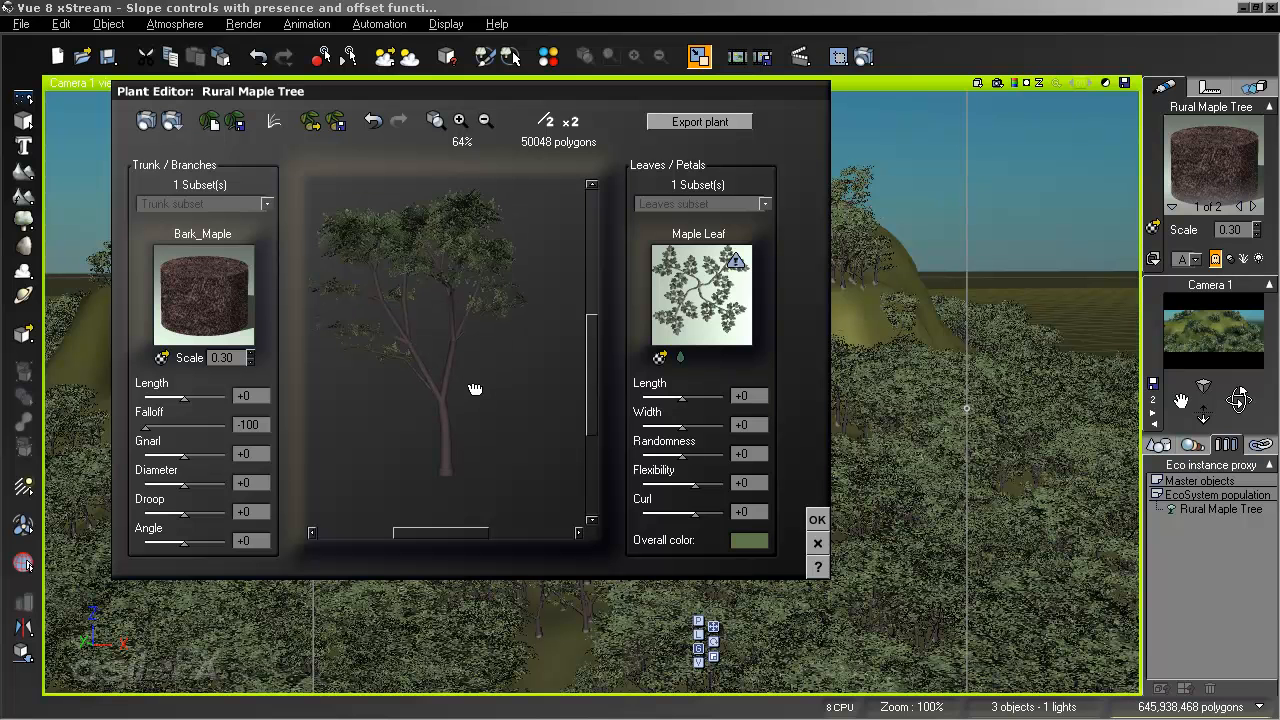
Lower the branch Angle to -88 and inspect the maple's shape from different sides.
left_click_drag(217, 541, 208, 541)
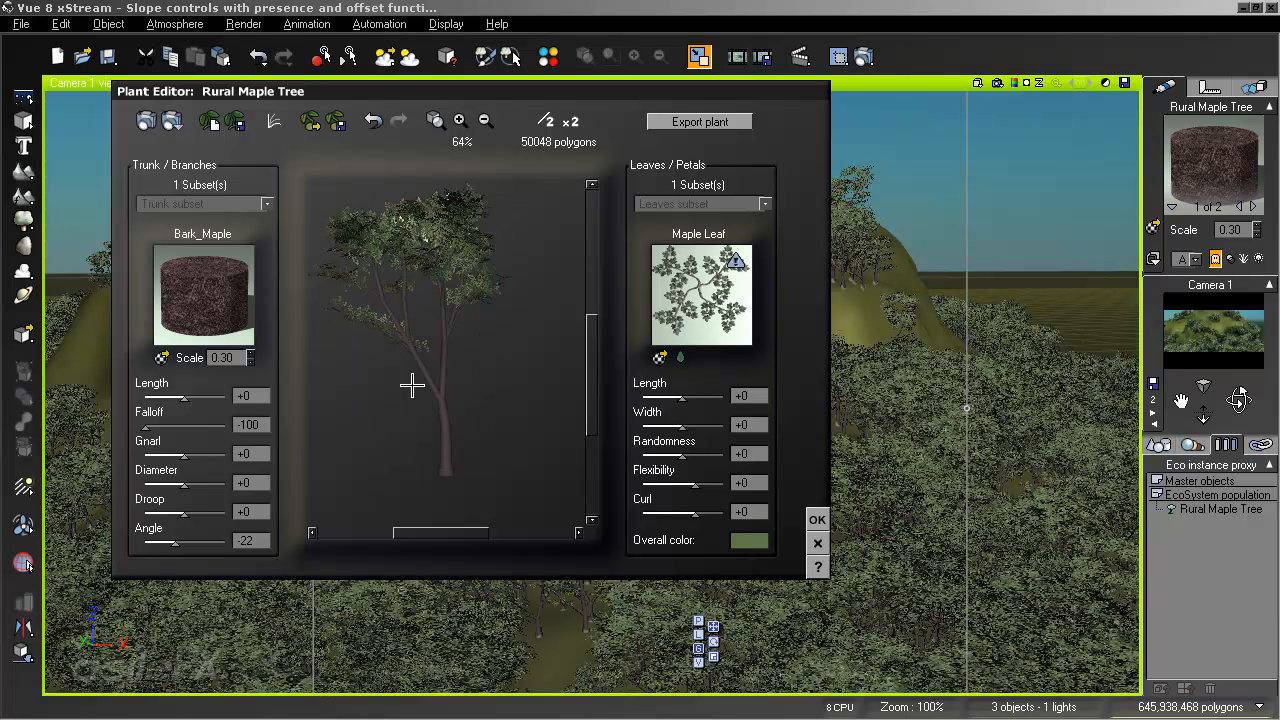
left_click_drag(190, 540, 173, 538)
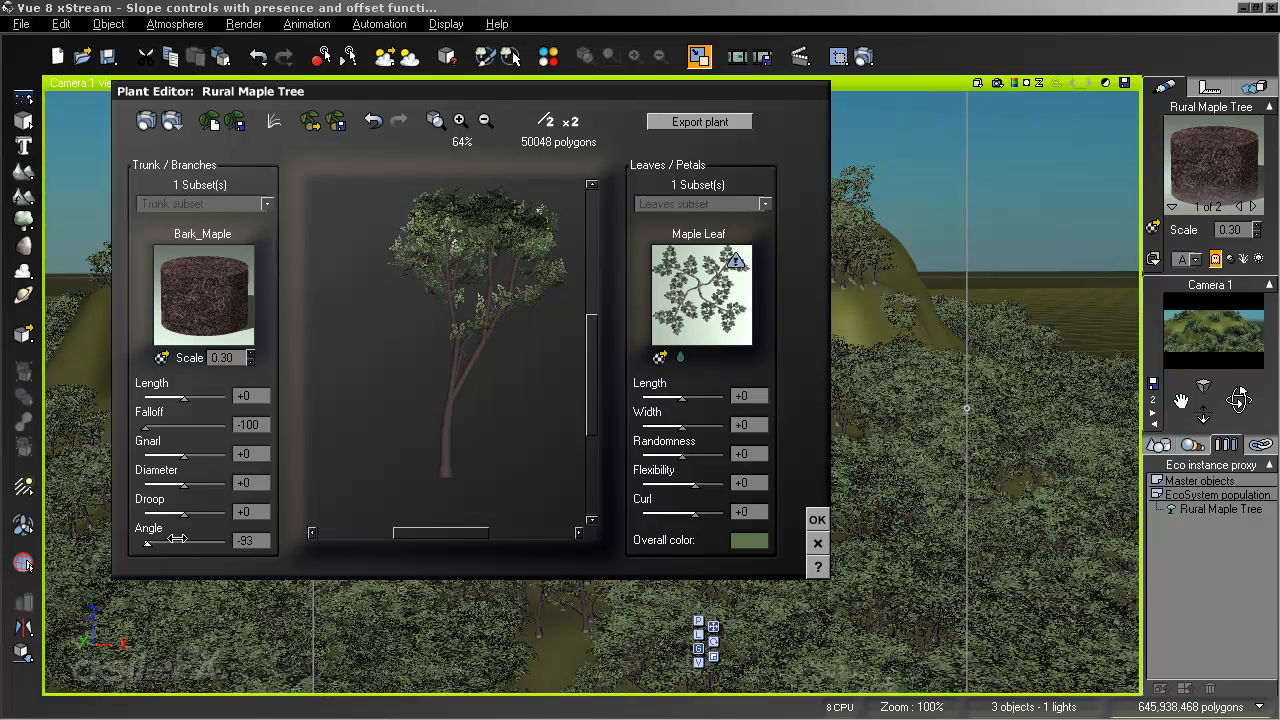
left_click_drag(552, 333, 405, 335)
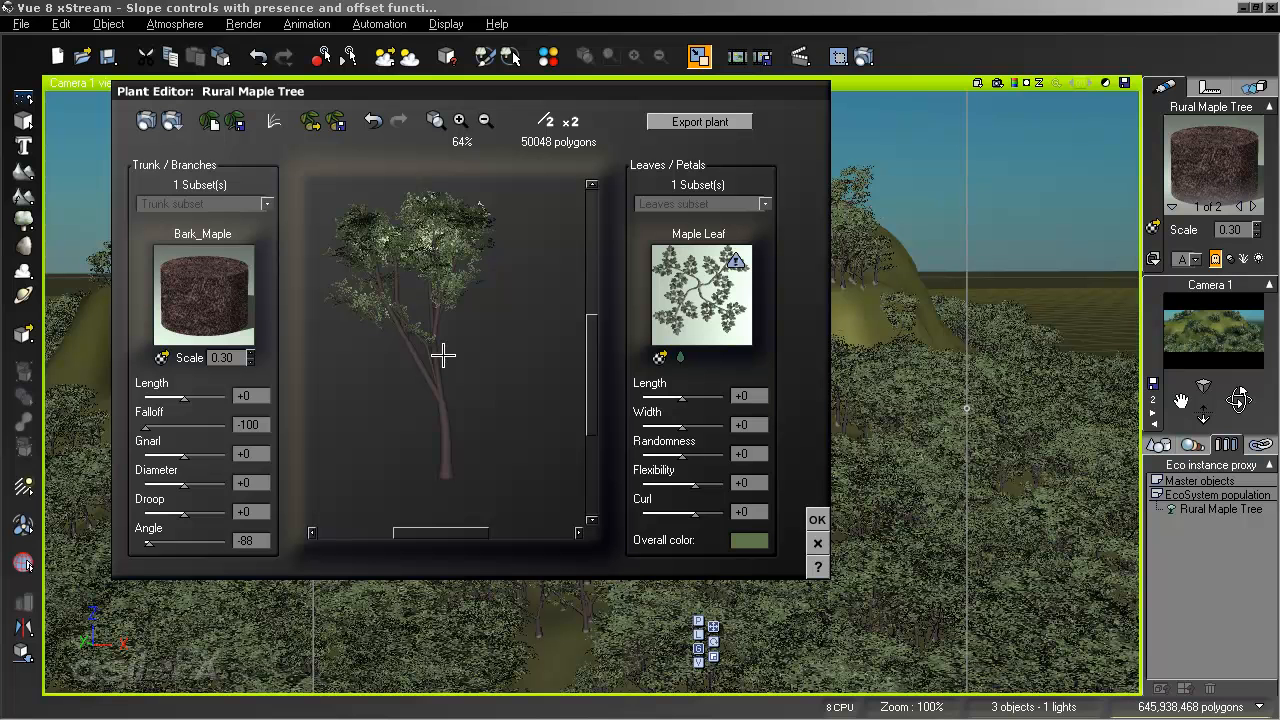
left_click_drag(442, 355, 477, 354)
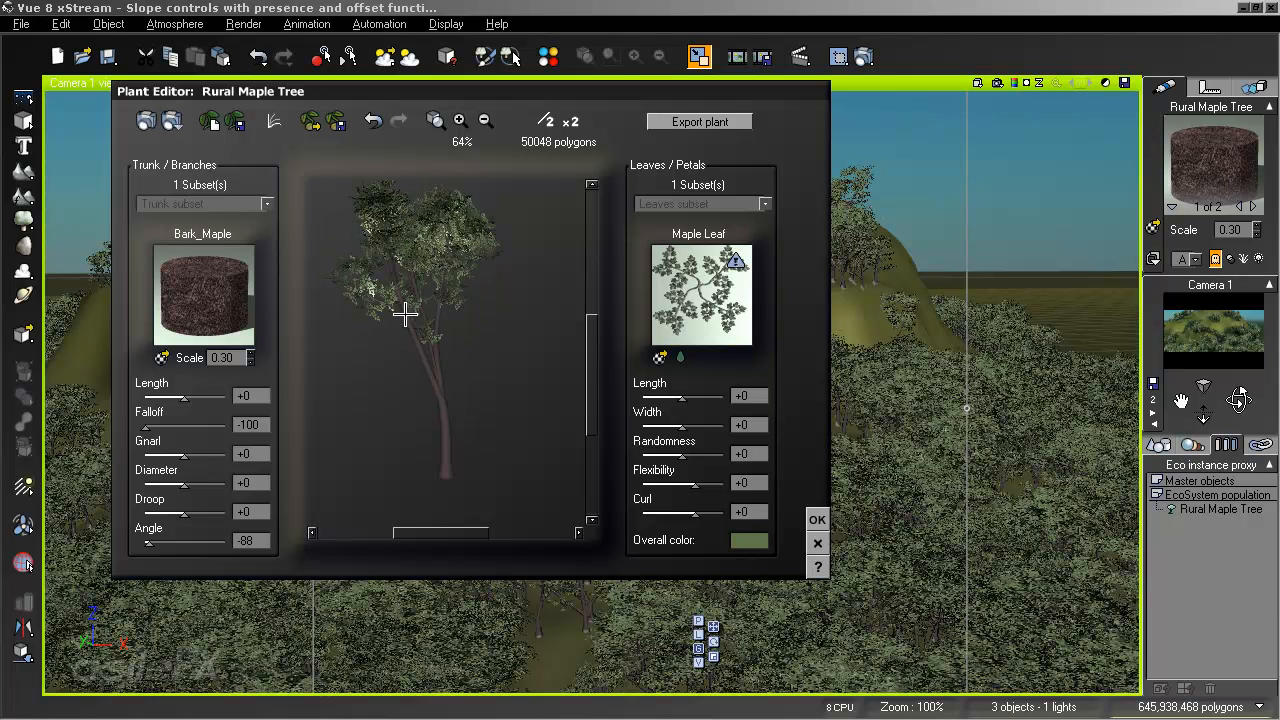
Generate two new variations of the Rural Maple Tree and fit the plant in the preview.
left_click(208, 121)
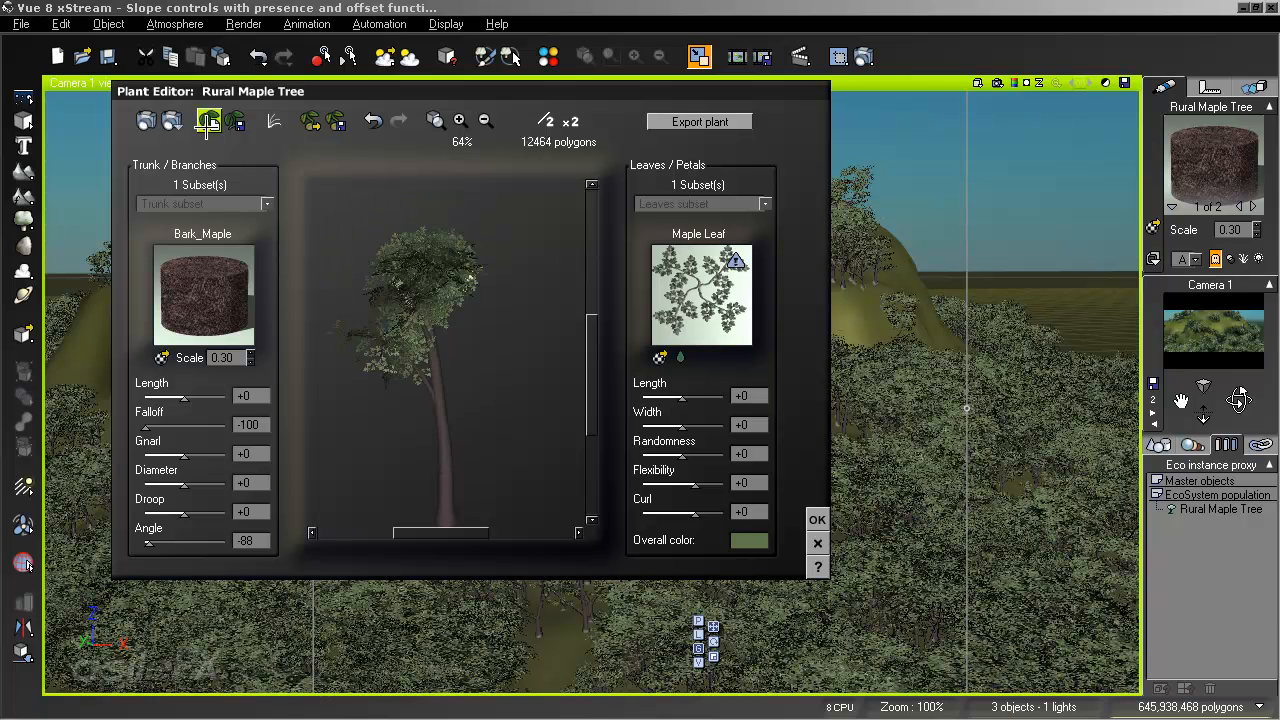
left_click(208, 121)
left_click(435, 120)
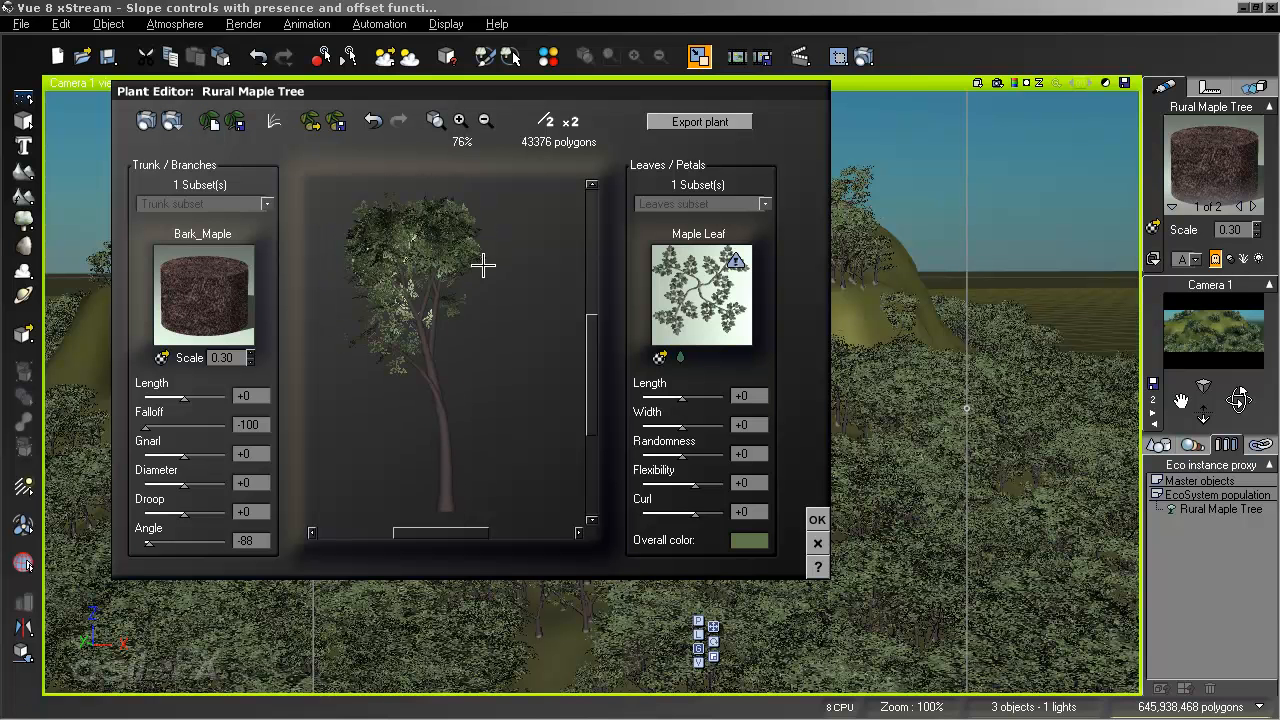
Set the trunk's Falloff to -51 and the branch Angle to -61.
left_click_drag(148, 426, 175, 424)
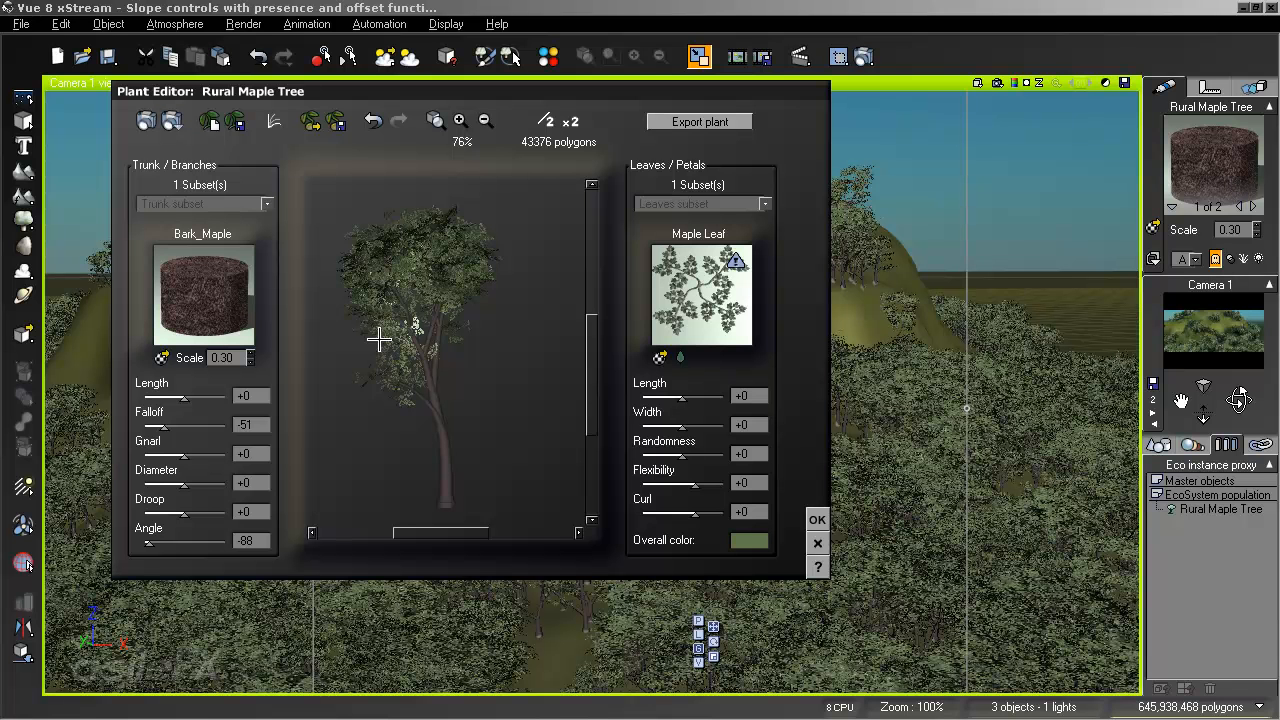
left_click_drag(380, 357, 438, 349)
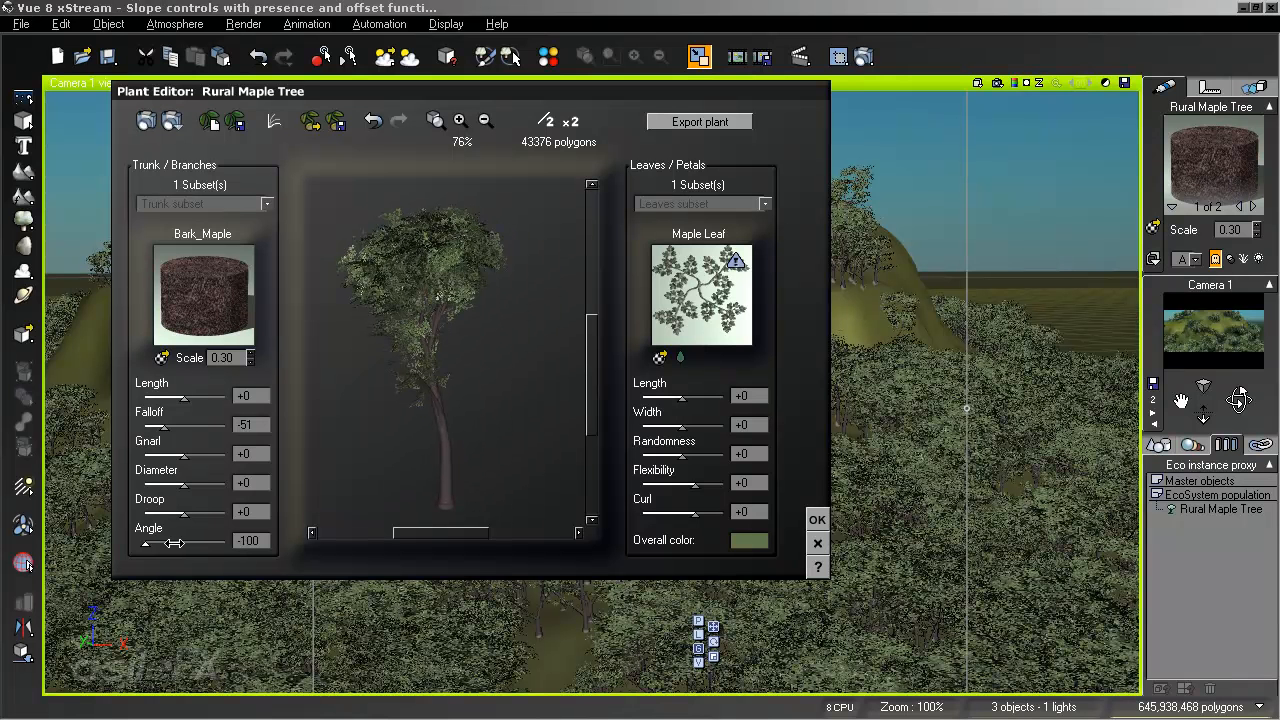
left_click_drag(180, 542, 191, 542)
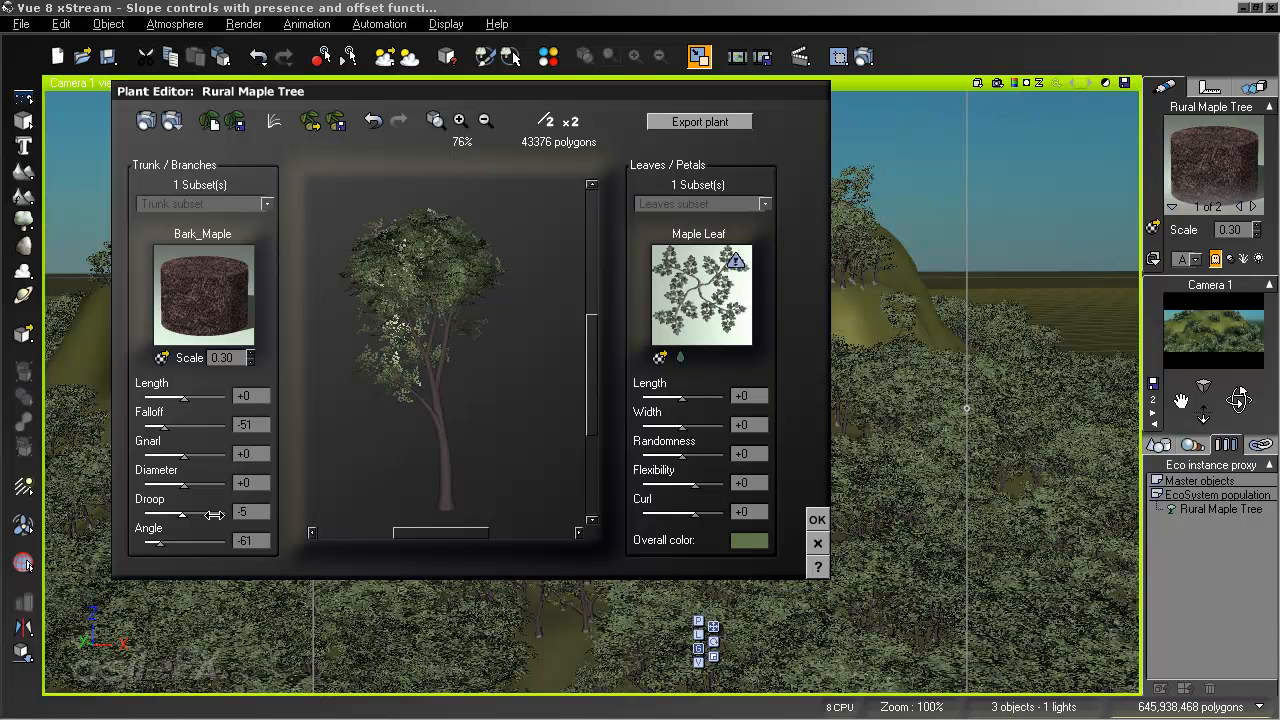
Try the branch Droop at -24 and -100, inspect the branches up close, and bring it to -44.
left_click_drag(215, 514, 199, 511)
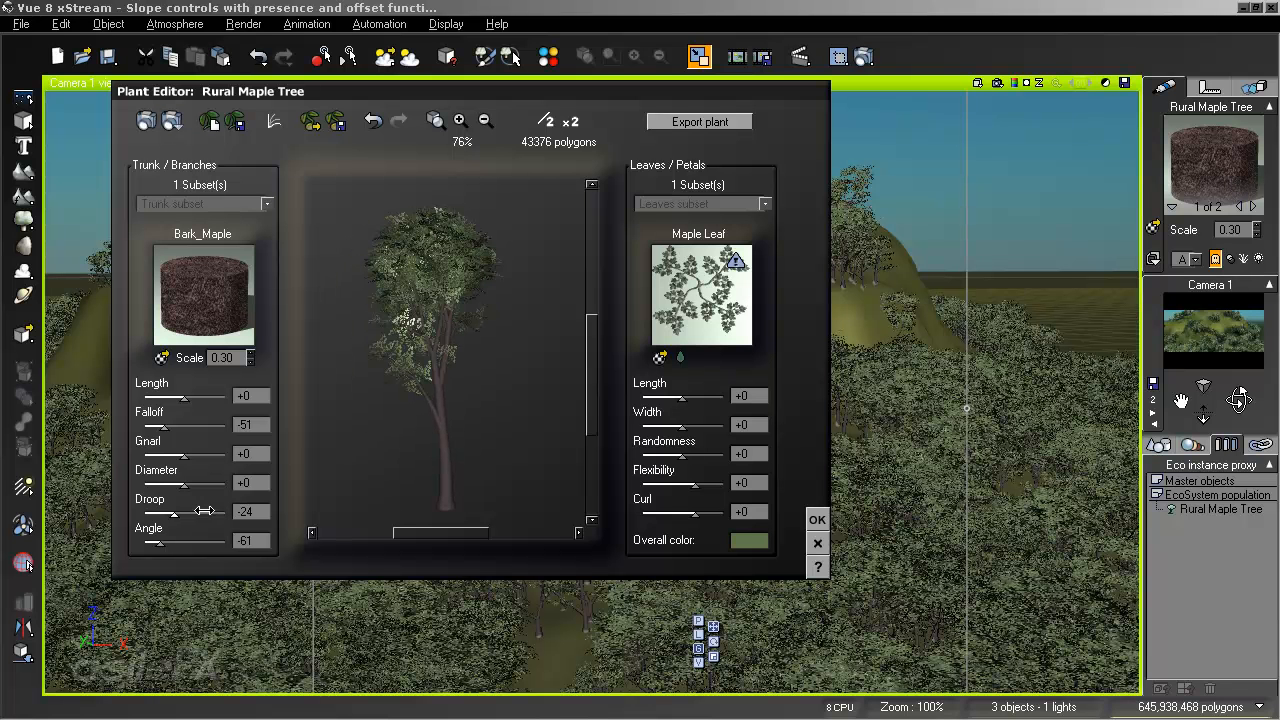
left_click_drag(481, 399, 426, 390)
left_click_drag(174, 513, 128, 512)
left_click_drag(503, 341, 463, 317)
left_click(460, 120)
left_click(460, 120)
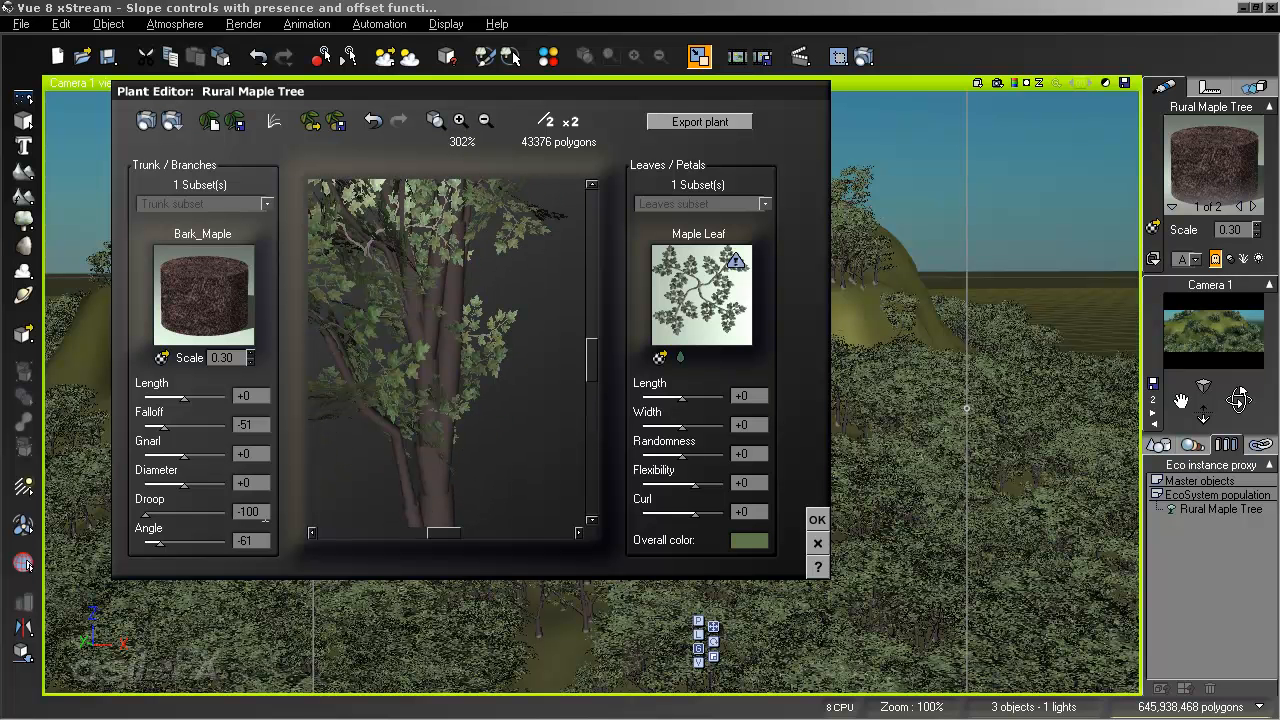
left_click_drag(157, 499, 182, 499)
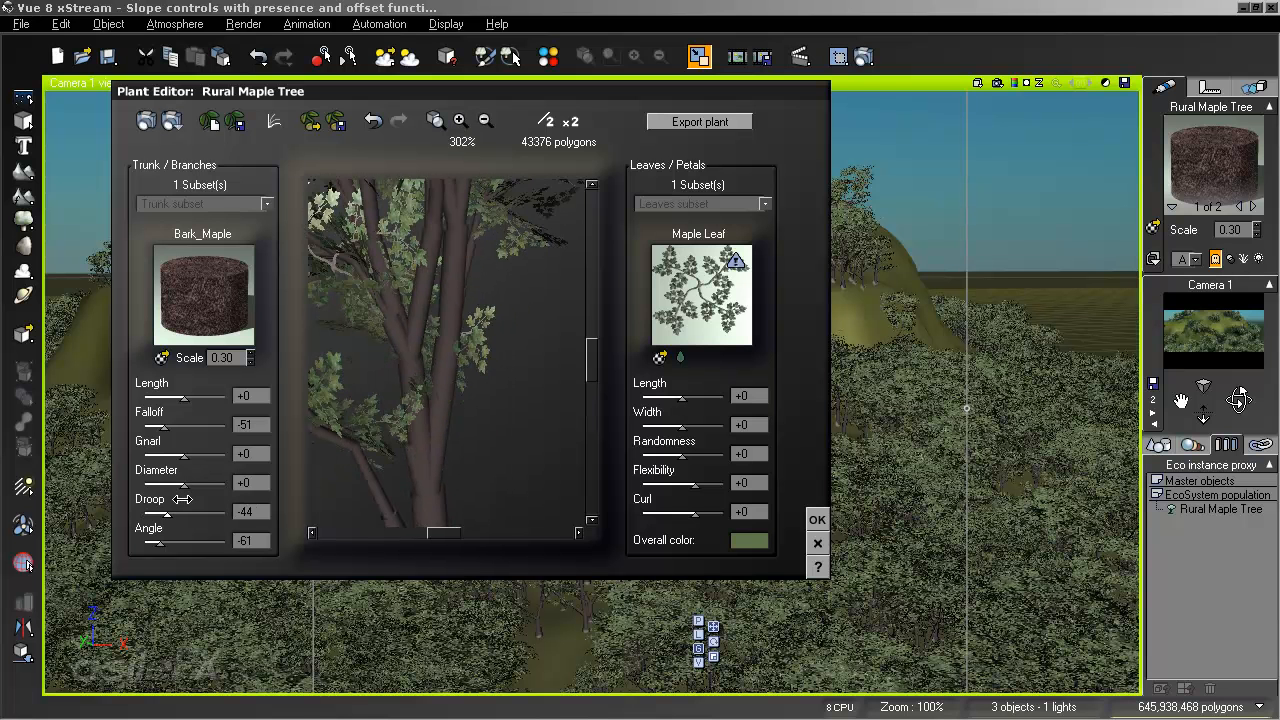
Enter exact trunk and branch values: Droop -30, Angle -80 and Falloff -65.
left_click(264, 514)
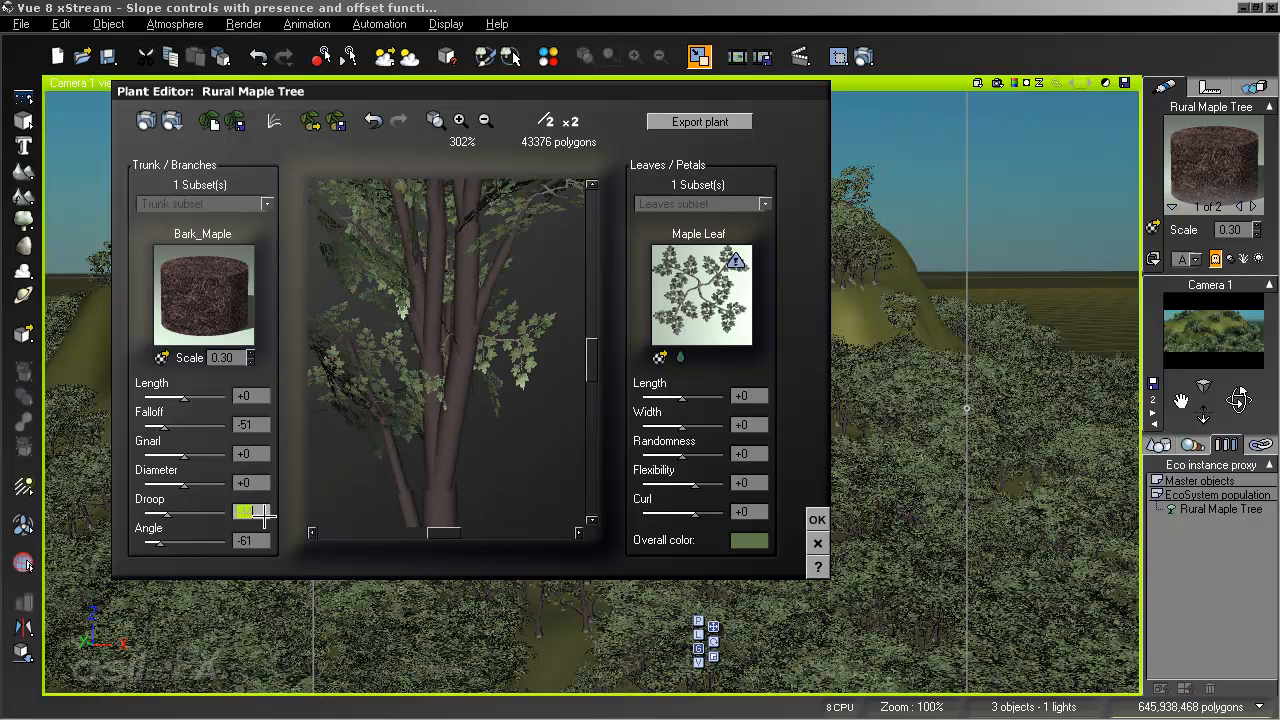
key("BackSpace")
left_click(258, 541)
type("-80")
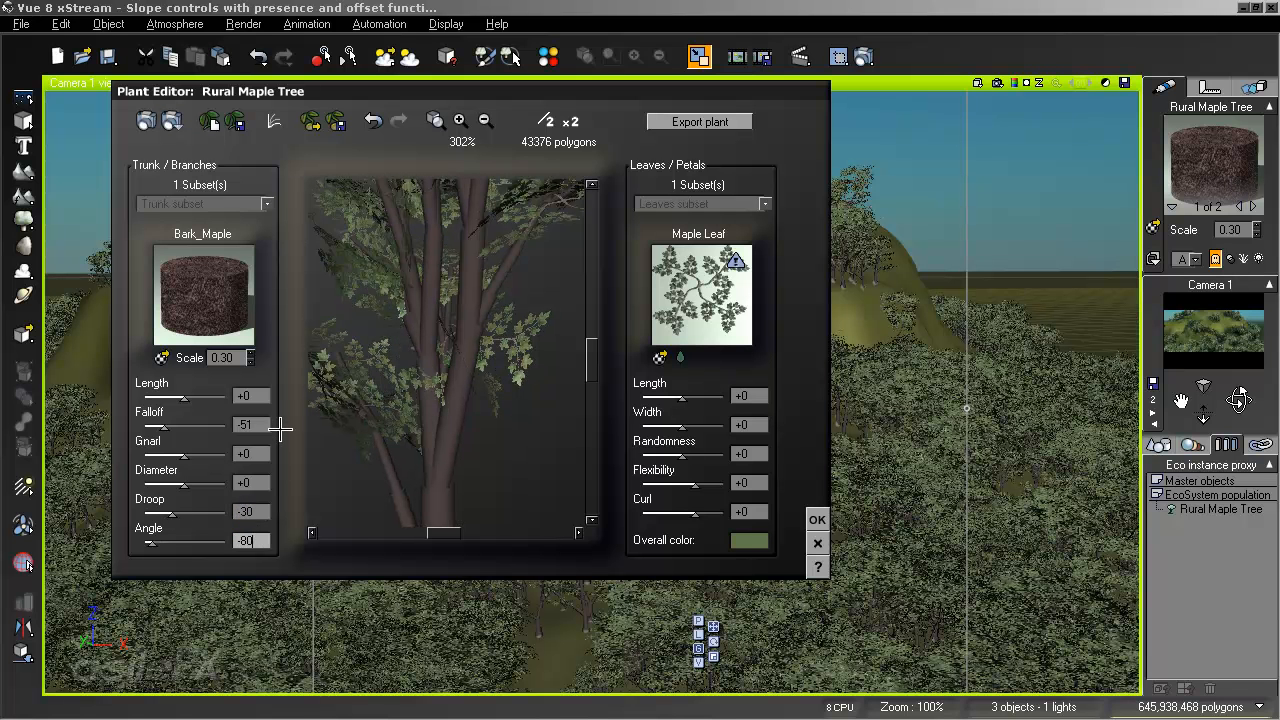
left_click(260, 423)
type("-6")
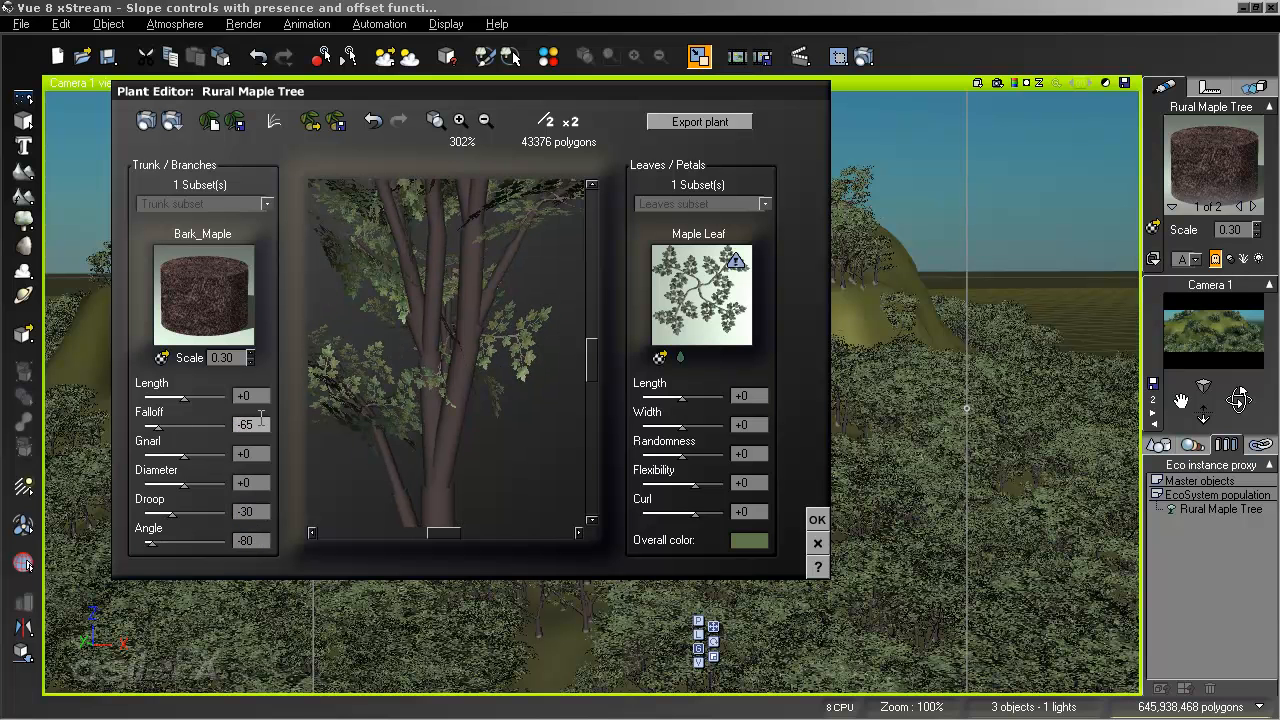
Fit the whole maple in the preview, set the trunk Length to 5 and view the tree from another side.
left_click(435, 120)
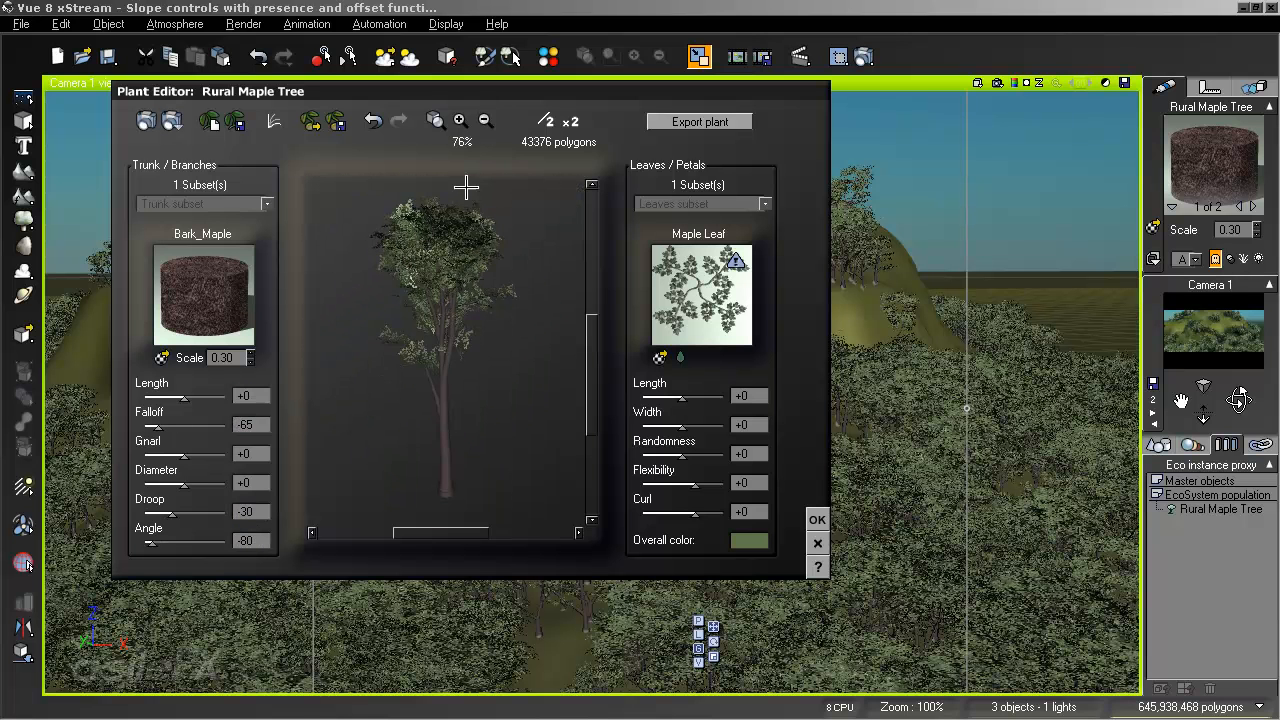
left_click(250, 396)
type("5")
key("Return")
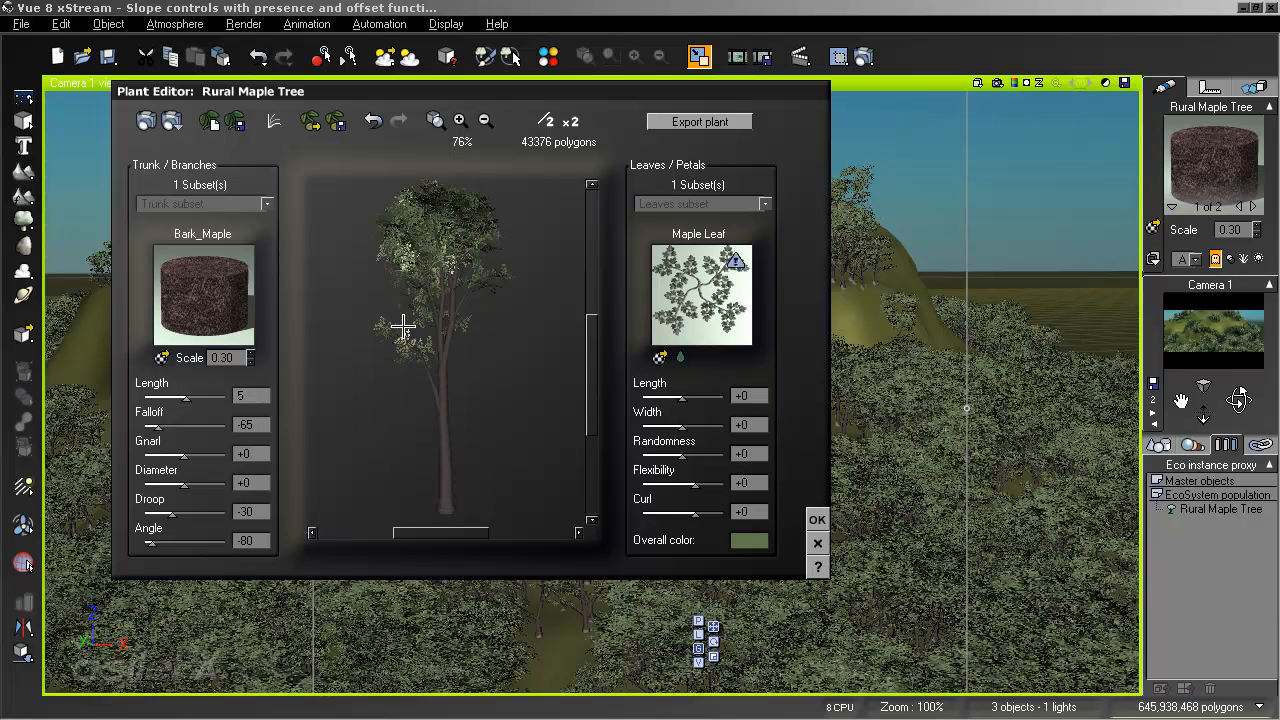
left_click_drag(514, 303, 486, 309)
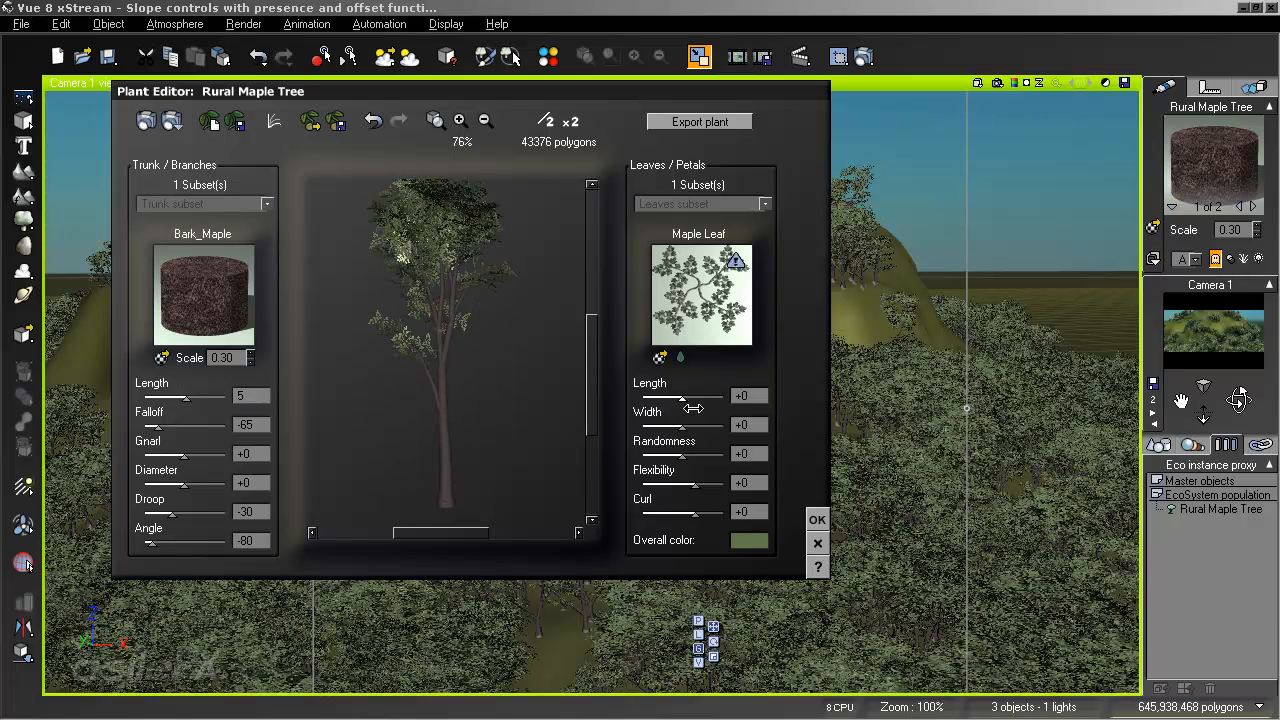
Try leaf Randomness values including -63, +15 and -100, and reset Randomness to 0.
left_click_drag(706, 447, 636, 450)
left_click(655, 452)
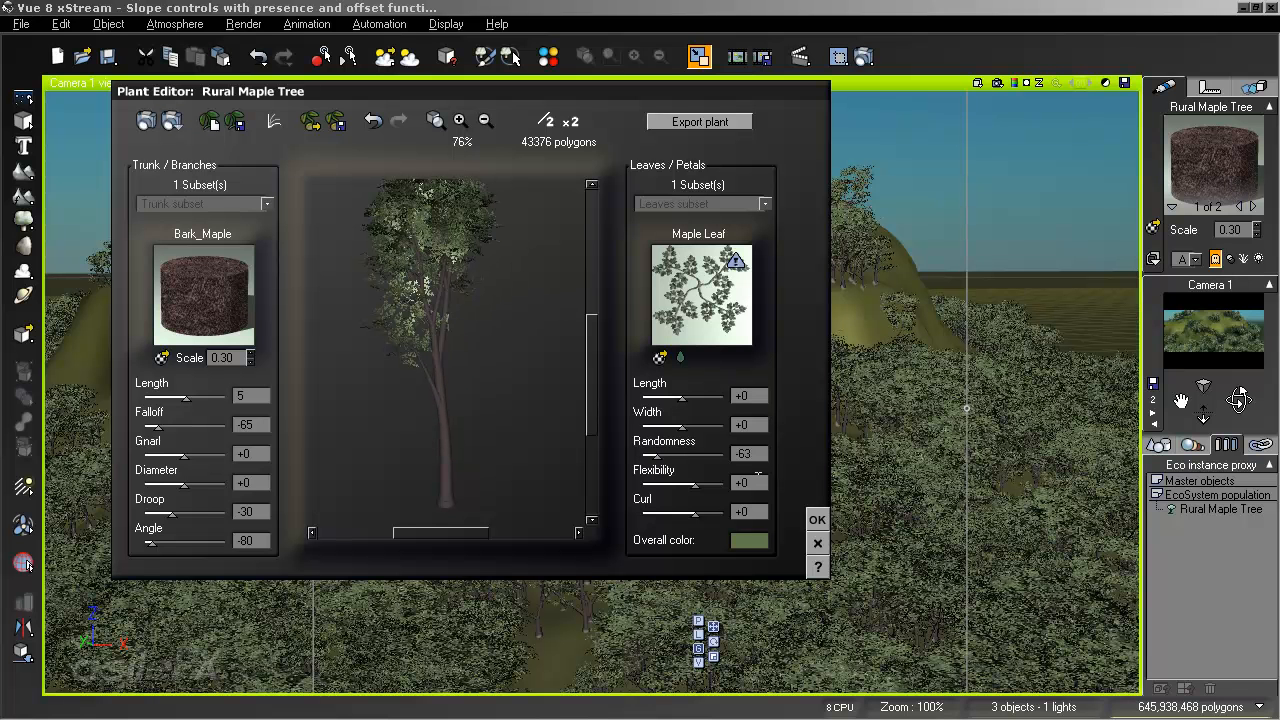
mouse_move(689, 455)
left_mouse_down()
mouse_move(752, 450)
mouse_move(651, 450)
mouse_move(688, 452)
left_mouse_up()
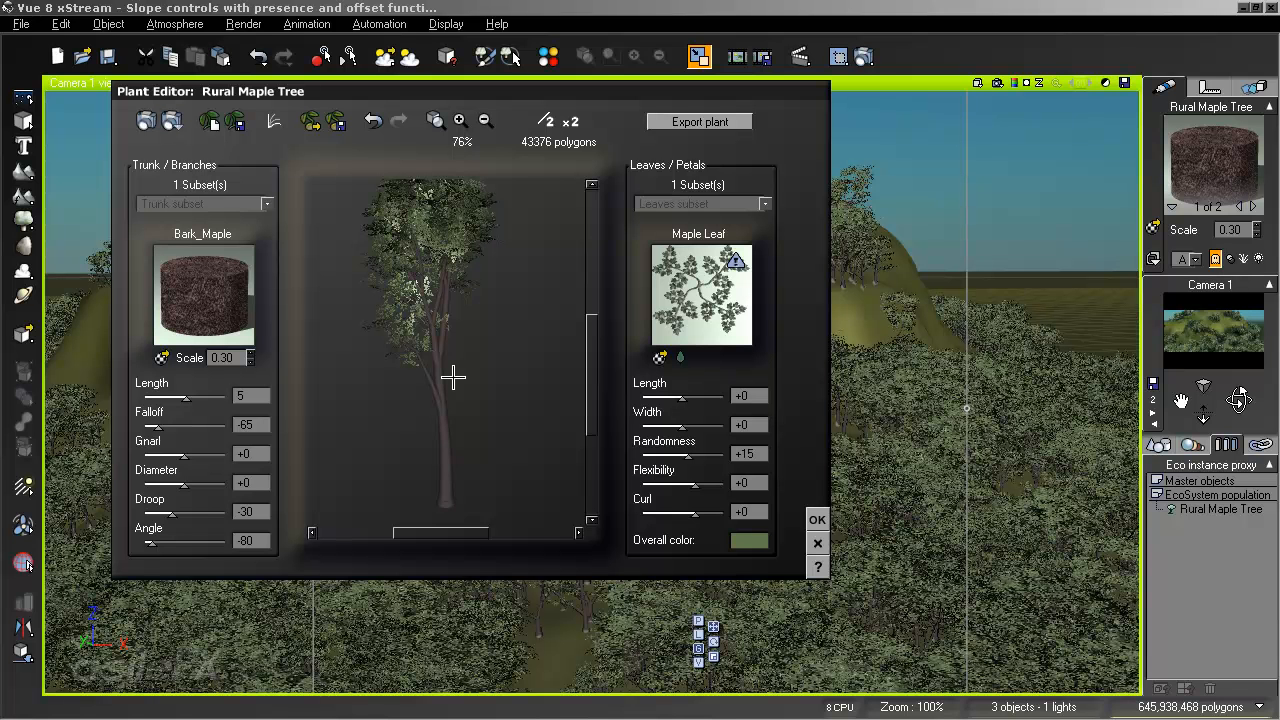
left_click_drag(594, 343, 586, 329)
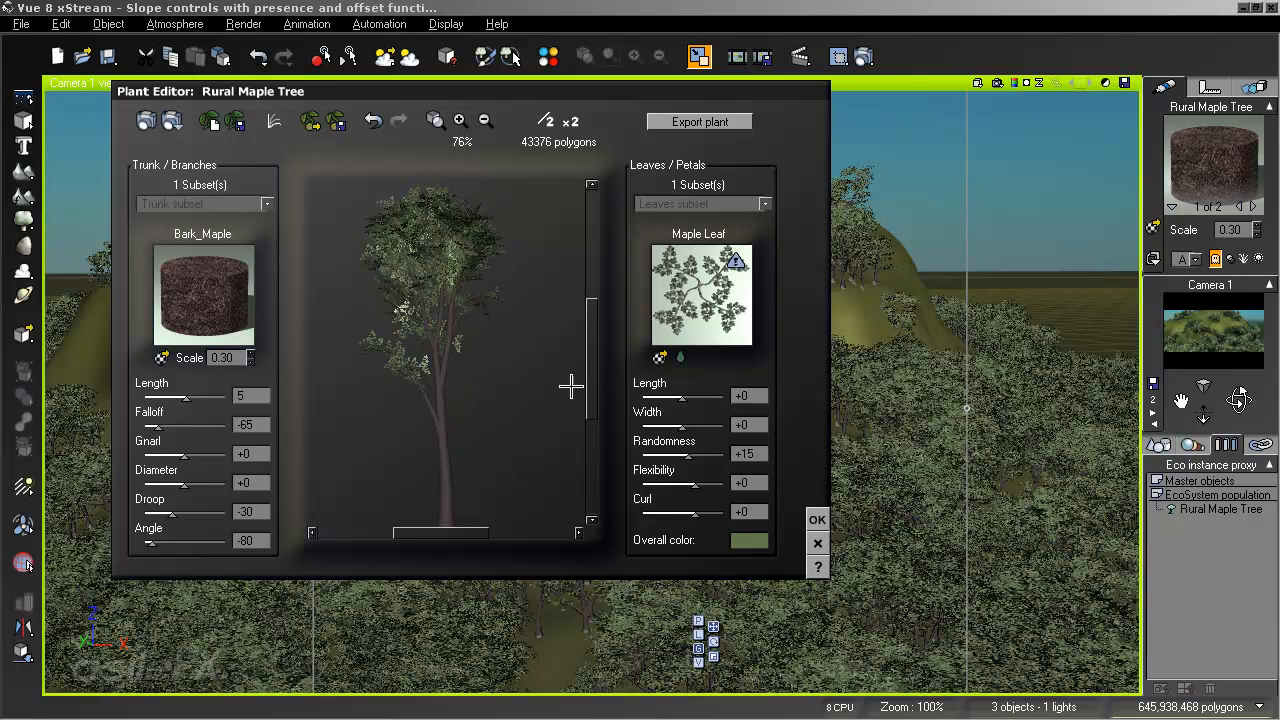
left_click_drag(689, 453, 724, 458)
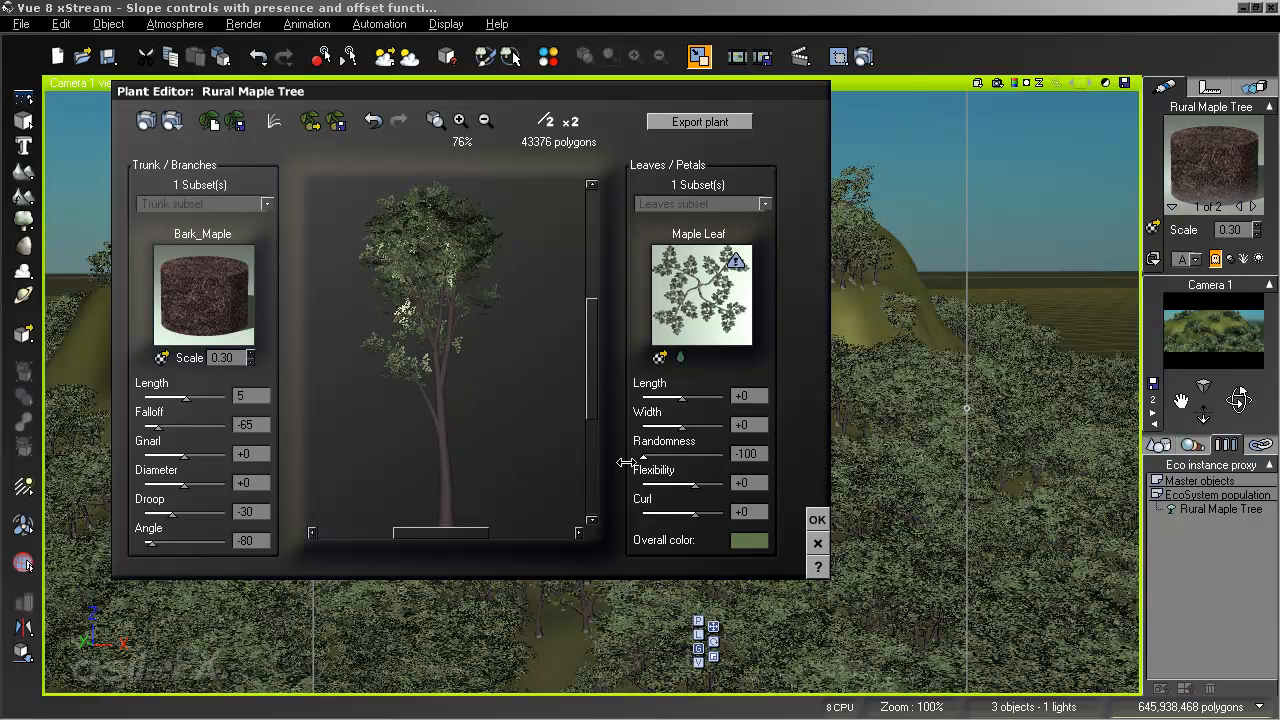
left_click_drag(635, 447, 796, 452)
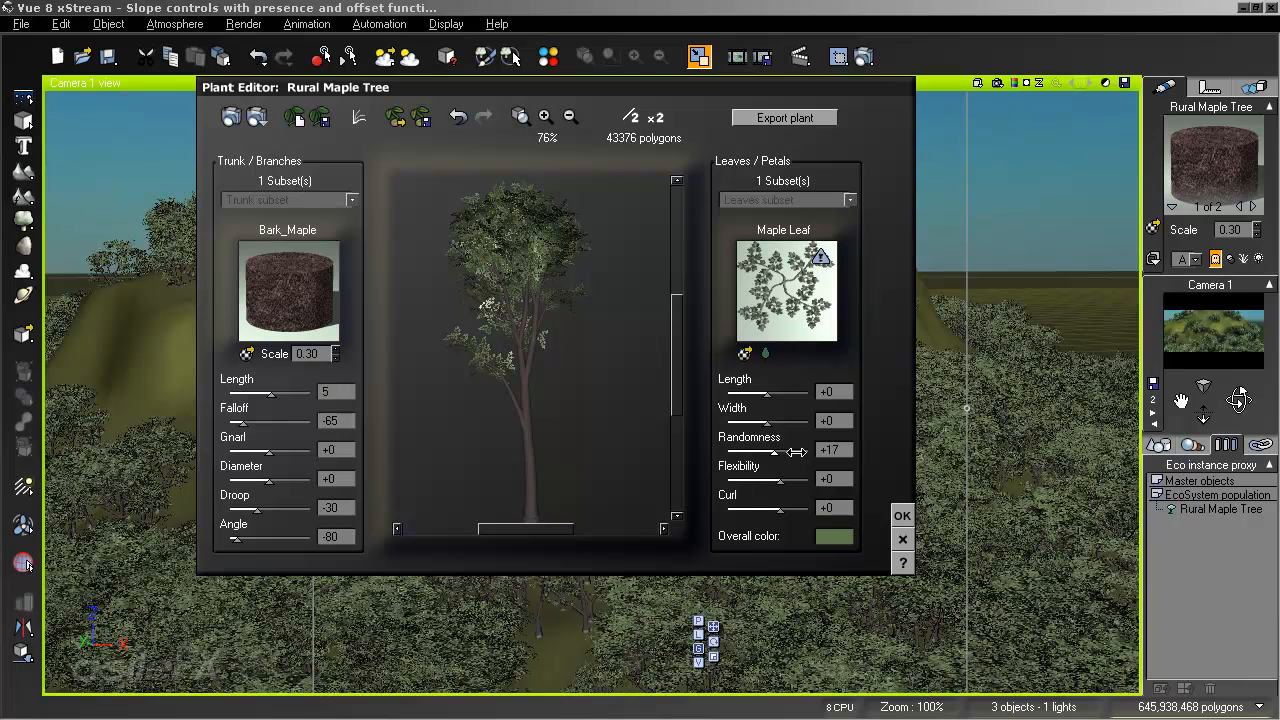
left_click(830, 450)
type("0")
Set the leaf Flexibility to +100 and Curl to -51, check the tree from several angles and accept the plant edits.
mouse_move(780, 481)
left_mouse_down()
mouse_move(808, 480)
mouse_move(795, 481)
left_mouse_up()
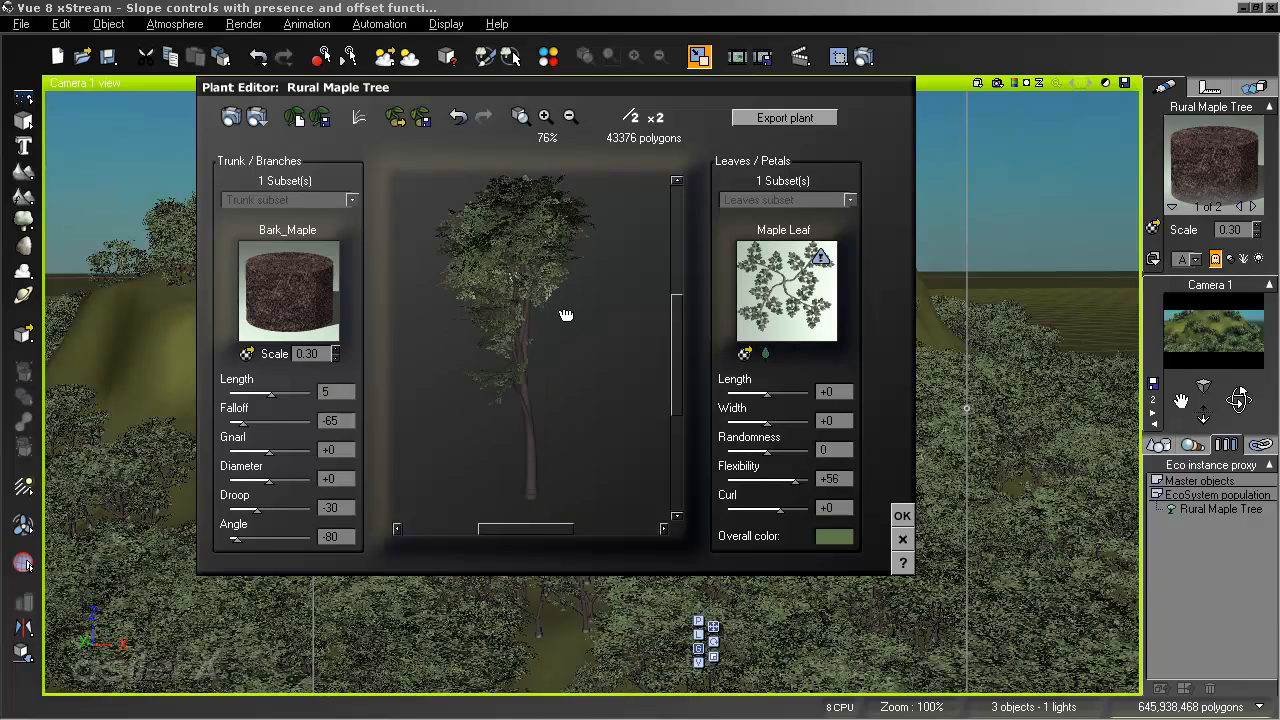
mouse_move(795, 481)
left_mouse_down()
mouse_move(808, 480)
mouse_move(792, 509)
mouse_move(782, 497)
left_mouse_up()
left_click_drag(606, 374, 680, 313)
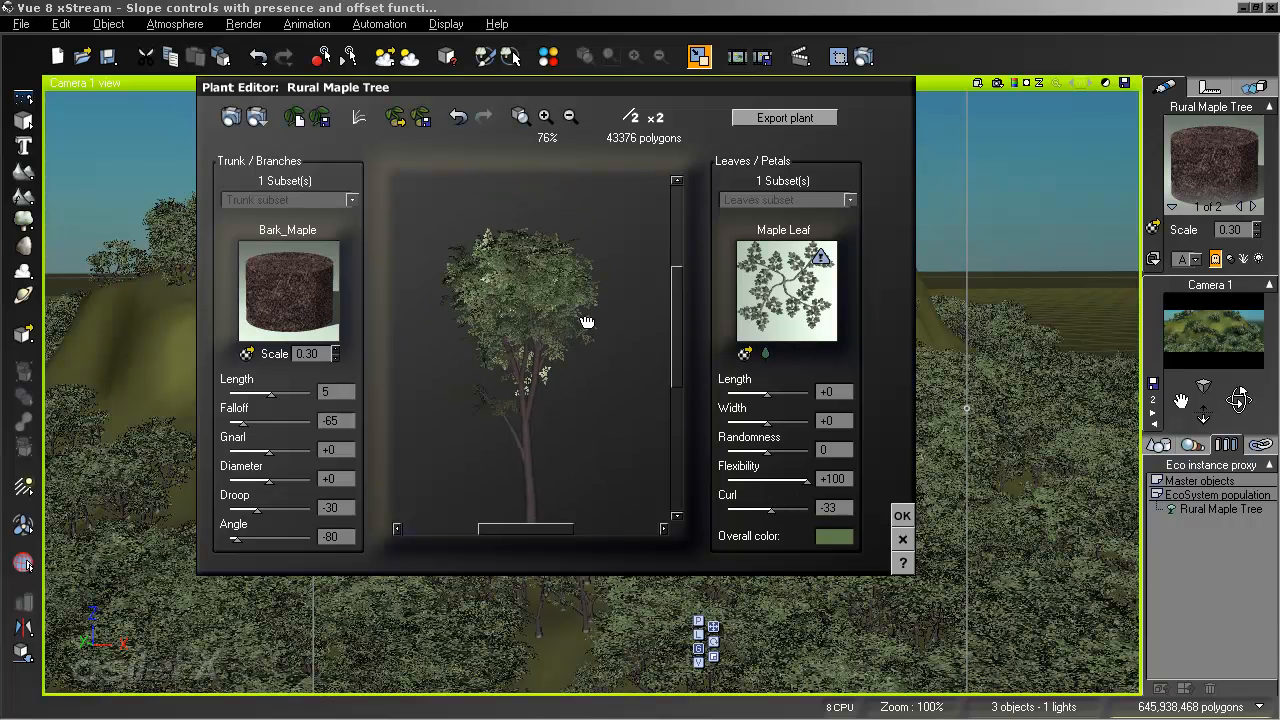
mouse_move(770, 508)
left_mouse_down()
mouse_move(792, 507)
mouse_move(738, 507)
mouse_move(775, 507)
mouse_move(763, 507)
left_mouse_up()
left_click_drag(573, 389, 491, 360)
left_click_drag(583, 415, 660, 337)
left_click_drag(540, 337, 606, 388)
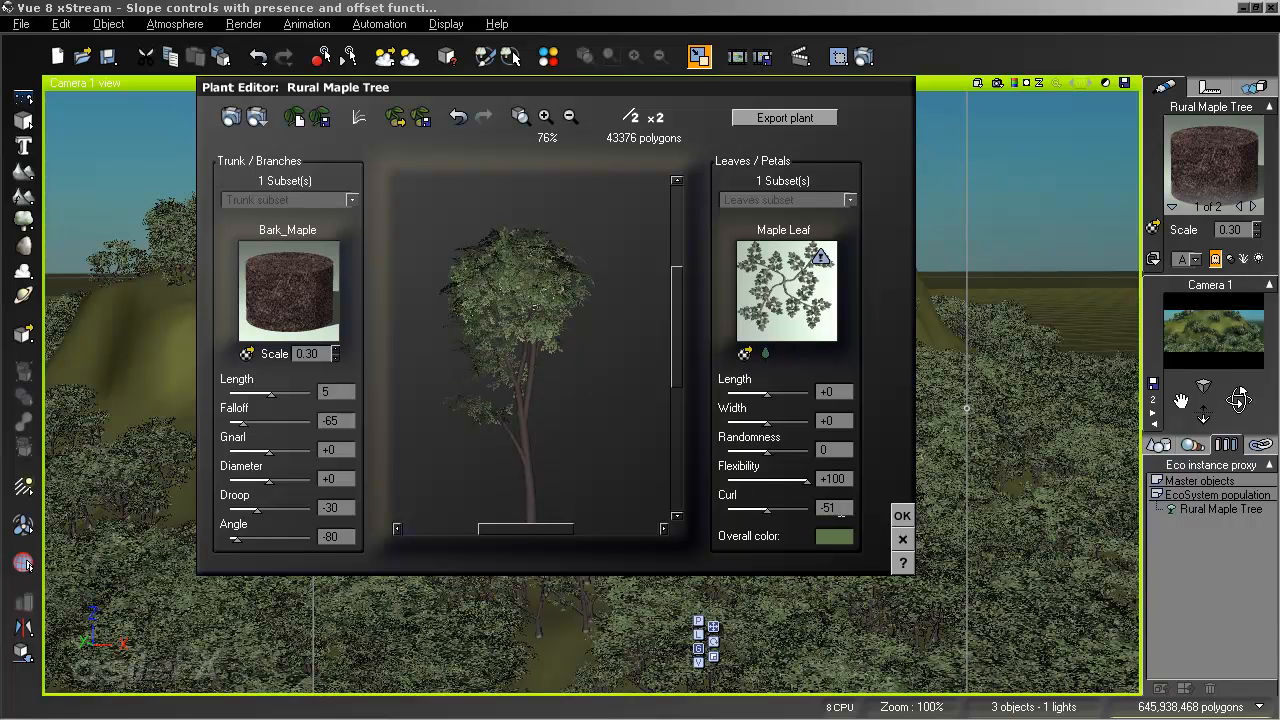
left_click(901, 512)
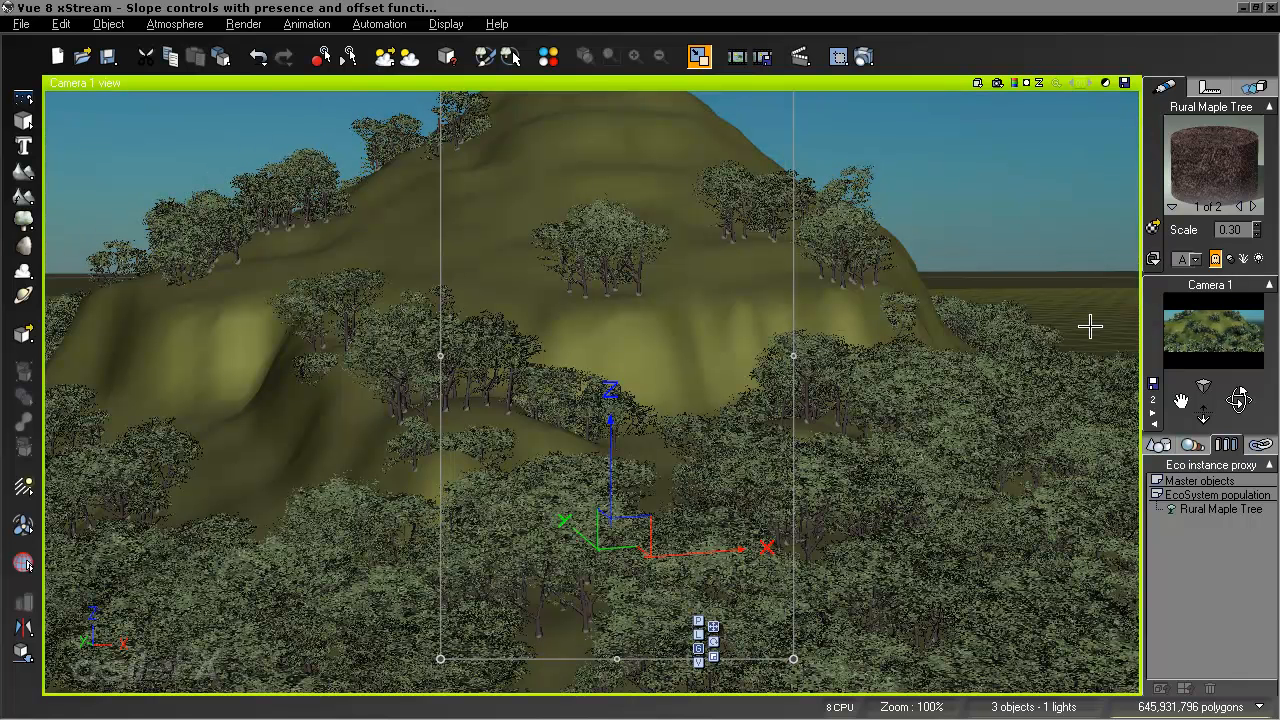
Switch to the tree's Maple Leaf material and open it for editing, closing it without changes.
left_click(1252, 205)
right_click(1220, 162)
mouse_move(1163, 187)
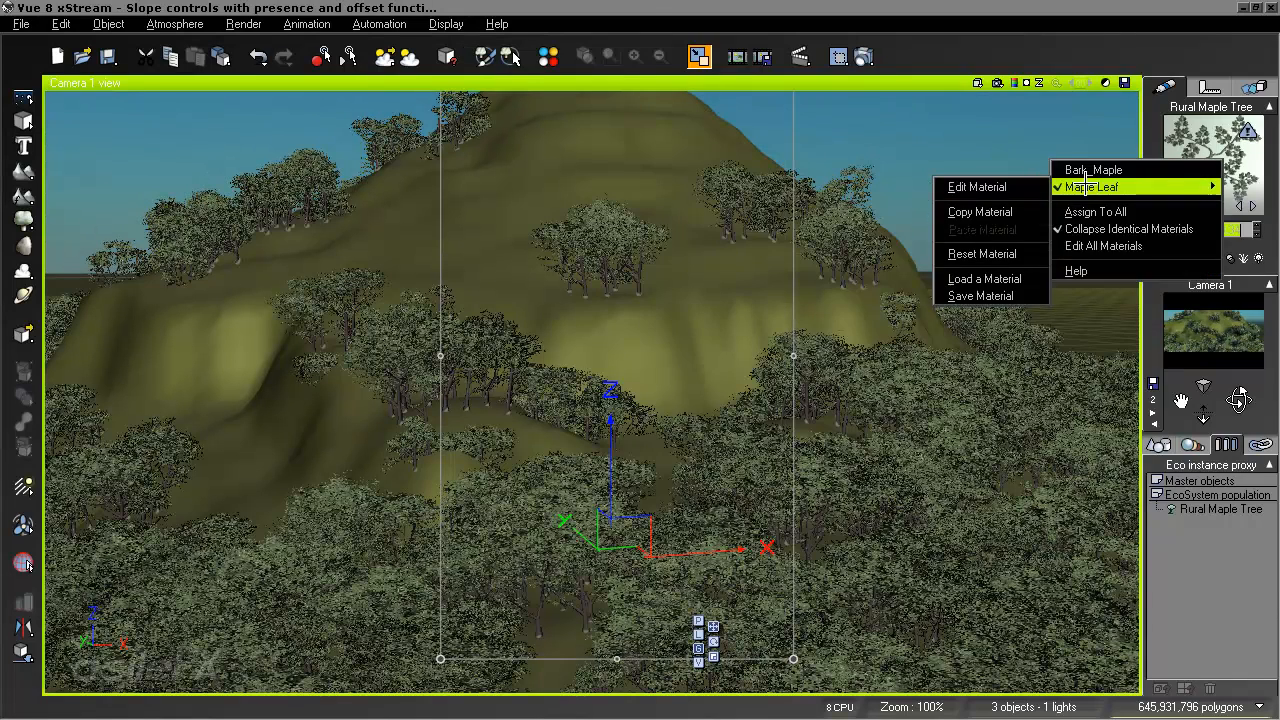
left_click(975, 187)
left_click(1247, 462)
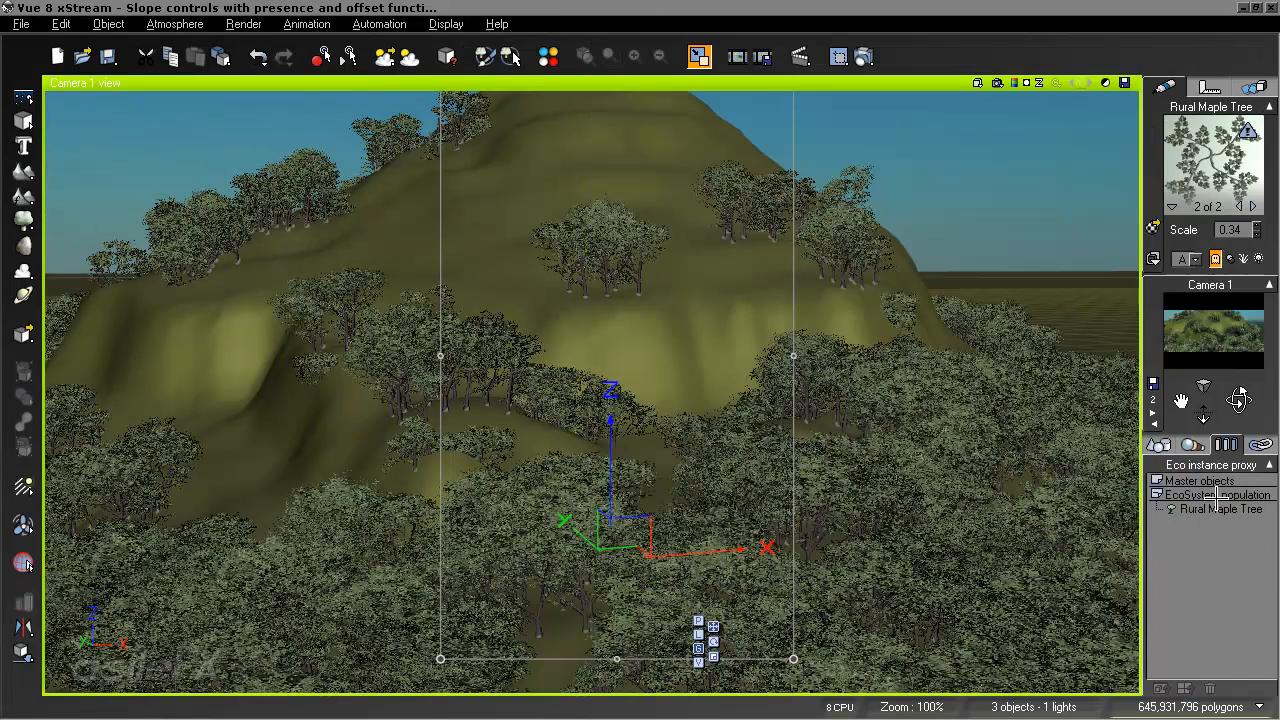
Repopulate the Rural Maple Tree EcoSystem in the middle grass layer of Terrain2's material and accept the material.
left_click(1158, 445)
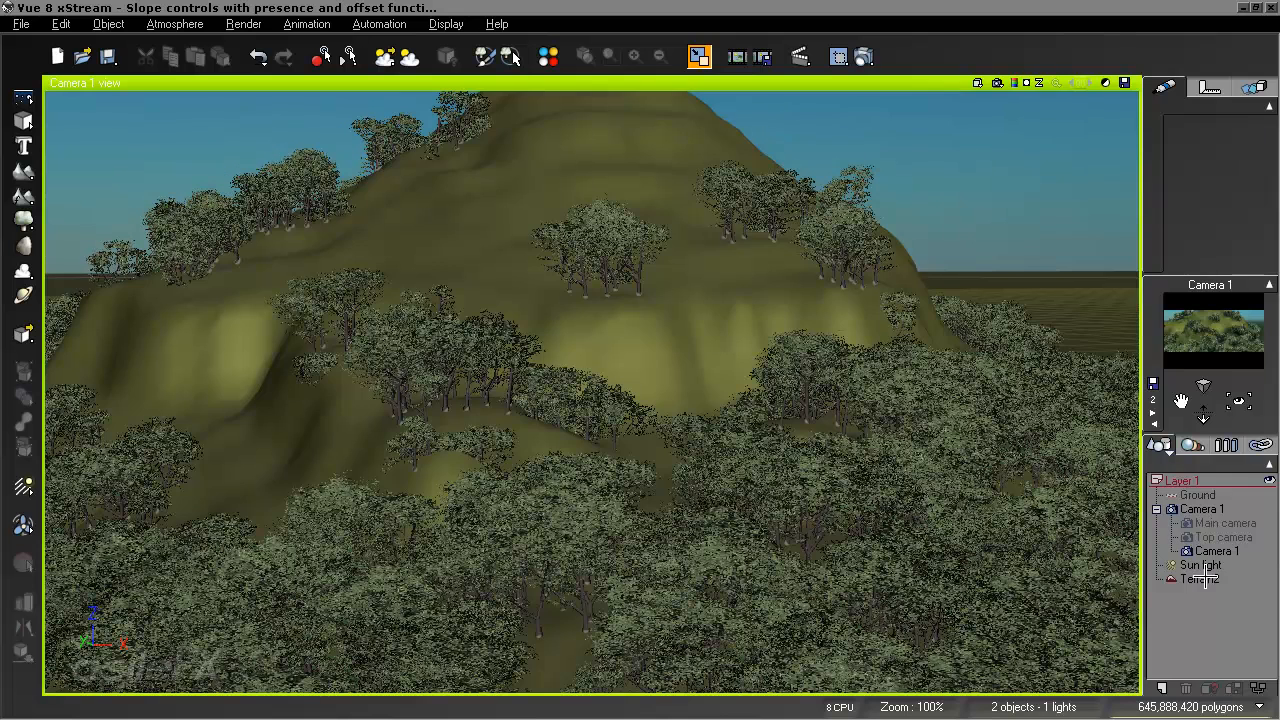
left_click(1200, 579)
double_click(1215, 170)
left_click(885, 218)
left_click(820, 302)
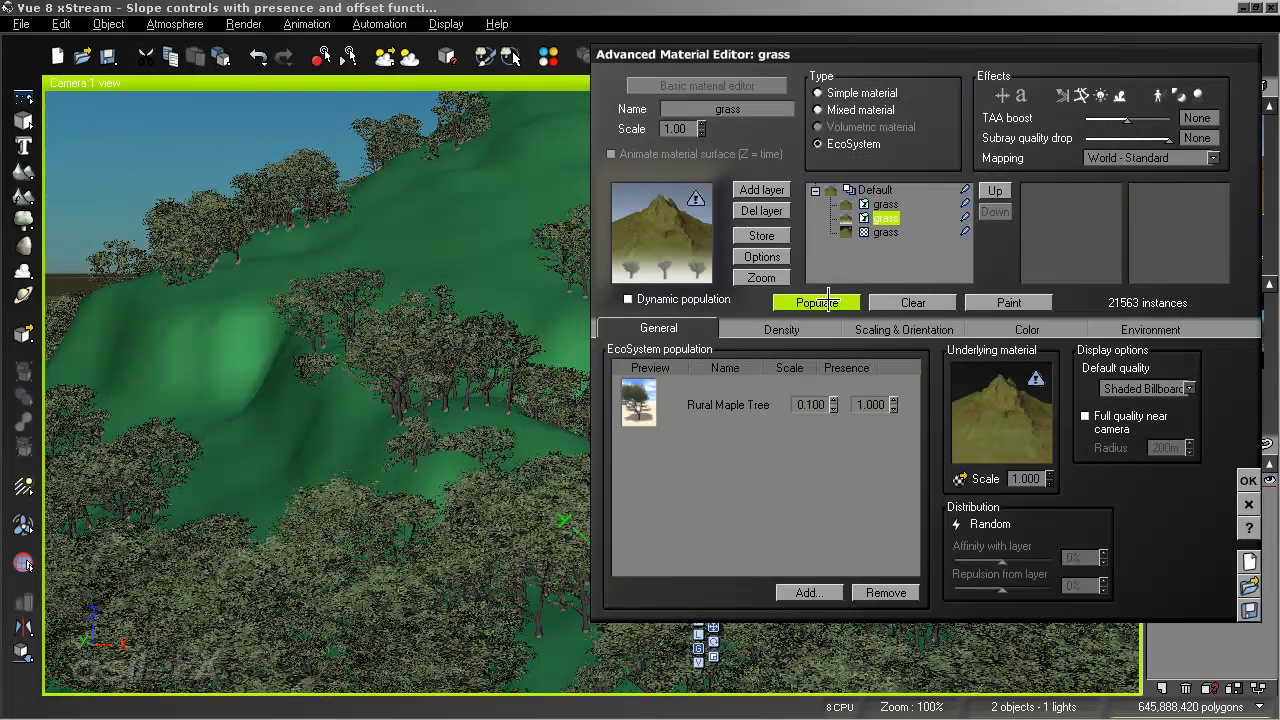
left_click(1248, 481)
Render a close-up of the trees to screen at Final quality, 800x340, and close the finished render.
scroll(611, 485, "up", 3)
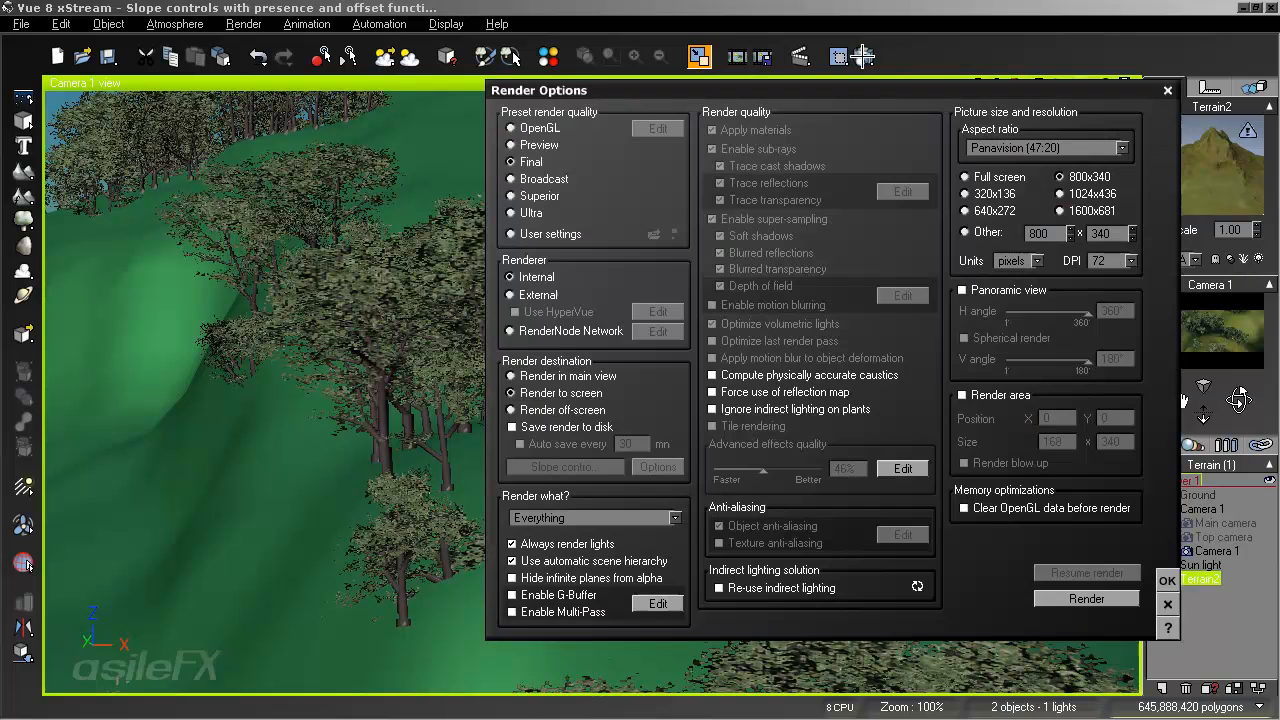
left_click(864, 57)
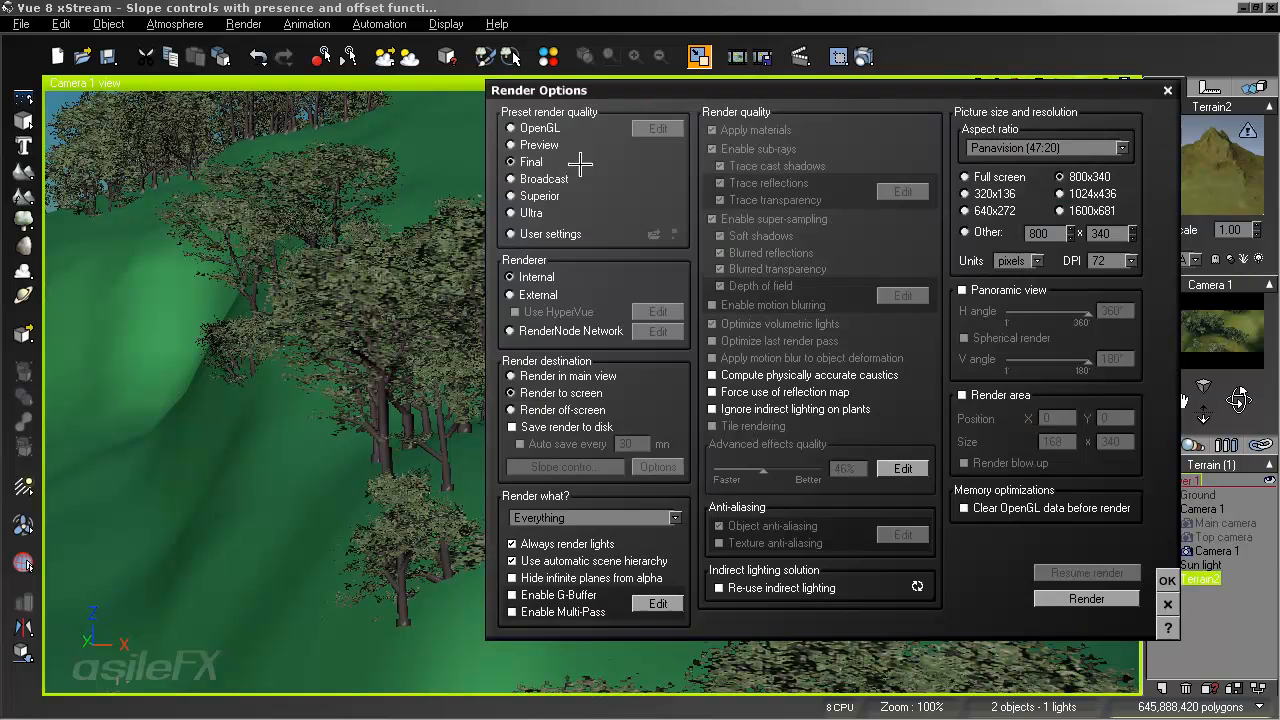
left_click(1098, 599)
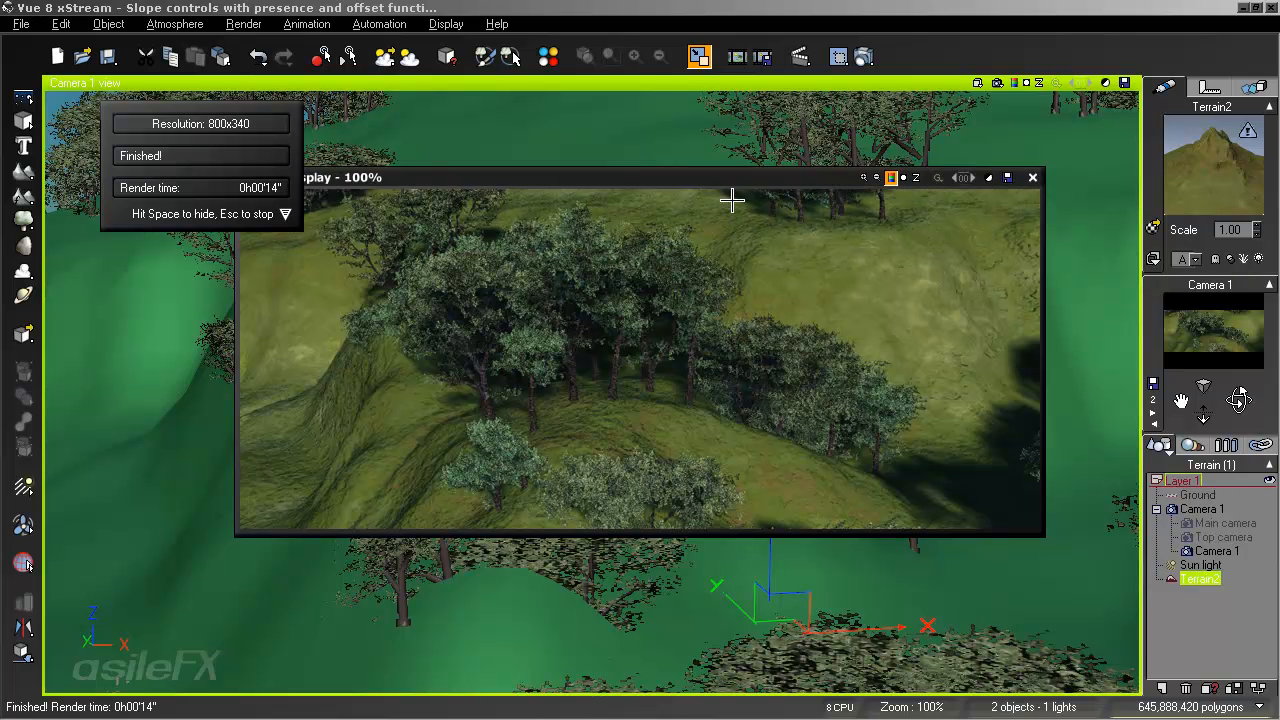
left_click(1032, 177)
Open the function driving the Offset from surface in the middle grass EcoSystem layer of Terrain2's material.
scroll(791, 350, "up", 5)
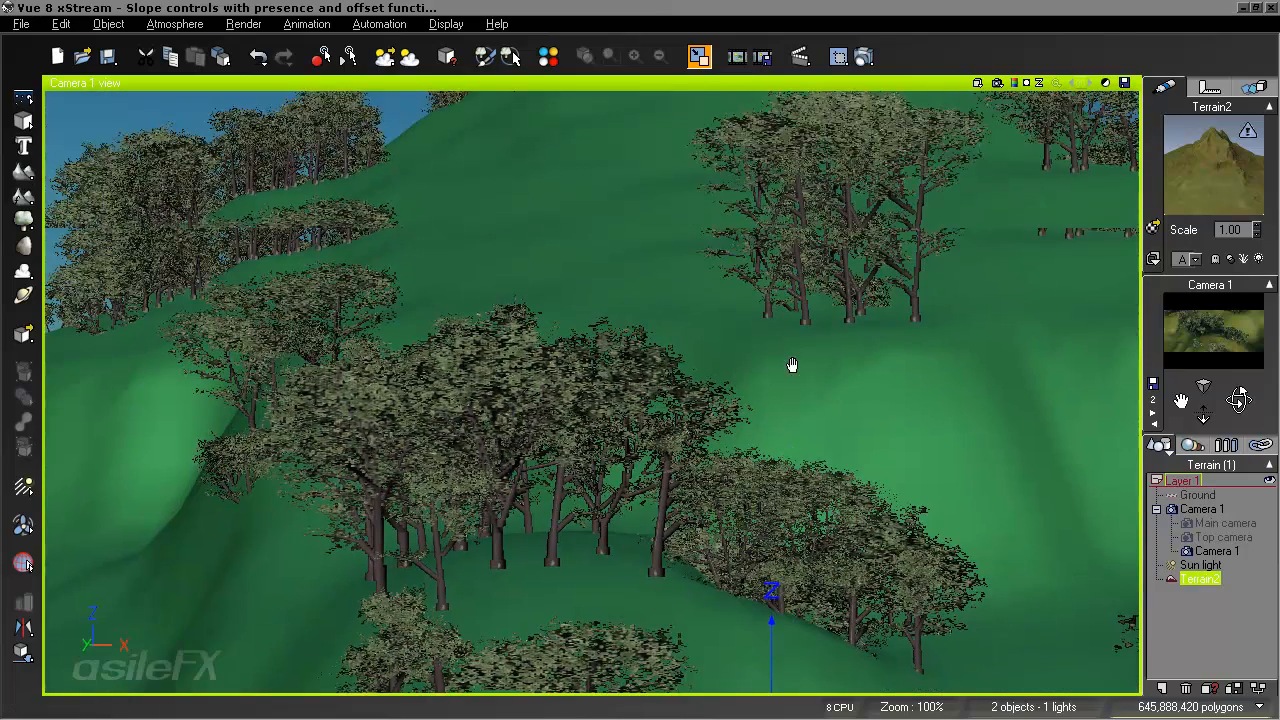
right_click(1219, 180)
left_click(1150, 192)
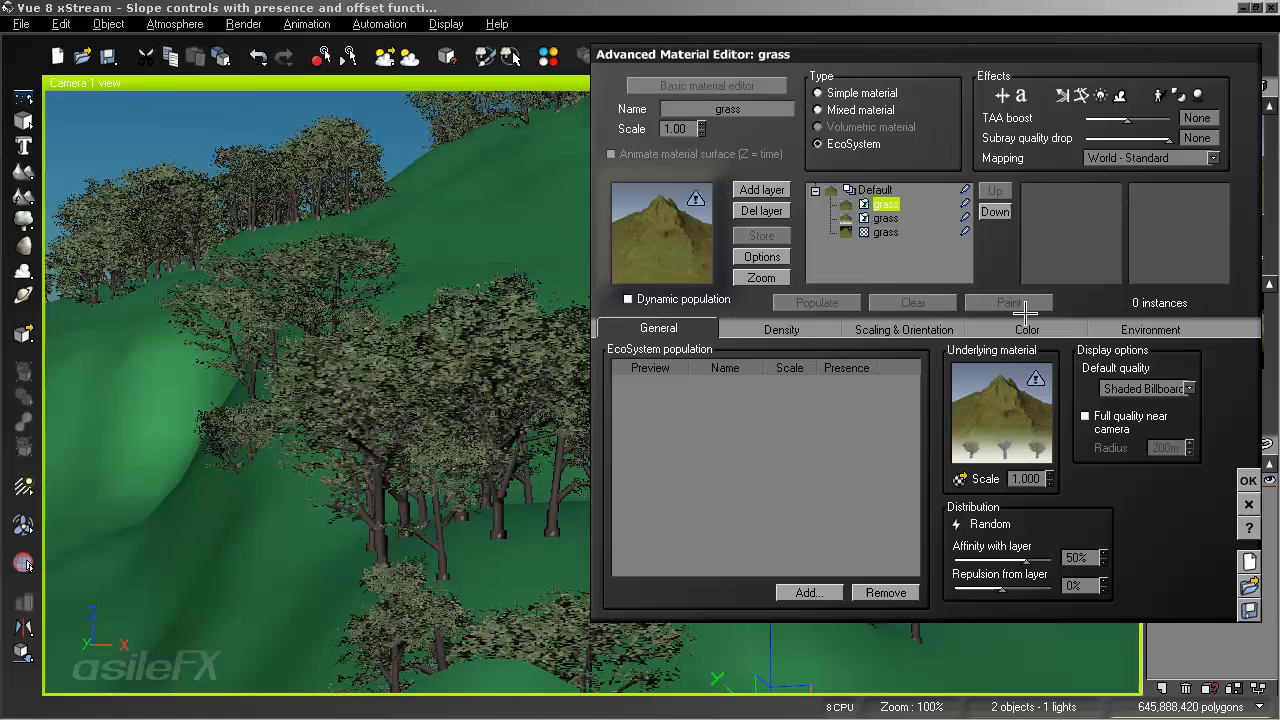
left_click(885, 218)
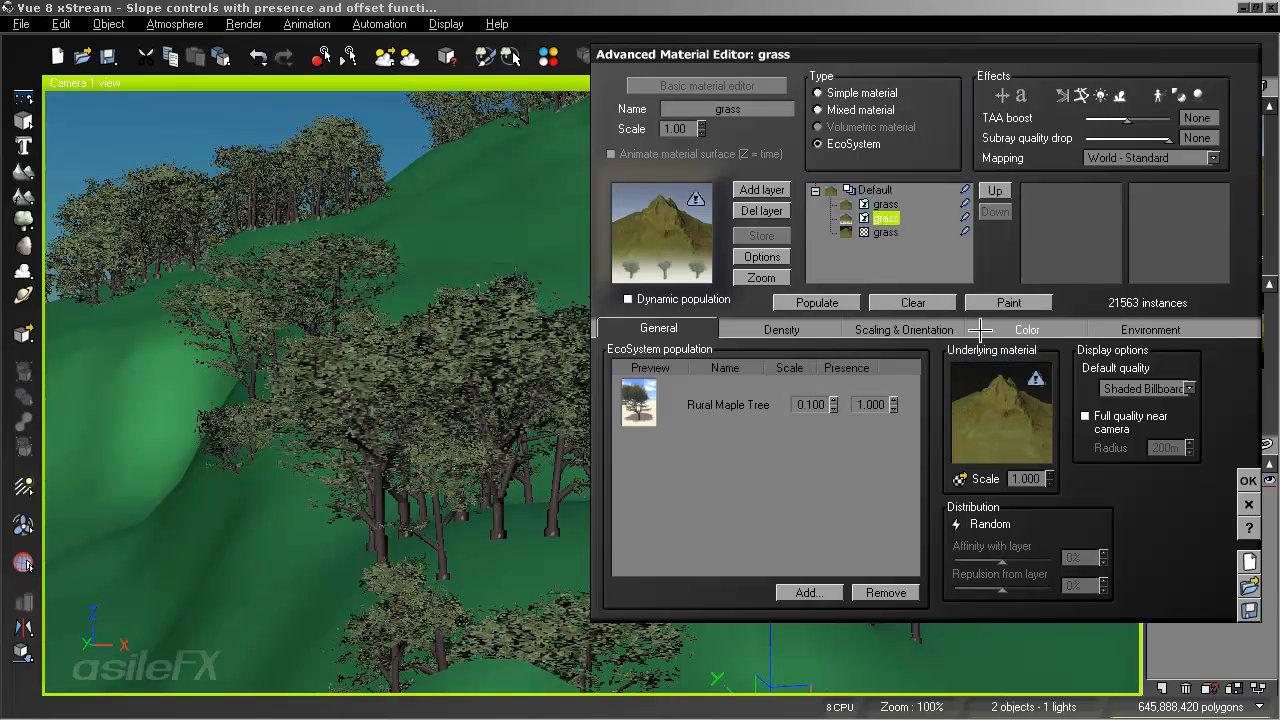
left_click(876, 326)
left_click(785, 330)
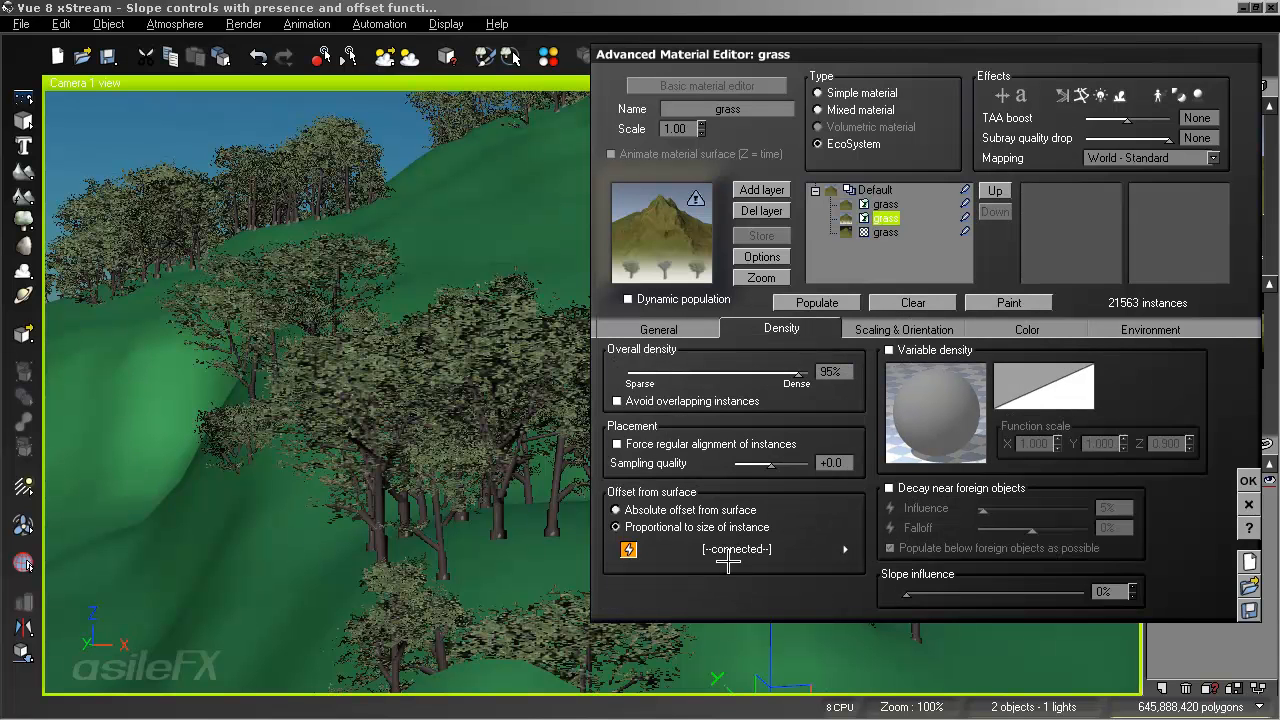
left_click(846, 550)
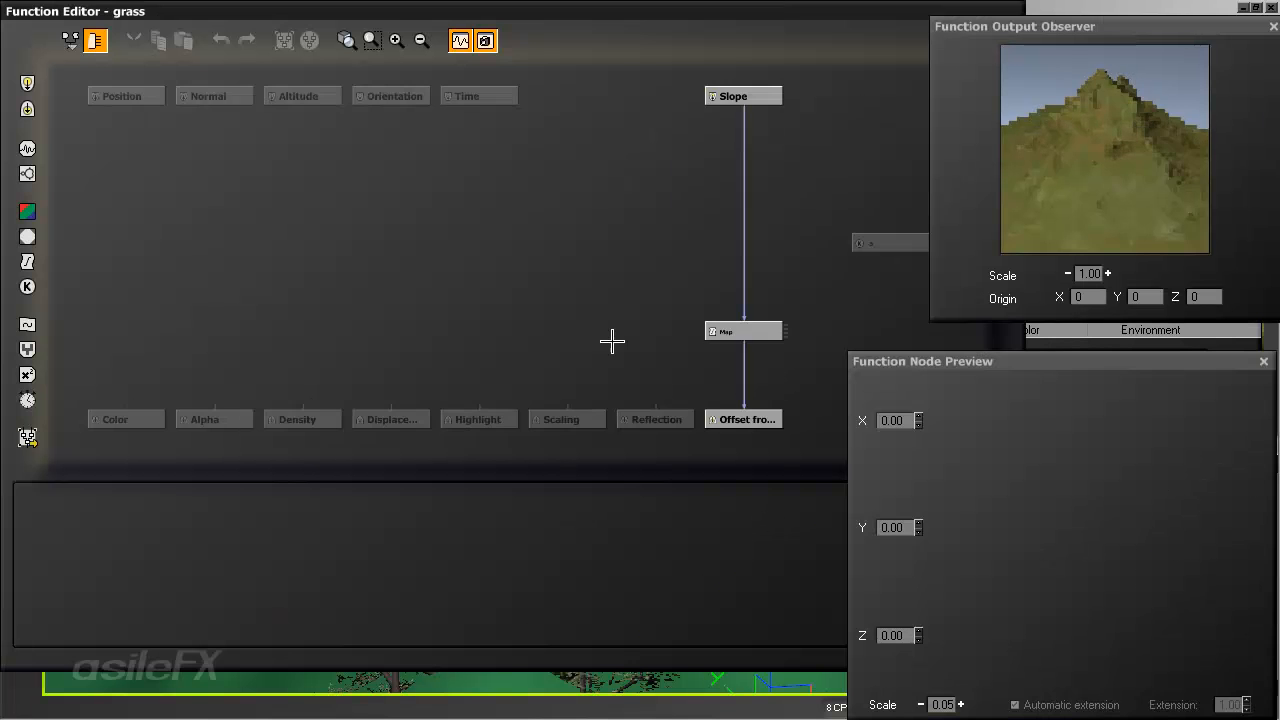
Move the Map node up to make room above the Offset from surface output.
middle_click_drag(740, 320, 667, 293)
left_click_drag(683, 305, 686, 245)
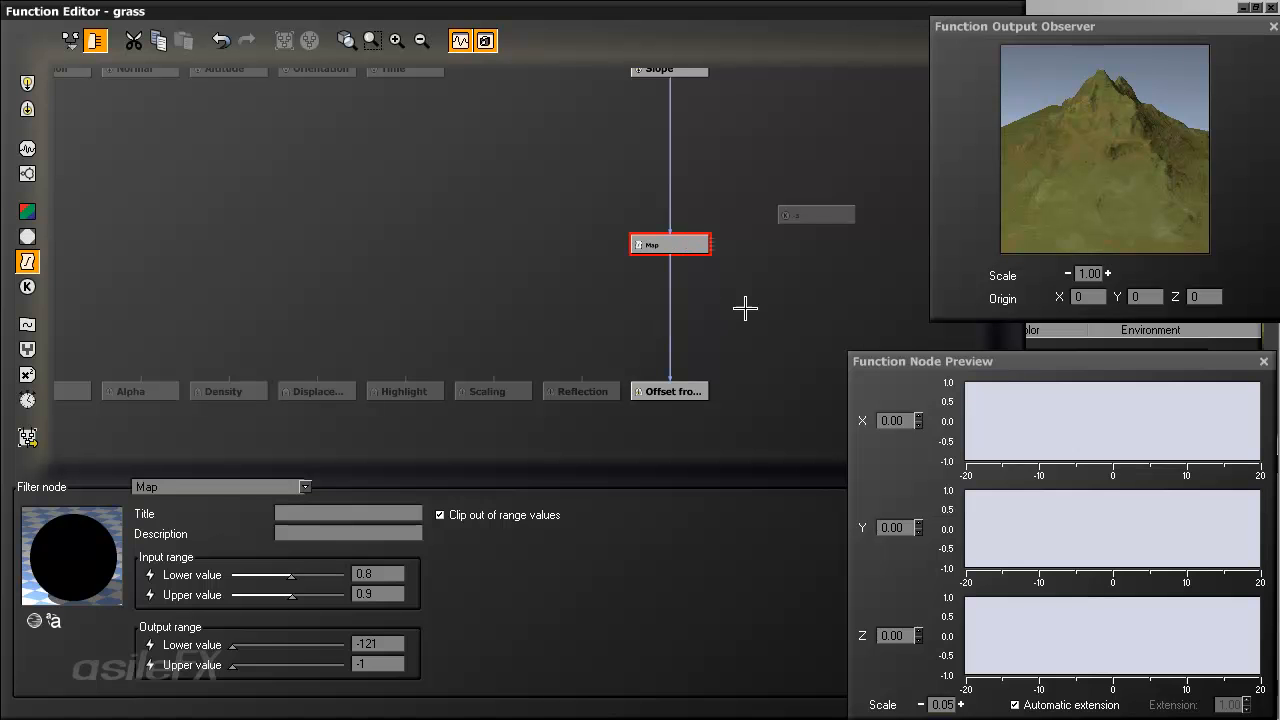
middle_click_drag(725, 309, 685, 322)
Add a Constant Number node with value -1 beside the link from the Map node to the offset output.
left_click(688, 303)
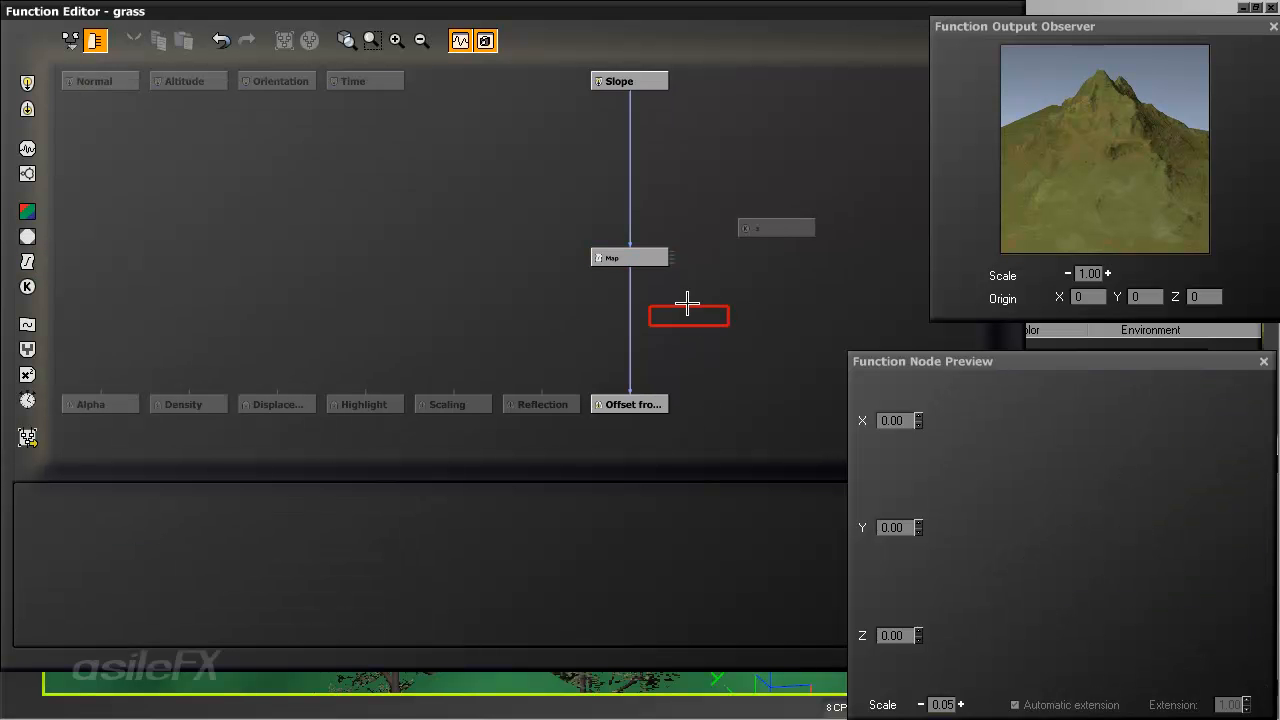
left_click(28, 287)
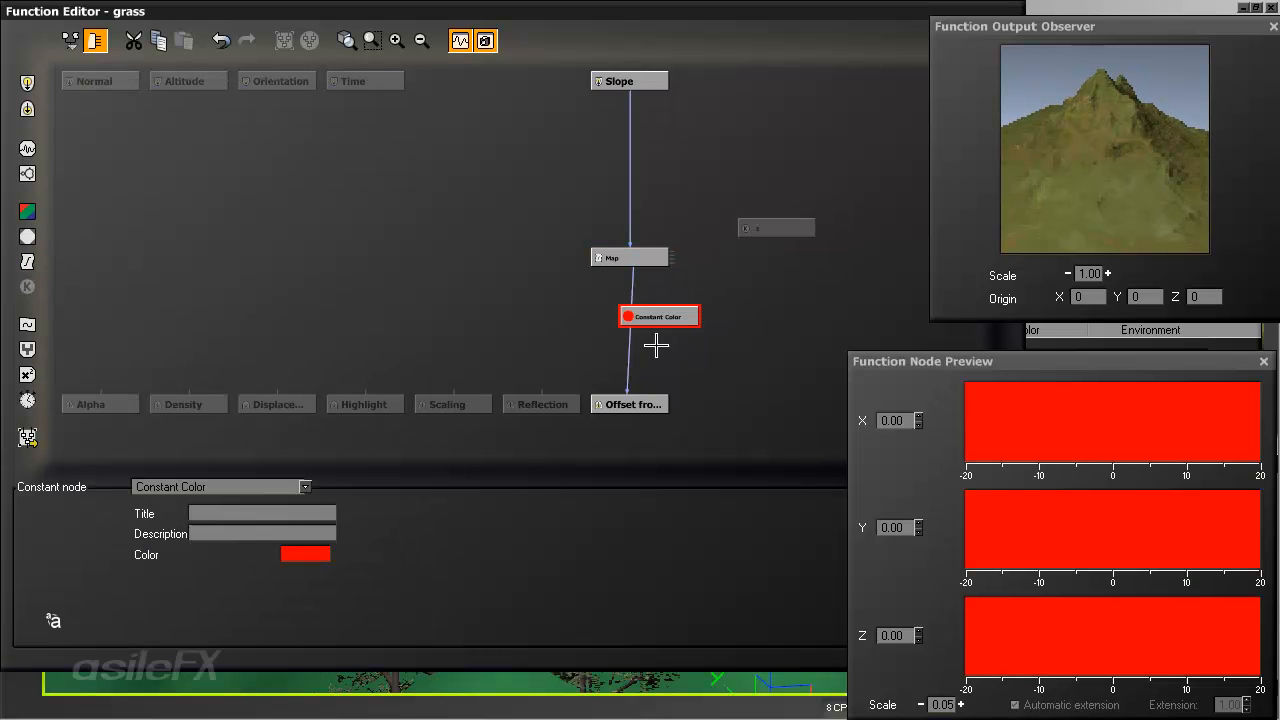
left_click_drag(667, 317, 697, 315)
left_click(217, 487)
left_click(241, 537)
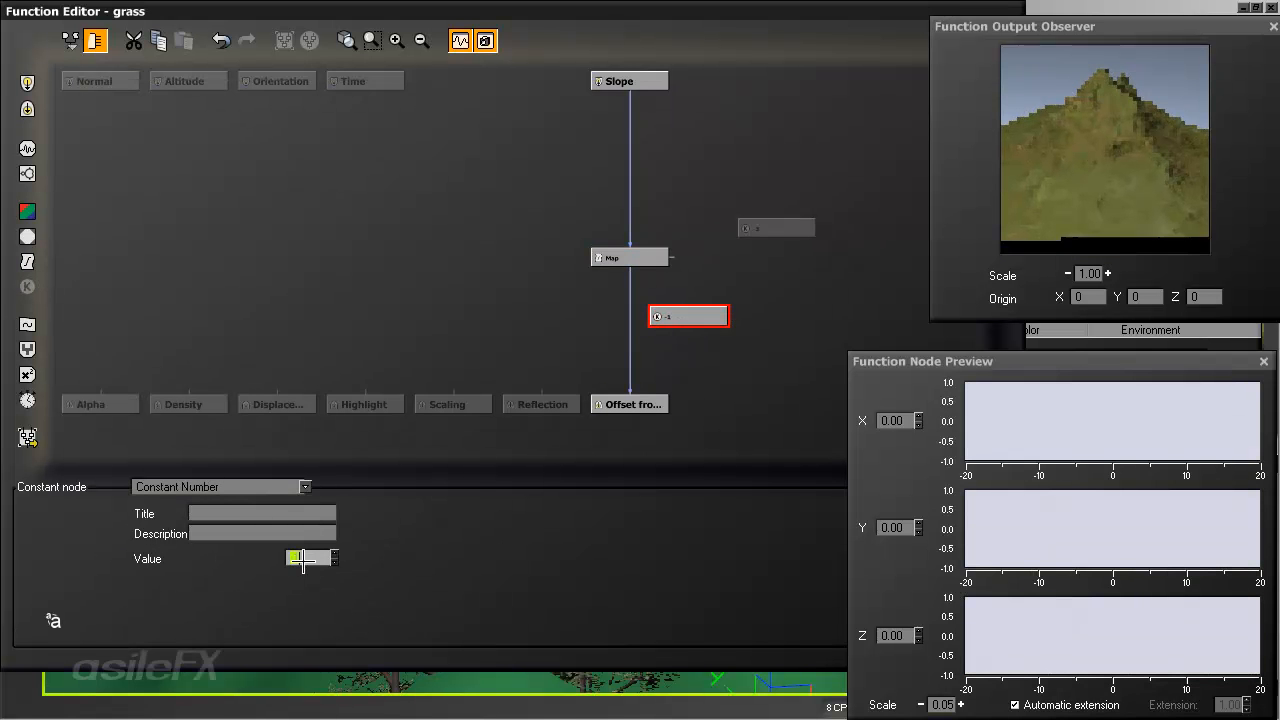
left_click(730, 345)
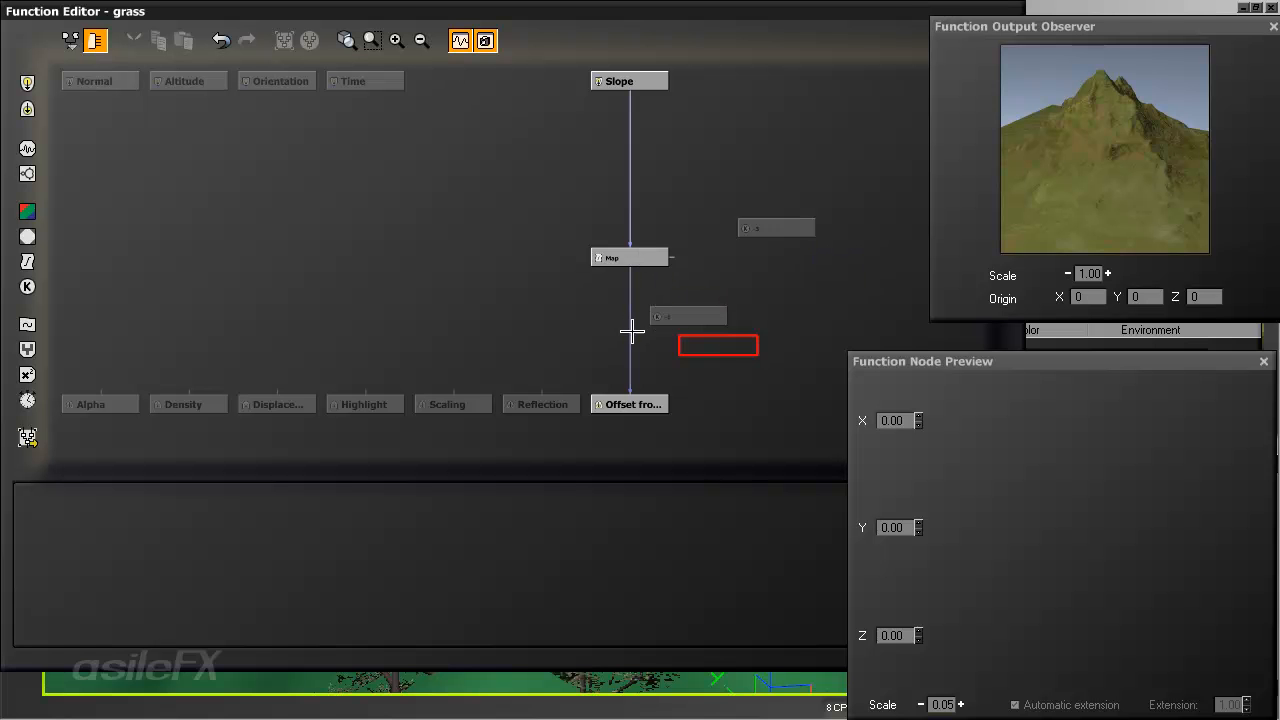
Add an On / Off combiner MetaNode just below the constant node.
right_click(678, 355)
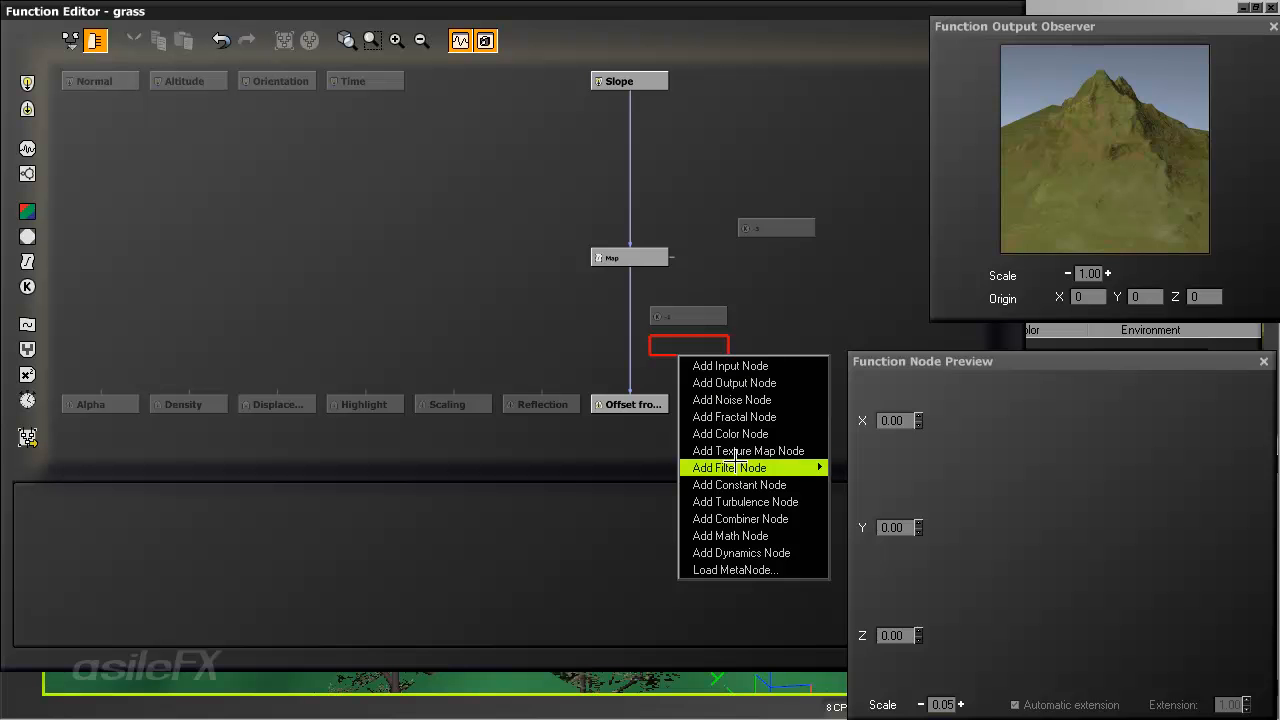
mouse_move(770, 518)
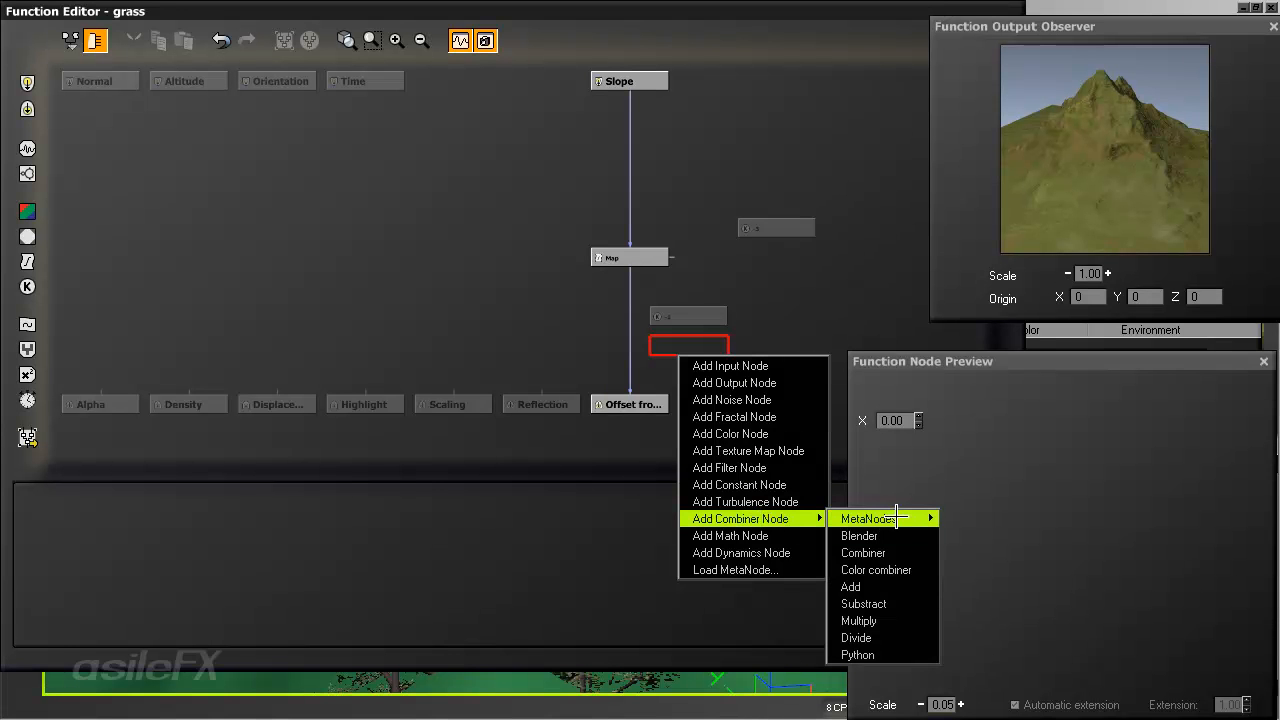
mouse_move(897, 517)
left_click(975, 552)
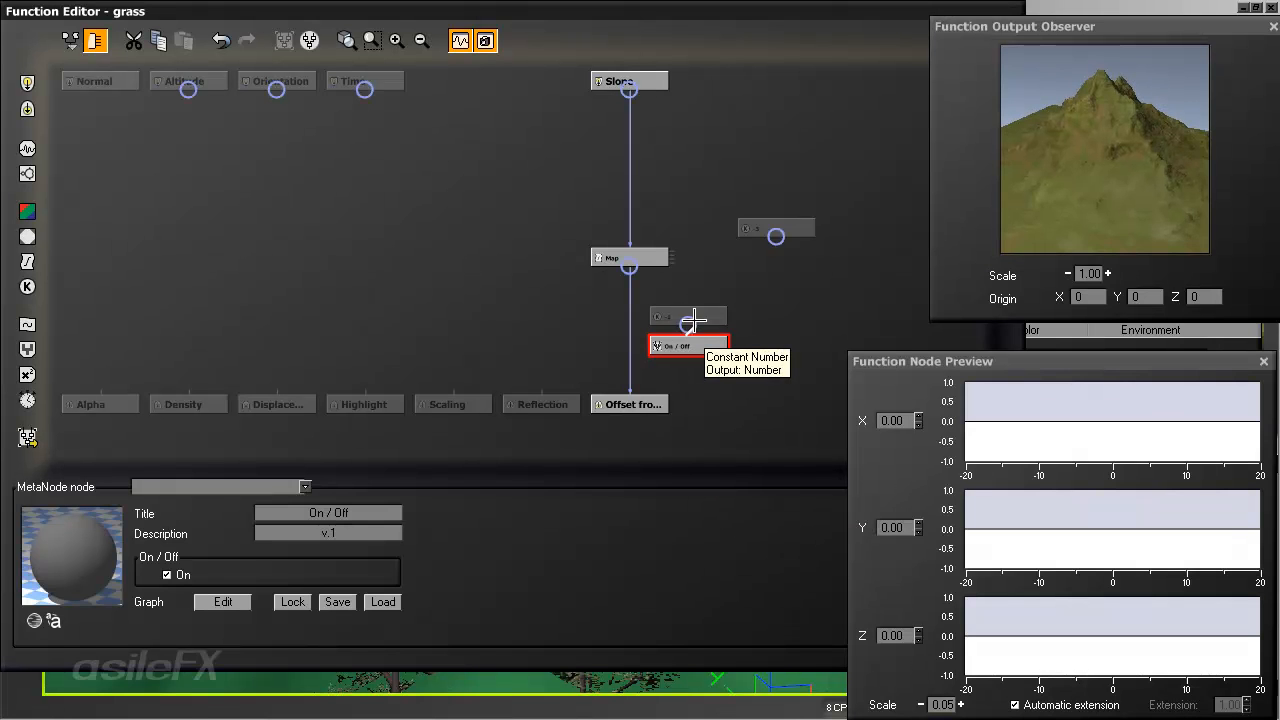
Connect the constant to the On / Off MetaNode, insert it between Map and the offset output, and switch it off.
left_click_drag(684, 326, 738, 287)
left_click_drag(688, 334, 638, 345)
left_click(167, 575)
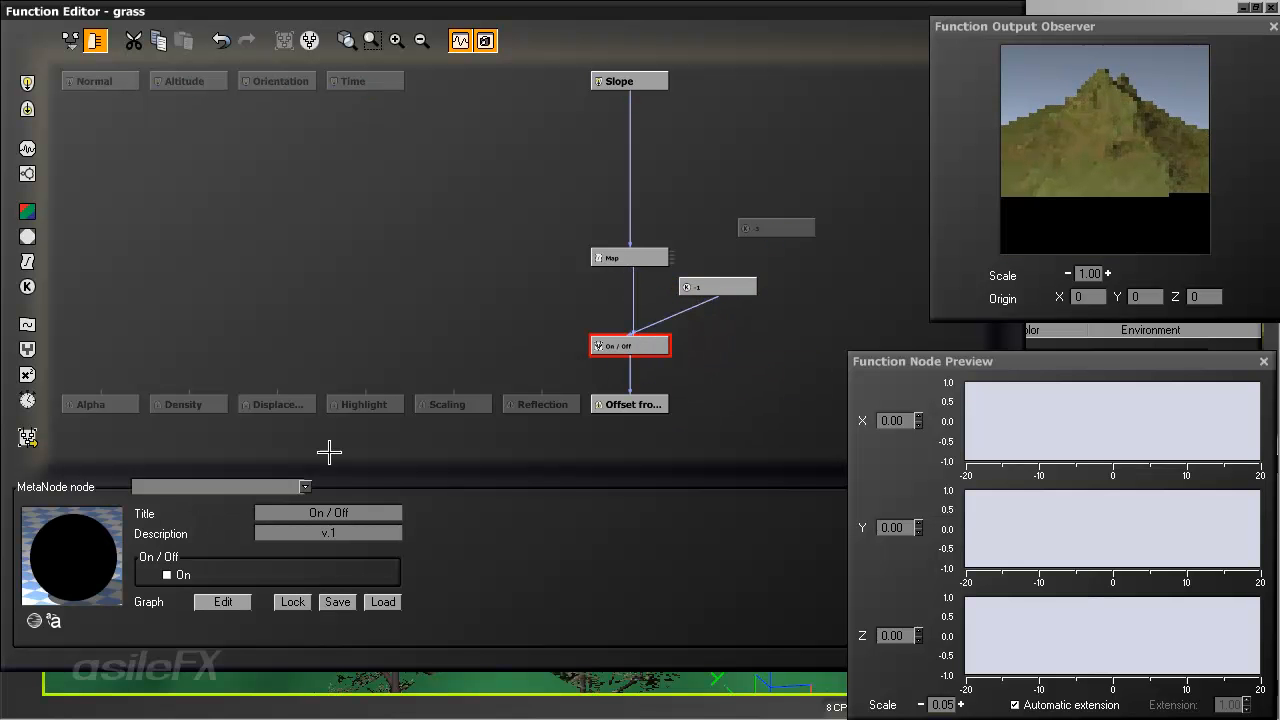
Inspect the connected constant node and open the internal graph of the On / Off MetaNode.
left_click(706, 287)
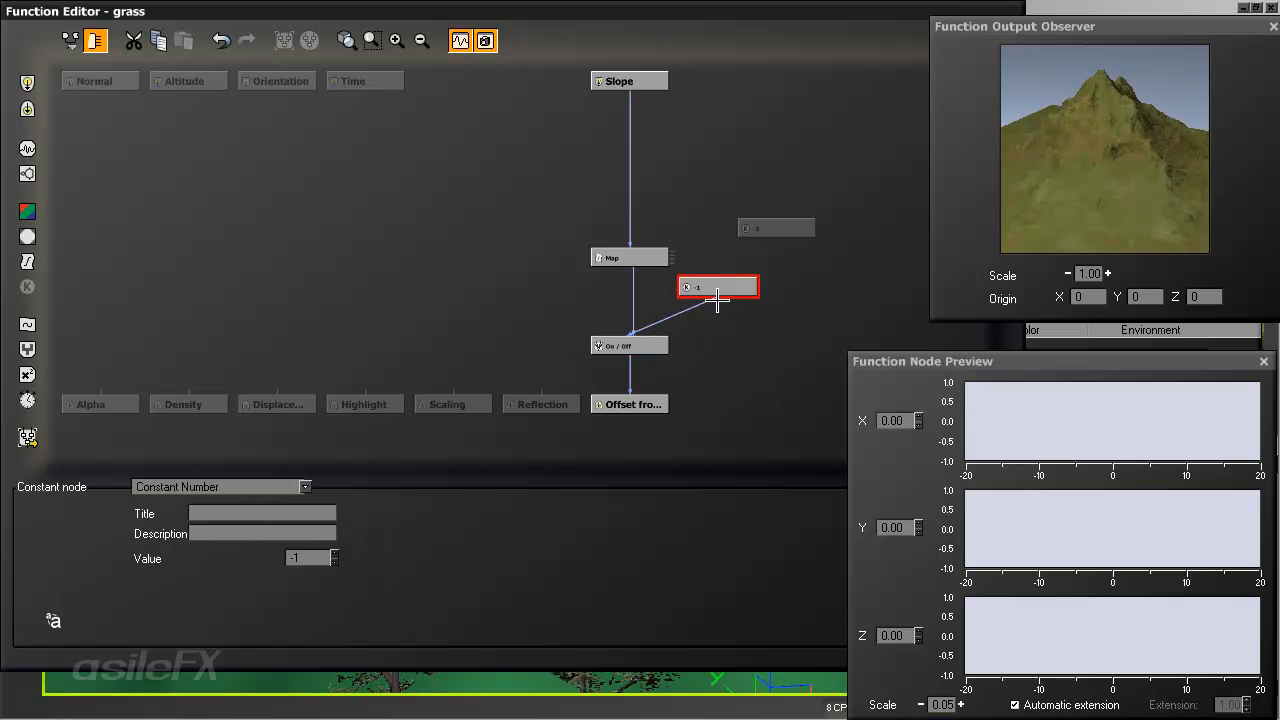
left_click(766, 323)
double_click(641, 345)
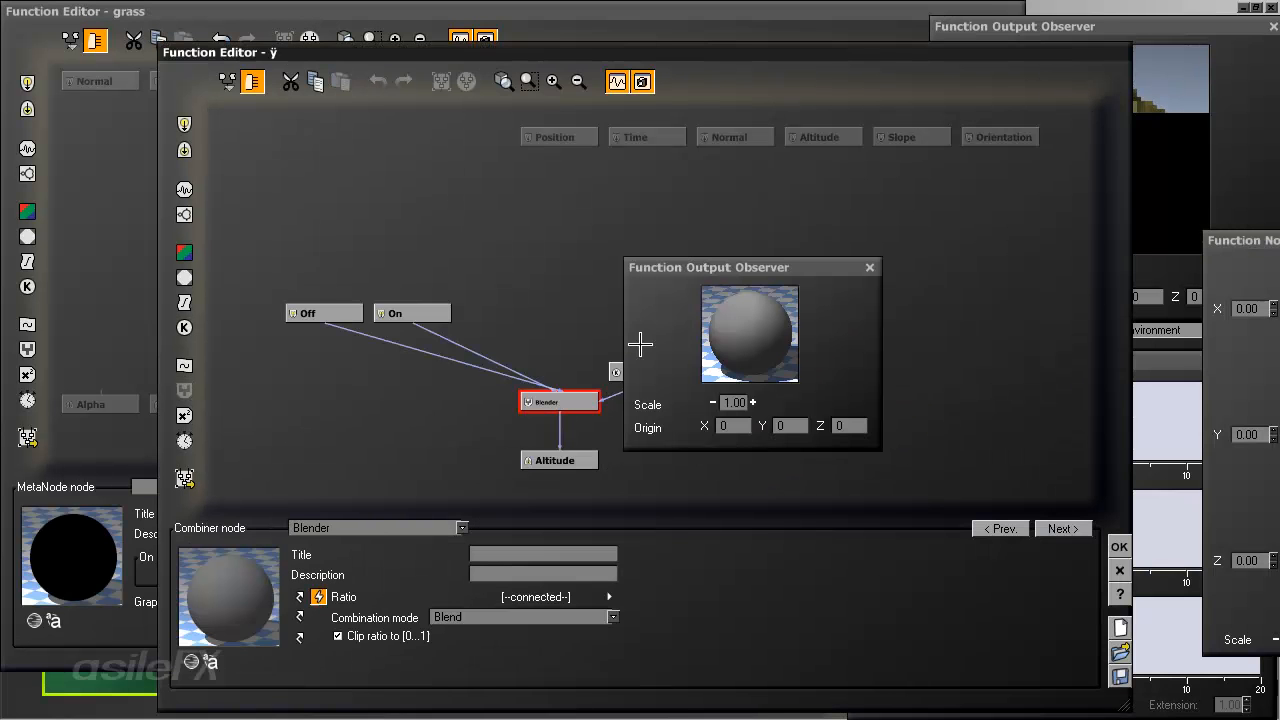
Space out the Off, On and Boolean Number nodes around the Blender in the MetaNode graph and examine how they connect.
left_click_drag(741, 262, 940, 278)
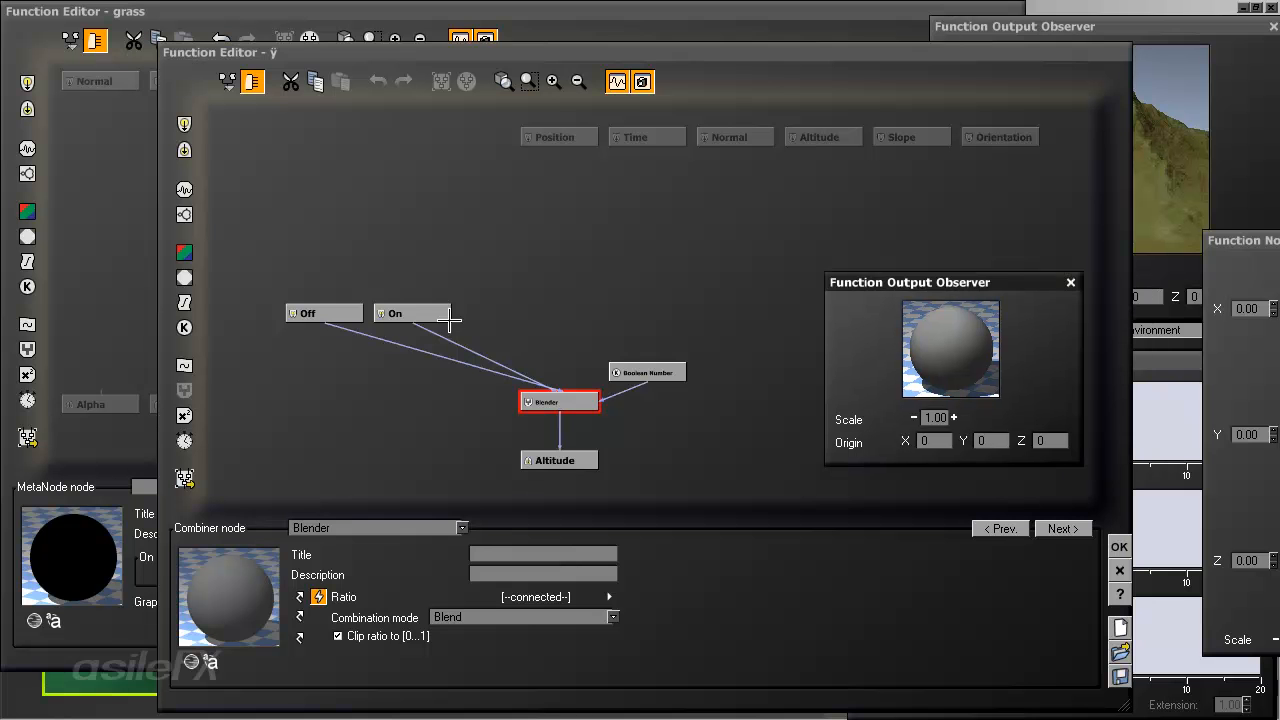
left_click_drag(407, 312, 490, 283)
left_click_drag(328, 314, 425, 283)
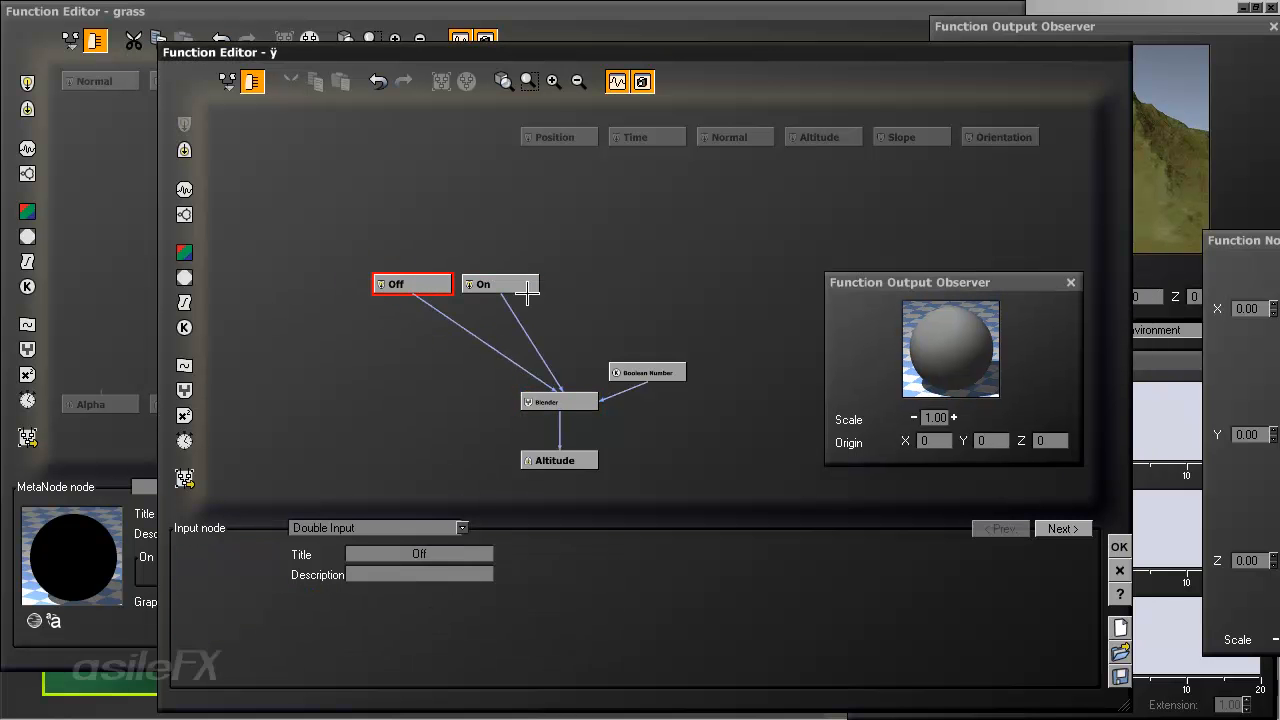
left_click(576, 401)
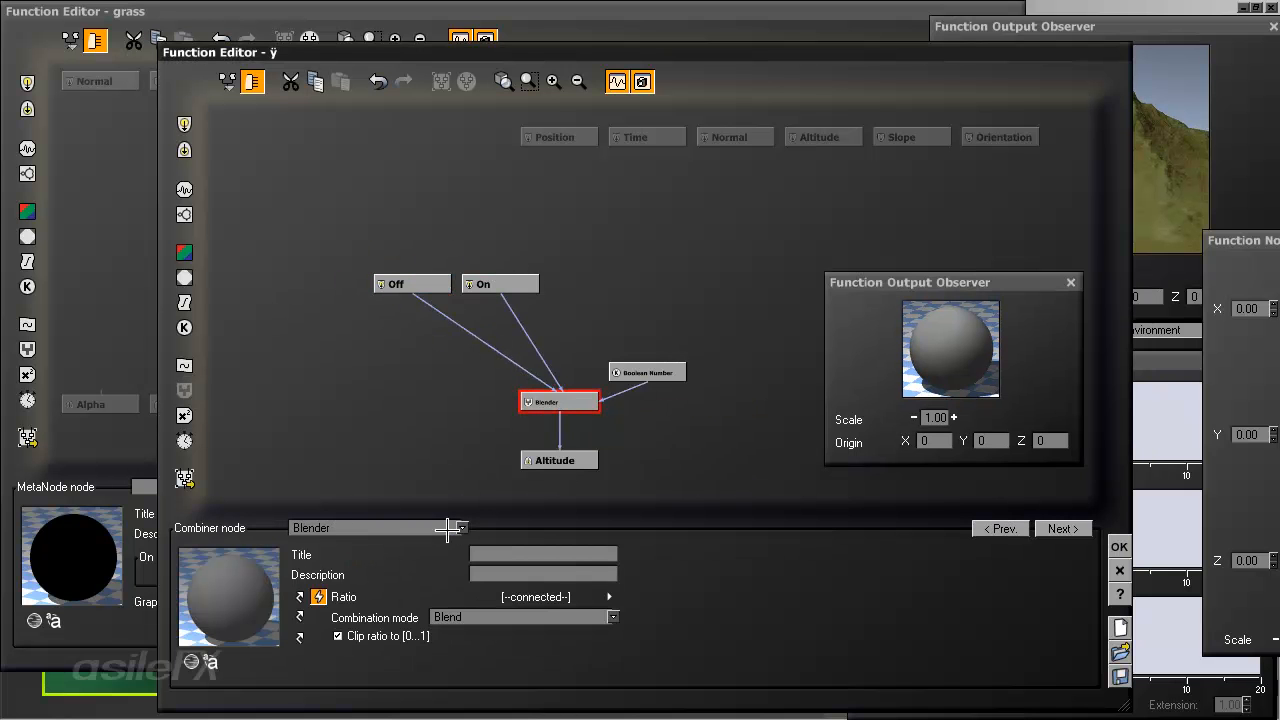
left_click(656, 372)
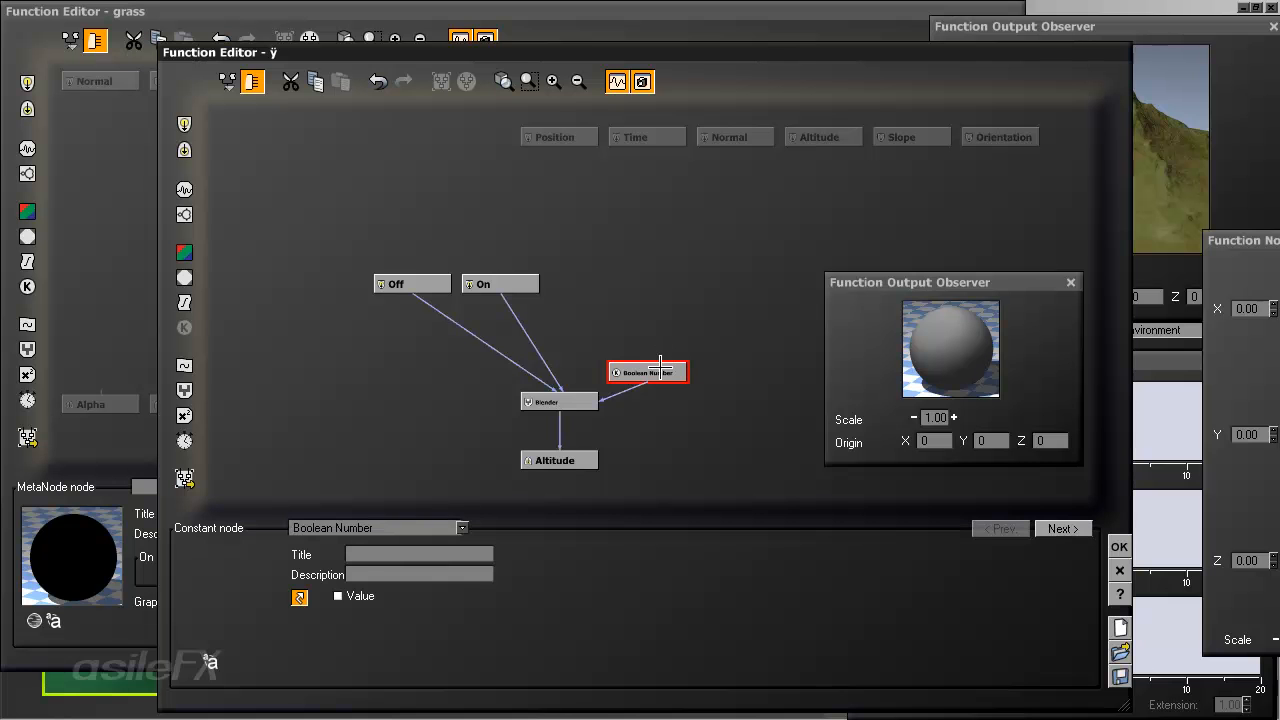
left_click(565, 408)
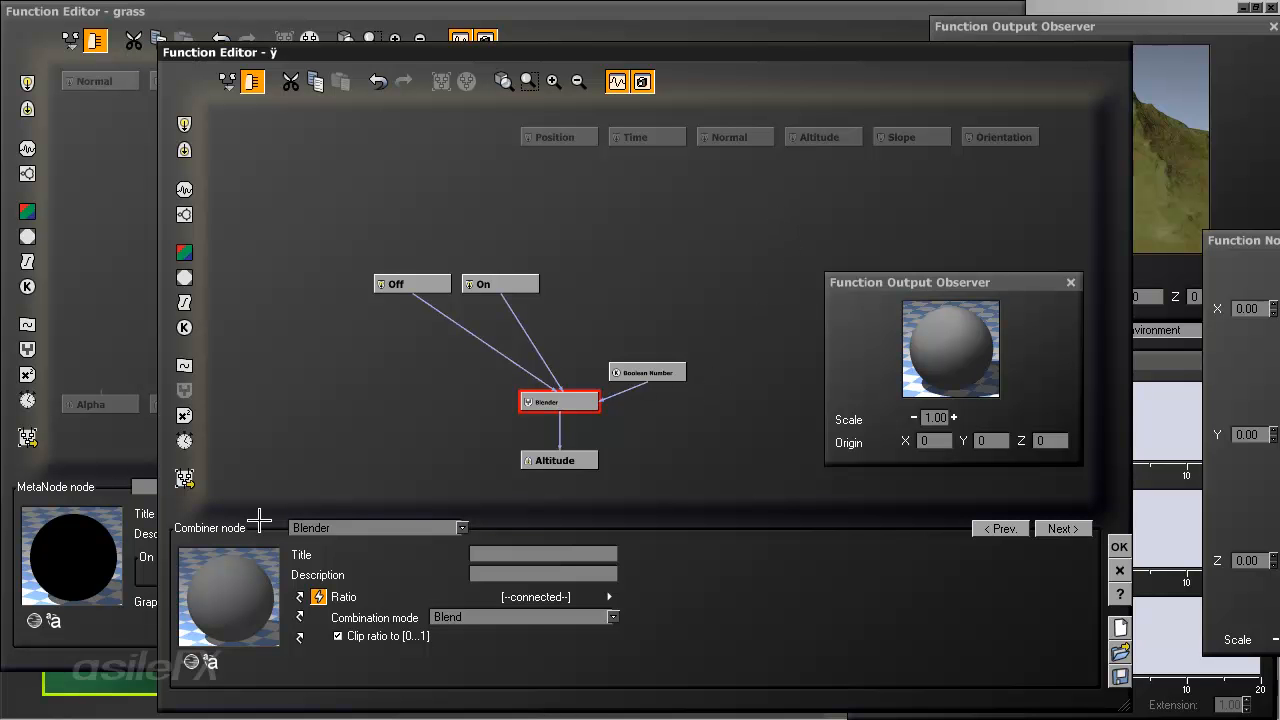
left_click_drag(655, 369, 714, 311)
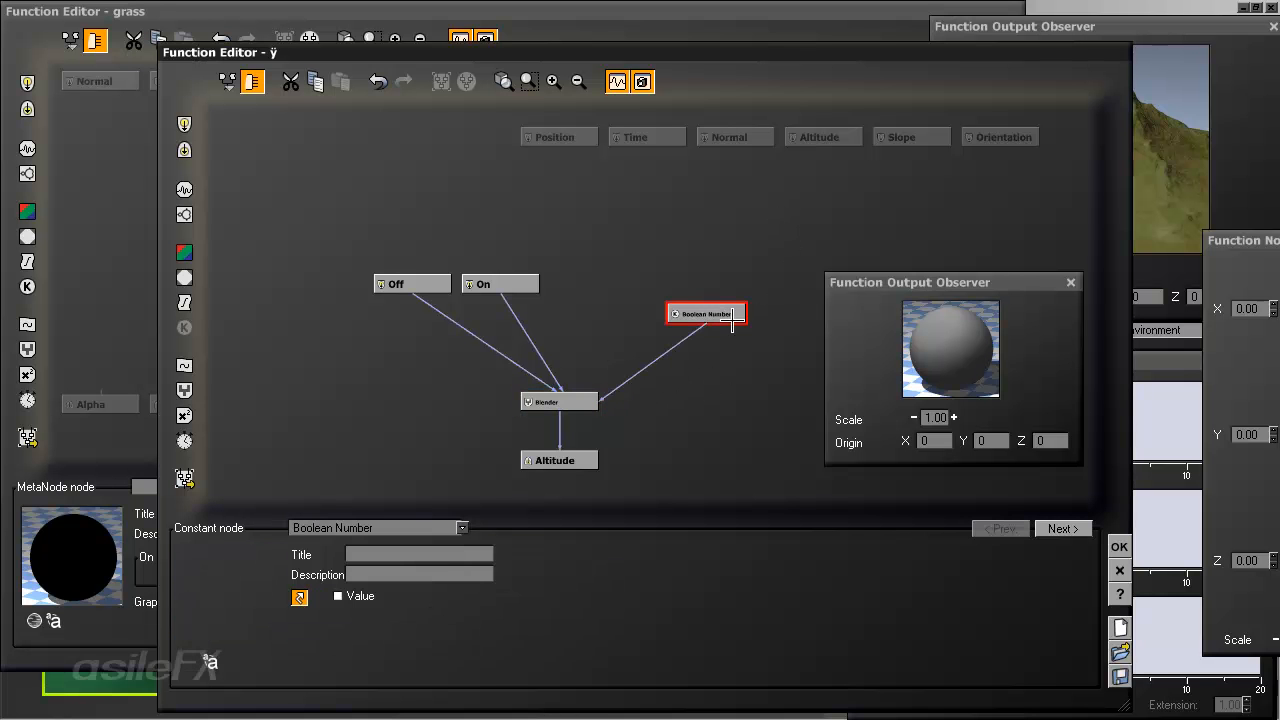
Examine the On and Off input nodes, then accept the MetaNode graph to return to the grass function.
left_click(501, 286)
left_click(415, 286)
left_click(605, 258)
left_click(466, 283)
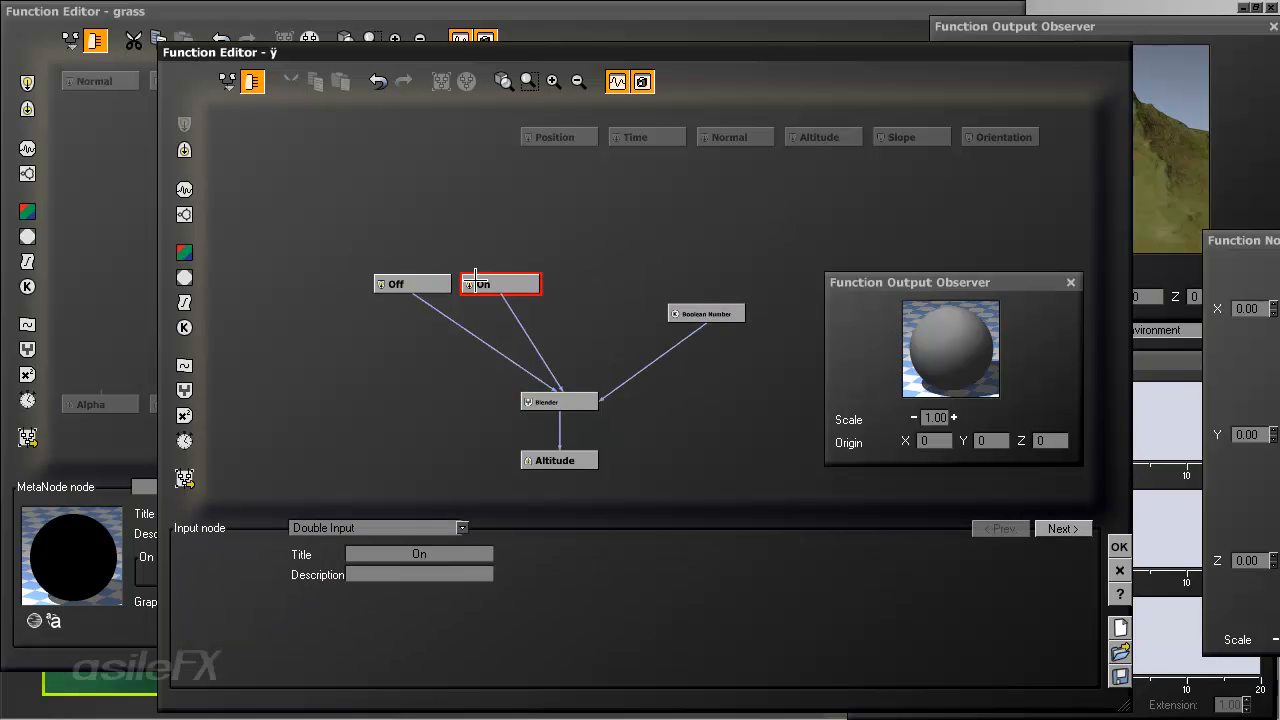
left_click(572, 248)
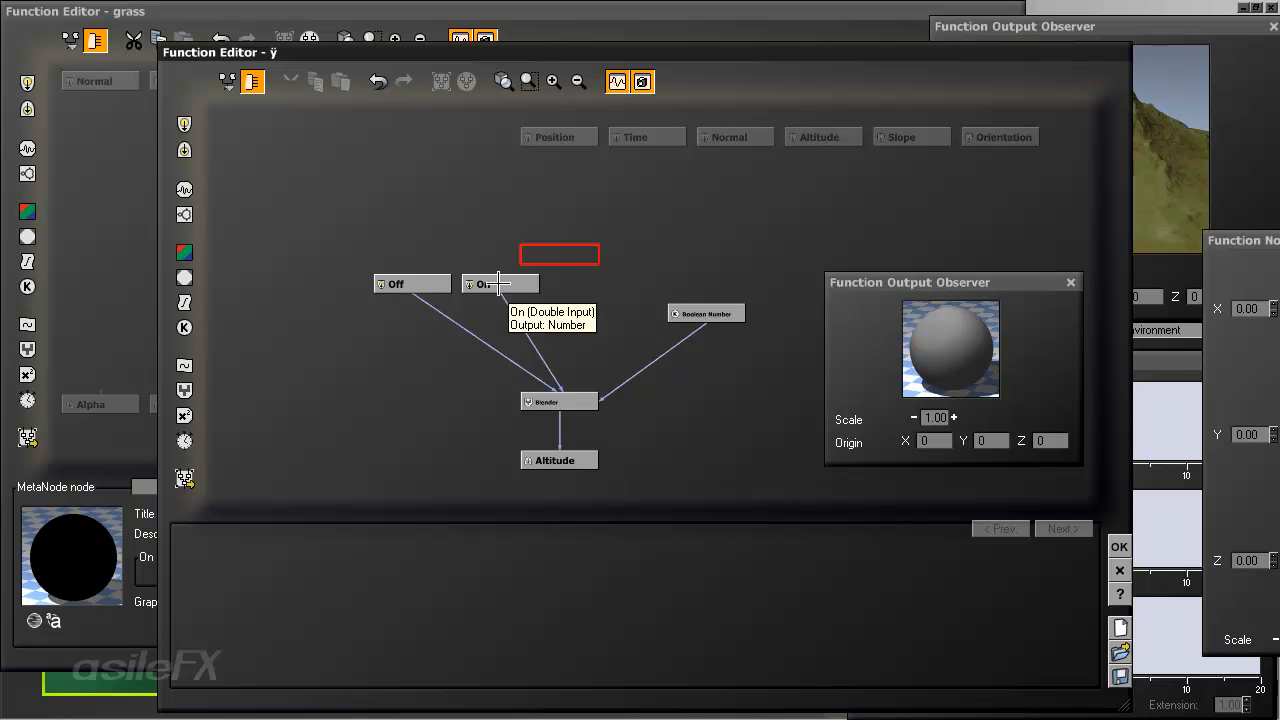
left_click(1119, 546)
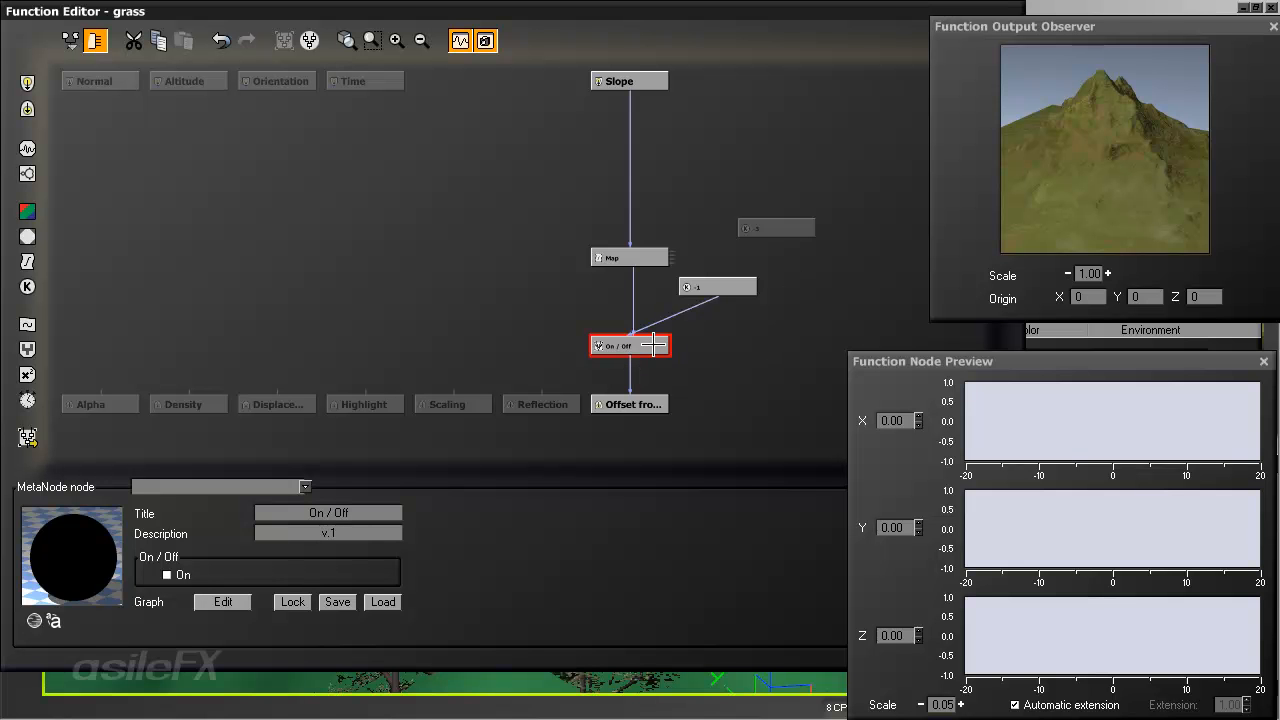
Move the Slope input node closer to the Map node in the grass function graph.
middle_click_drag(700, 323, 651, 334)
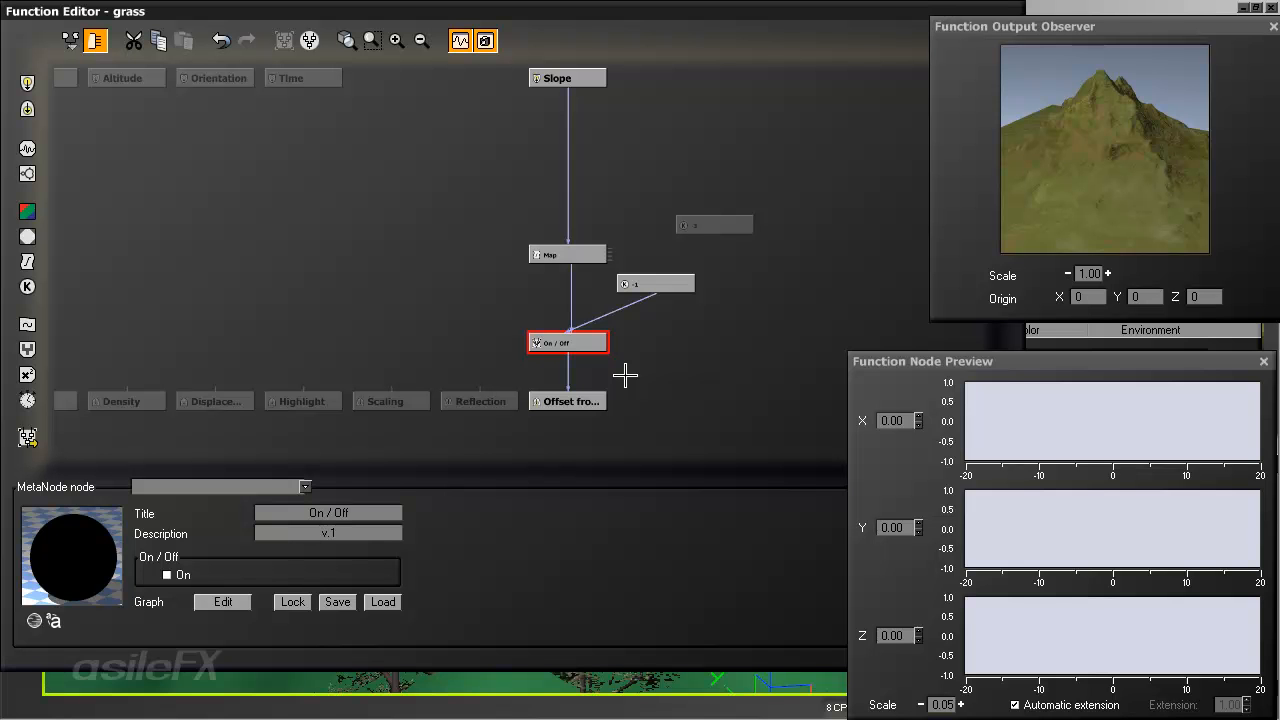
middle_click_drag(692, 371, 698, 361)
left_click_drag(562, 72, 575, 165)
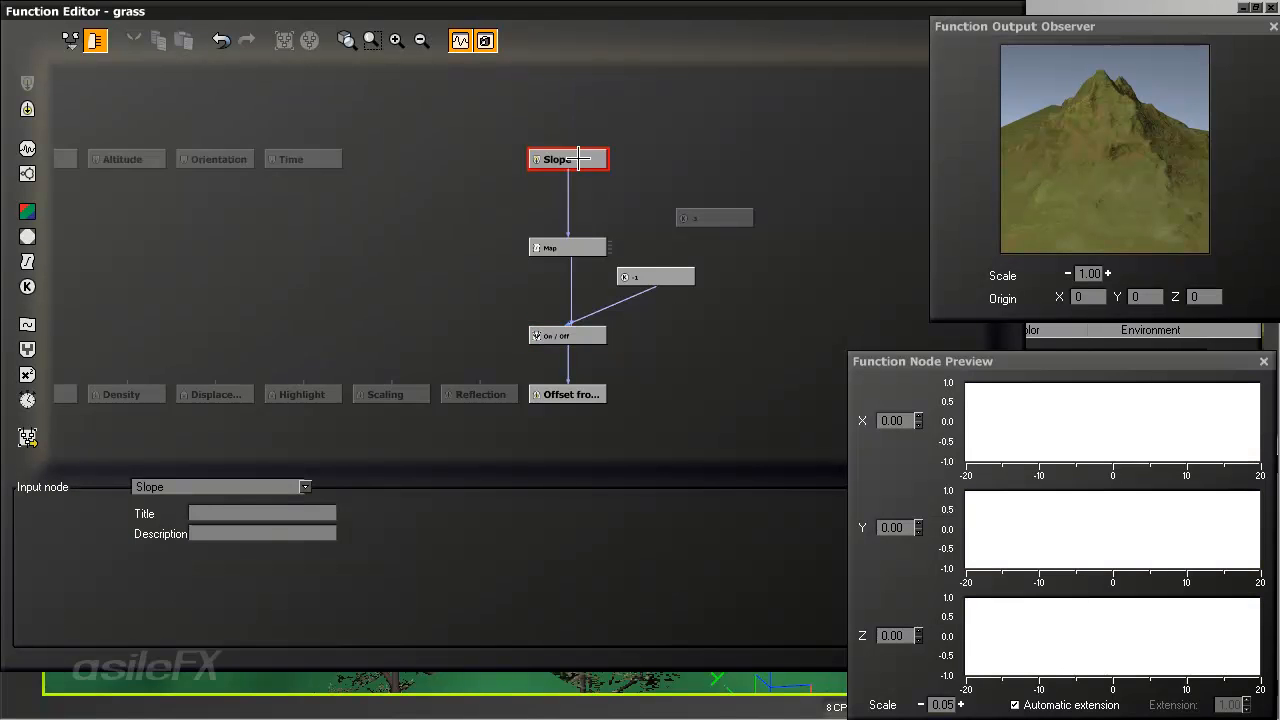
left_click(396, 40)
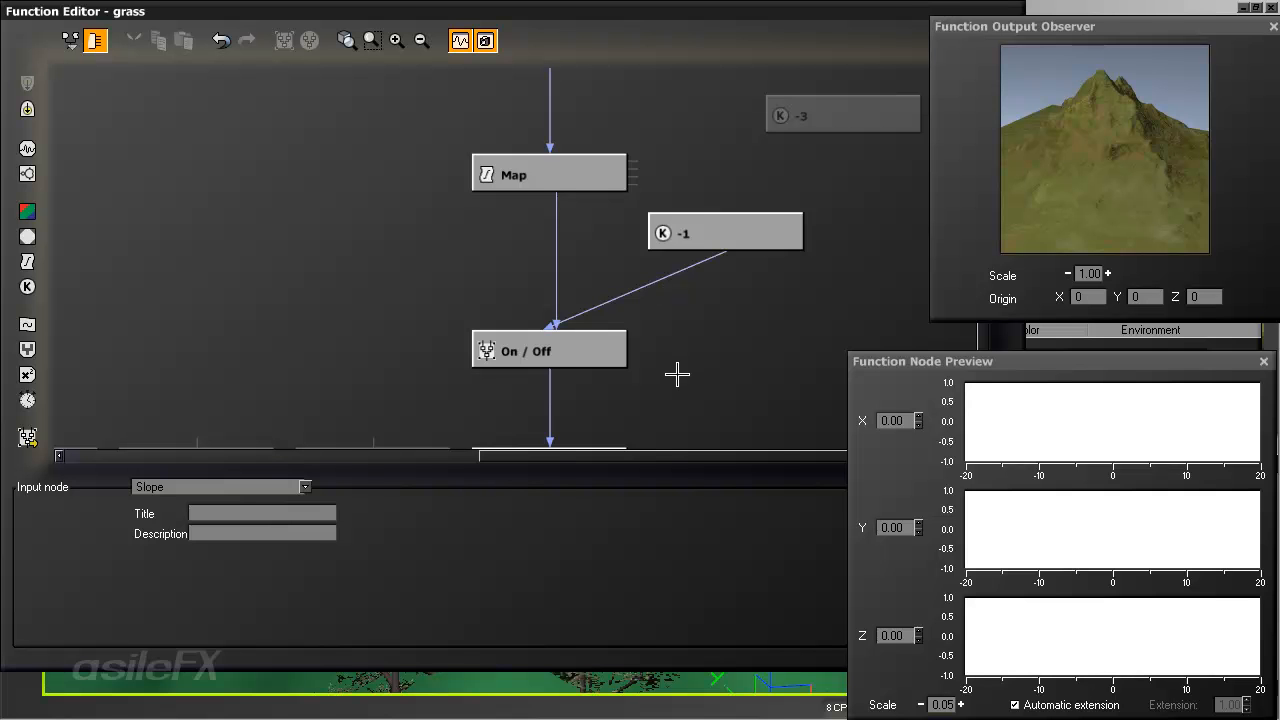
middle_click_drag(677, 371, 686, 354)
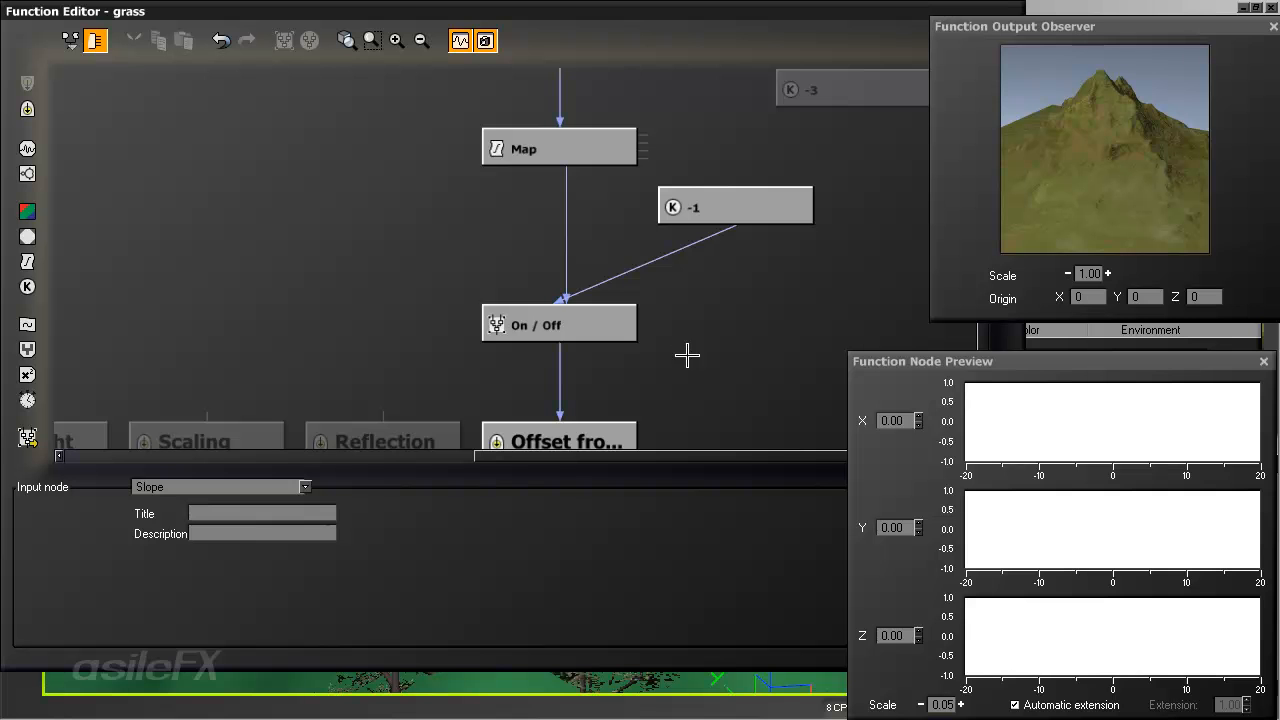
middle_click_drag(661, 377, 650, 371)
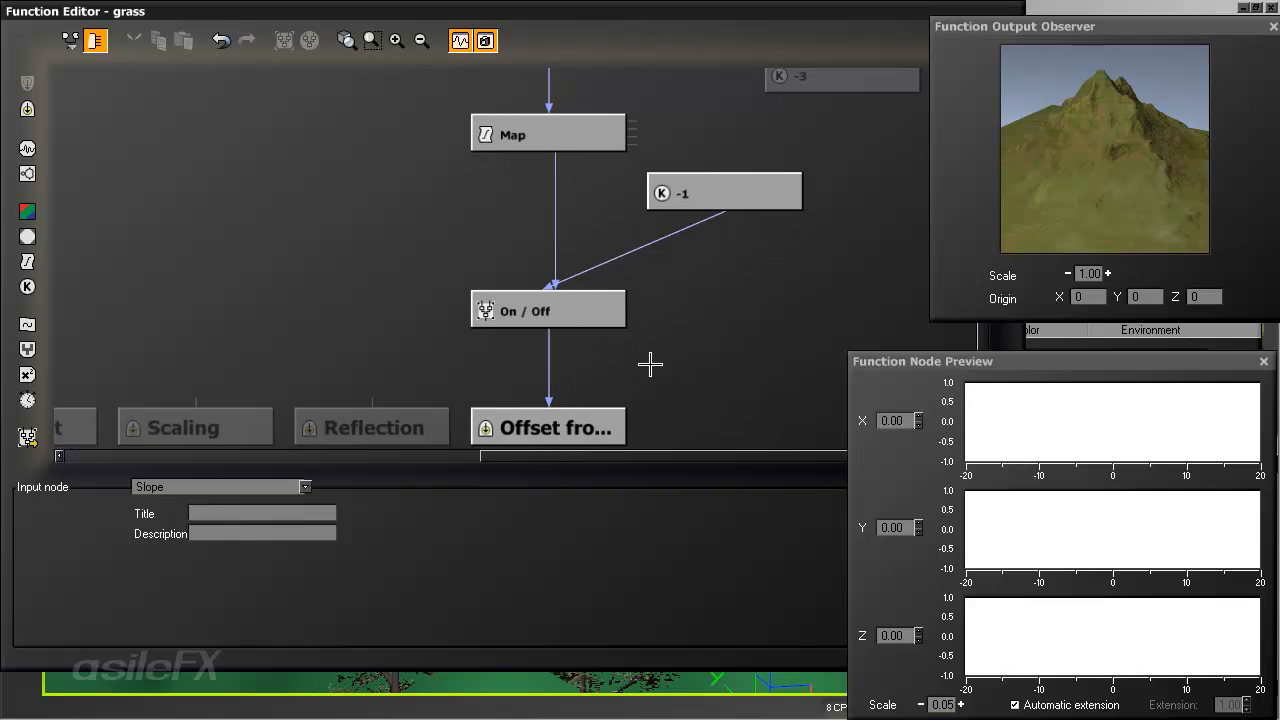
middle_click_drag(697, 405, 663, 417)
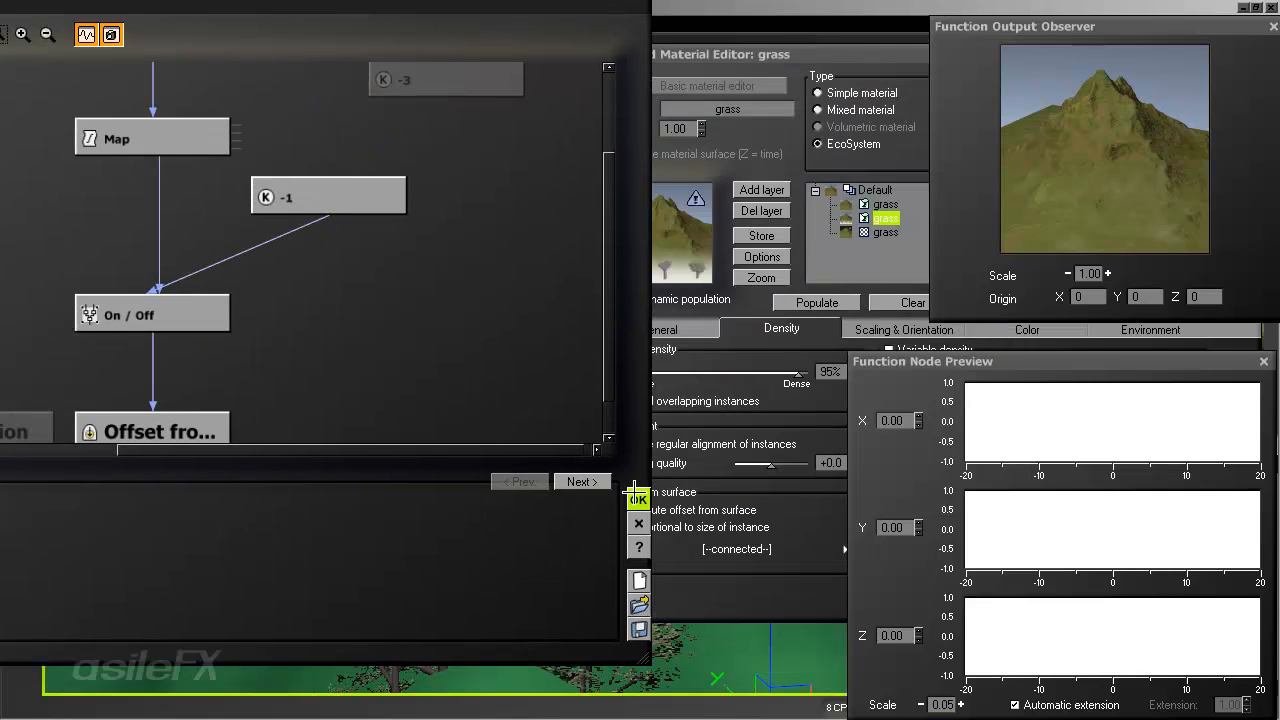
Accept the offset function, then repopulate the grass EcoSystem layer and inspect the trees on the terrain.
left_click(636, 490)
left_click(797, 304)
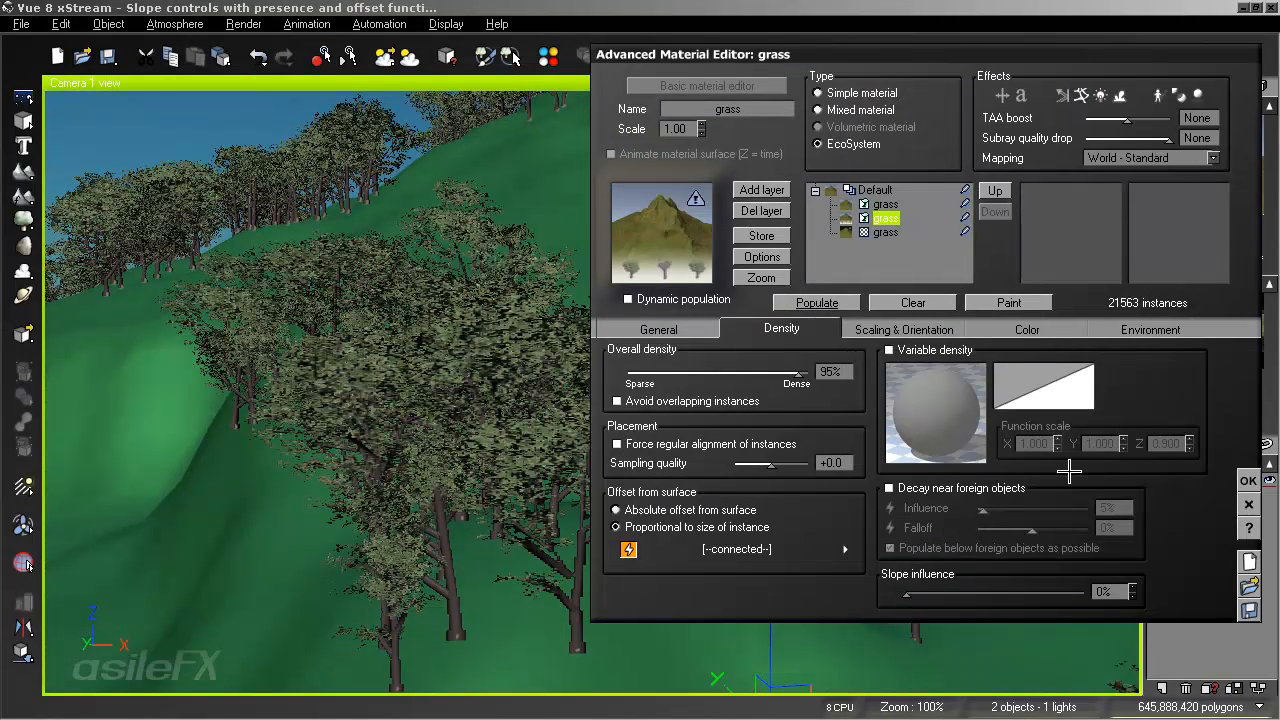
left_click(1248, 481)
right_click_drag(715, 216, 683, 410)
middle_click_drag(663, 357, 826, 384)
middle_click_drag(732, 431, 822, 362)
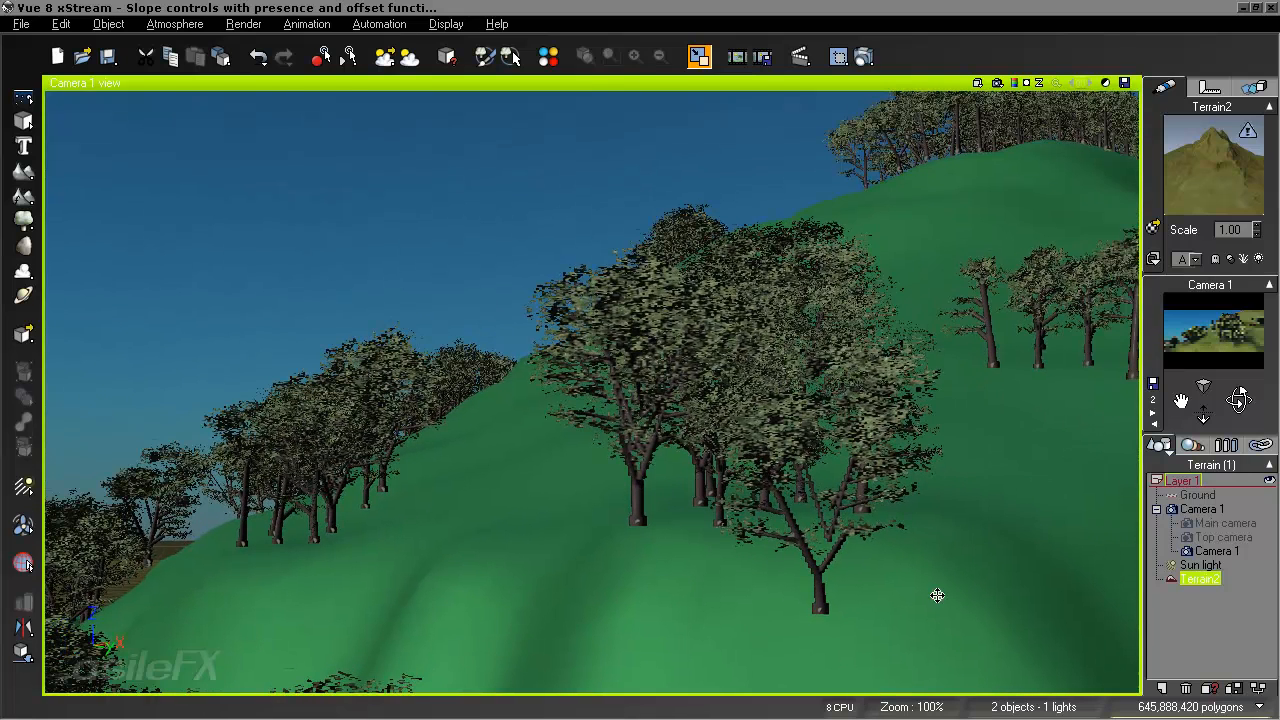
Open the Rural Maple Tree from the EcoSystem population in the Plant Editor and set its branch falloff to -65.
left_click(1168, 452)
left_click(1216, 442)
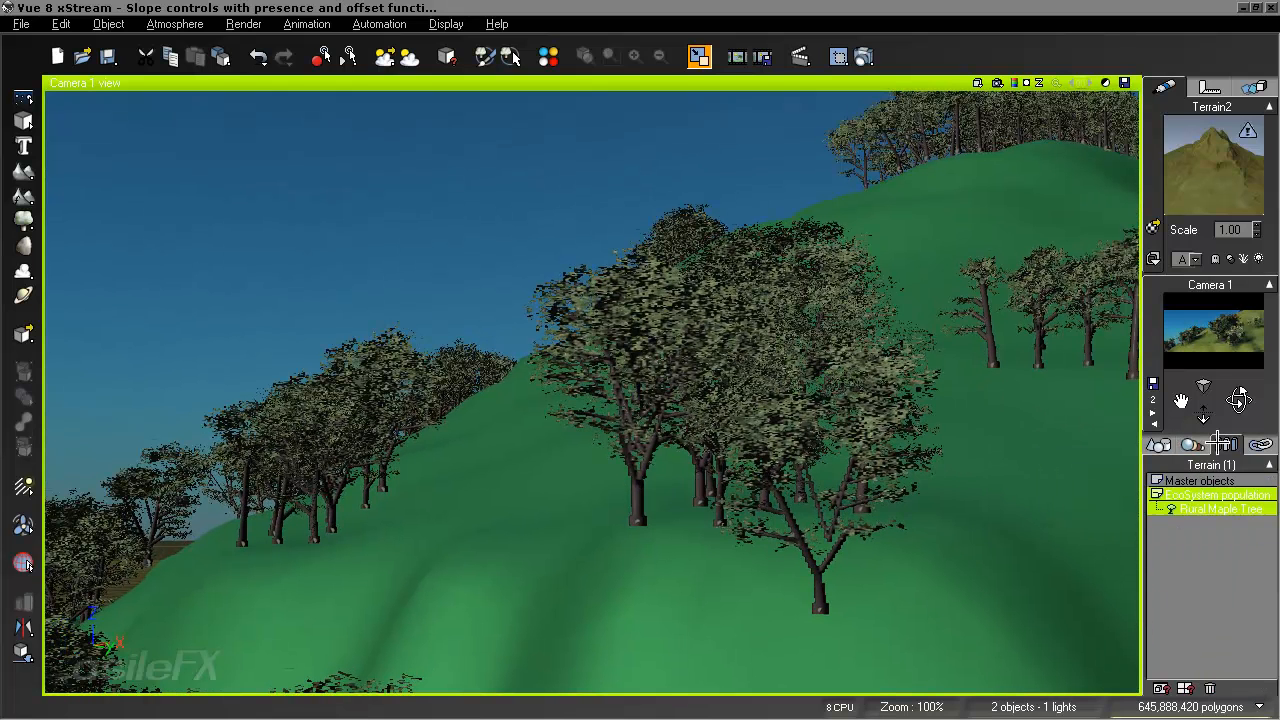
left_click(1161, 688)
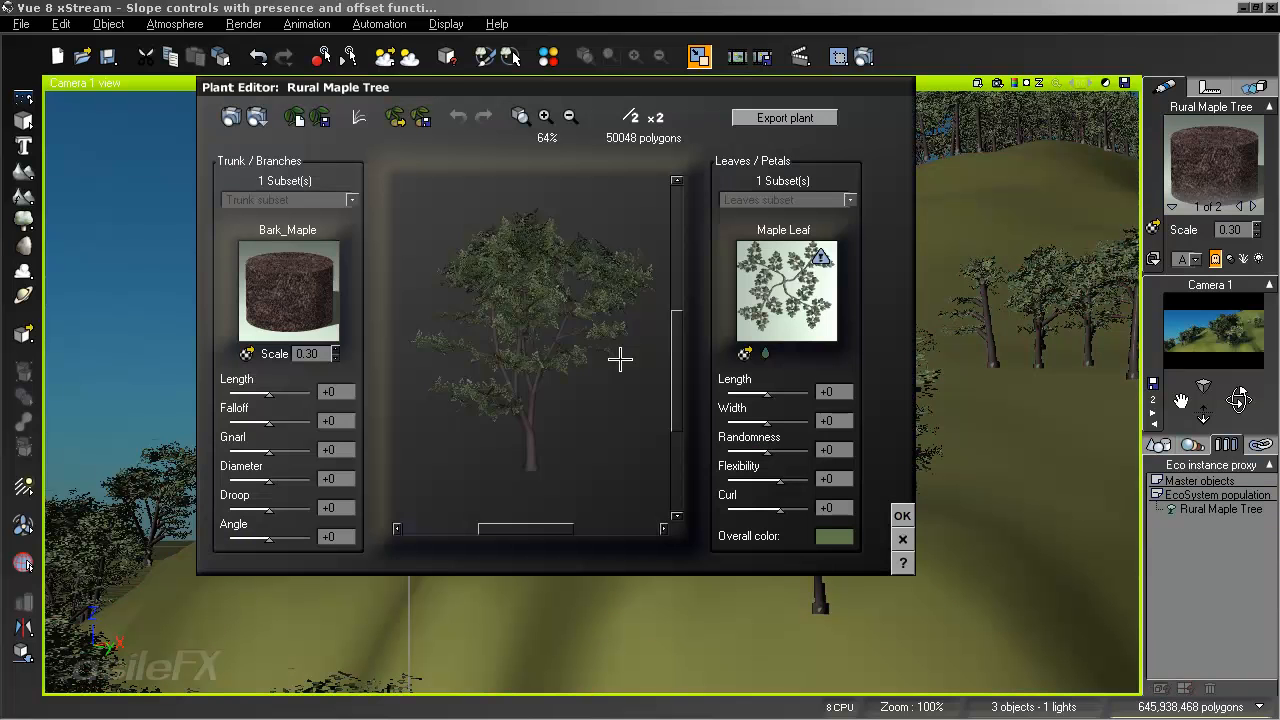
left_click_drag(522, 376, 529, 360)
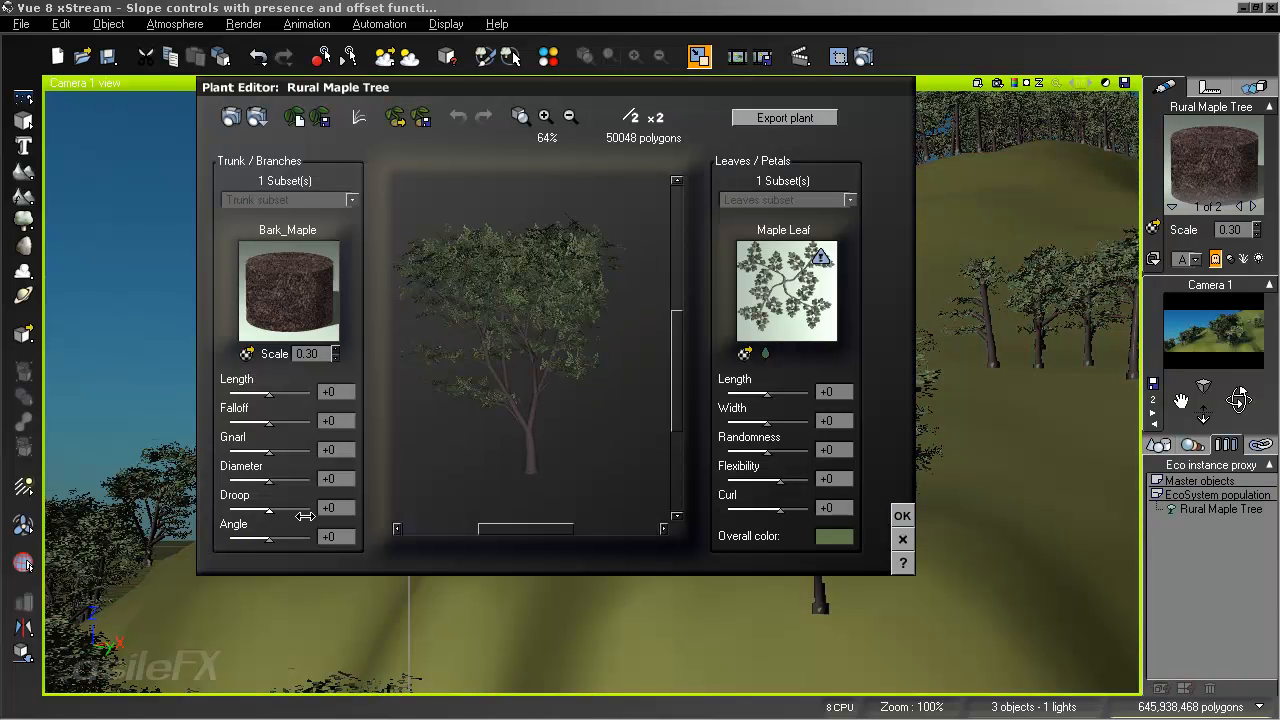
left_click(326, 421)
key("Return")
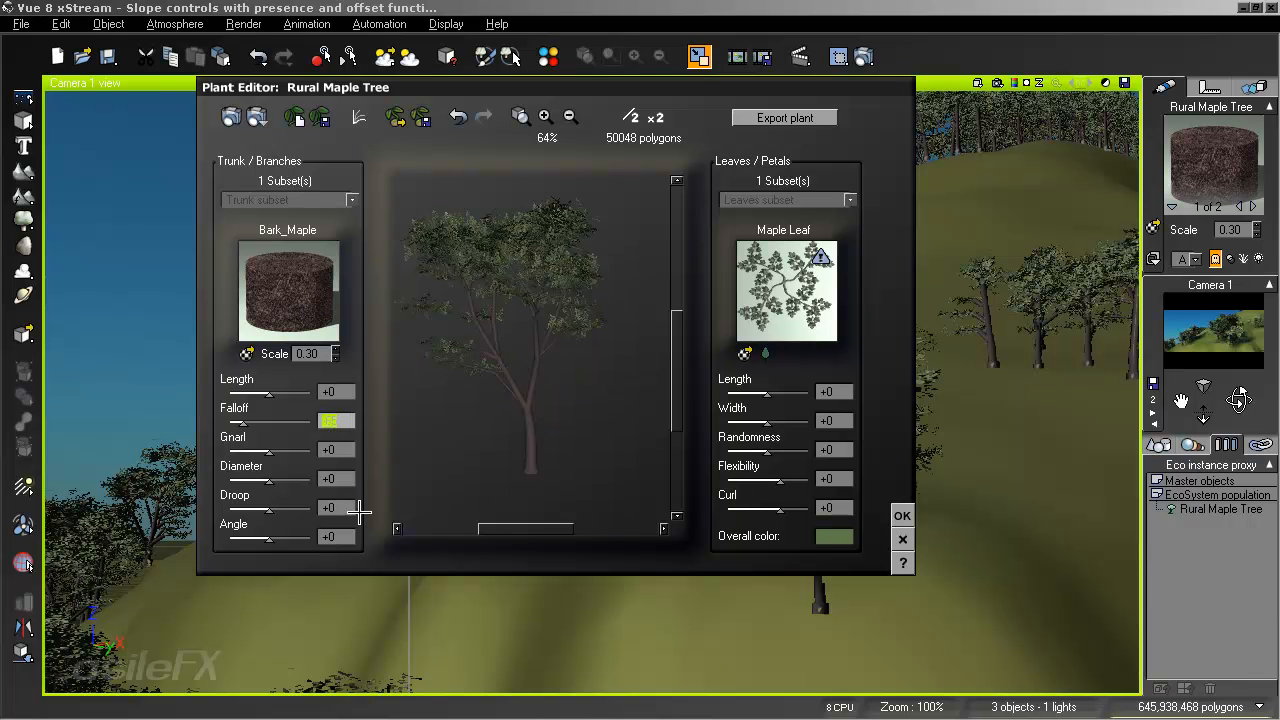
Set the maple's branch angle to -50 and its branch droop first to -50, then to -30.
left_click(342, 509)
type("-50")
key("Return")
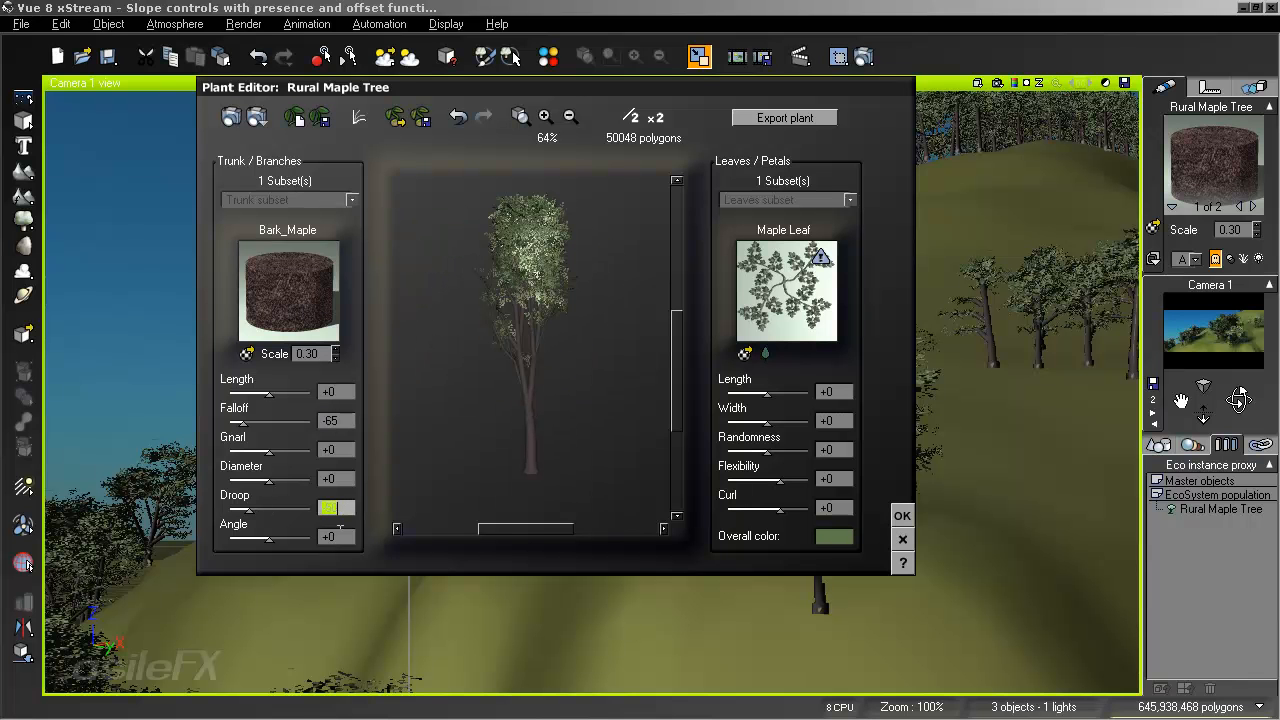
left_click(338, 537)
type("-5")
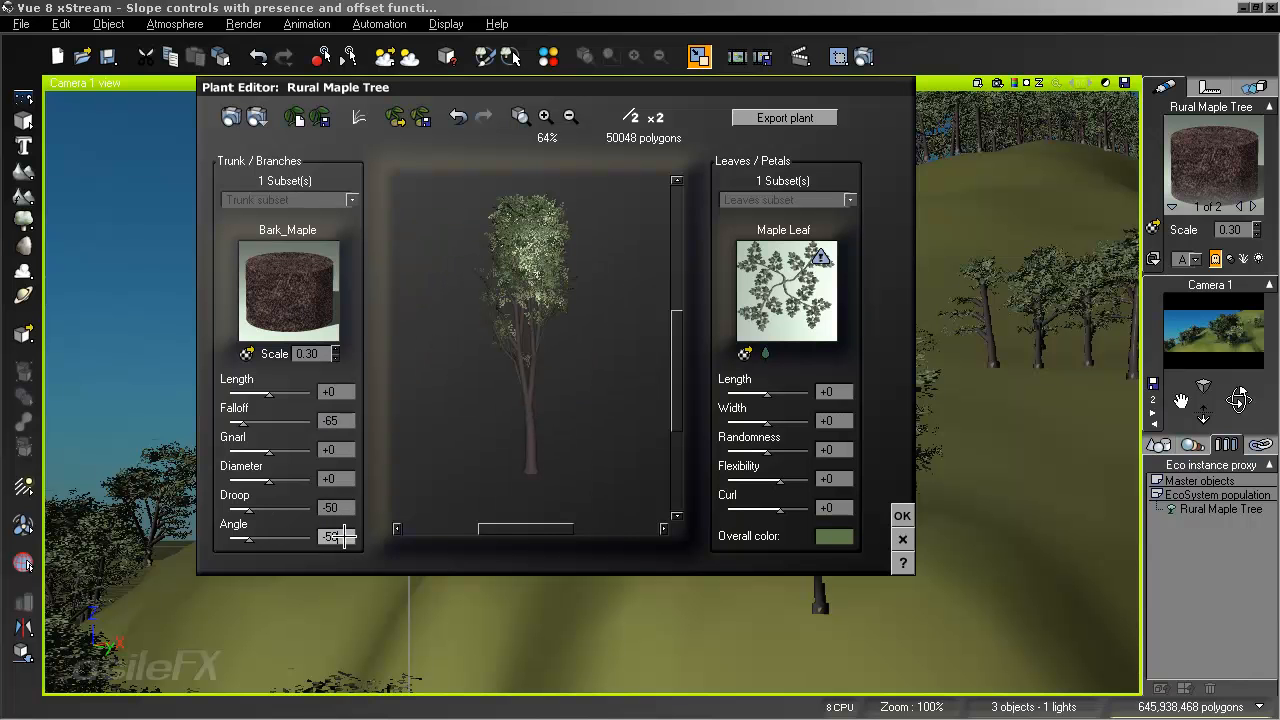
type("0")
key("Return")
left_click(338, 508)
type("-30")
key("Return")
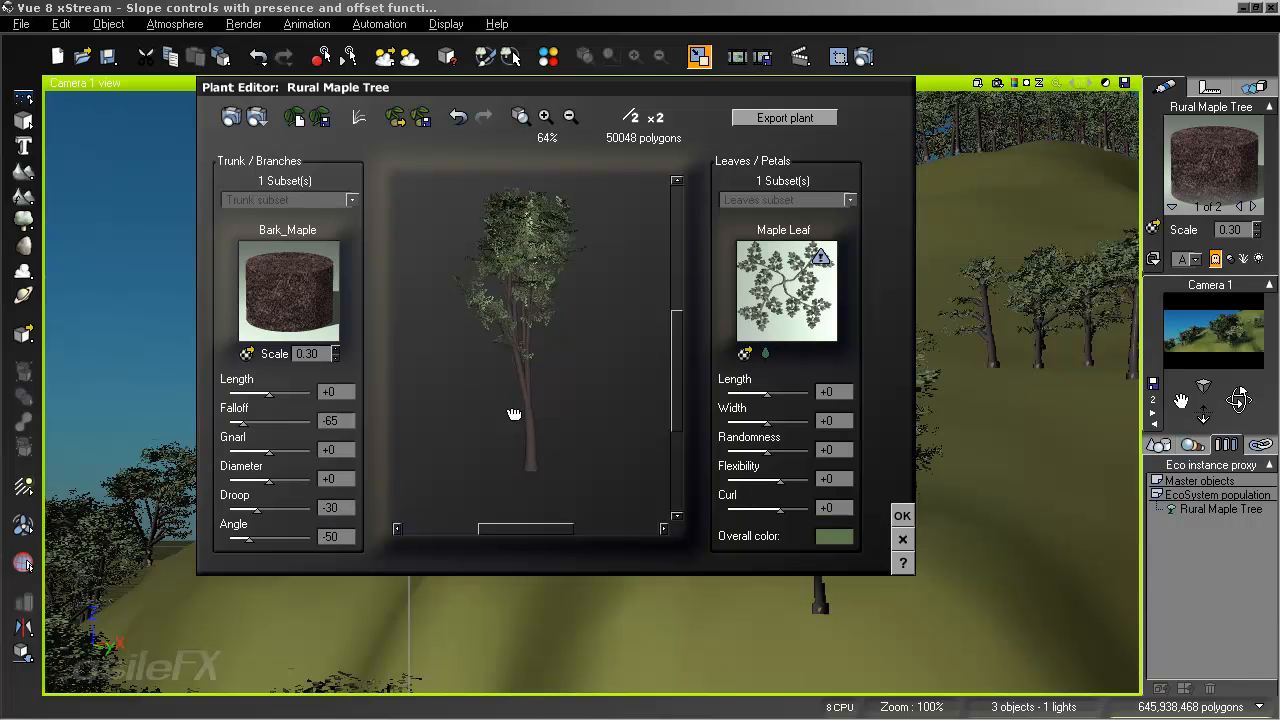
Set the maple's leaf flexibility to 100 and leaf curl to -50, then close the Plant Editor.
left_click(843, 478)
type("000")
left_click(846, 507)
type("-")
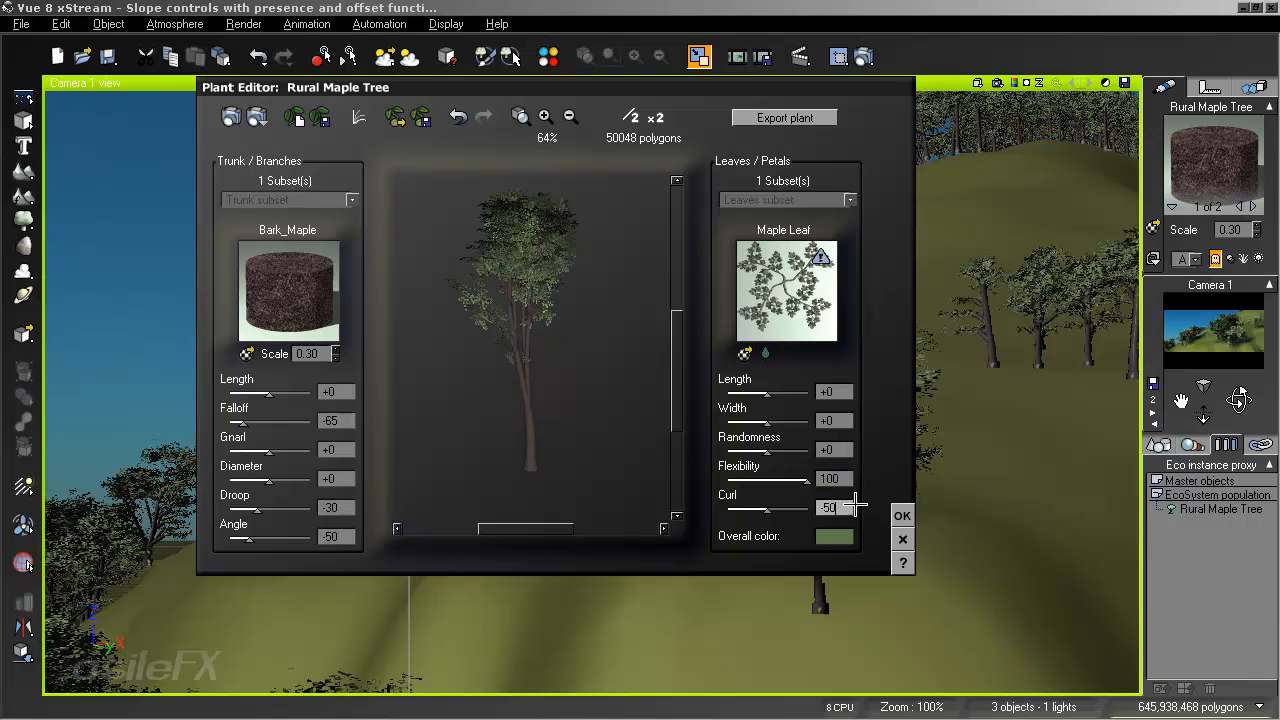
type("0")
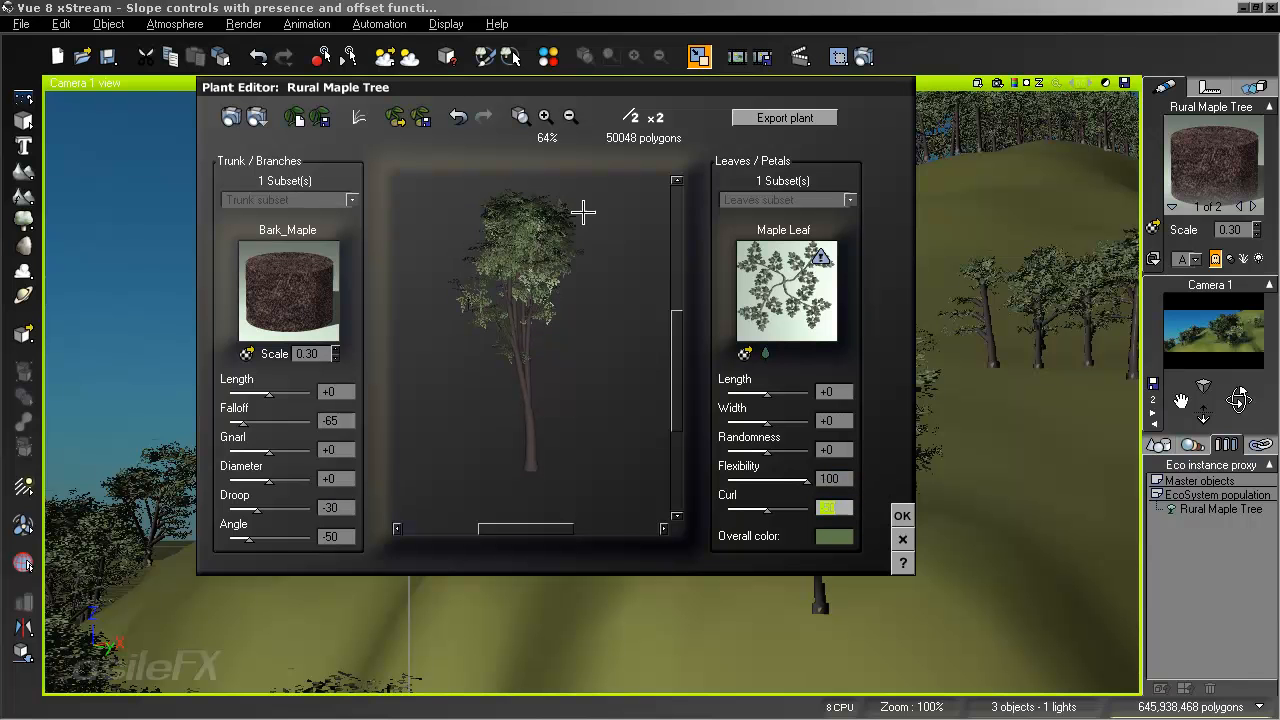
left_click(902, 515)
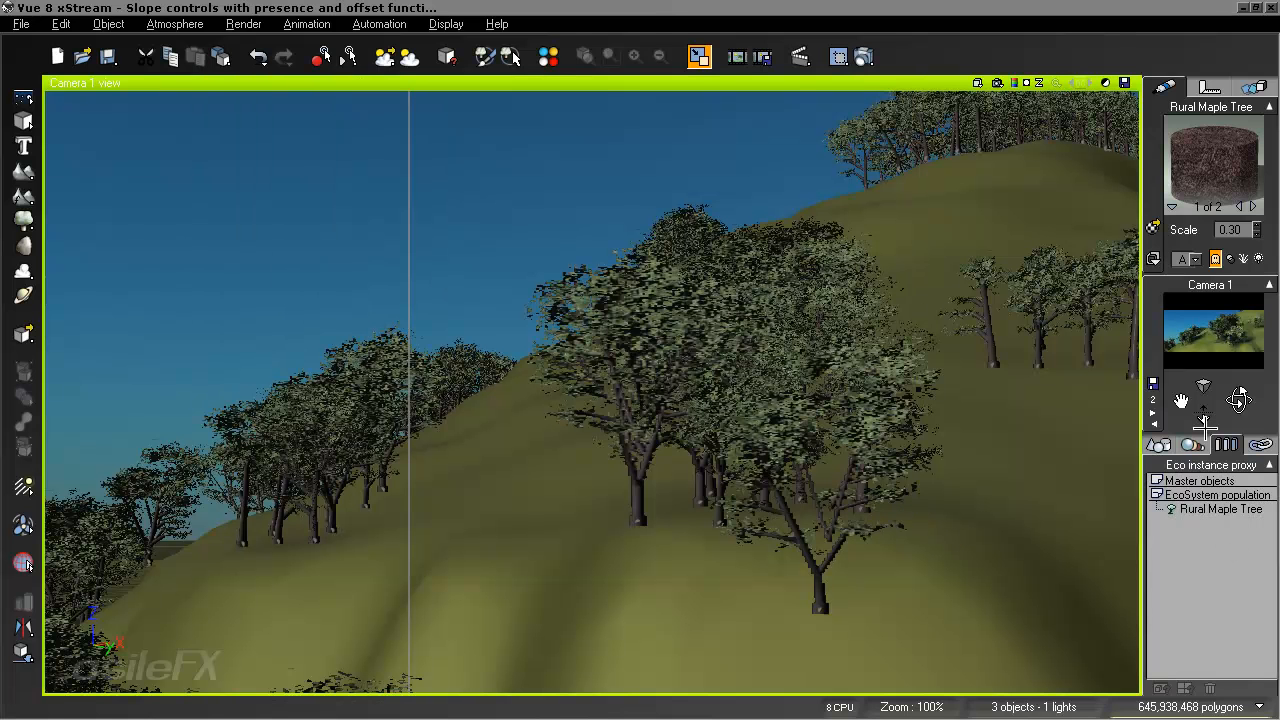
Select Terrain2, check the populated grass EcoSystem layer in its material, and close the material editor.
left_click(1160, 445)
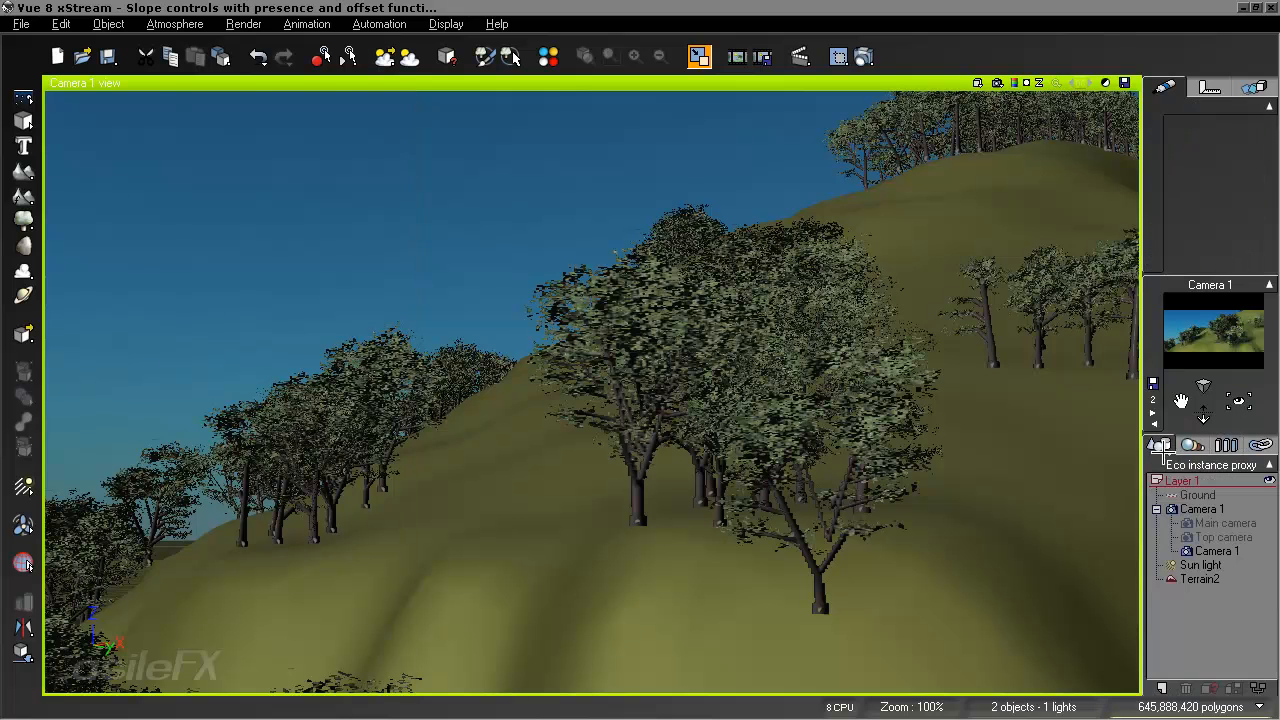
left_click(1199, 579)
left_click(1205, 600)
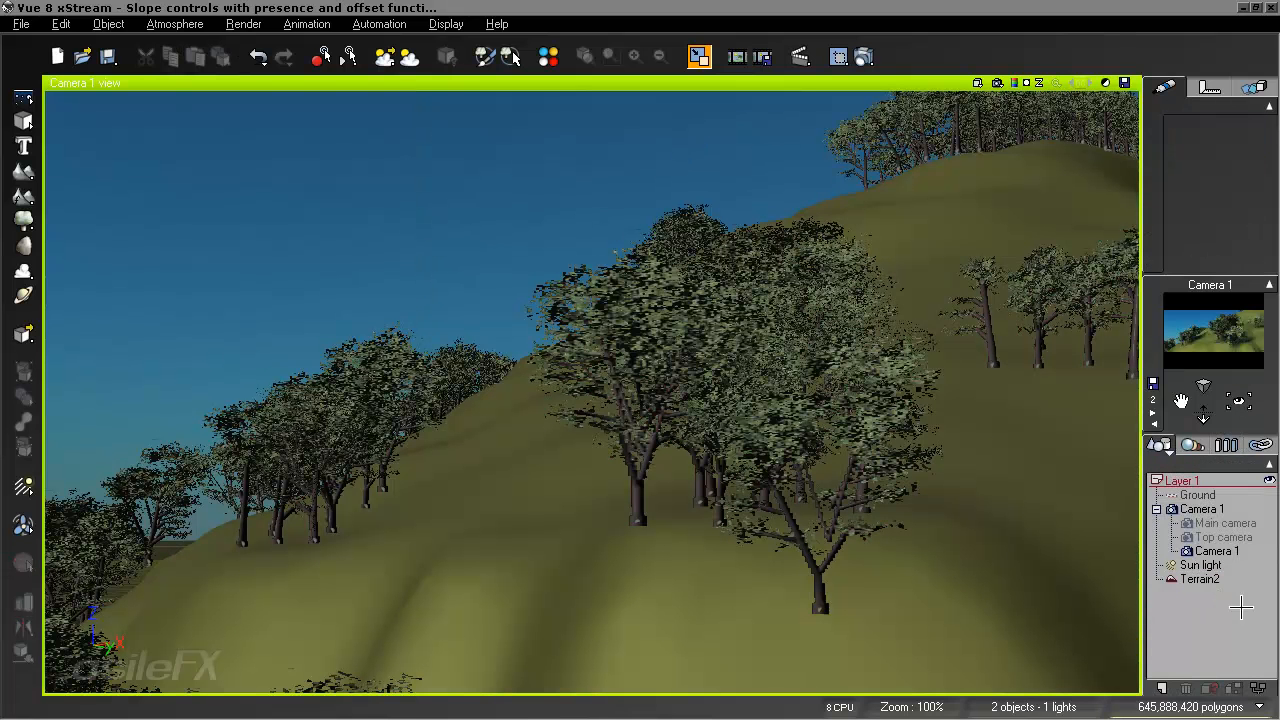
left_click(1199, 565)
left_click(1199, 579)
double_click(1183, 175)
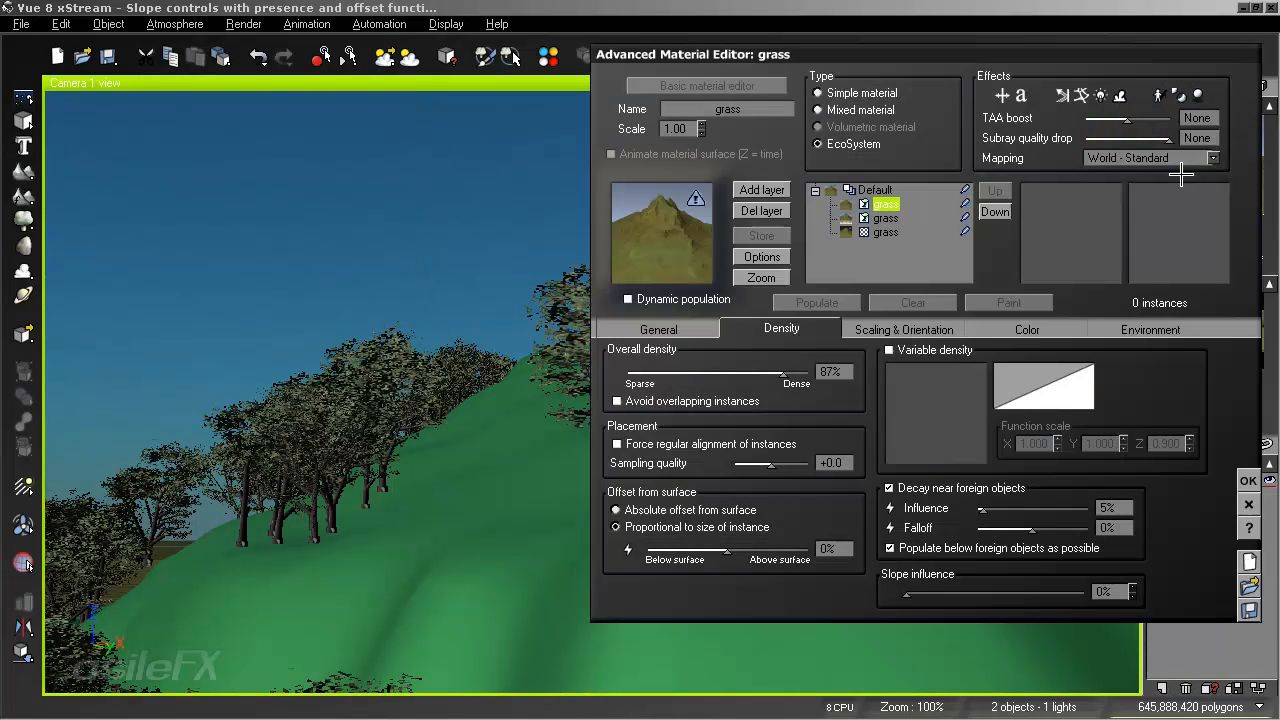
left_click(882, 217)
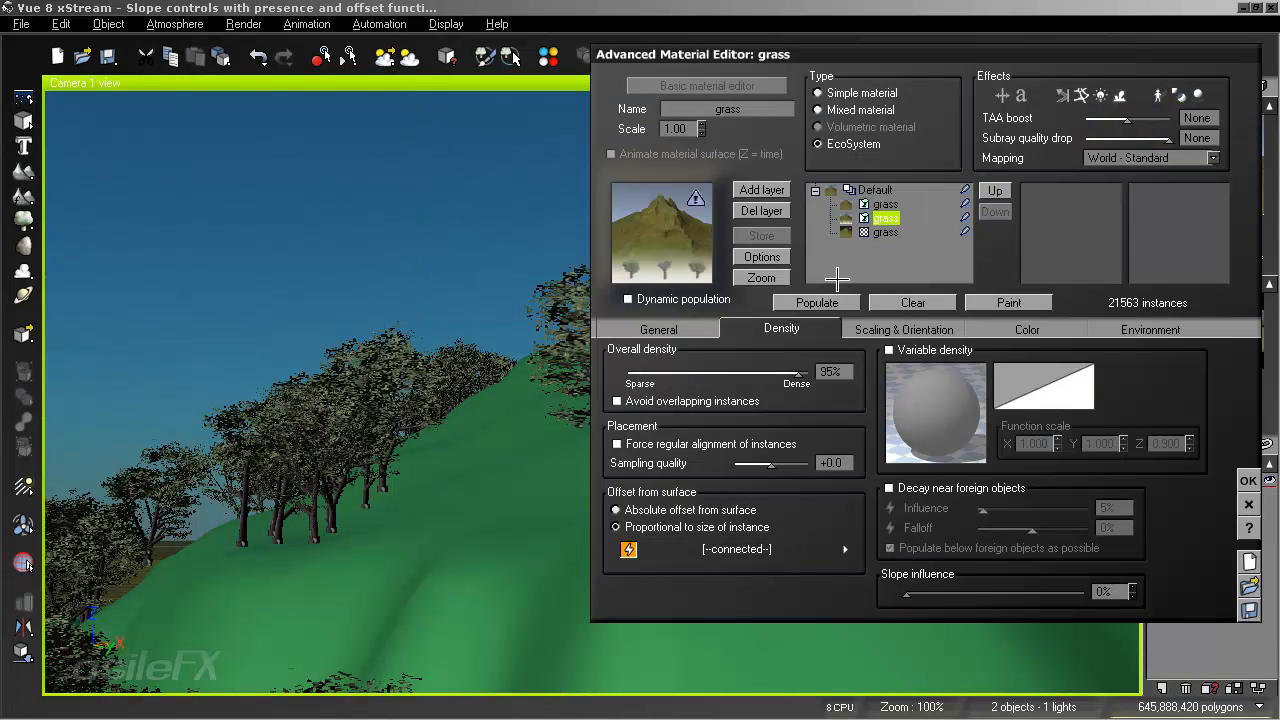
left_click(1247, 481)
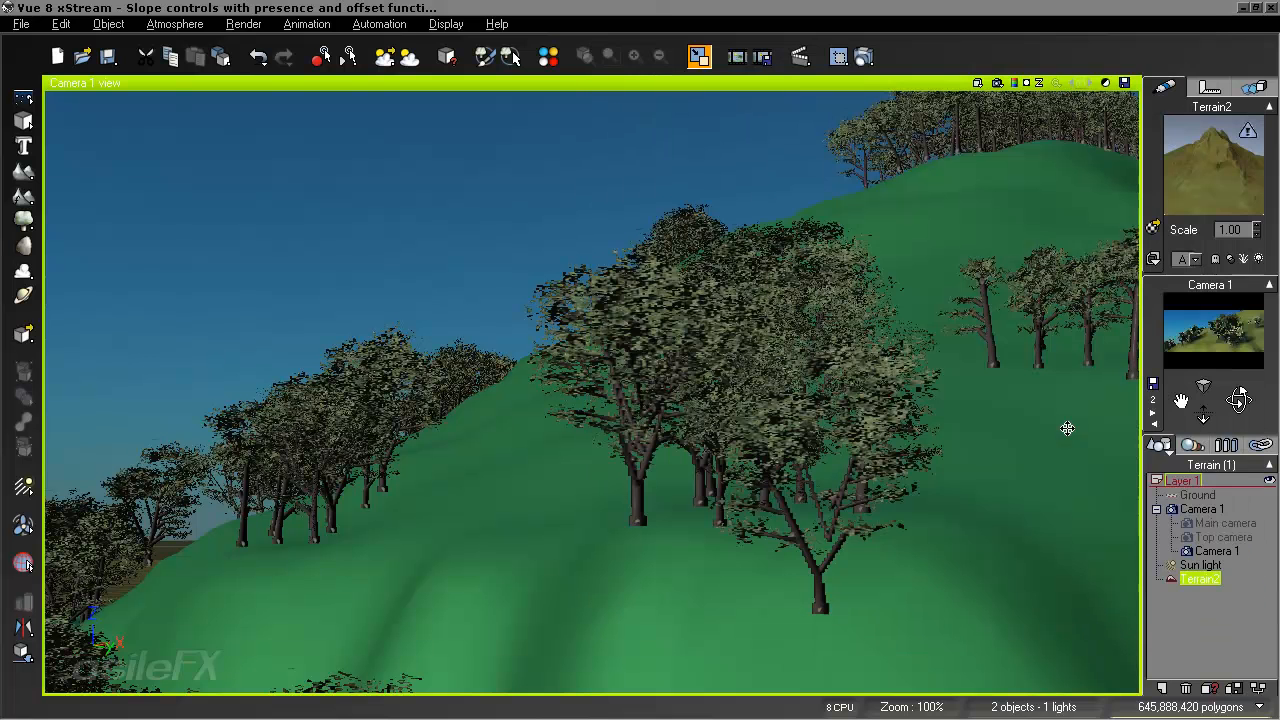
Reopen the Rural Maple Tree of the EcoSystem population in the Plant Editor, inspect its settings, and cancel.
left_click(1227, 446)
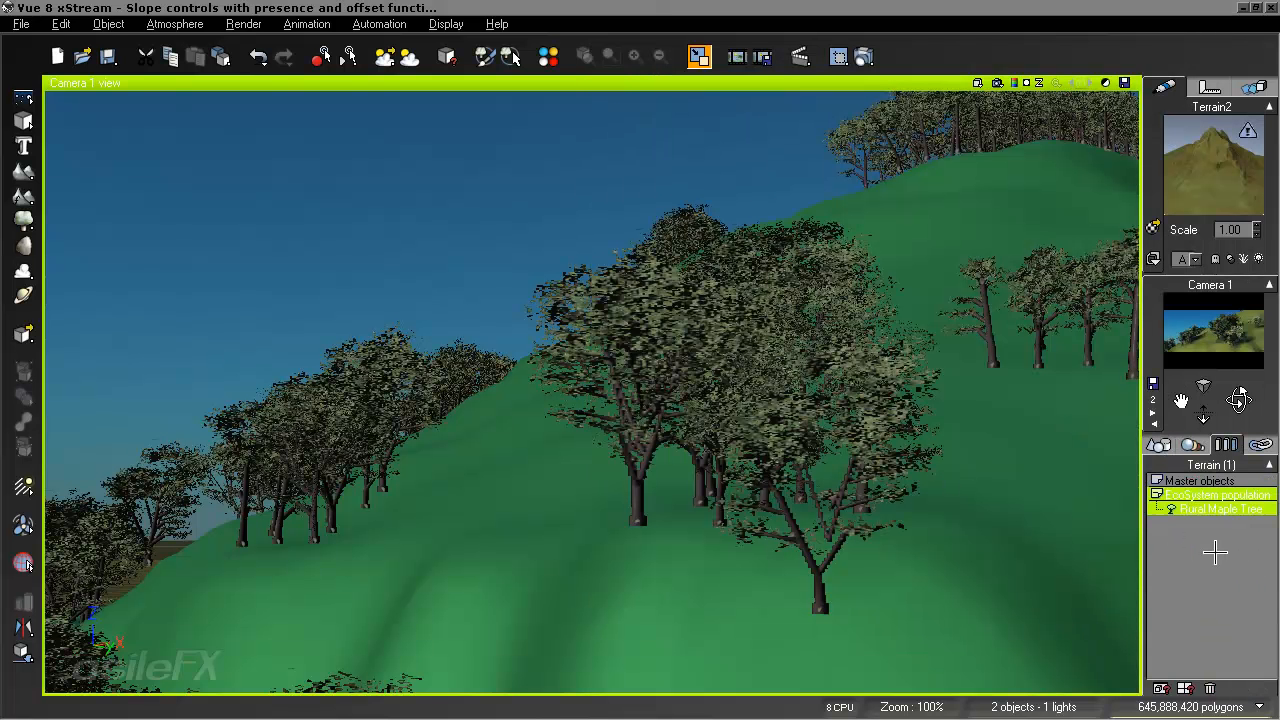
double_click(1220, 509)
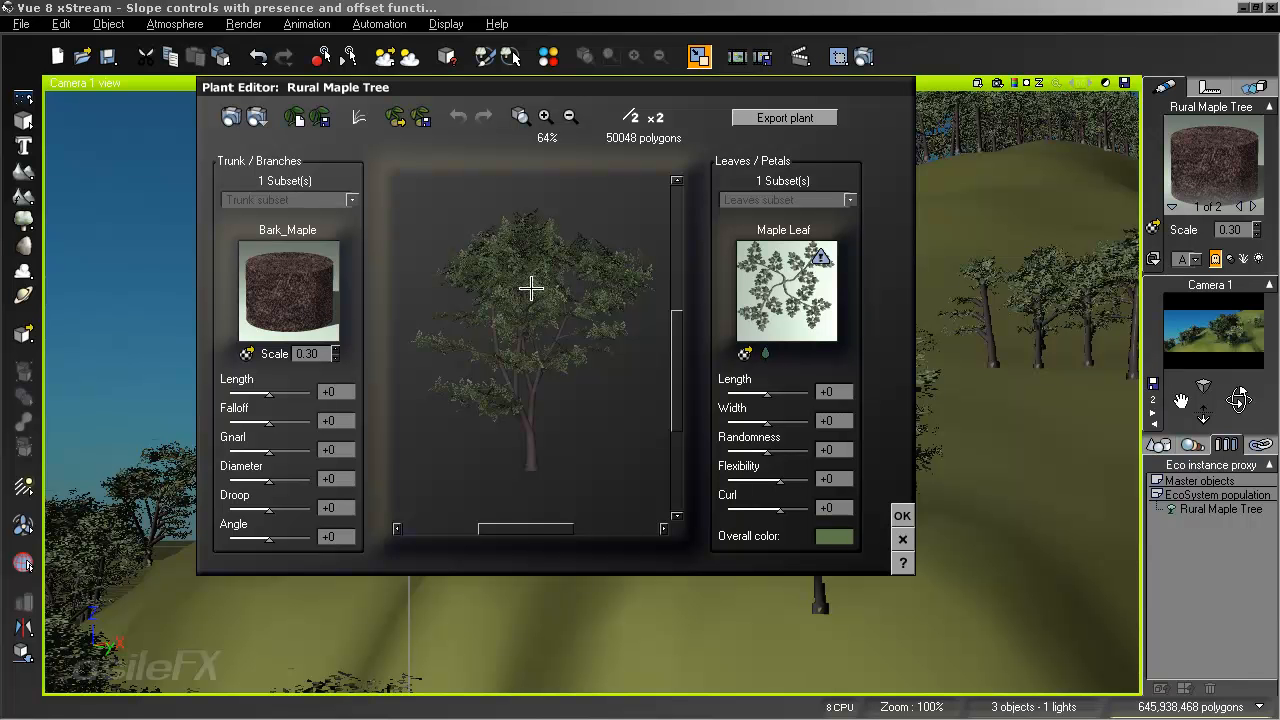
left_click(900, 540)
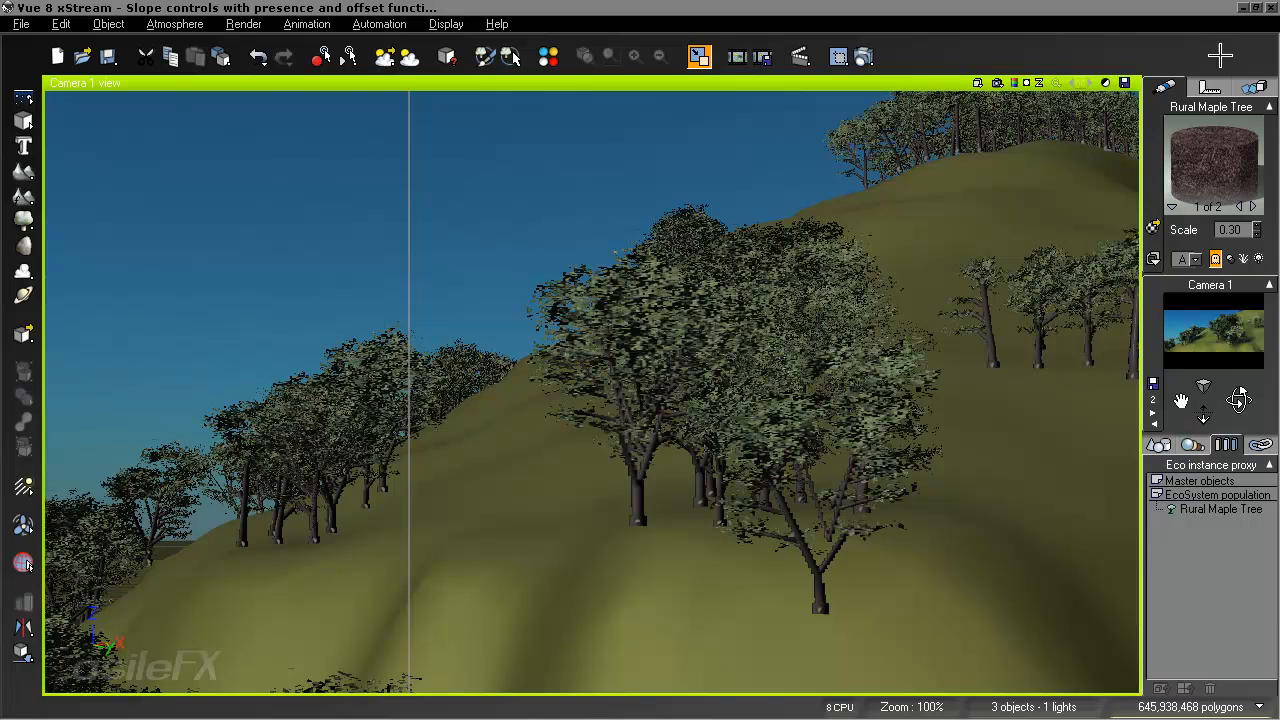
Open Terrain2's material and delete its topmost, unpopulated grass EcoSystem layer.
right_click(1205, 158)
left_click(1227, 553)
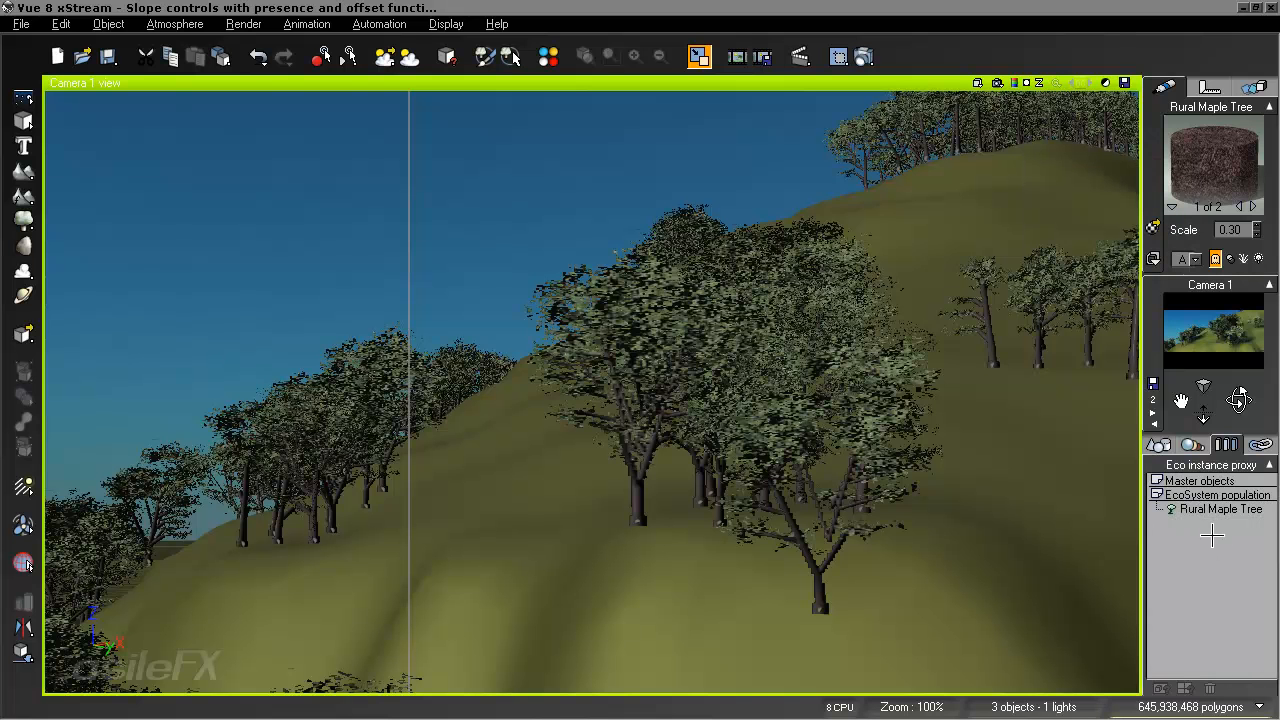
left_click(1213, 511)
left_click(1158, 446)
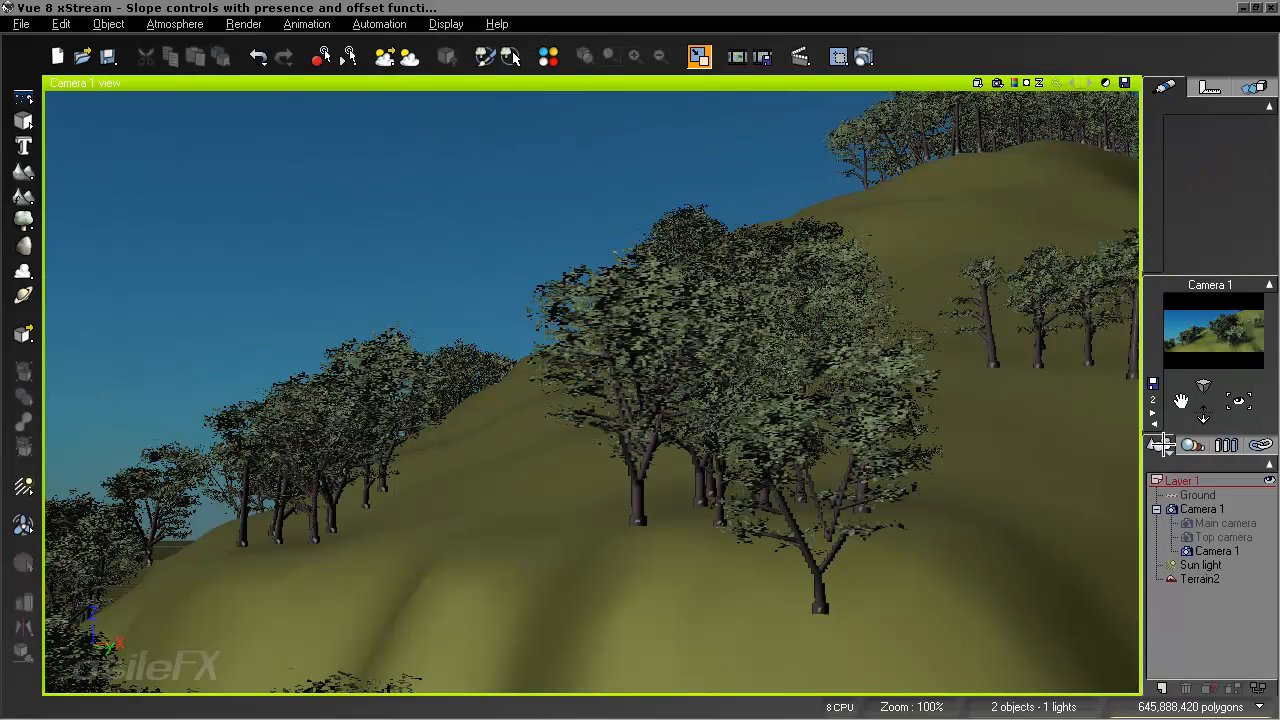
left_click(1197, 580)
right_click(1215, 140)
left_click(1108, 177)
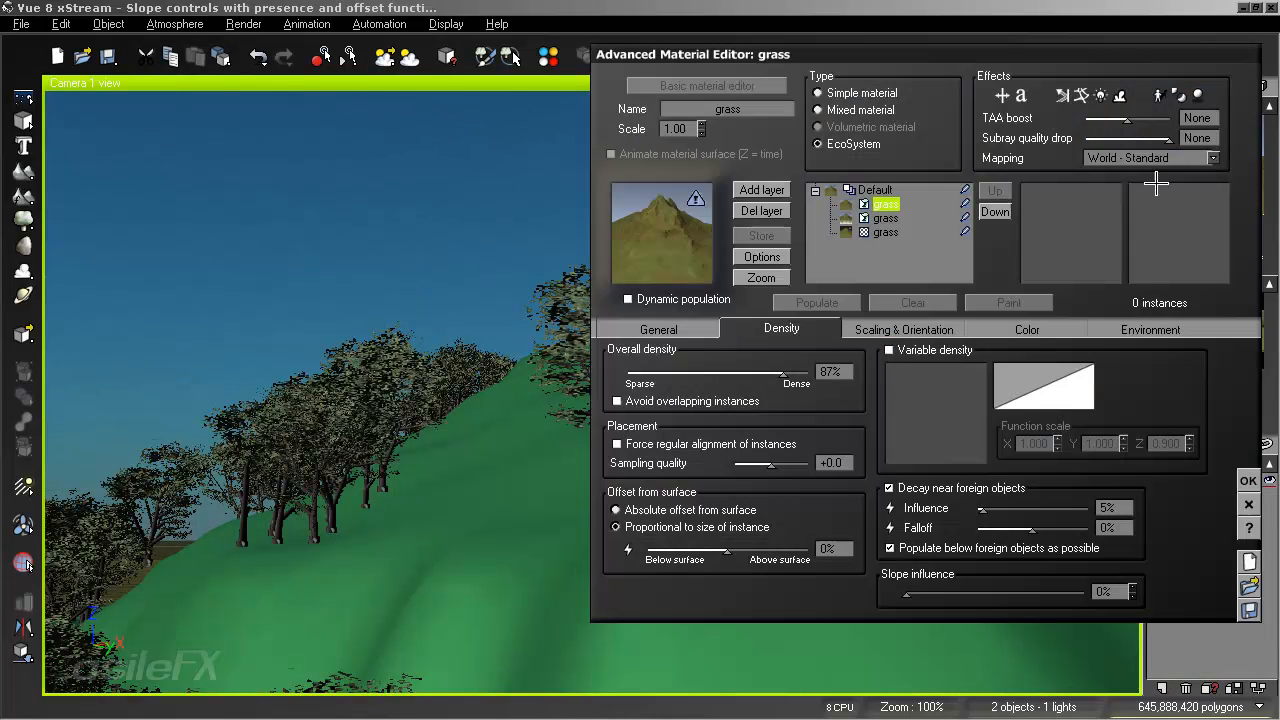
left_click(866, 205)
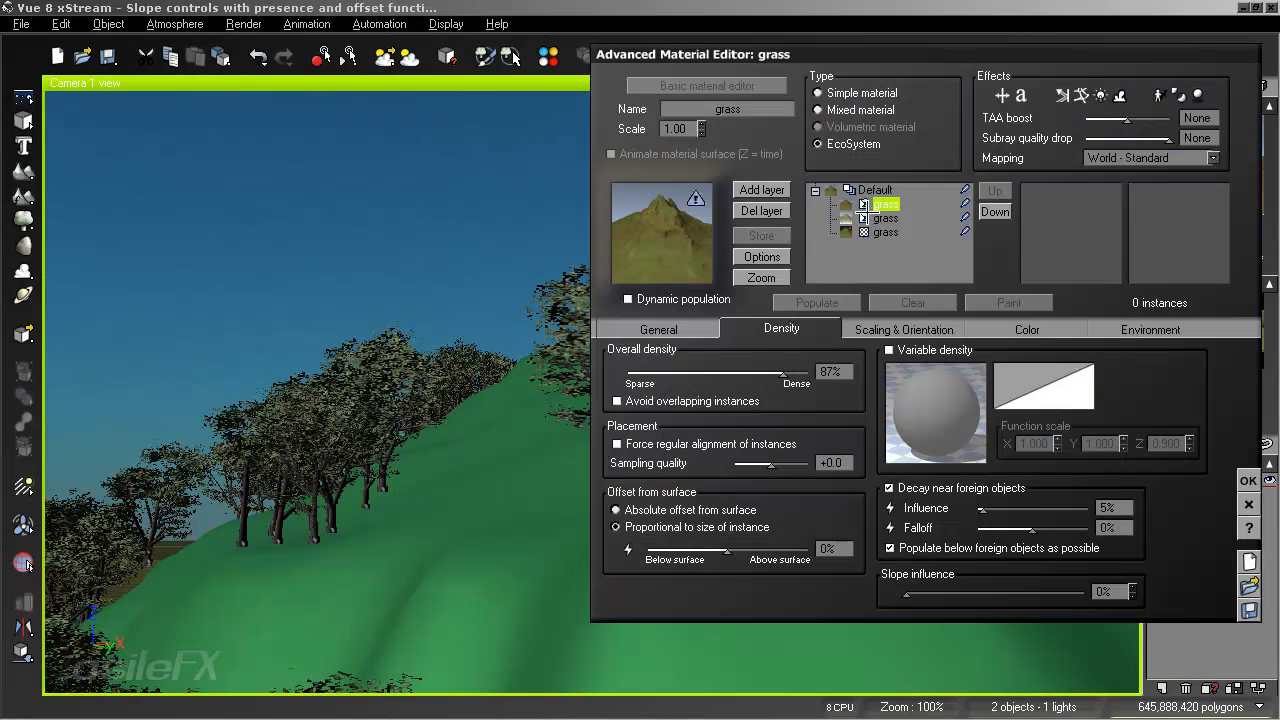
left_click(773, 211)
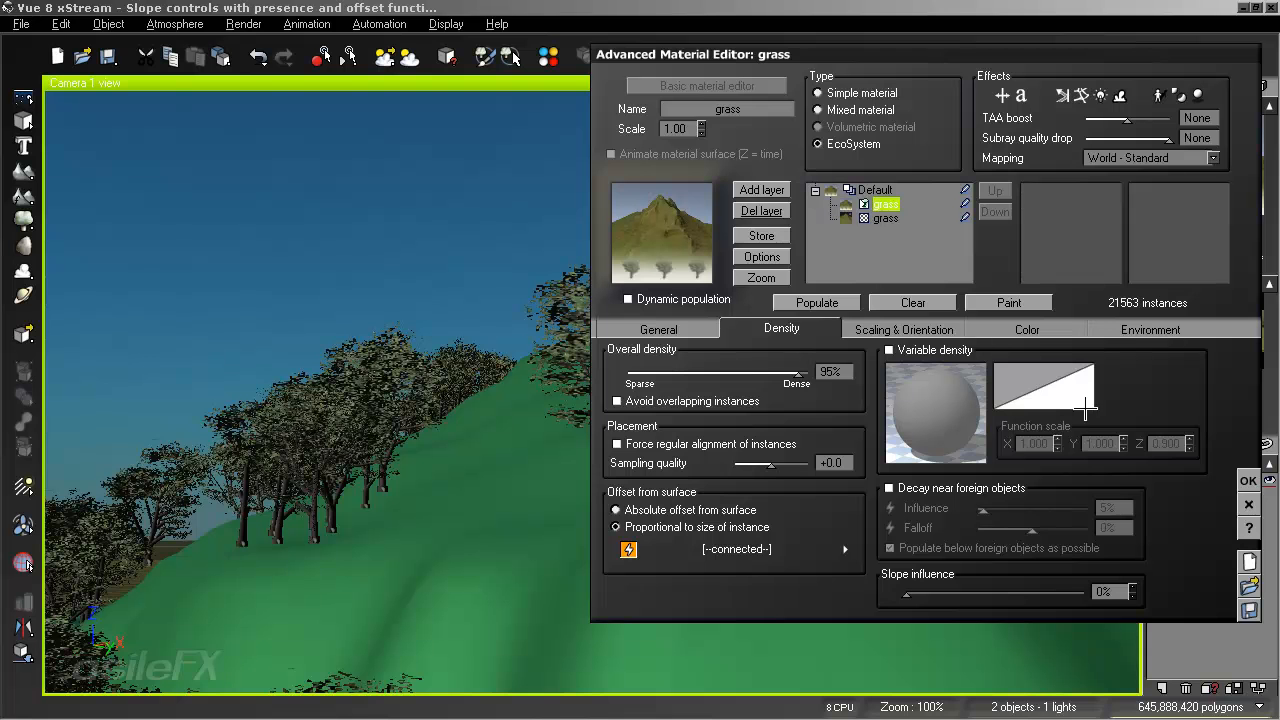
Clear the remaining grass EcoSystem layer's population, then repopulate it and confirm the material.
left_click(913, 302)
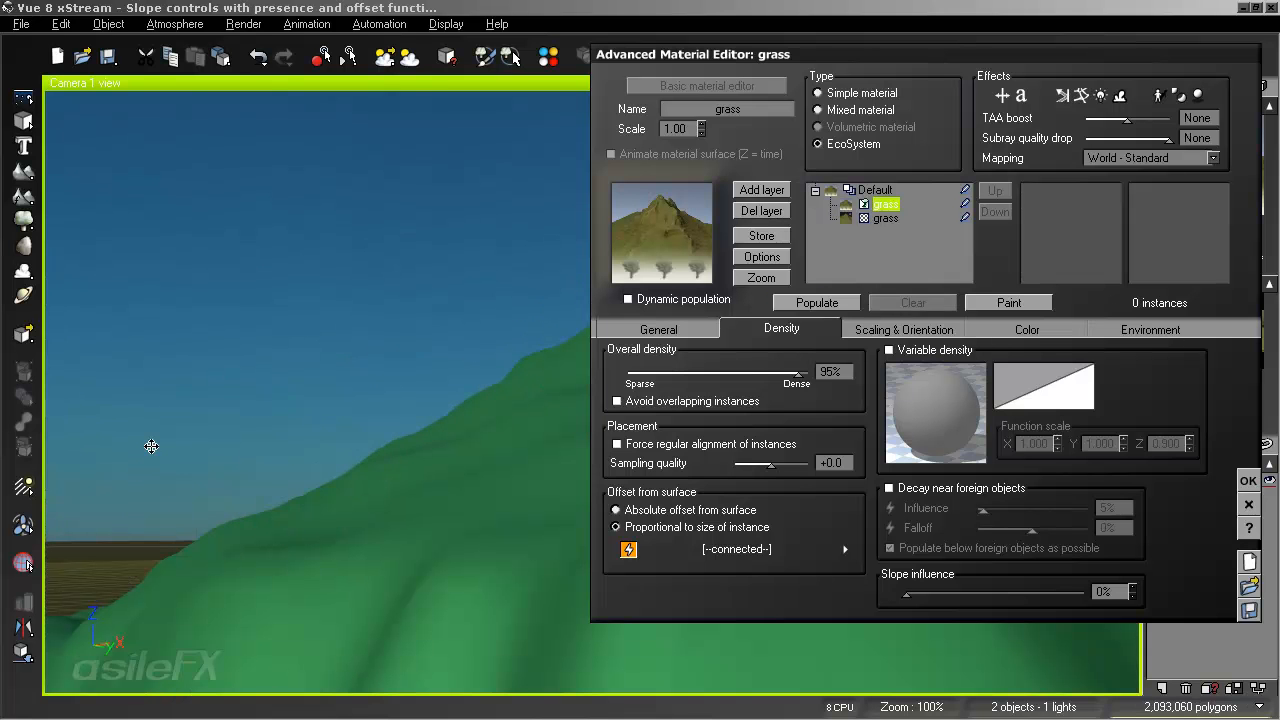
left_click(1248, 481)
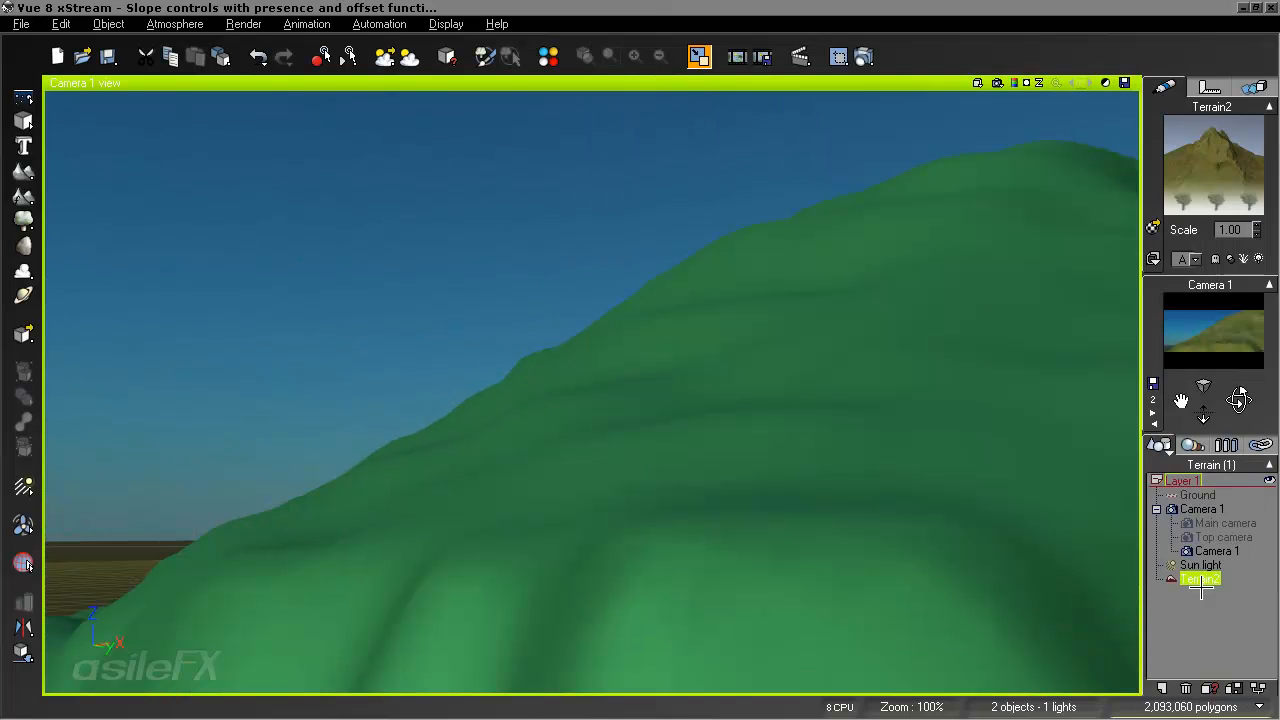
left_click(1227, 443)
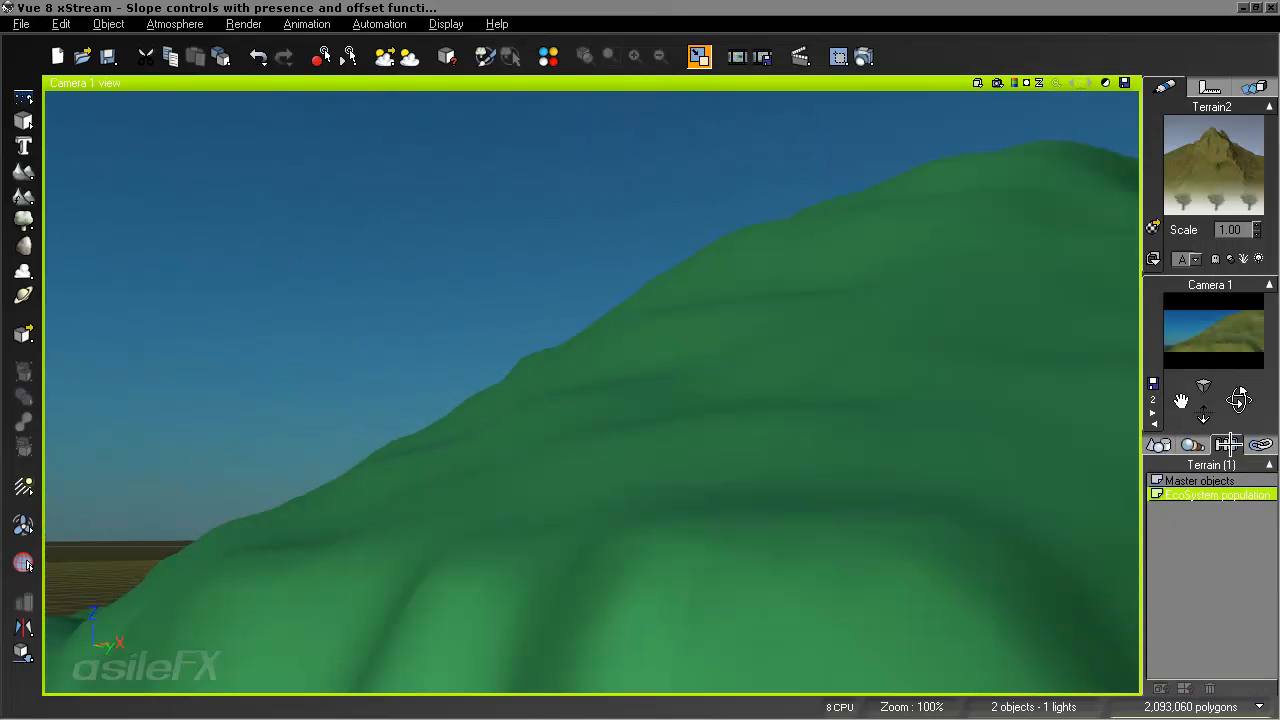
double_click(1213, 165)
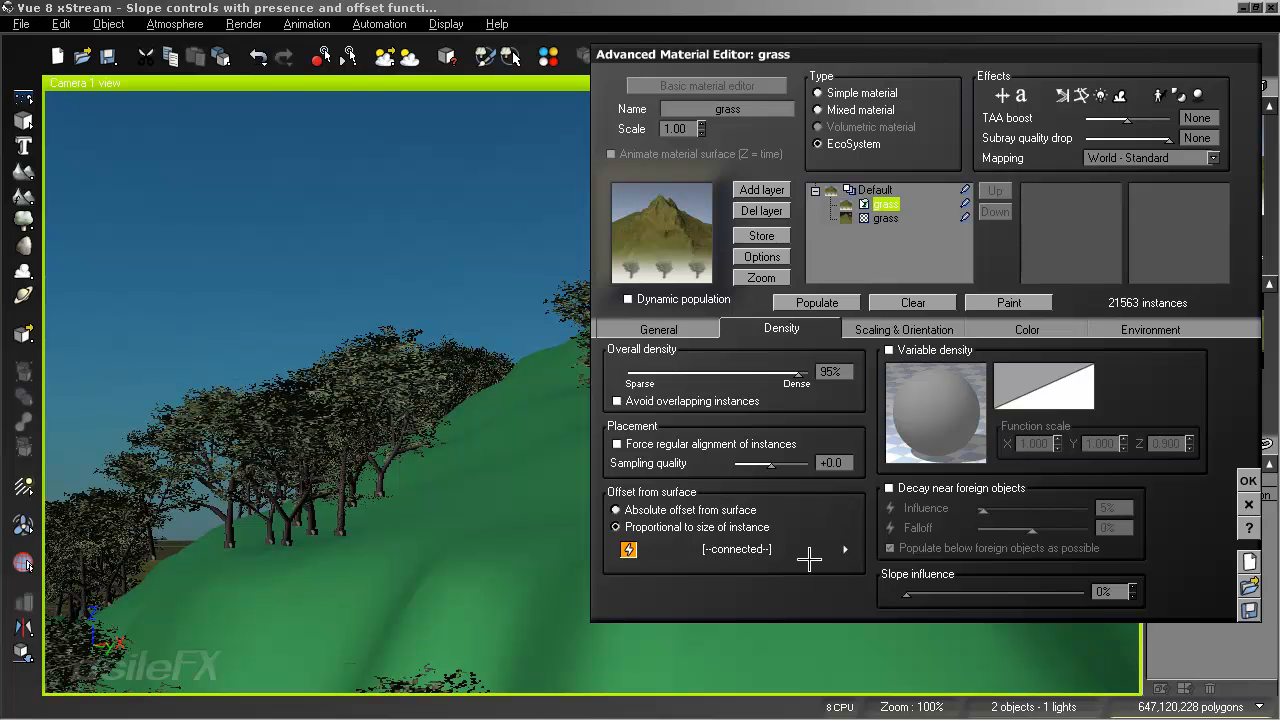
left_click(1248, 481)
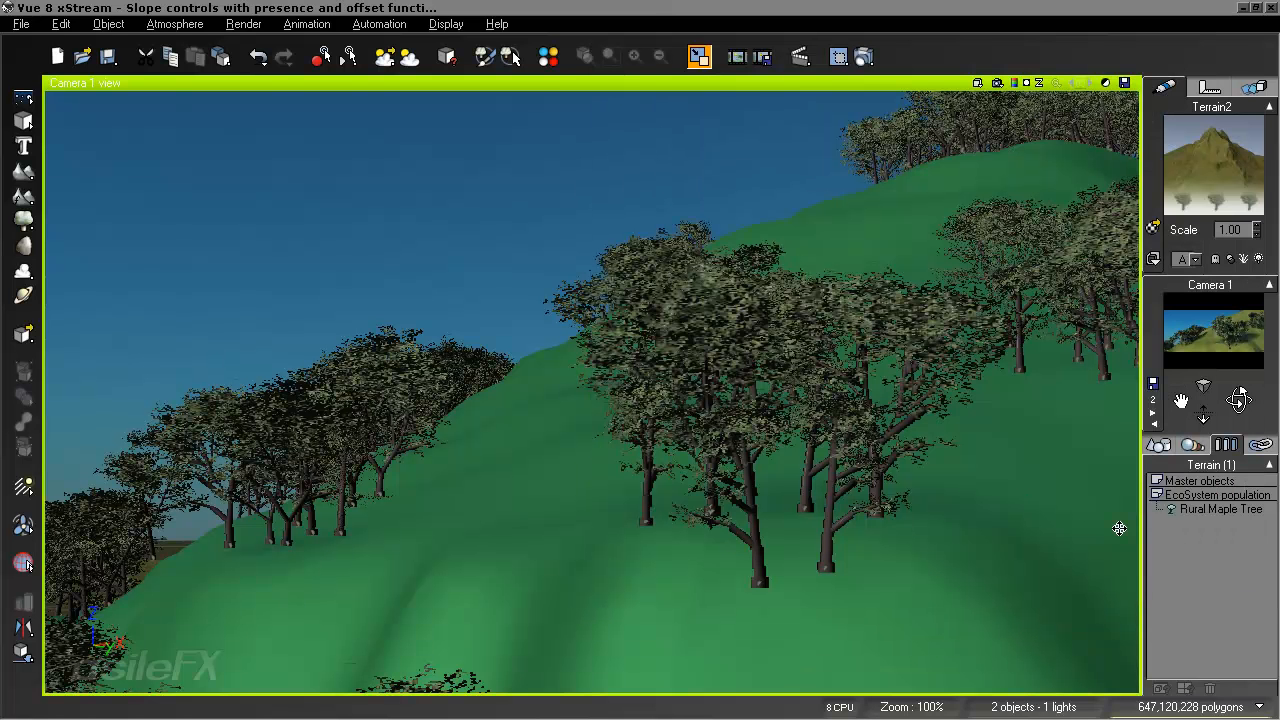
left_click(1212, 510)
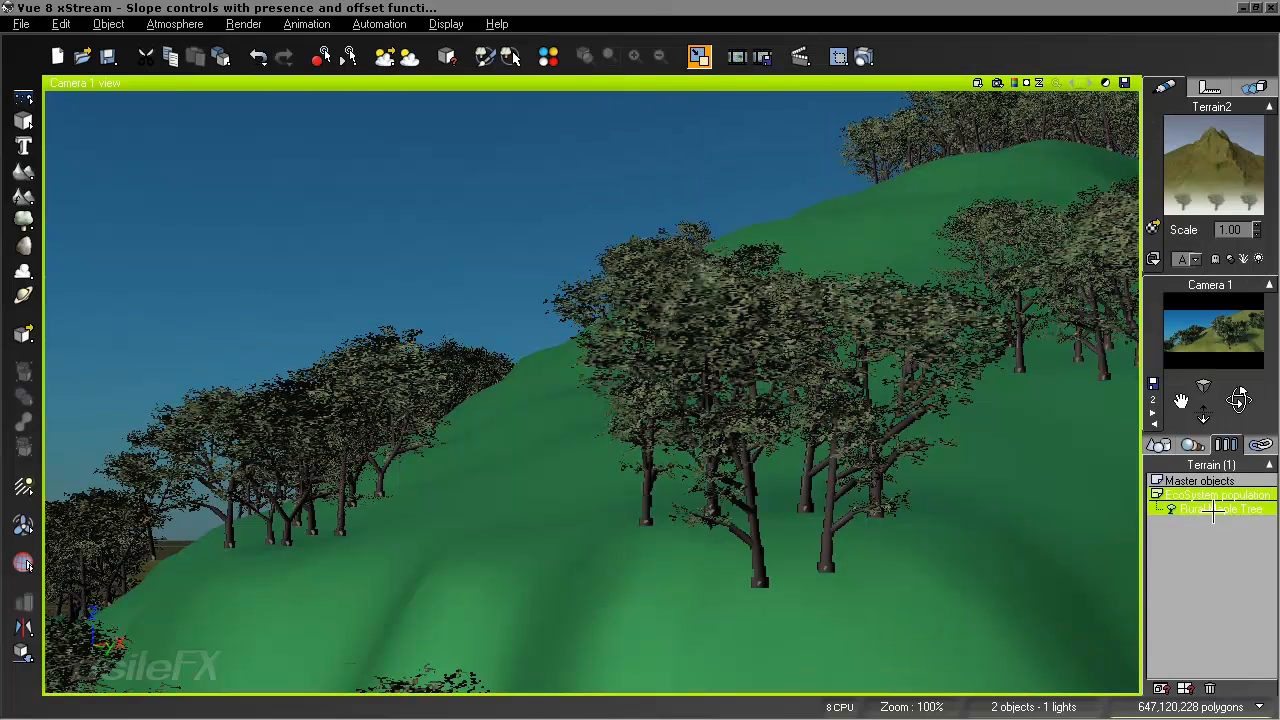
left_click(1186, 684)
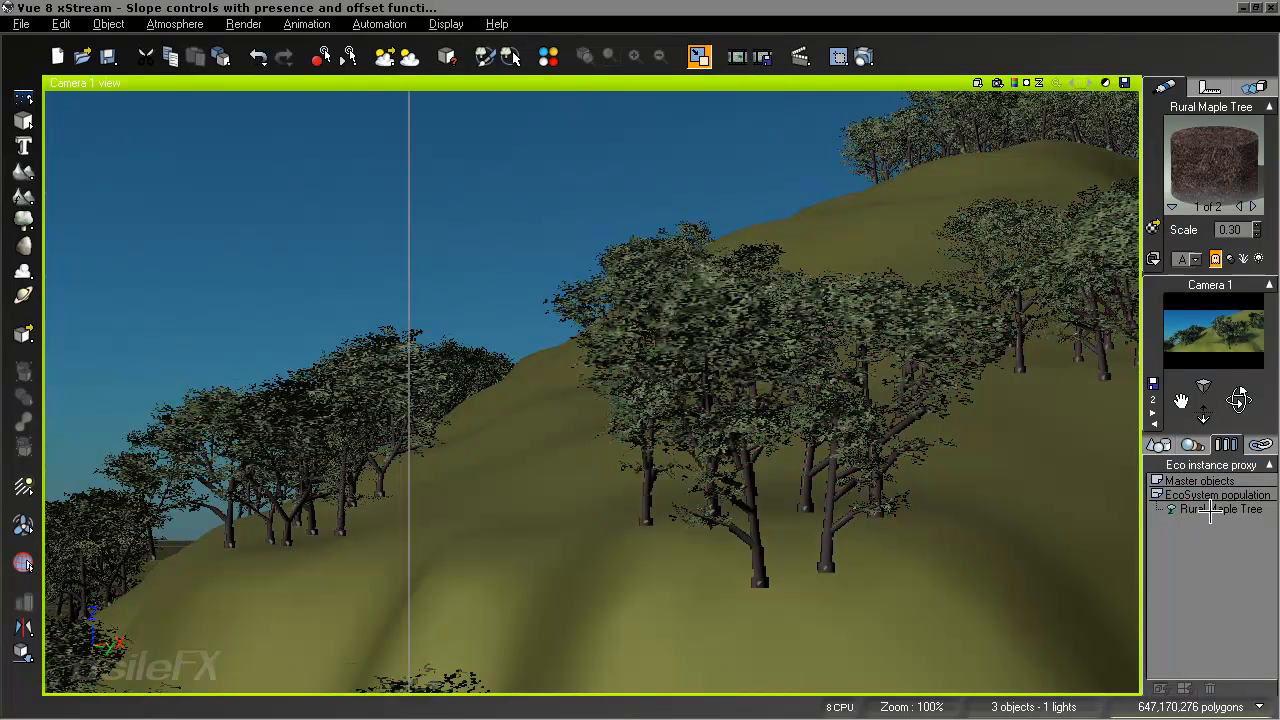
left_click(1210, 520)
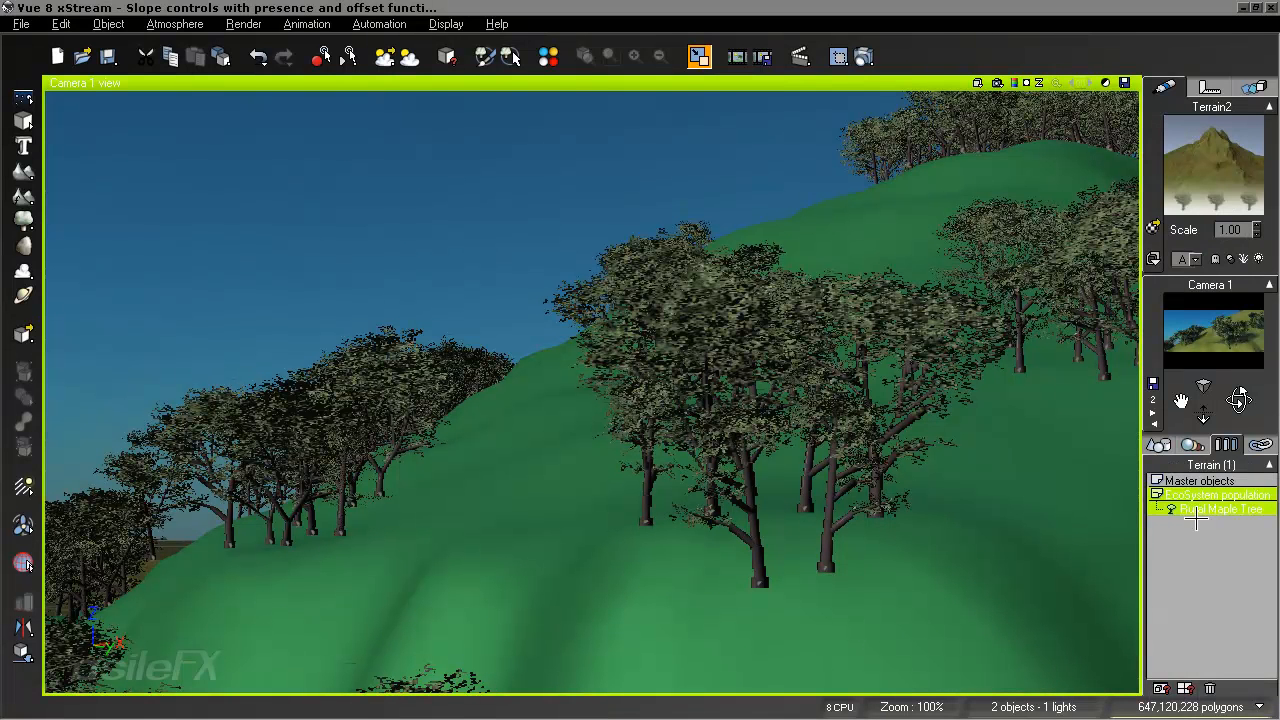
right_click_drag(974, 411, 723, 214)
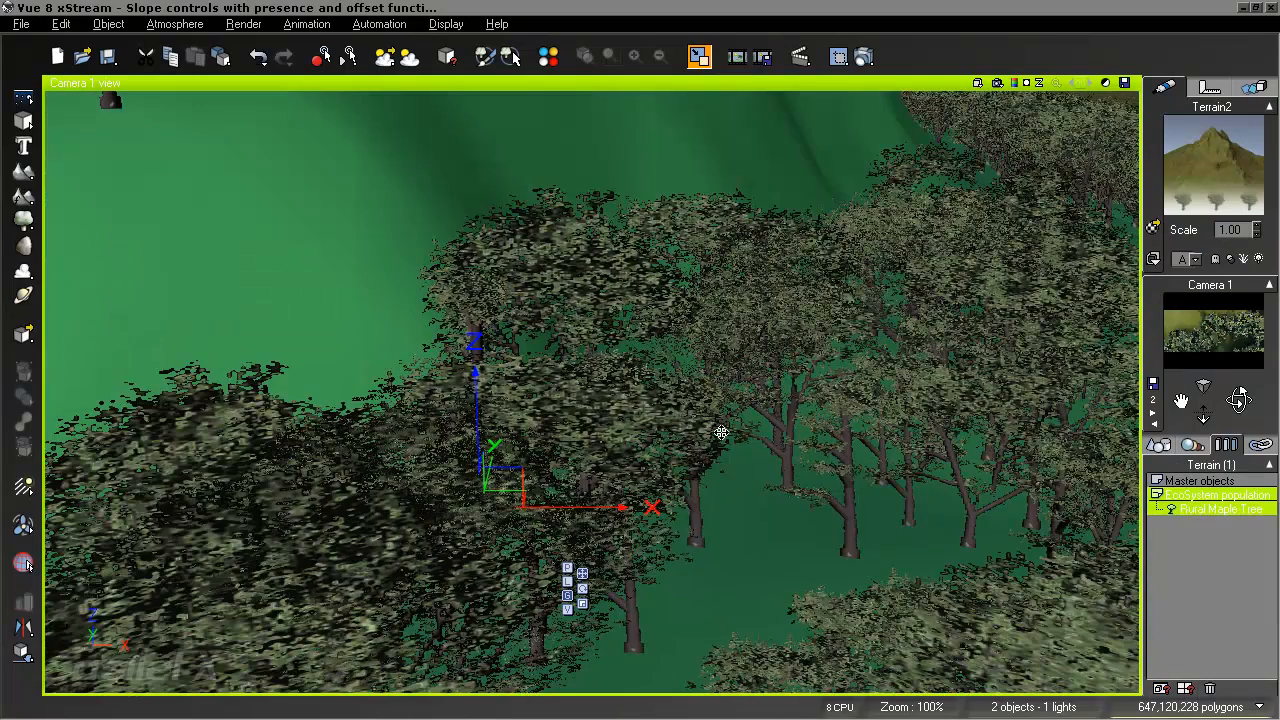
right_click(558, 455)
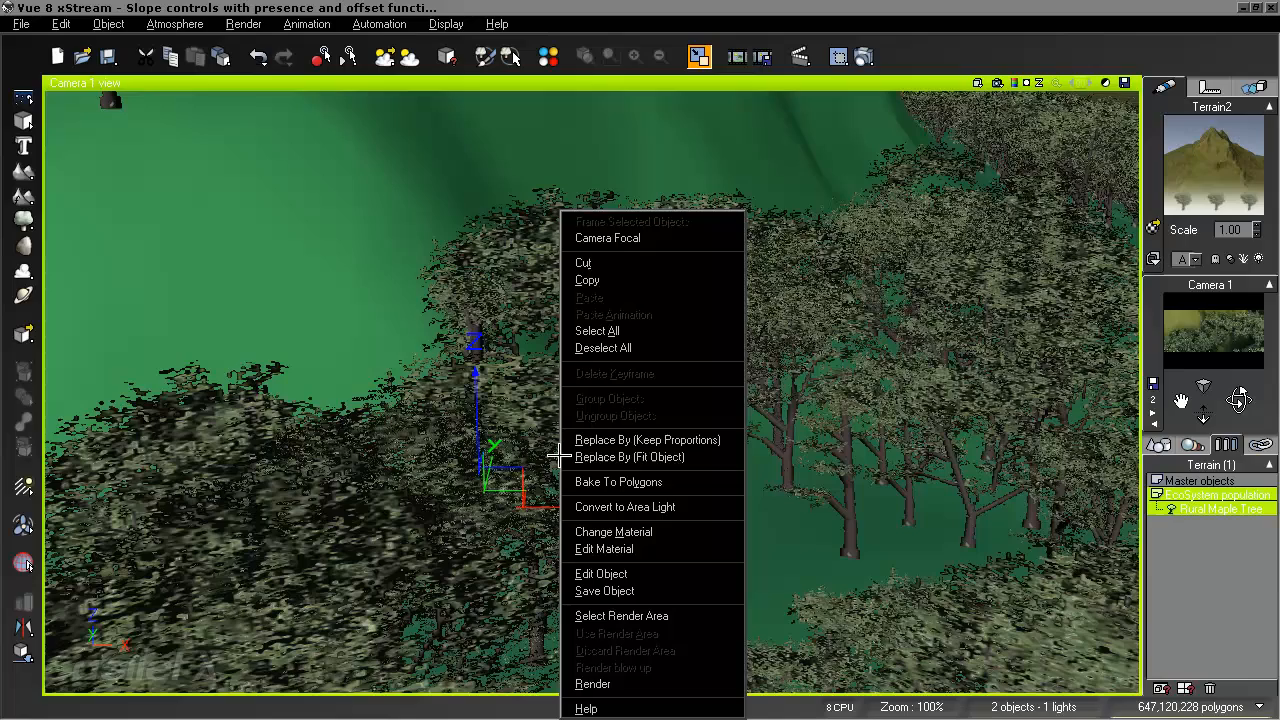
left_click(638, 573)
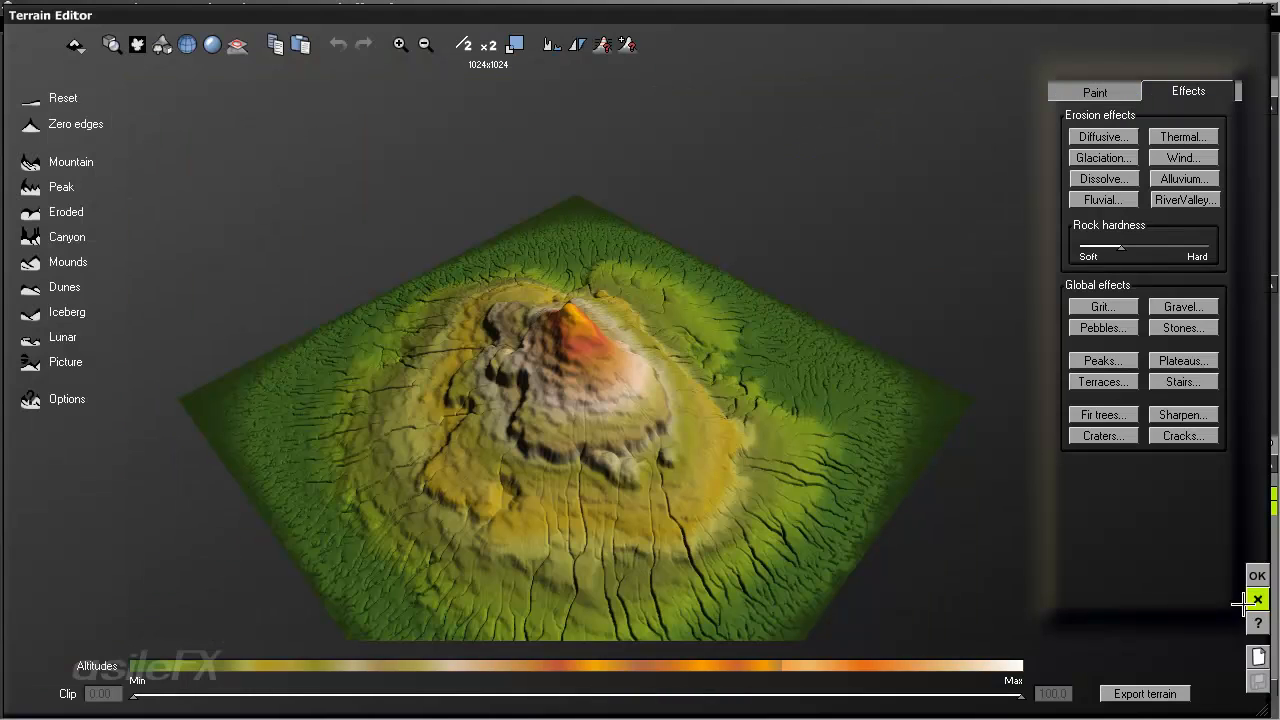
left_click(1257, 599)
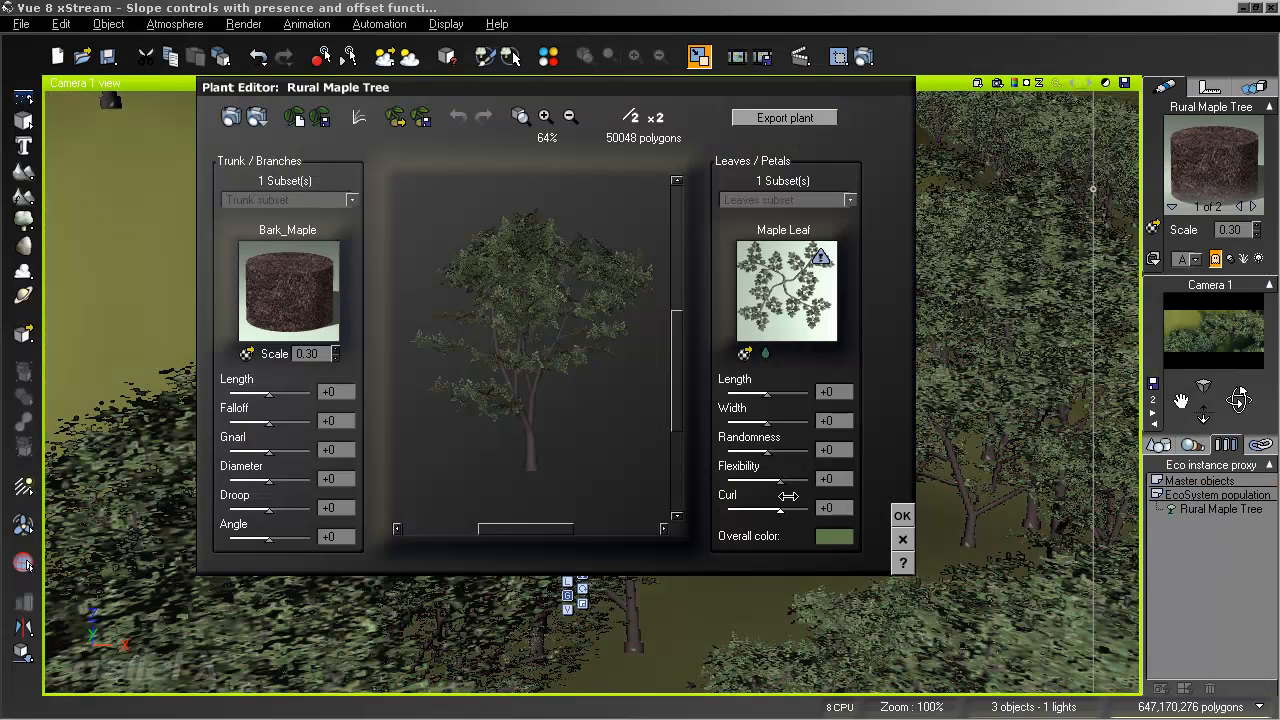
Edit the Rural Maple Tree with branch droop -27, branch angle -49, falloff -39, leaf flexibility 100 and leaf curl -50, and apply the changes.
left_click_drag(287, 510, 248, 539)
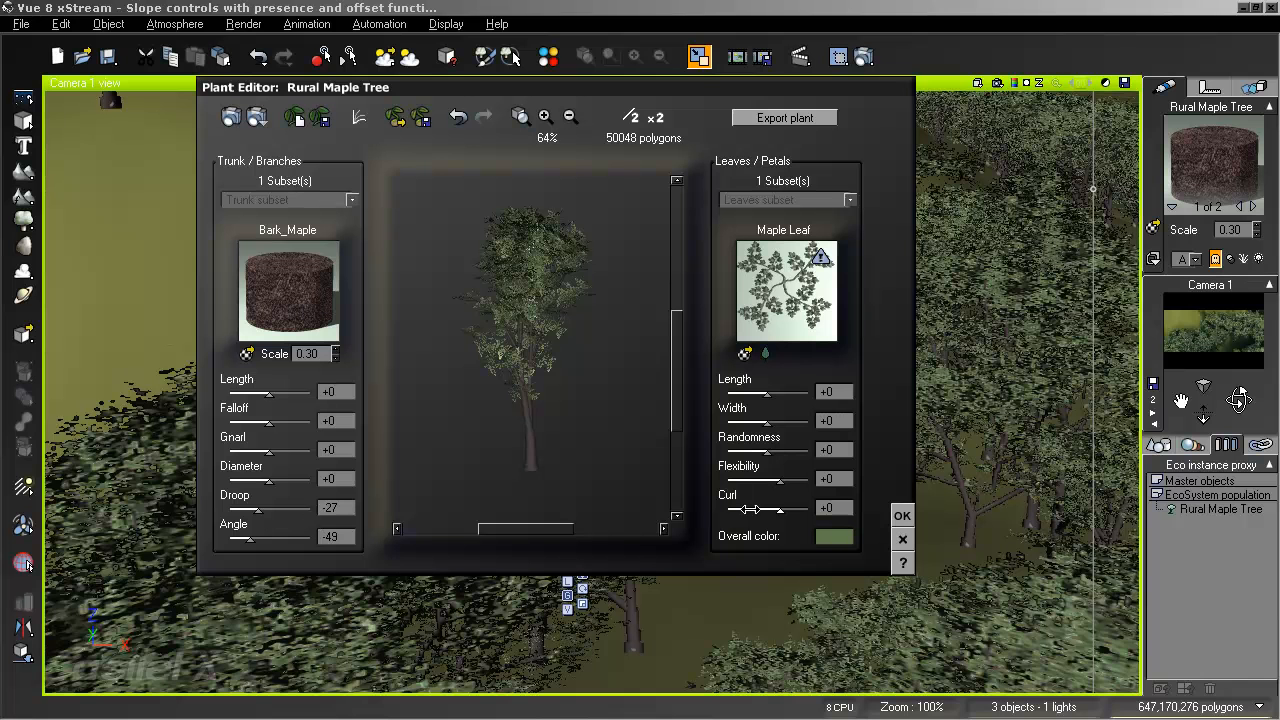
left_click(831, 479)
type("100")
left_click(832, 503)
key("Return")
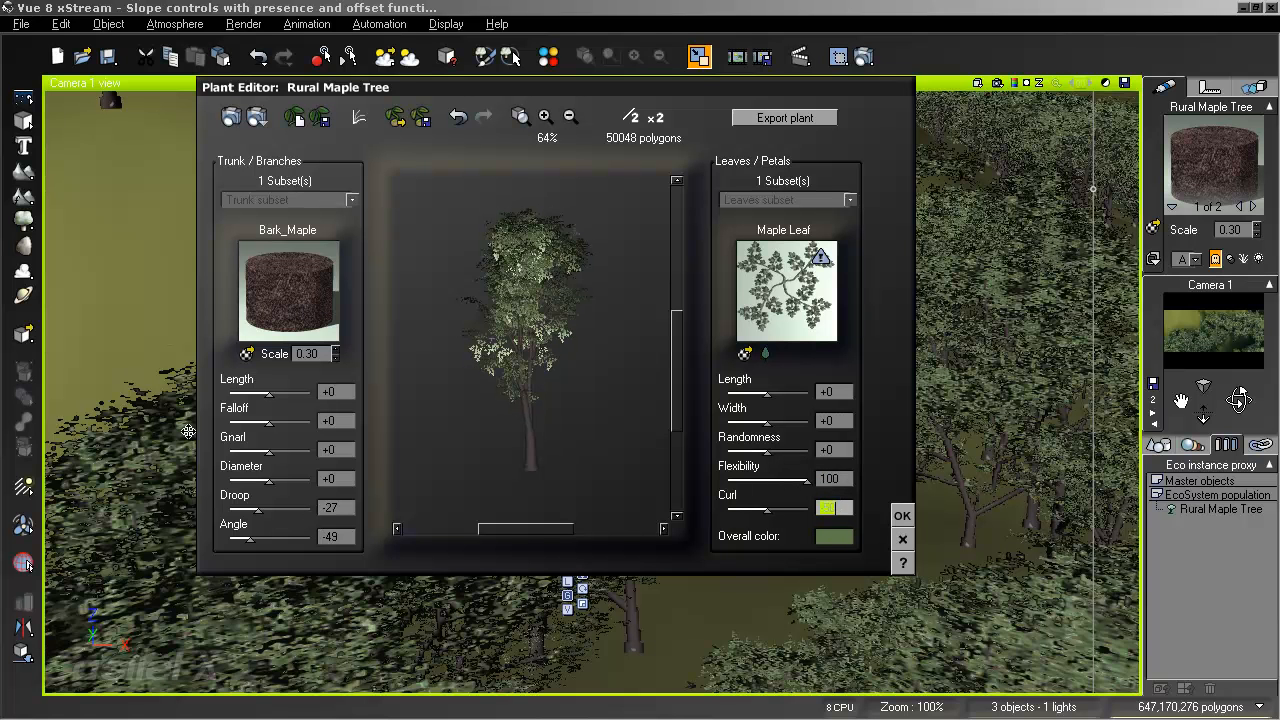
left_click_drag(268, 424, 254, 424)
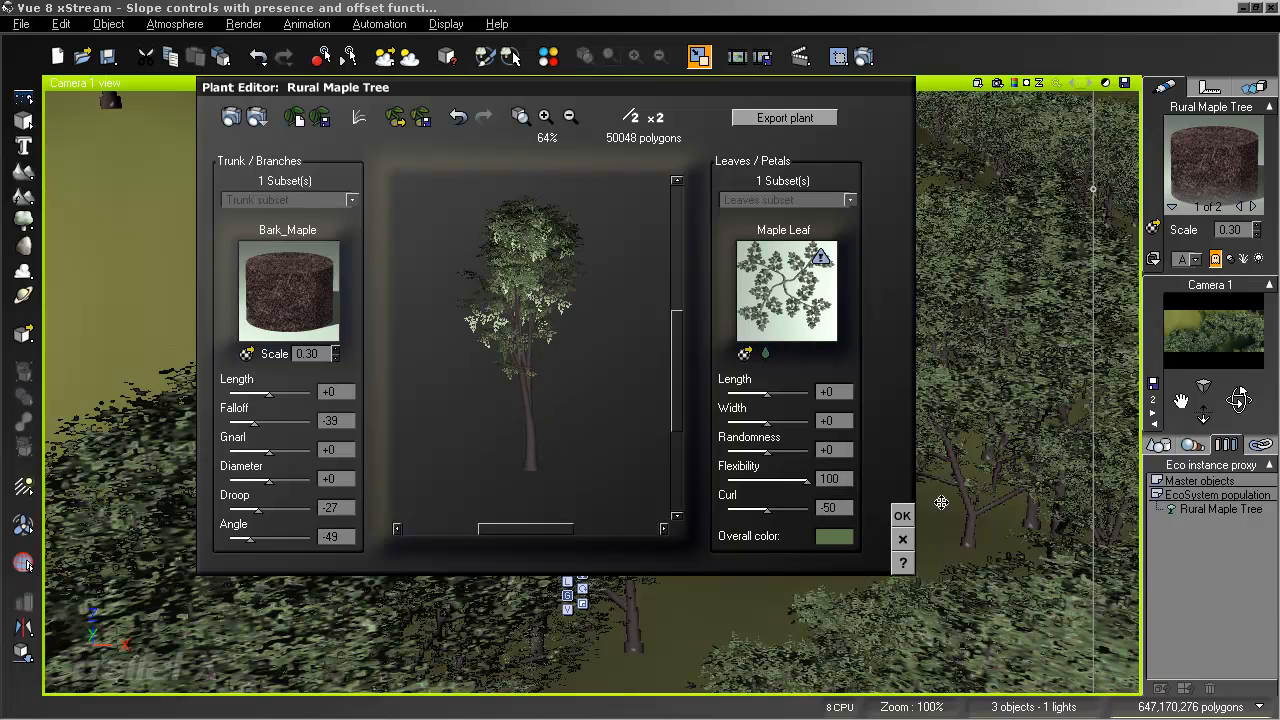
left_click(898, 514)
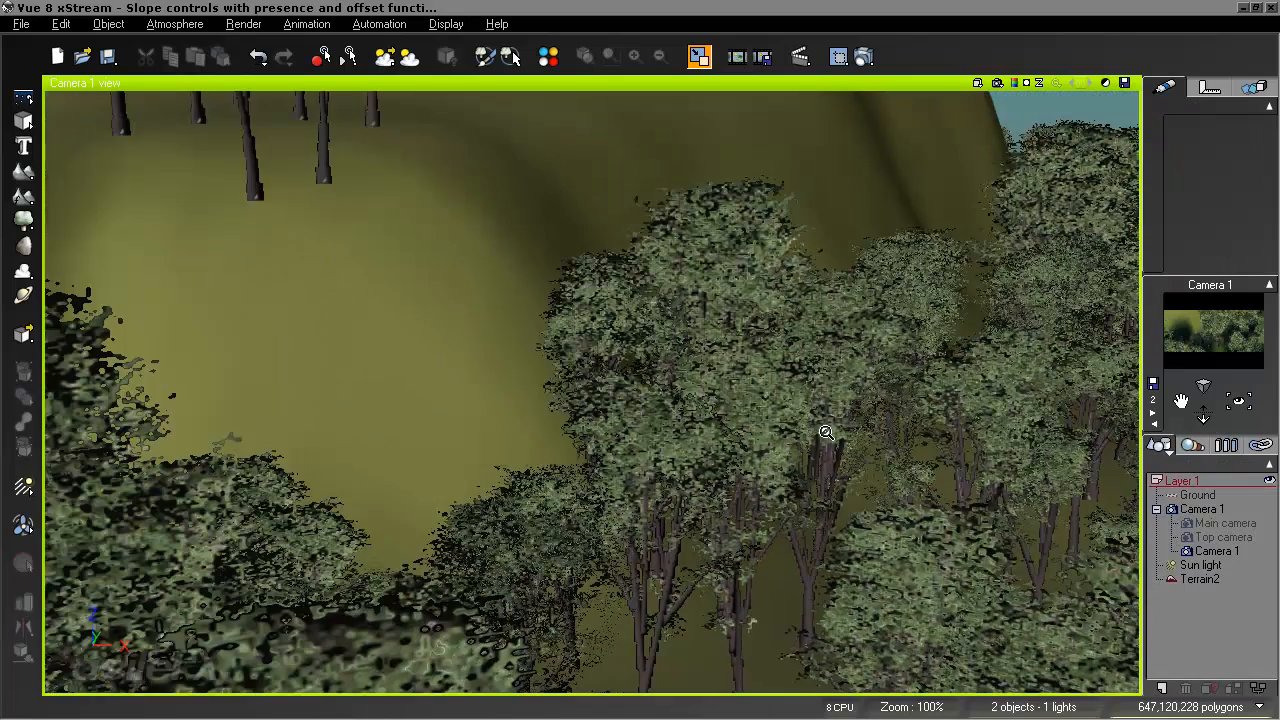
Examine the edited maples on the terrain up close and then across the whole hill.
scroll(826, 432, "down", 4)
right_click_drag(823, 429, 486, 438)
scroll(519, 462, "up", 3)
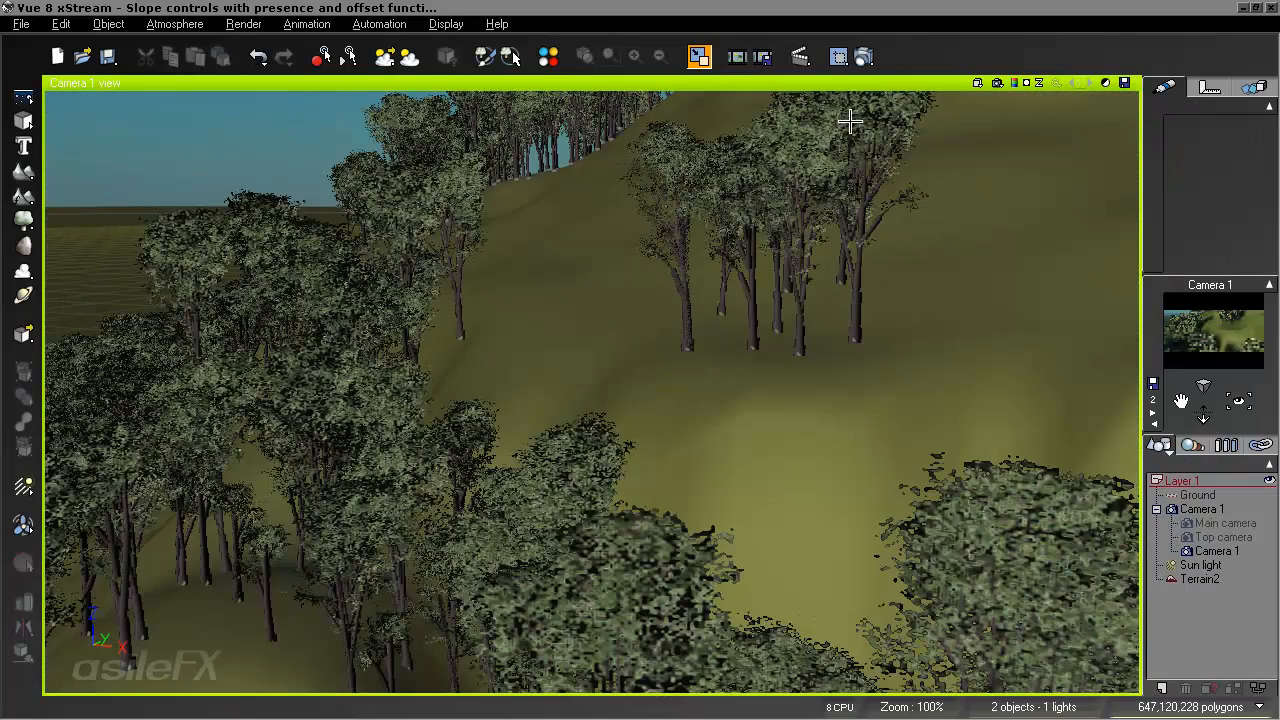
right_click_drag(607, 269, 571, 291)
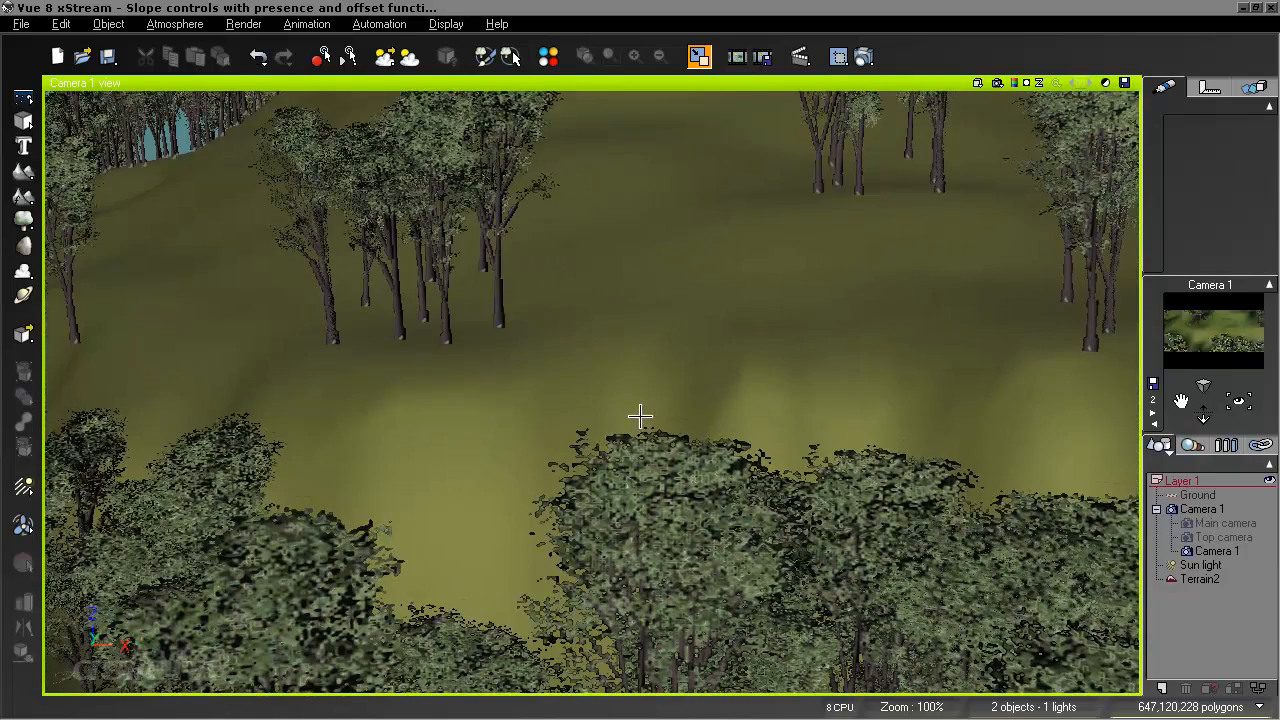
scroll(637, 417, "down", 4)
right_click_drag(546, 523, 608, 566)
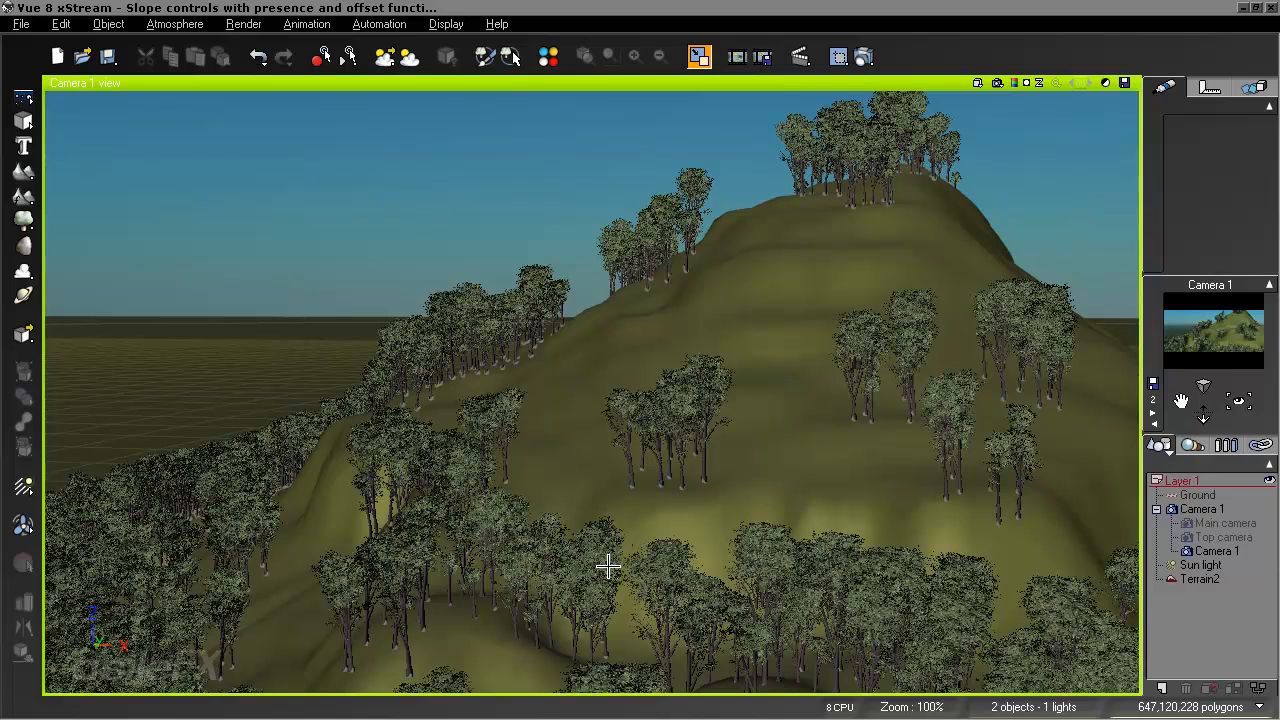
right_click_drag(680, 494, 655, 481)
right_click_drag(765, 414, 761, 419)
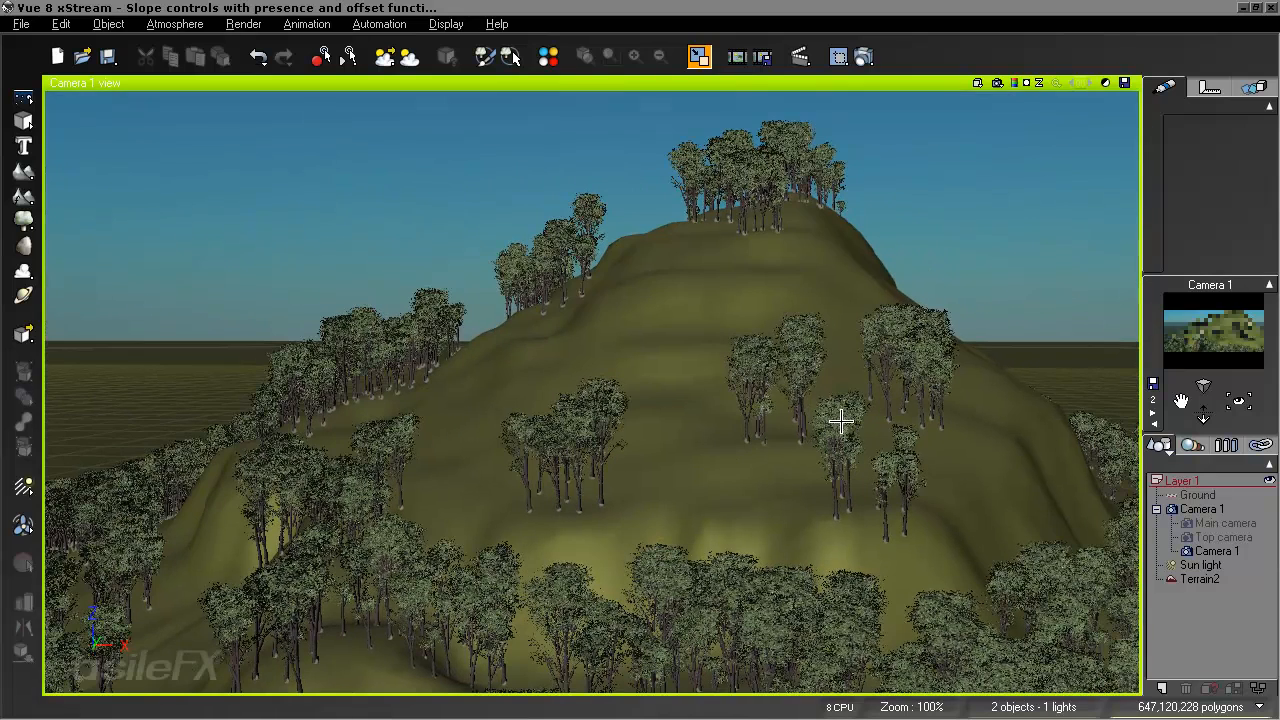
Add a layer to Terrain2's material, make it an EcoSystem, and move it above the populated grass layer.
left_click(1203, 580)
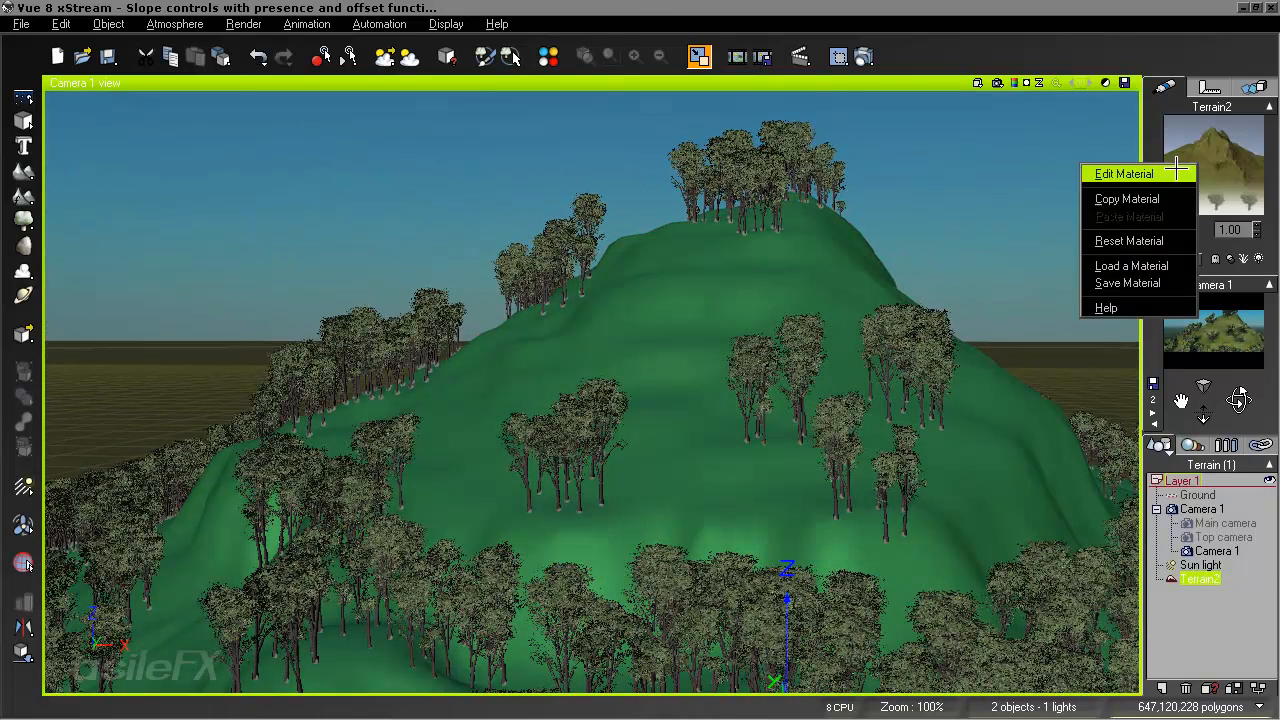
double_click(1198, 168)
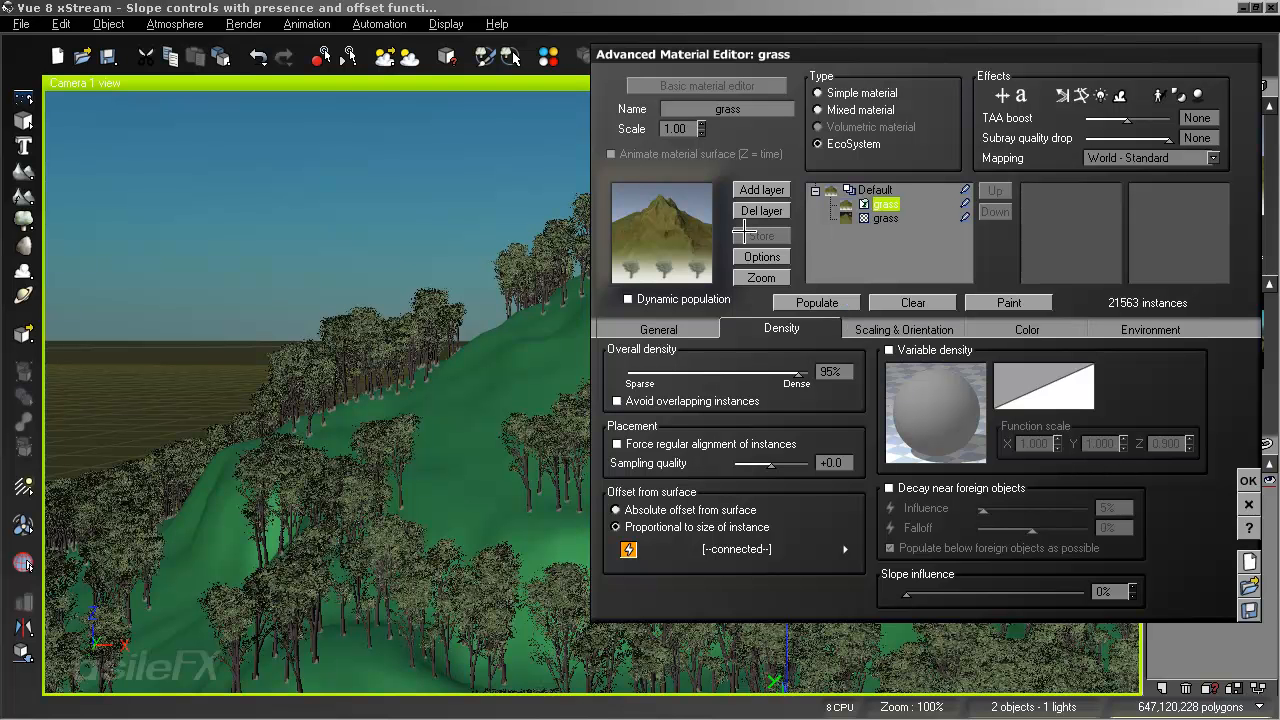
left_click(770, 189)
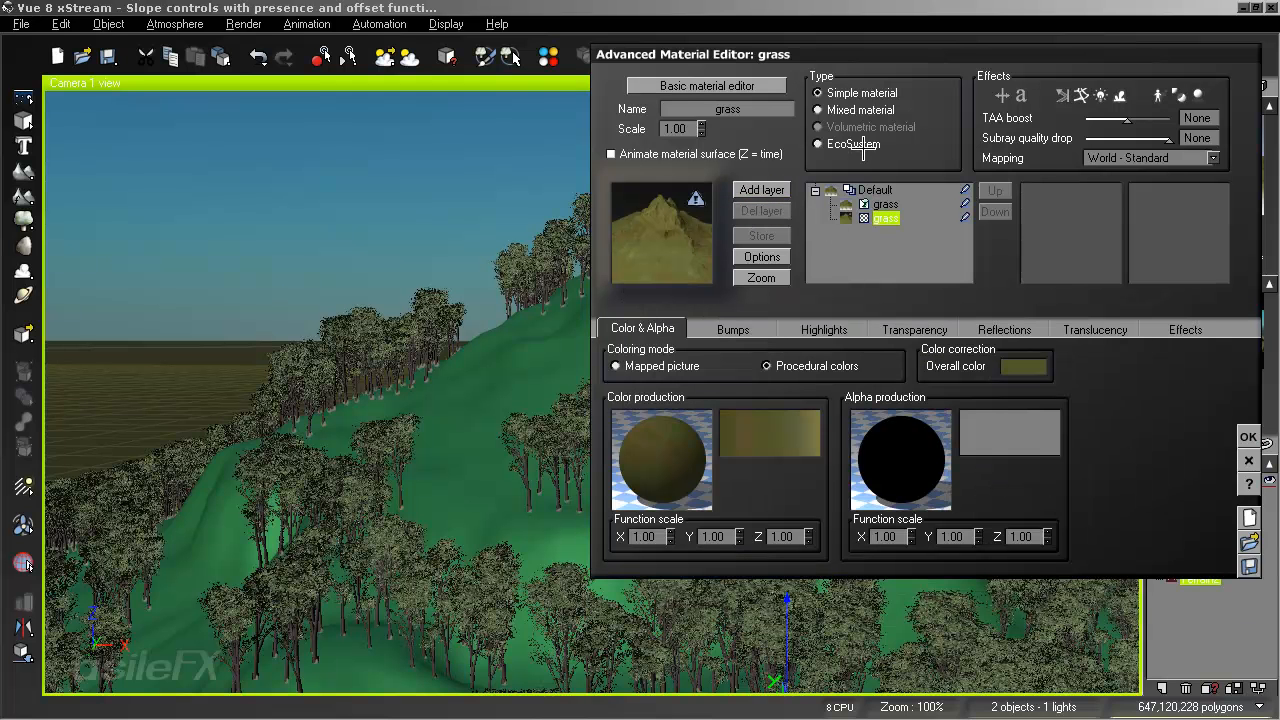
left_click(818, 144)
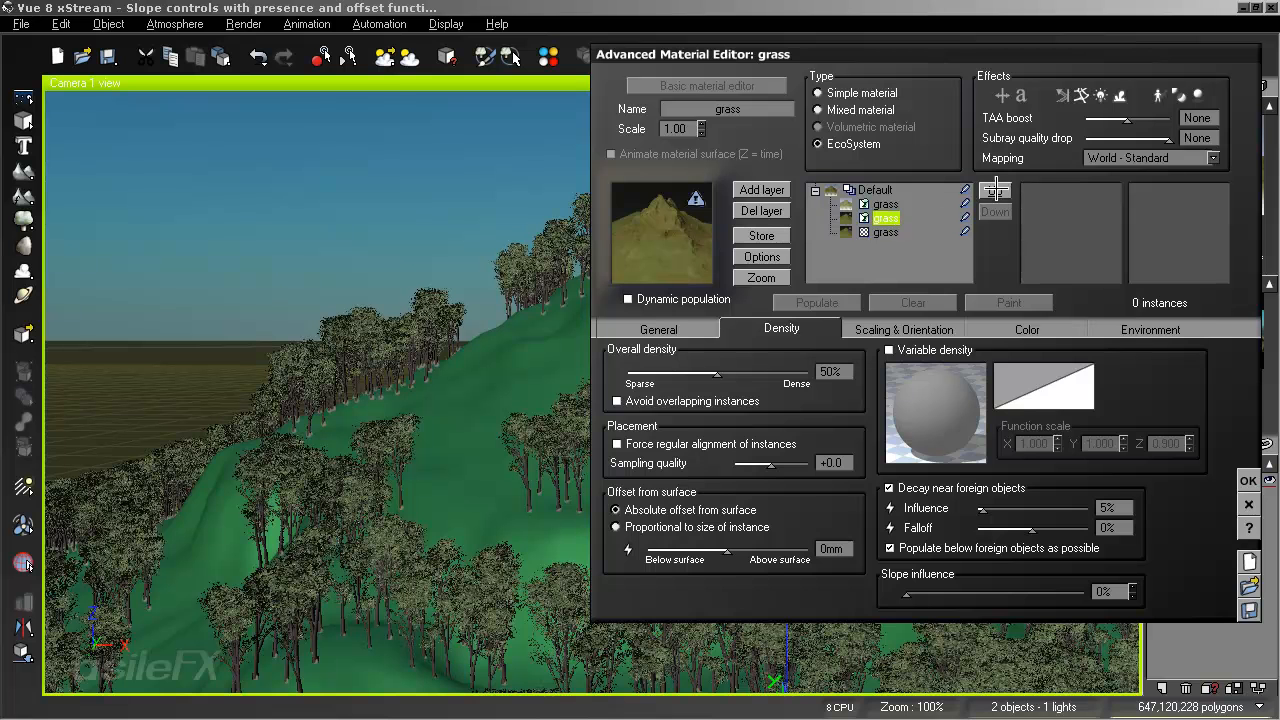
left_click(675, 328)
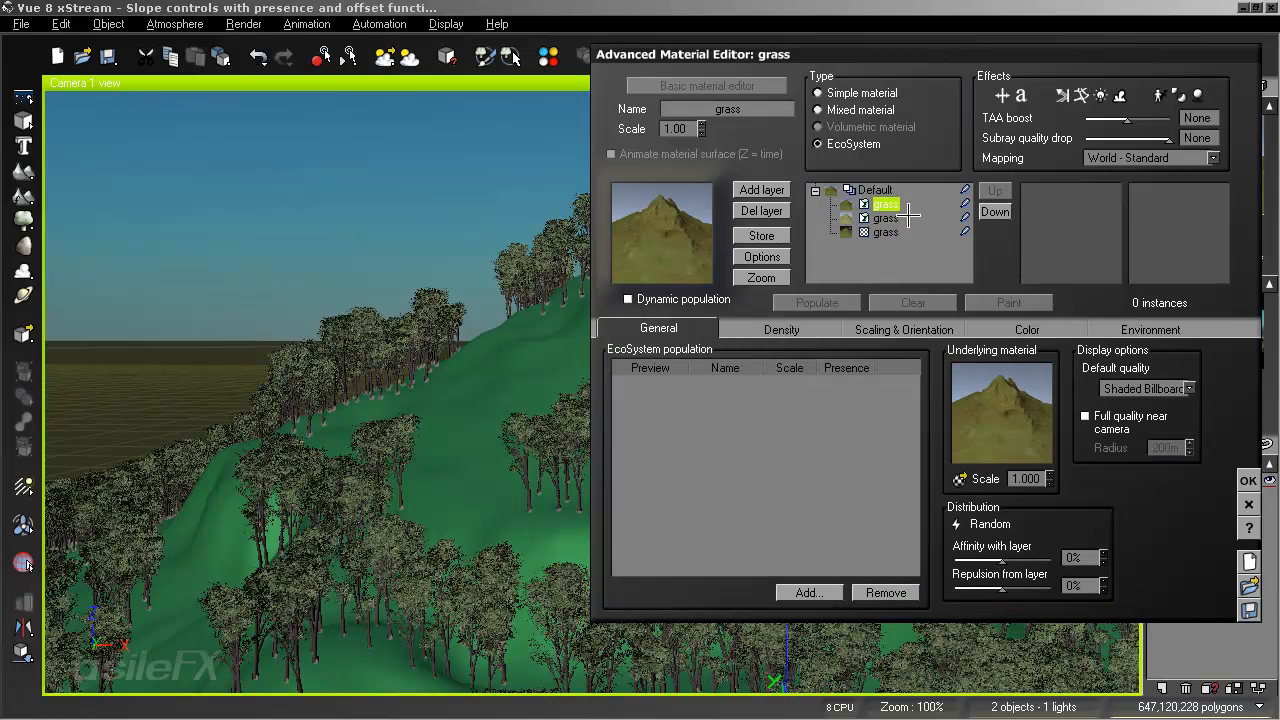
Add the Rural Maple Tree to the new EcoSystem layer and populate it.
left_click(843, 582)
left_click(864, 614)
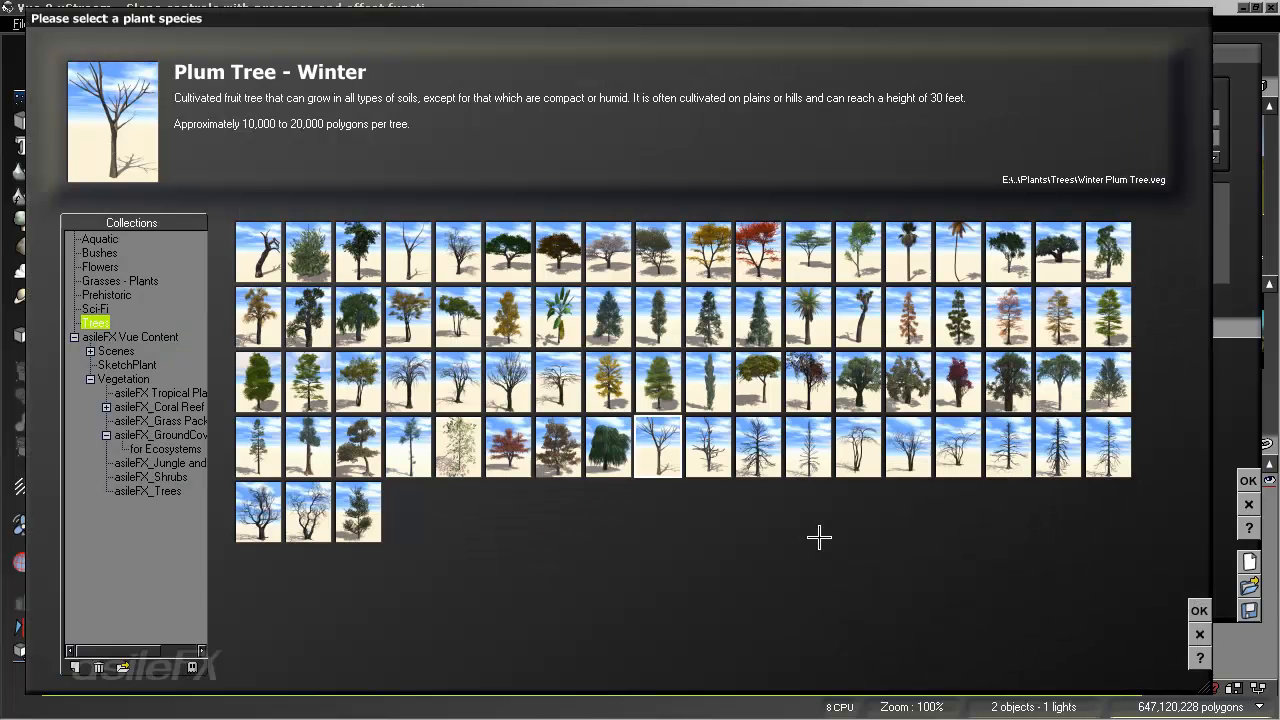
left_click(558, 305)
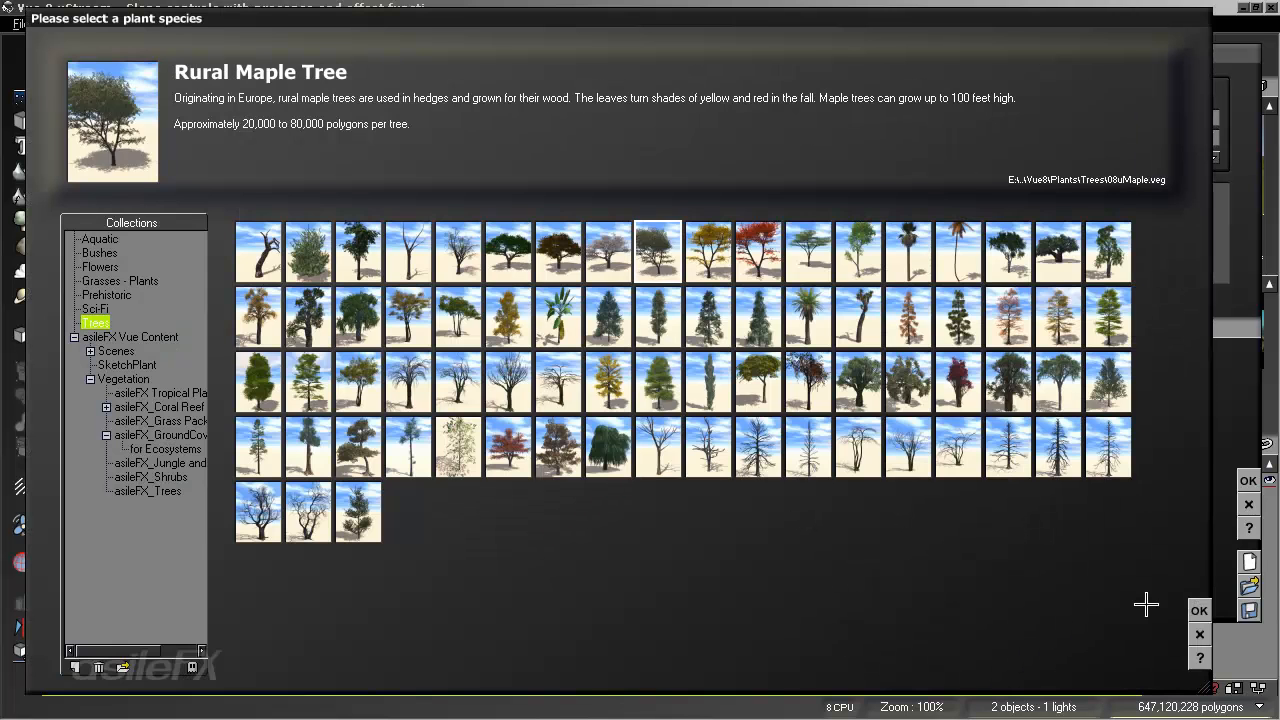
left_click(1199, 610)
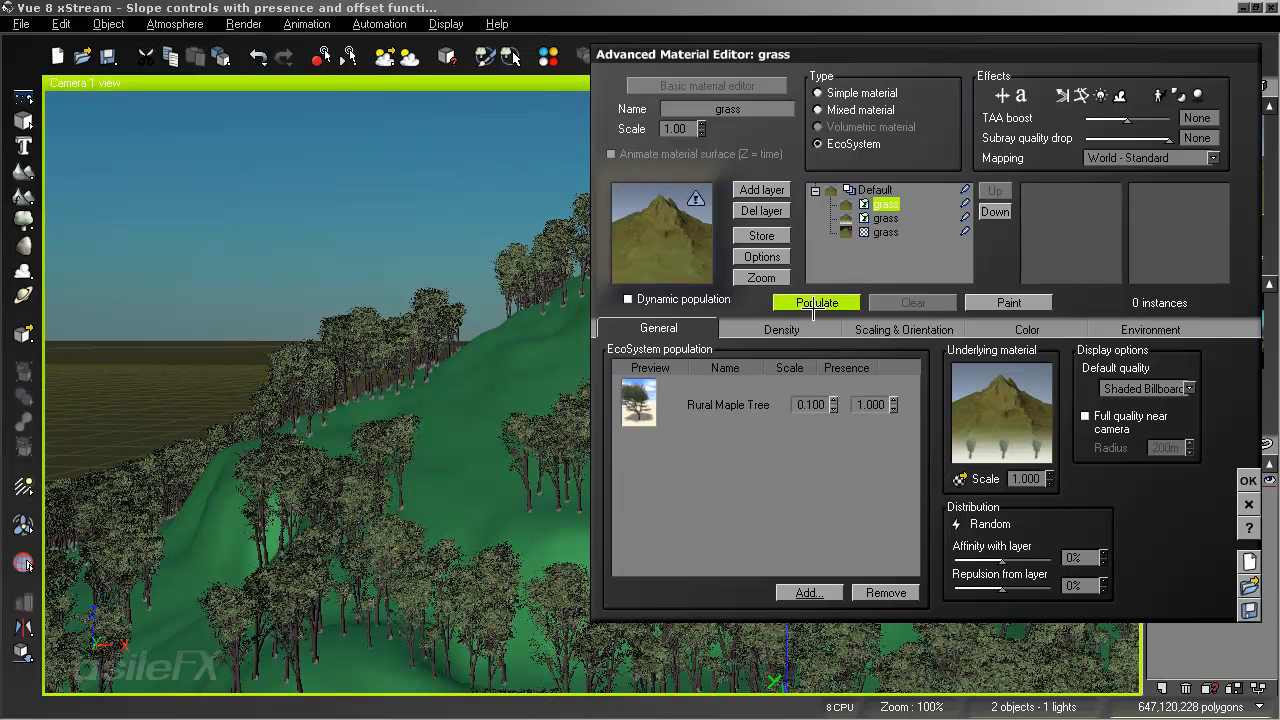
left_click(817, 303)
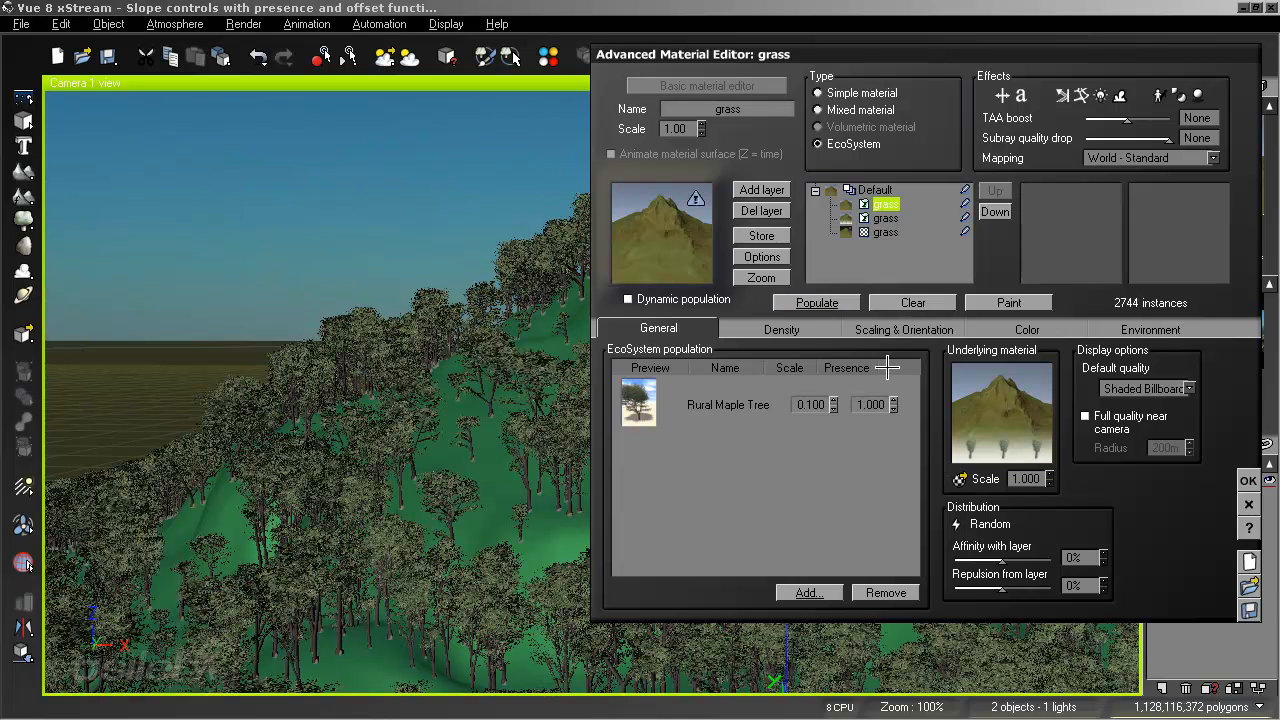
Select the original grass EcoSystem layer below the new one and repopulate it.
left_click(886, 218)
left_click(817, 303)
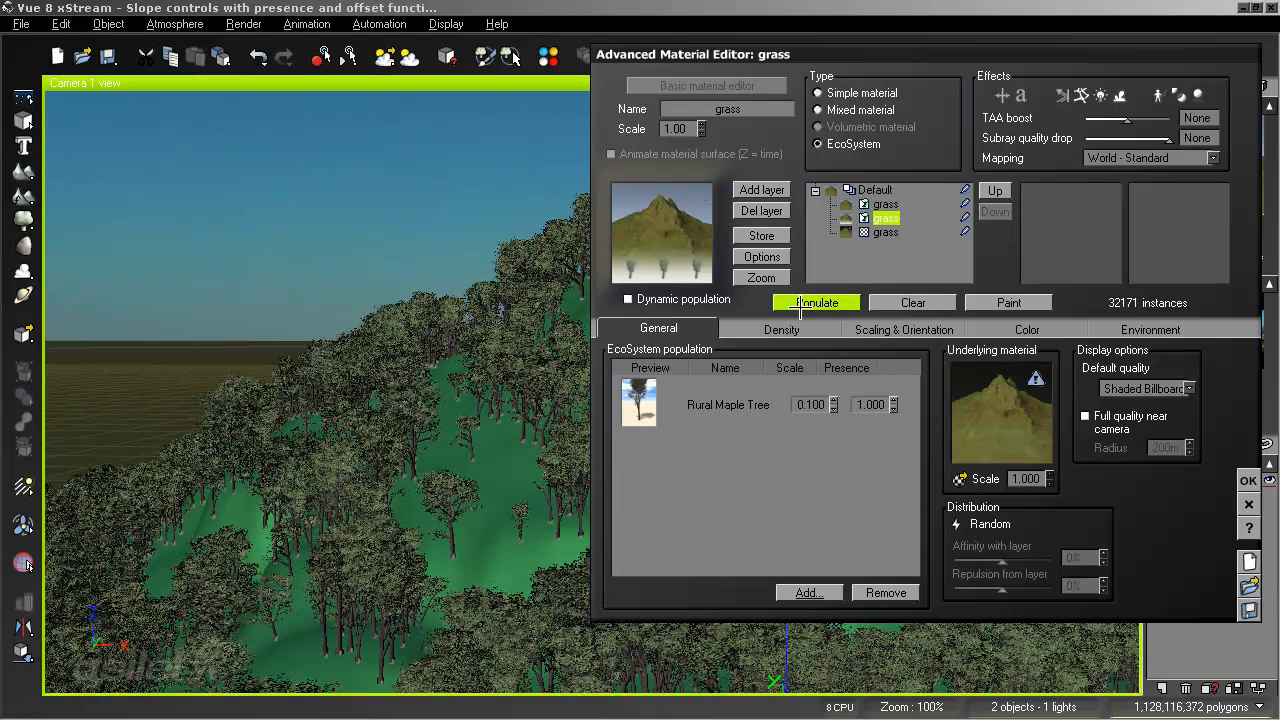
Select the uppermost grass EcoSystem layer in Terrain2's material and repopulate it.
right_click_drag(467, 482, 369, 449)
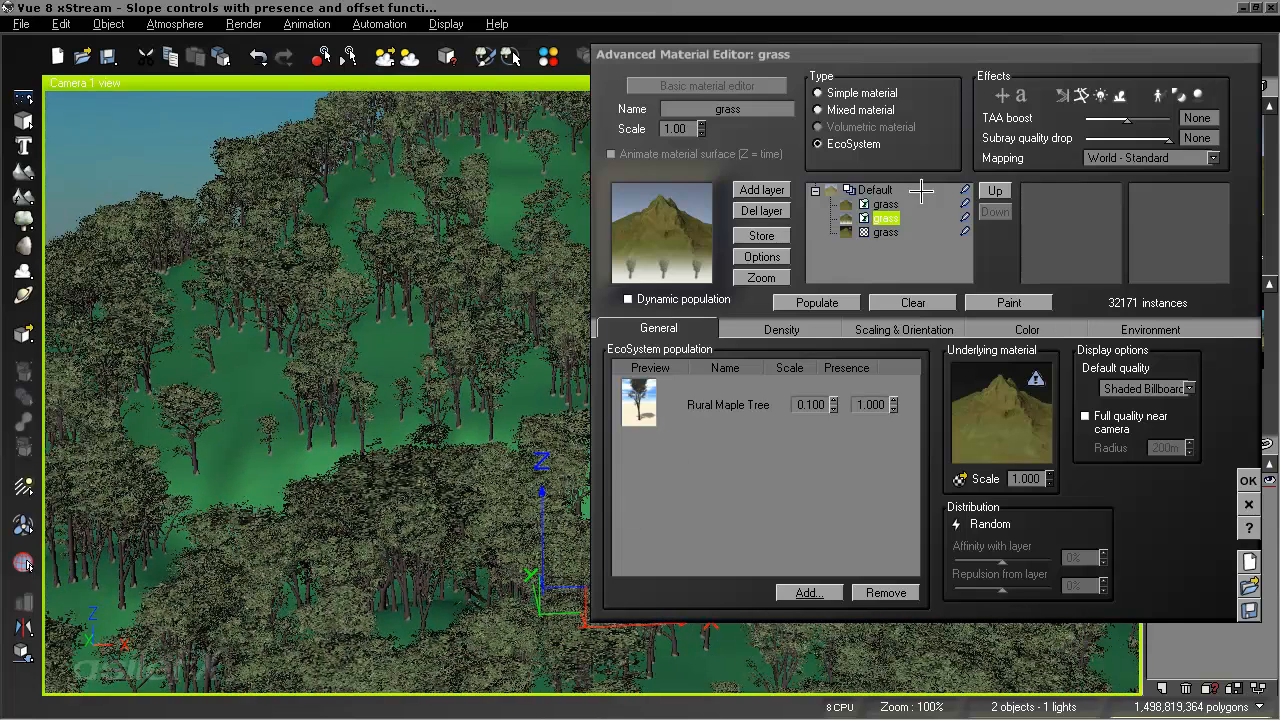
left_click(888, 204)
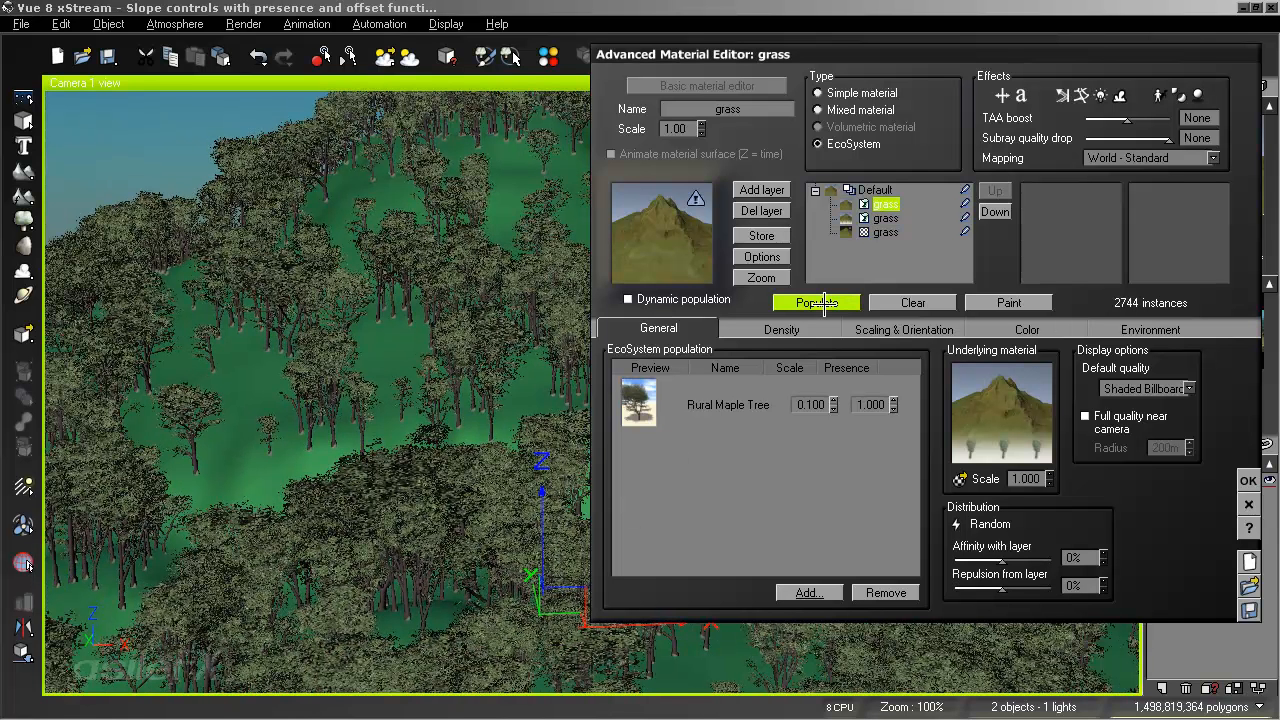
left_click(817, 303)
left_click_drag(320, 374, 332, 371)
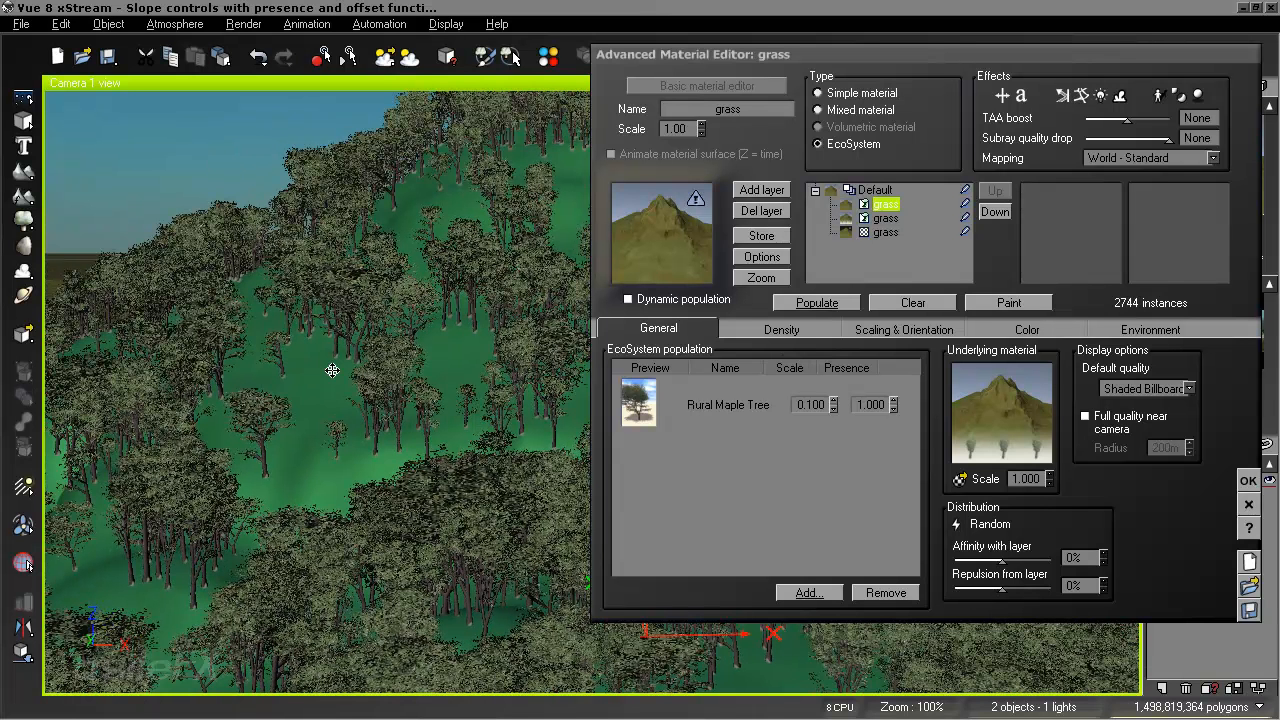
Set the upper EcoSystem layer's affinity with layer to 50%, then repopulate it and accept the material.
left_click(1077, 557)
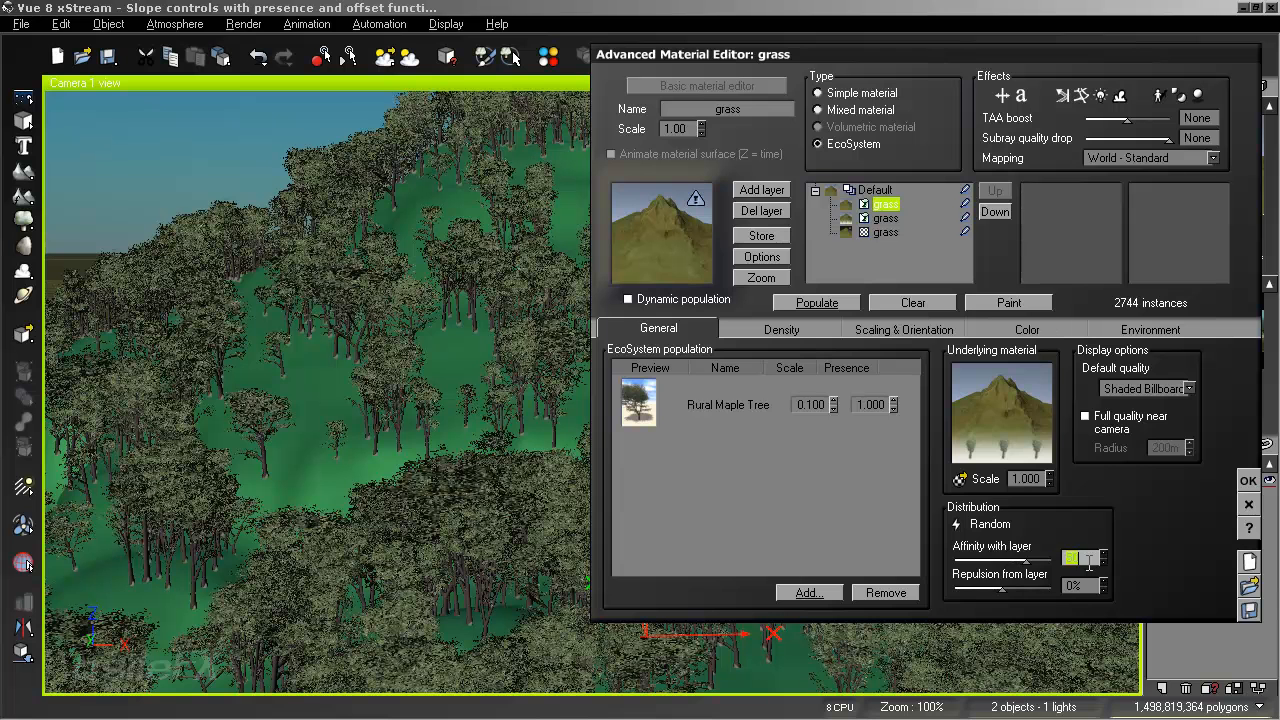
left_click(885, 331)
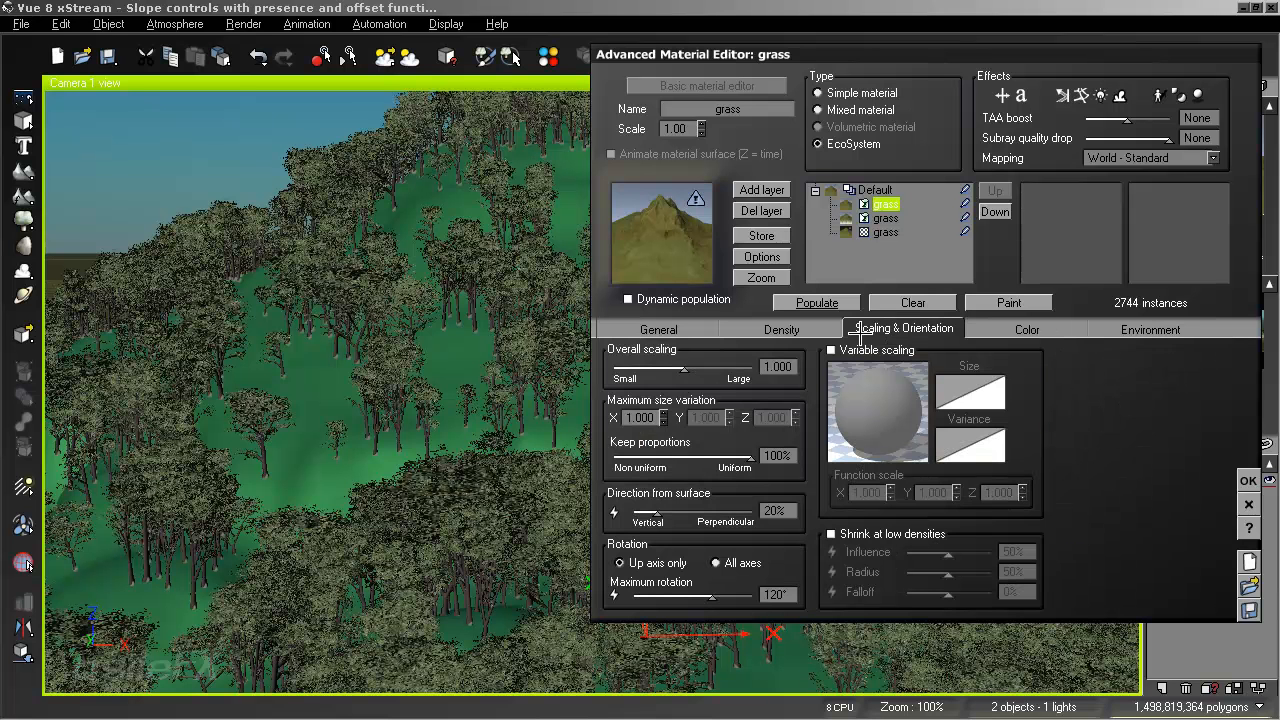
left_click(792, 329)
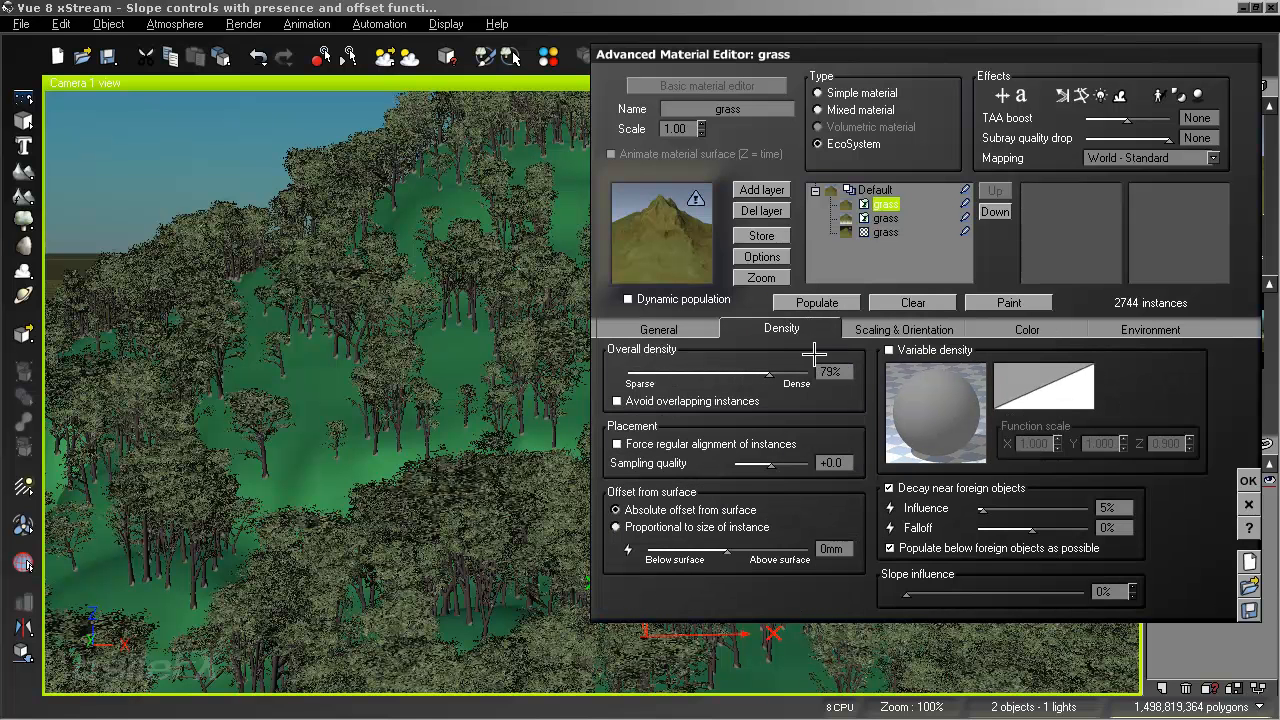
left_click(817, 304)
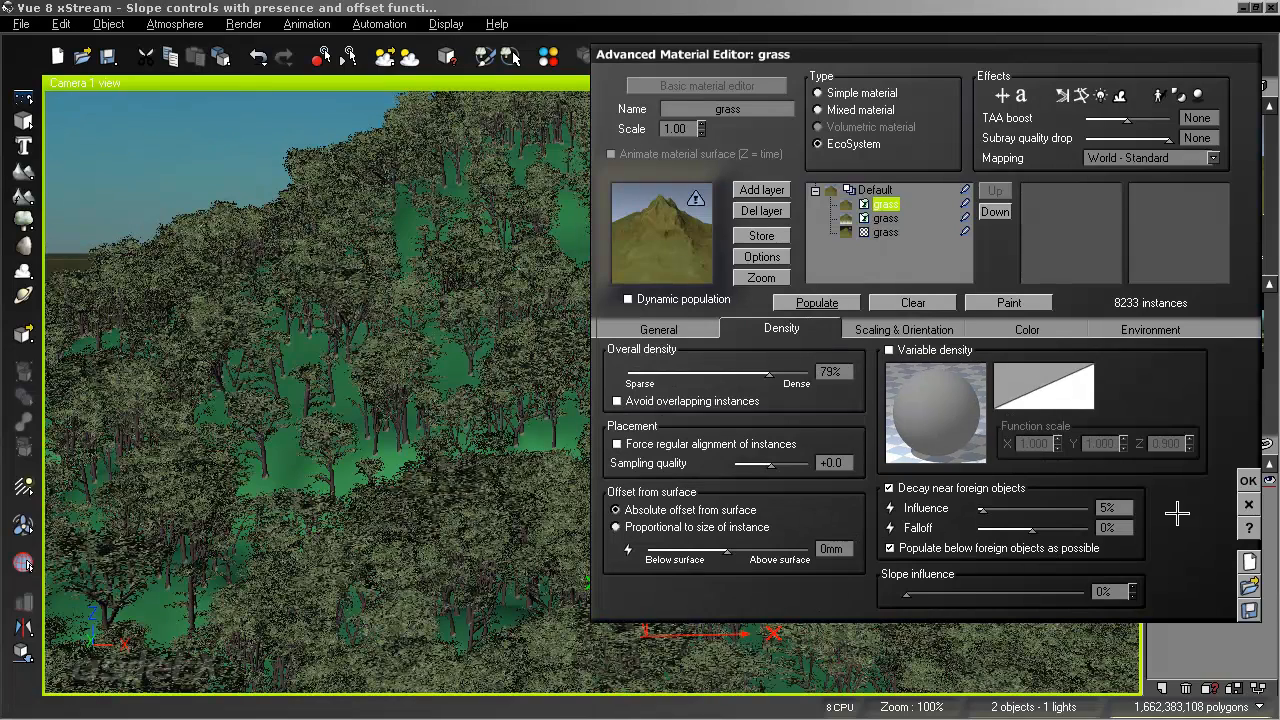
left_click(1245, 478)
Turn off decay near foreign objects for the upper EcoSystem layer and raise its overall density to 91%.
scroll(449, 463, "up", 3)
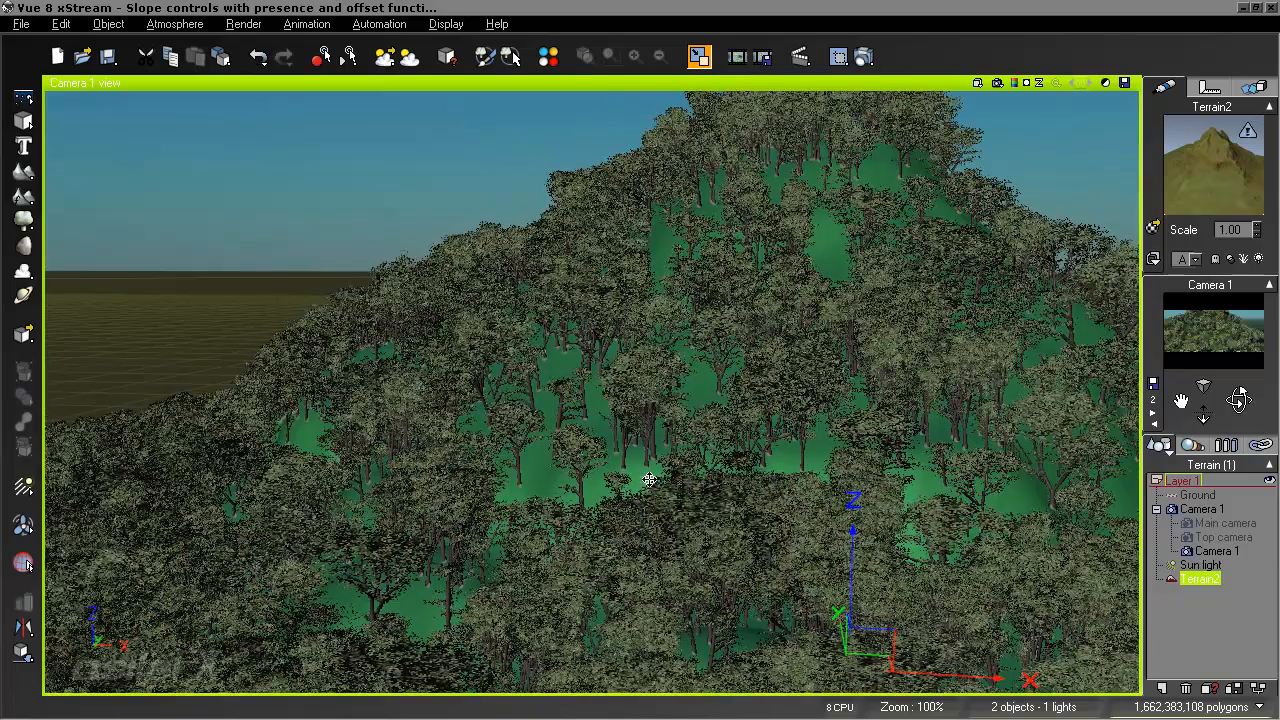
scroll(650, 480, "up", 3)
right_click_drag(794, 428, 728, 428)
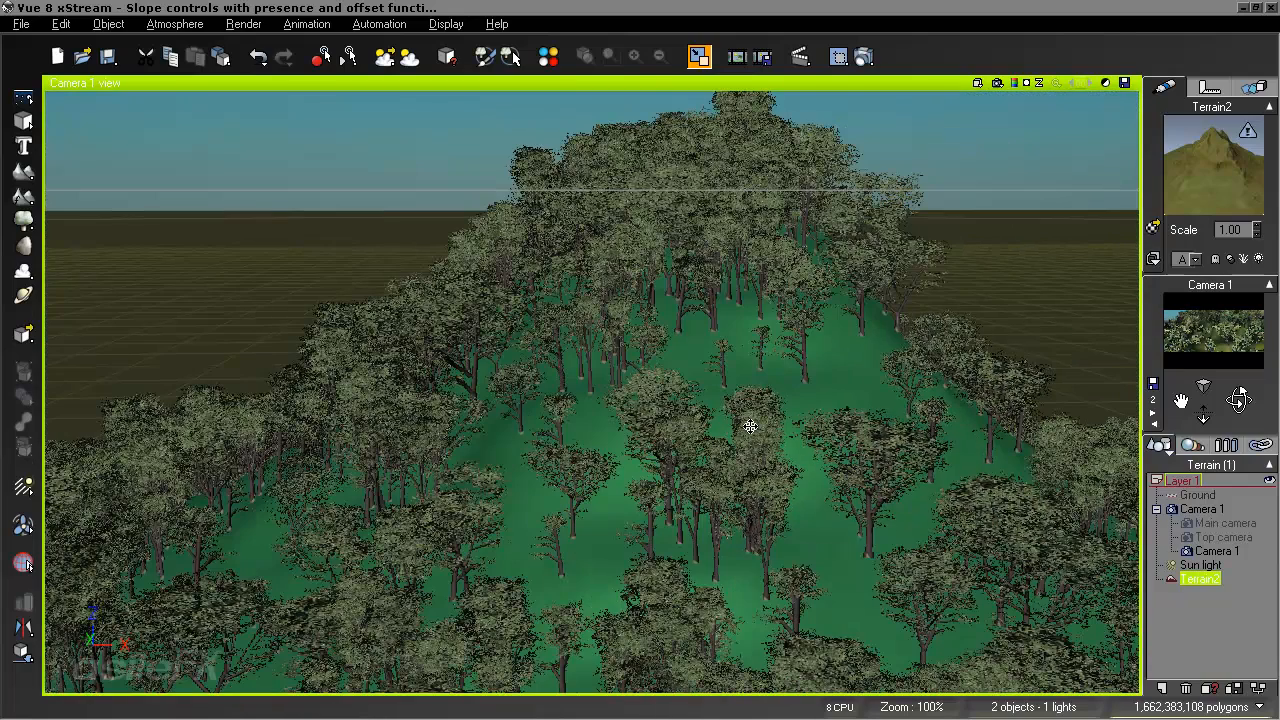
right_click(1185, 150)
left_click(1145, 160)
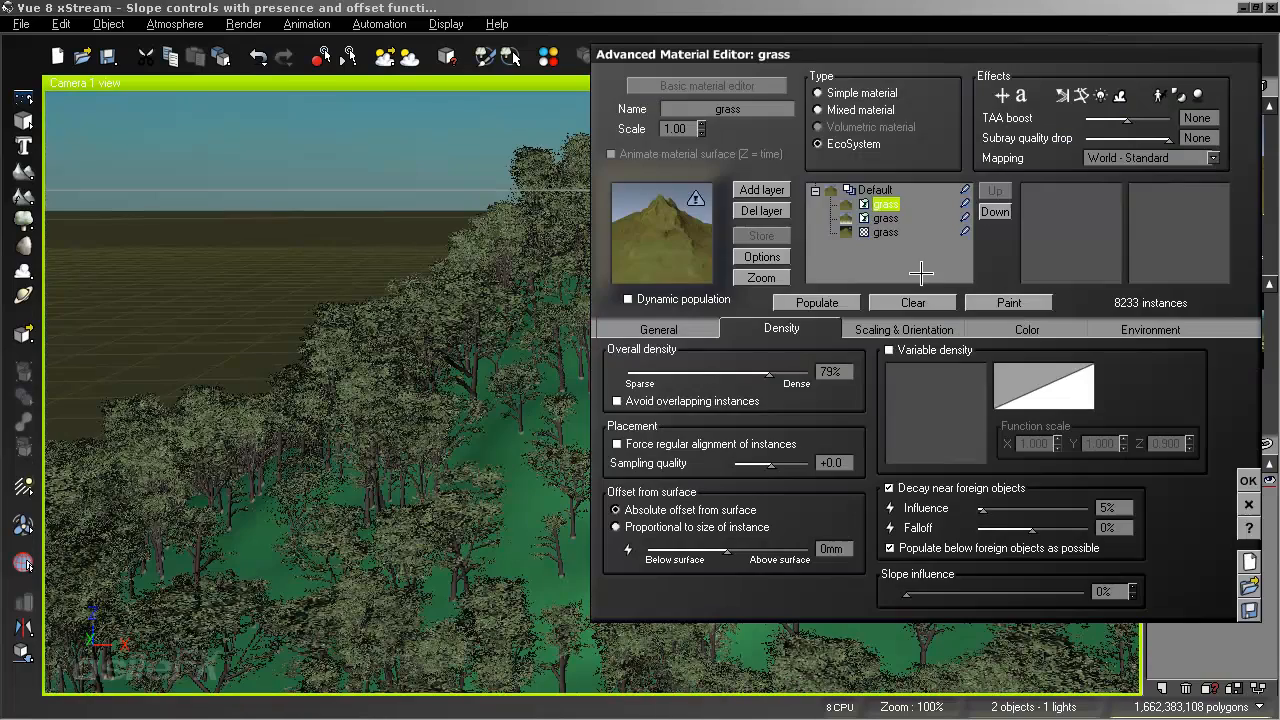
left_click(917, 489)
left_click_drag(769, 373, 789, 372)
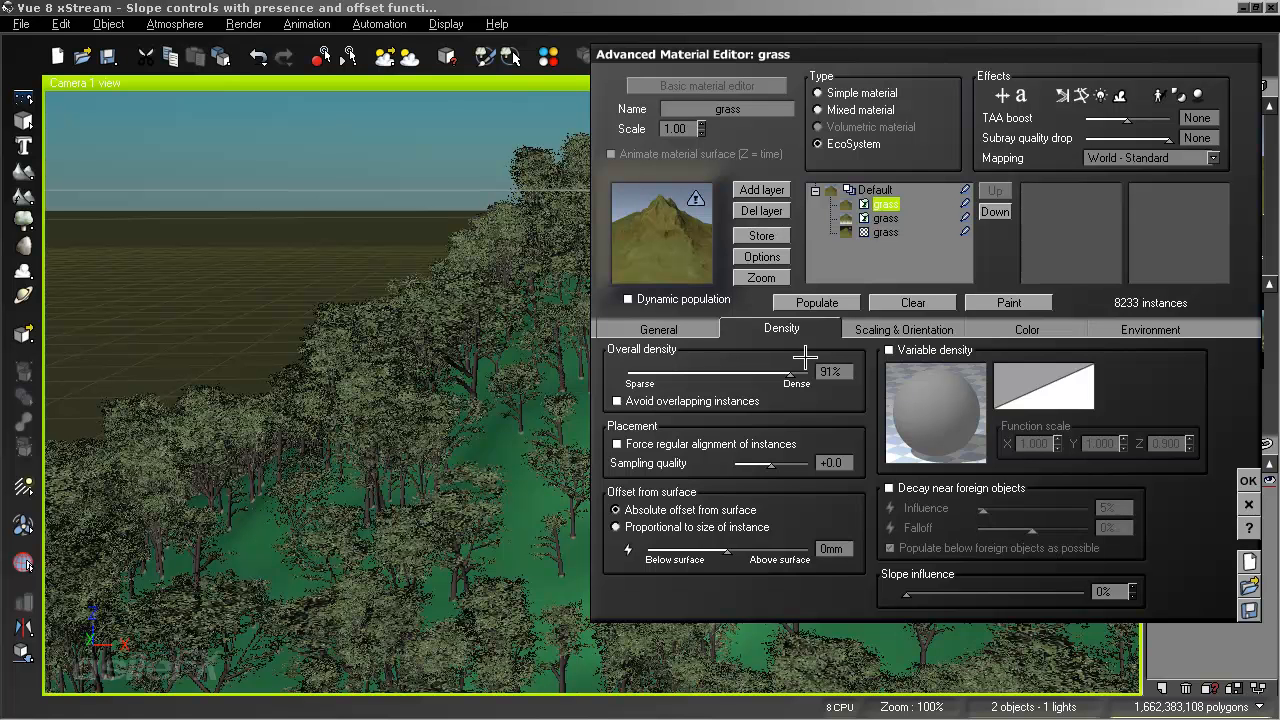
Set the Rural Maple Tree's scale to 0.09 in the upper layer and repopulate it.
left_click(665, 330)
left_click(809, 405)
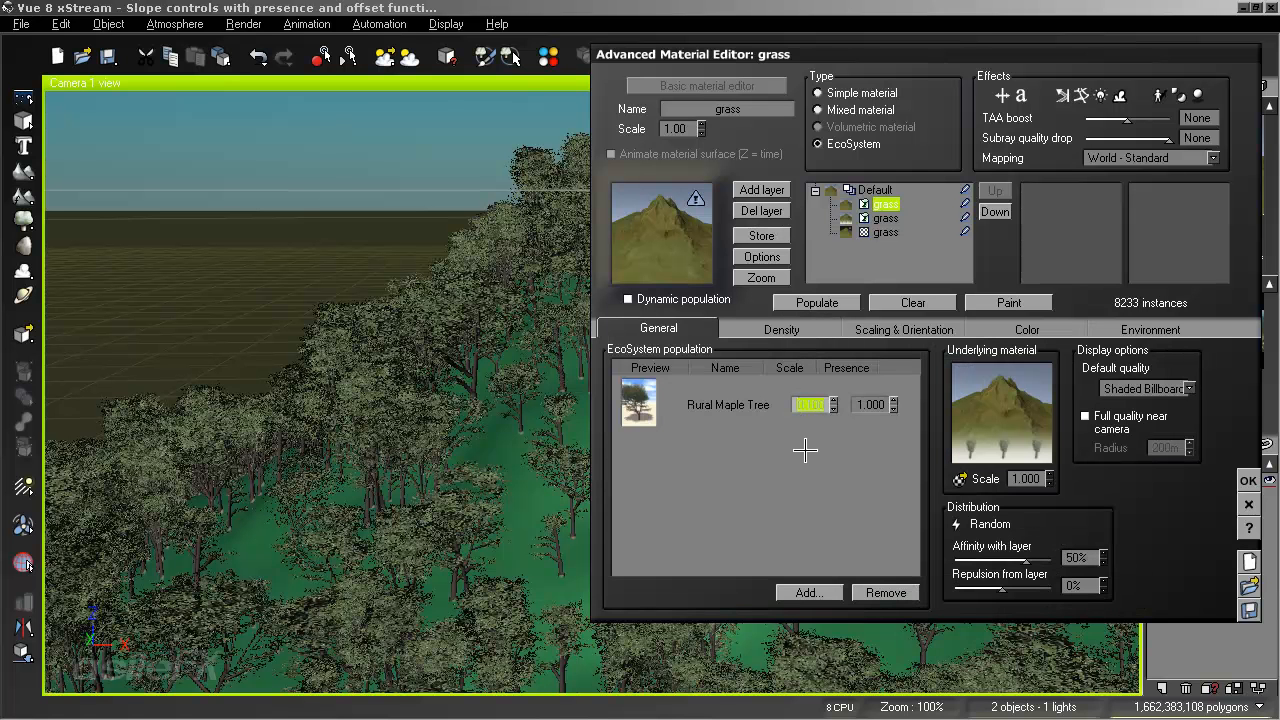
type(".09")
left_click(817, 302)
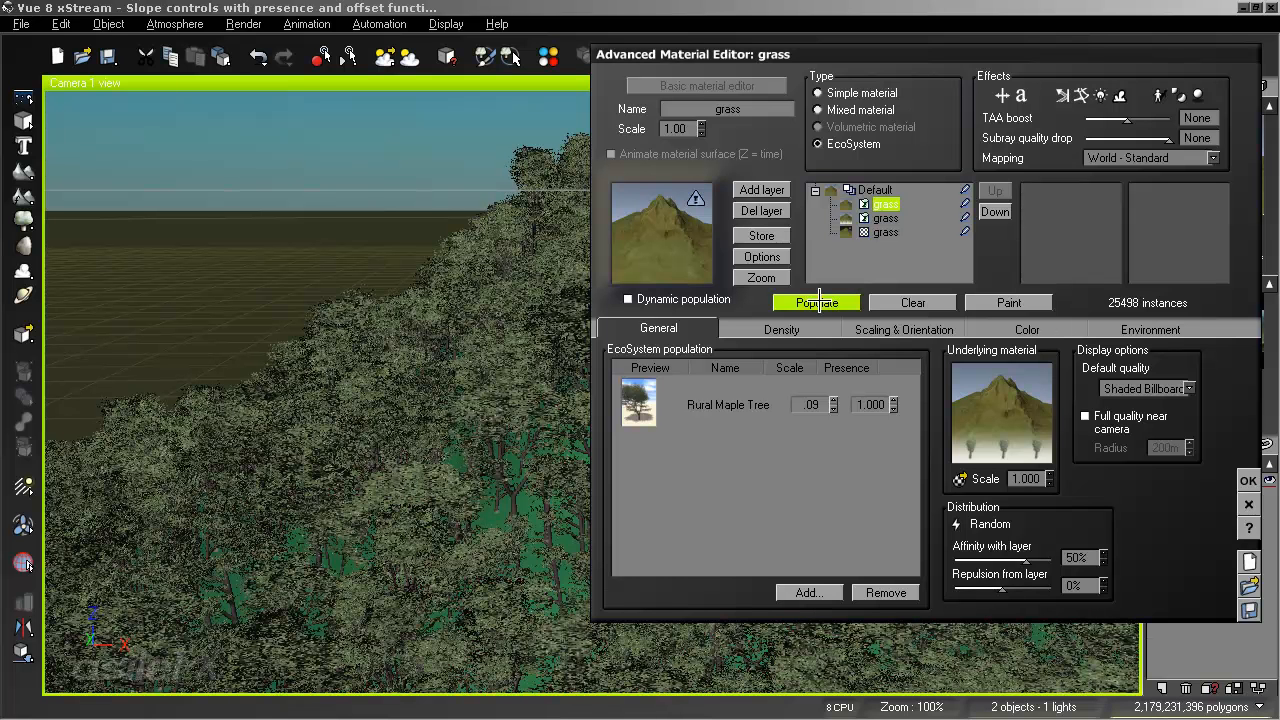
left_click(1248, 480)
Review the display, units and coordinates, and general preferences in the program options without changing them.
left_click(21, 23)
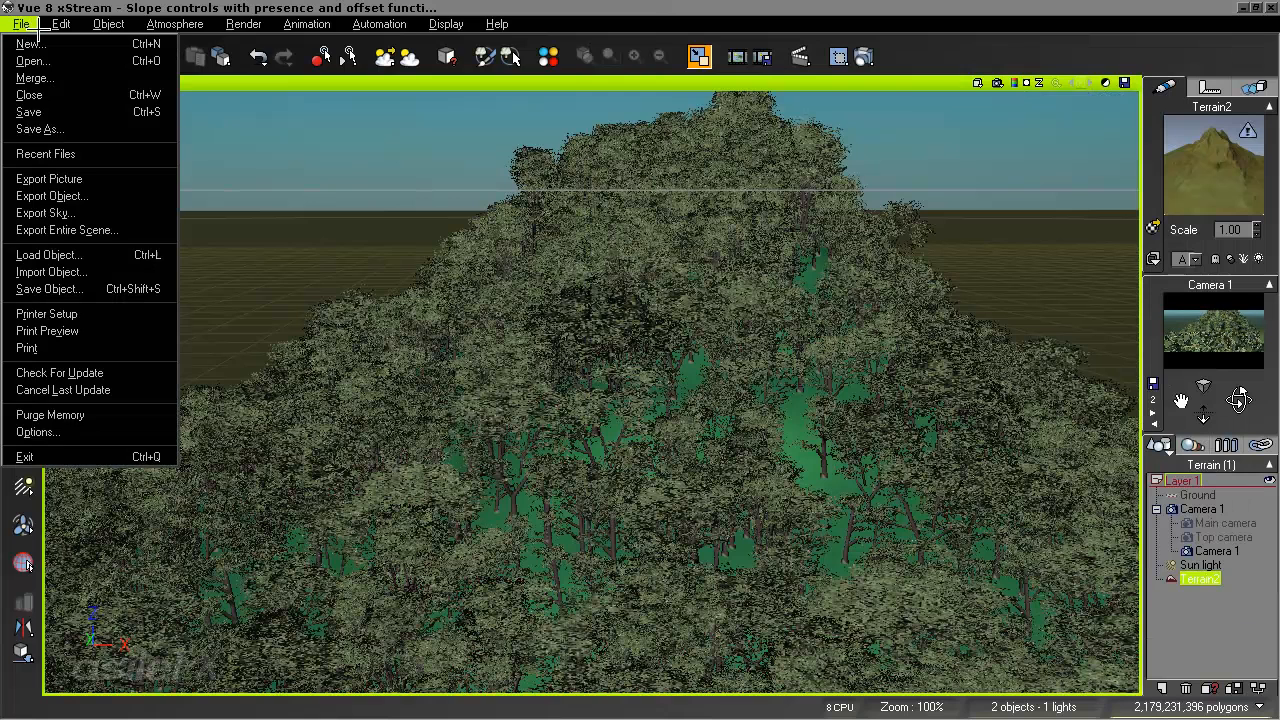
left_click(38, 432)
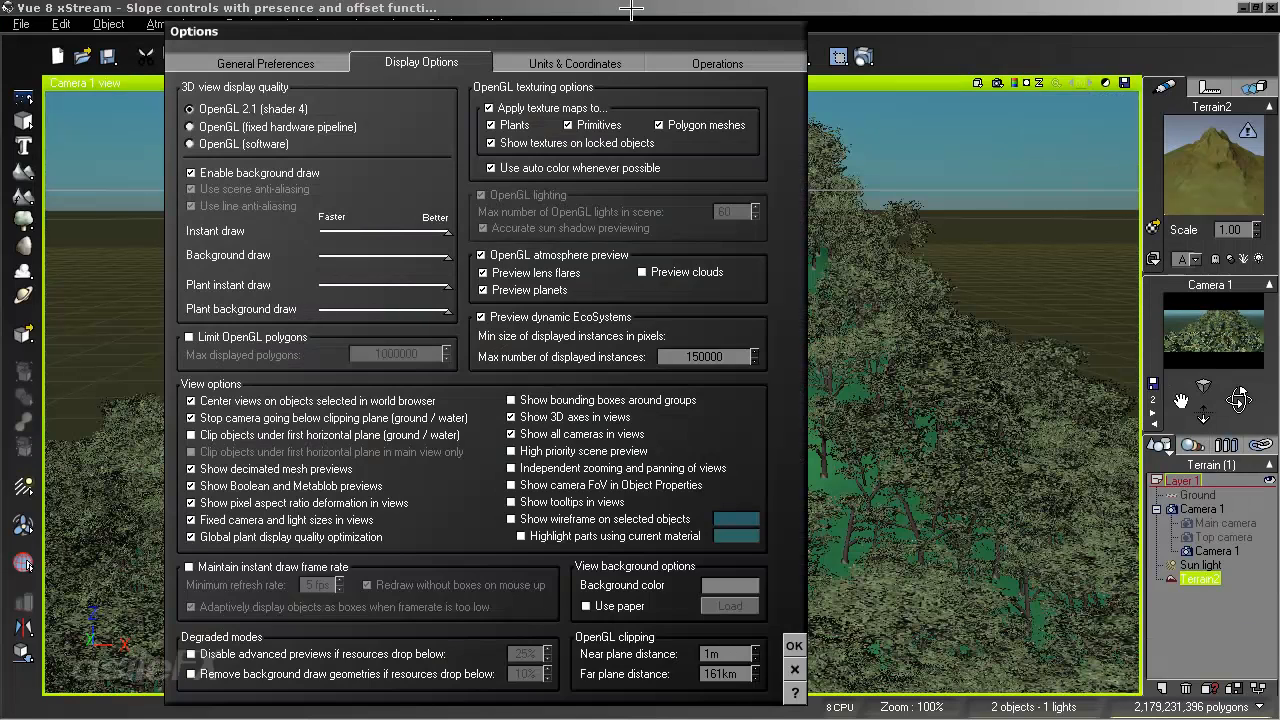
left_click(575, 61)
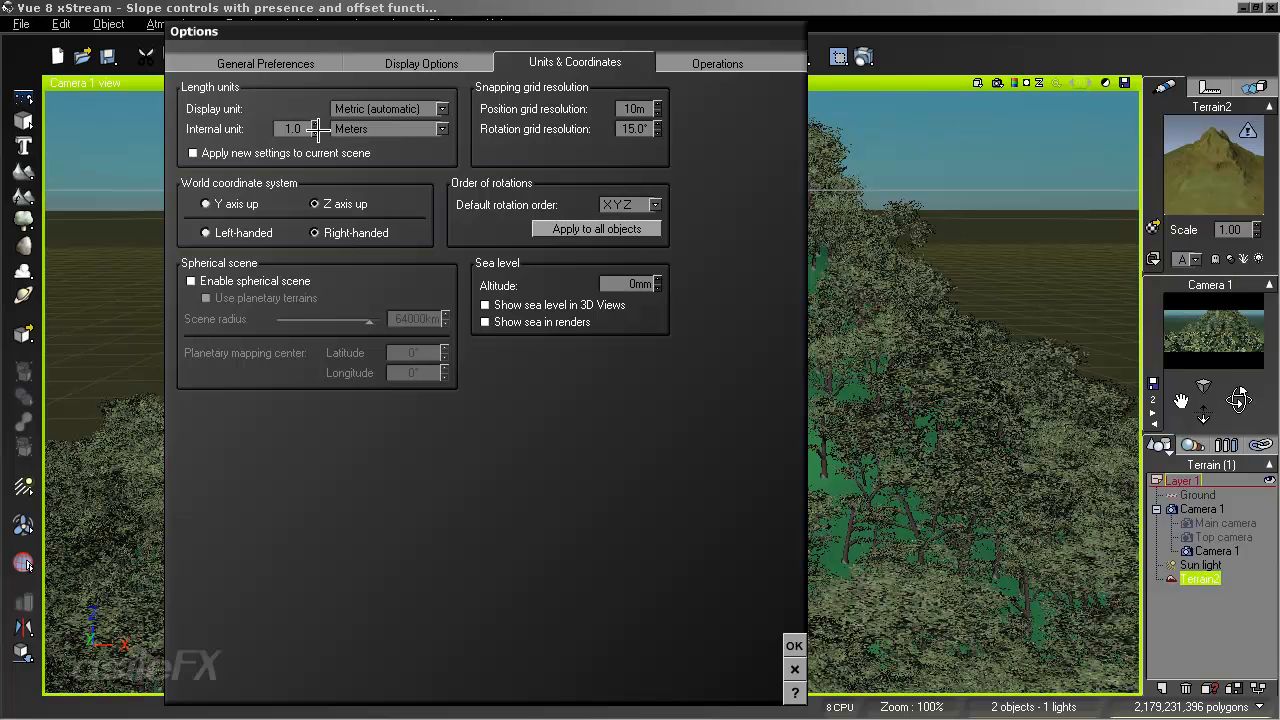
left_click(305, 62)
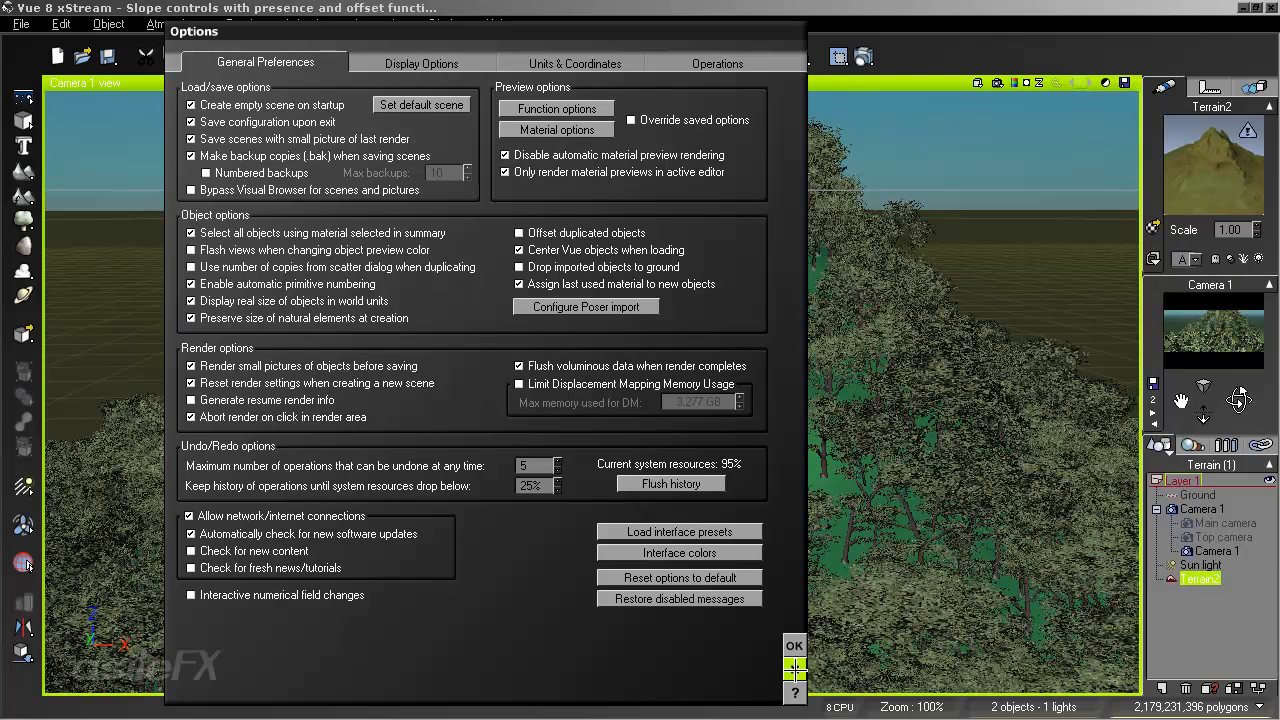
left_click(536, 63)
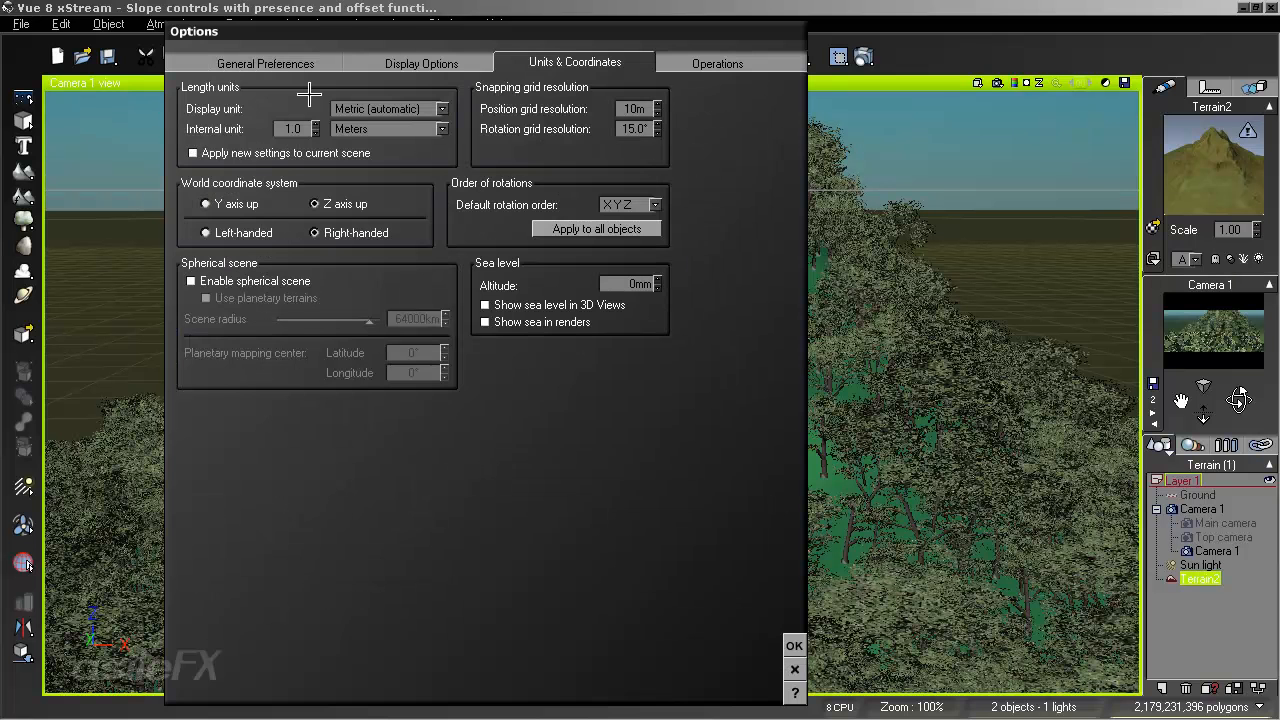
left_click(794, 669)
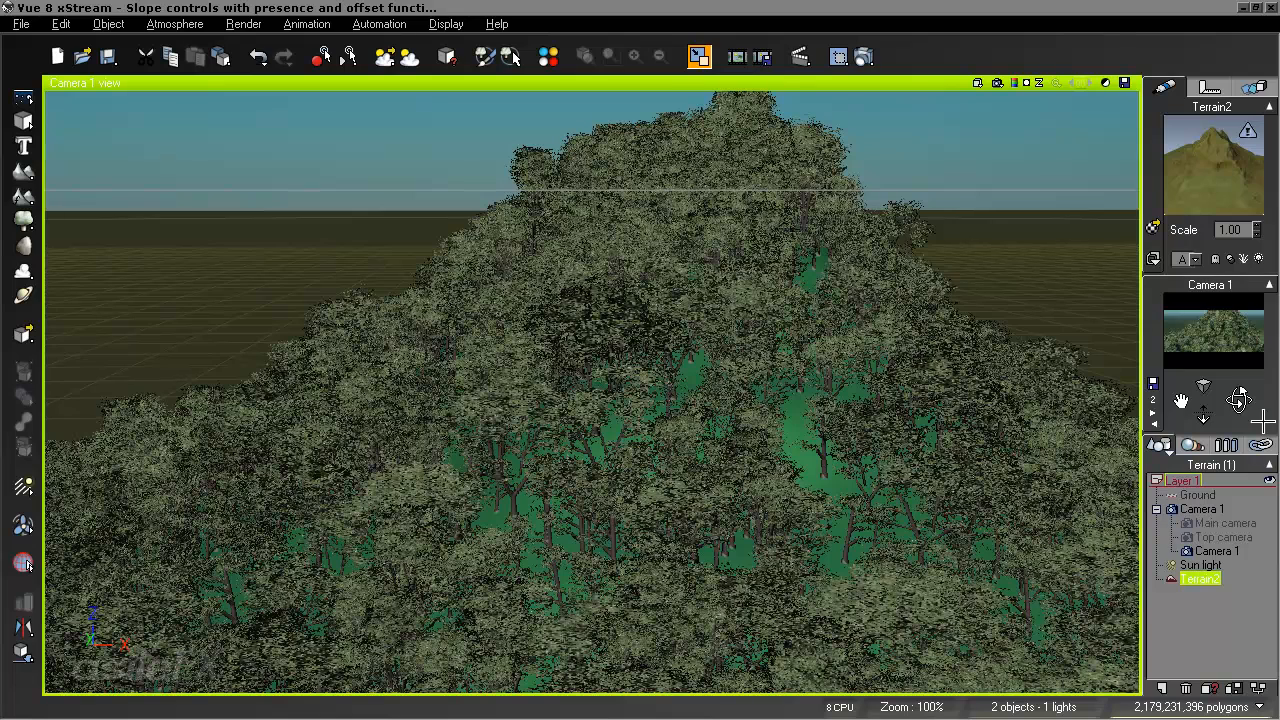
Raise the upper EcoSystem layer's affinity with layer to 79% and repopulate it.
left_click_drag(1239, 399, 1239, 399)
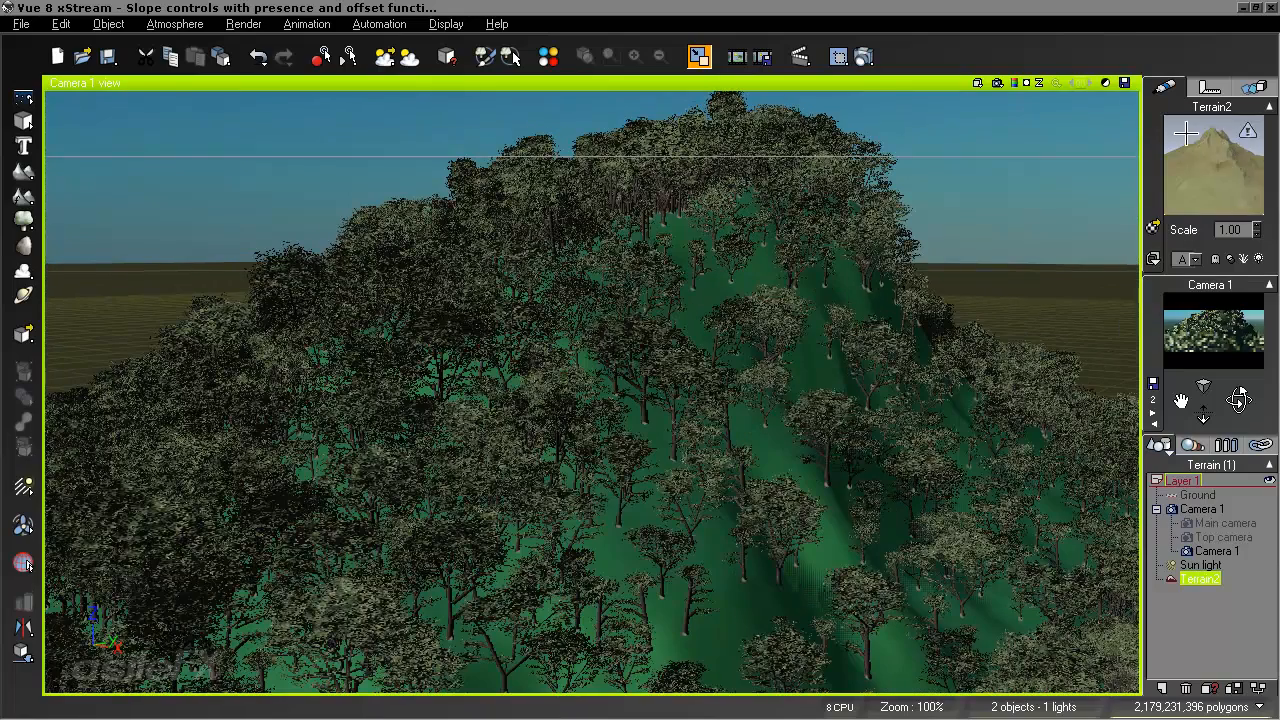
right_click_drag(679, 274, 778, 313)
left_click_drag(1240, 400, 1240, 400)
right_click(1213, 160)
left_click(1150, 134)
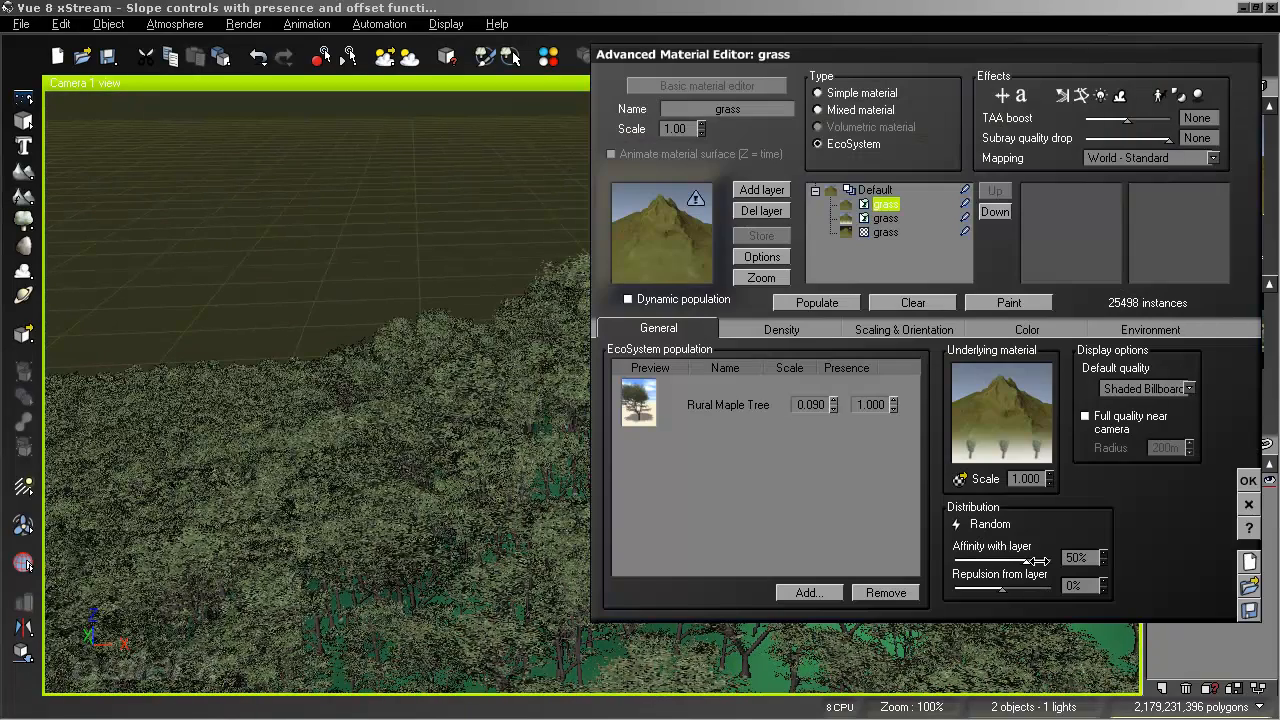
left_click_drag(1020, 563, 1052, 560)
left_click(817, 302)
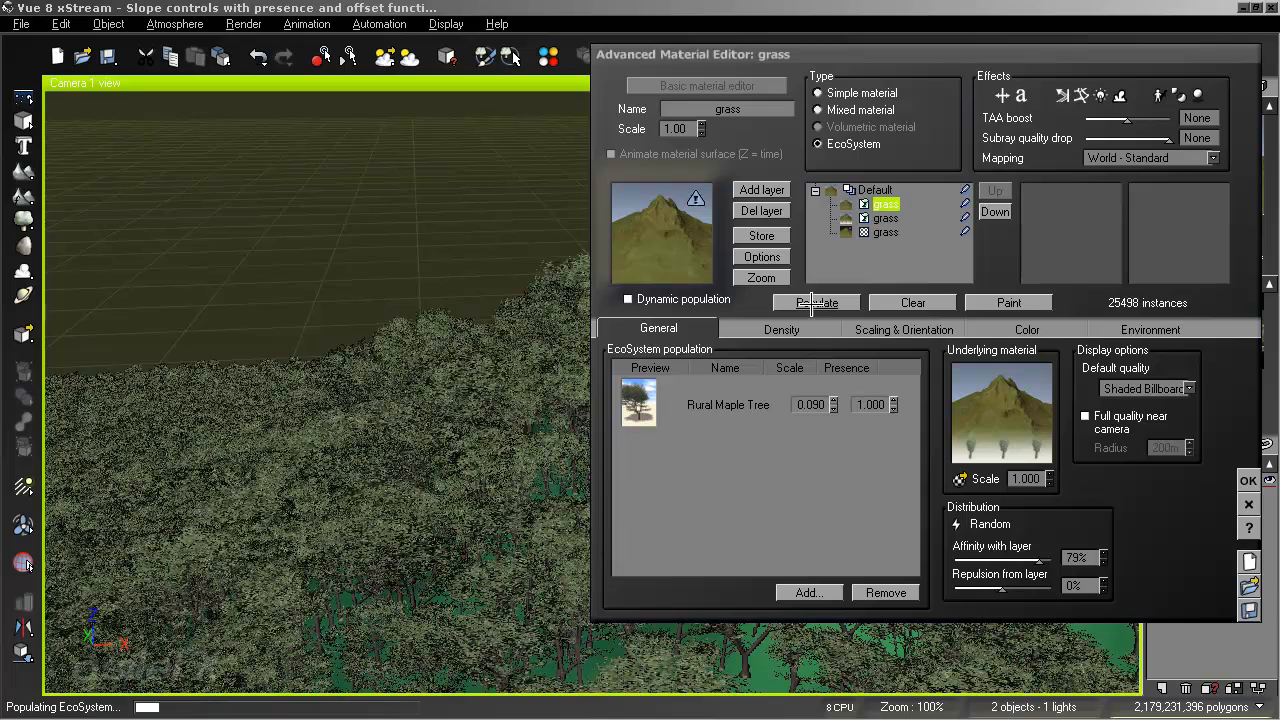
left_click(1248, 480)
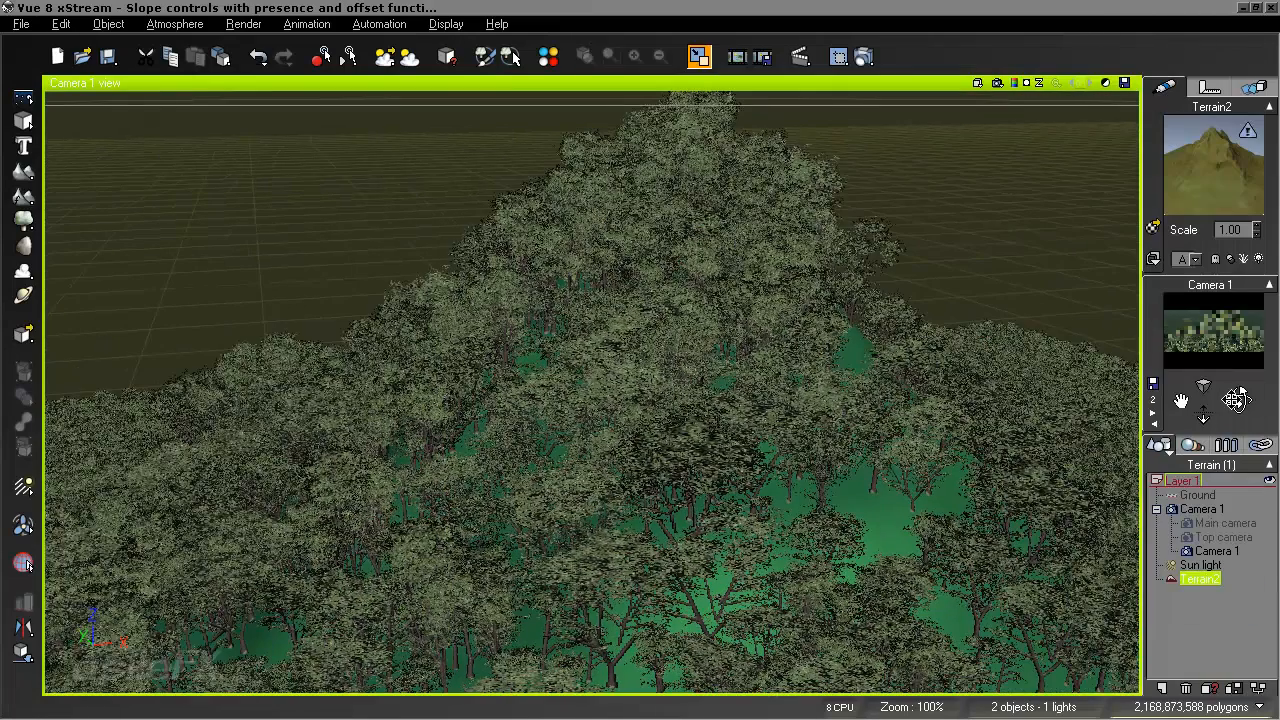
Limit the upper EcoSystem layer's slope range to 0.60–0.85, using the lower layer's slope constraint as reference, and repopulate it.
left_click_drag(1236, 399, 1238, 399)
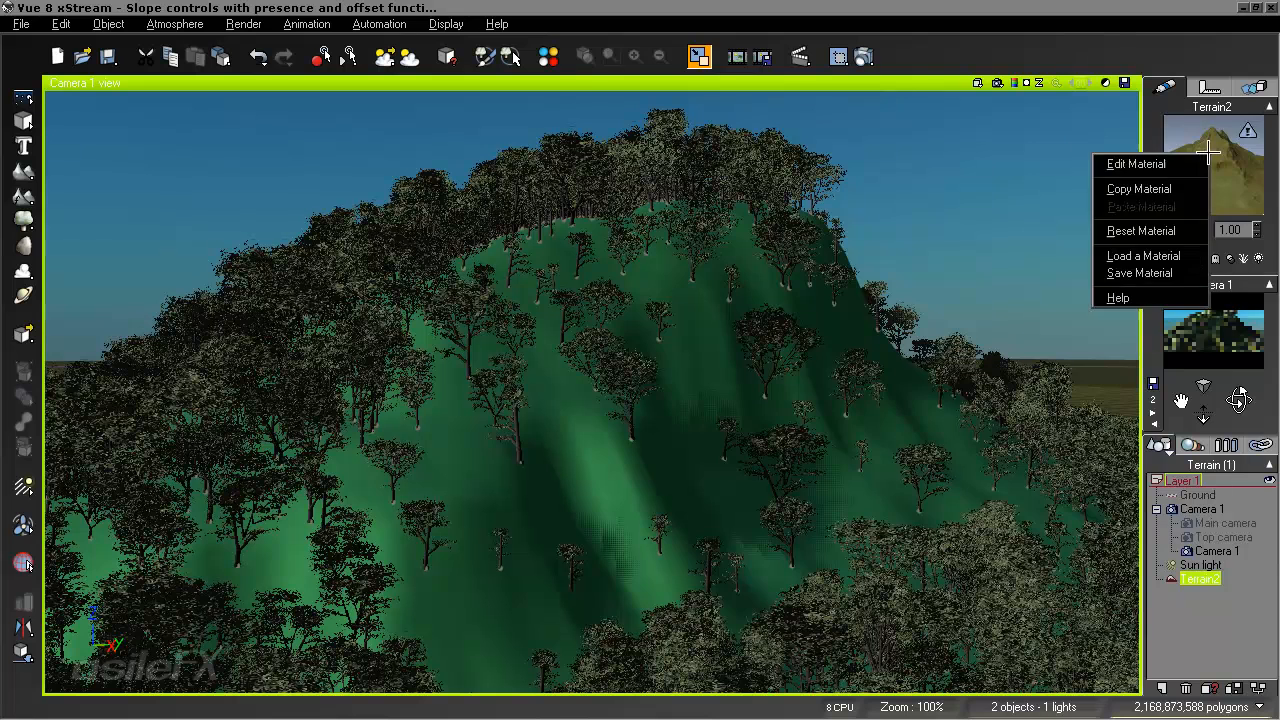
double_click(1200, 190)
left_click(1150, 330)
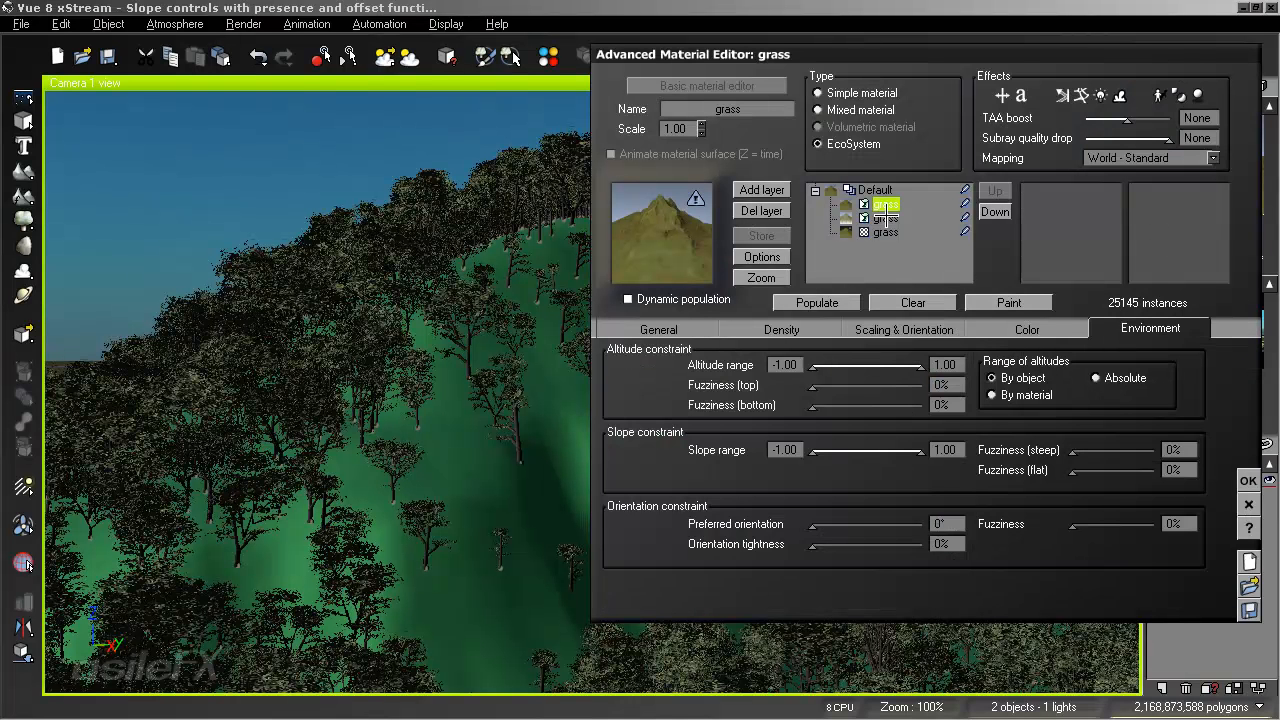
left_click(846, 218)
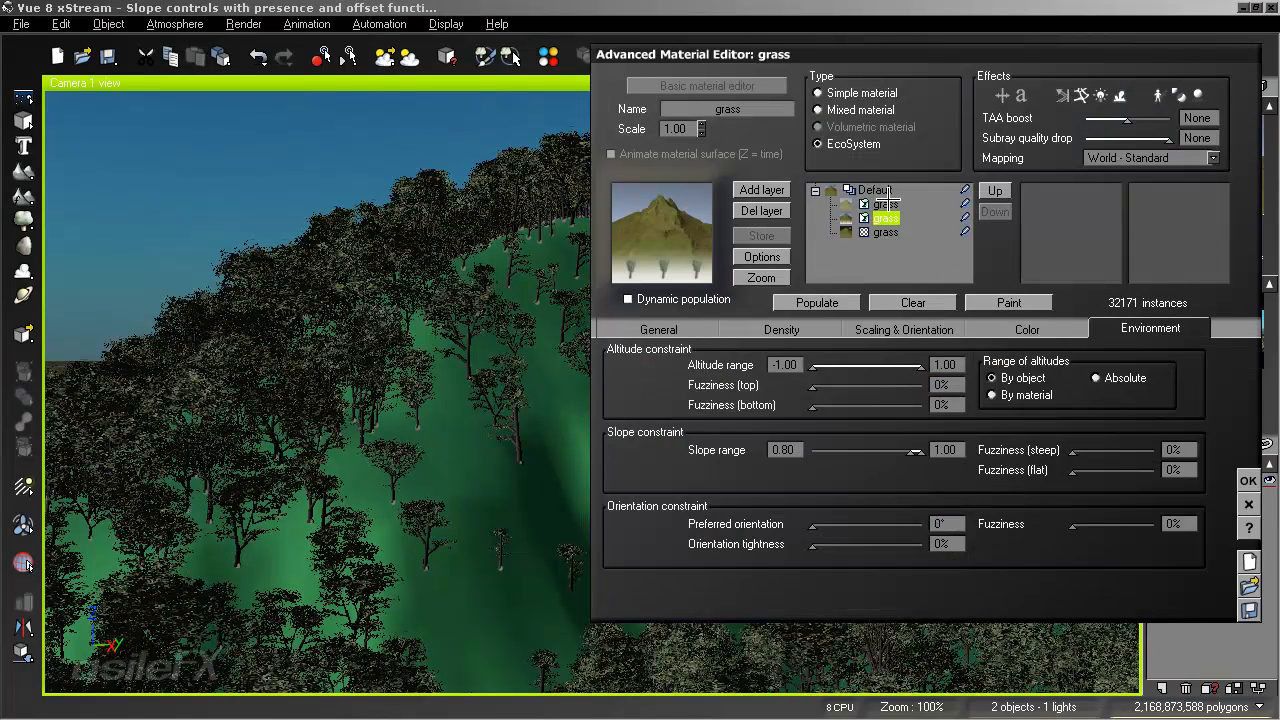
left_click(885, 204)
left_click(792, 451)
left_click_drag(797, 451, 832, 455)
left_click(938, 451)
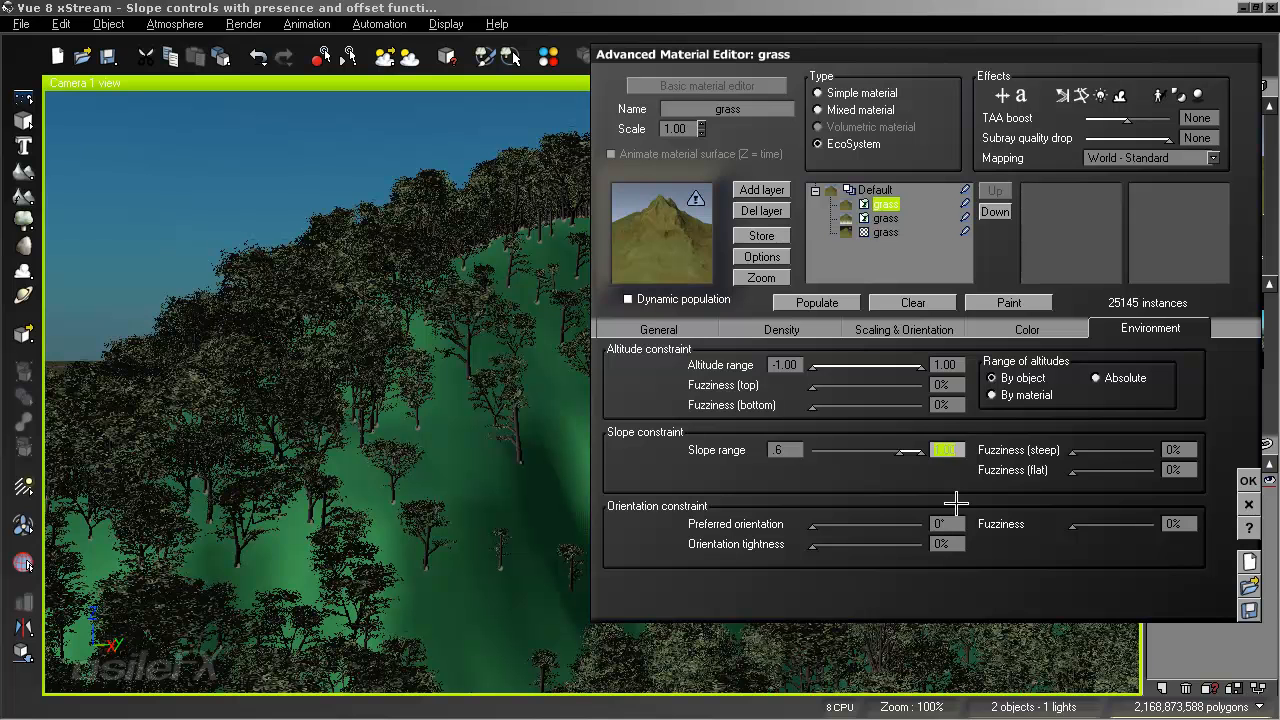
type(".85")
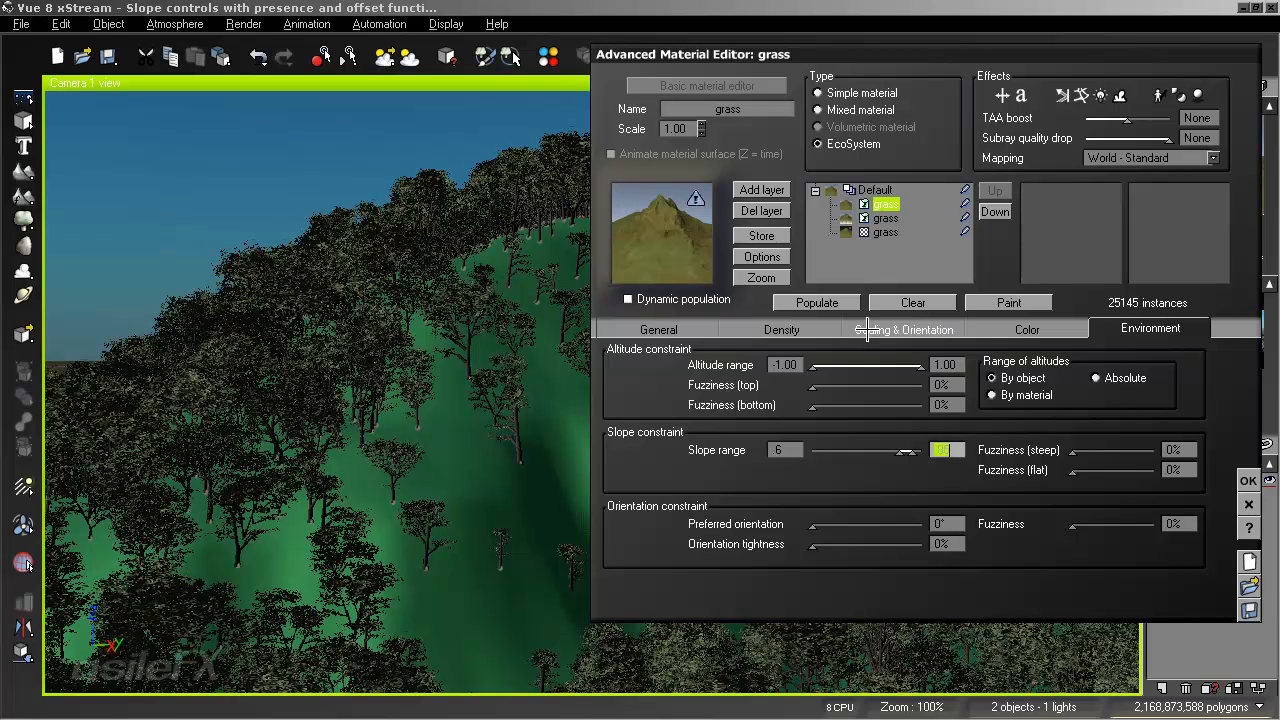
left_click(835, 302)
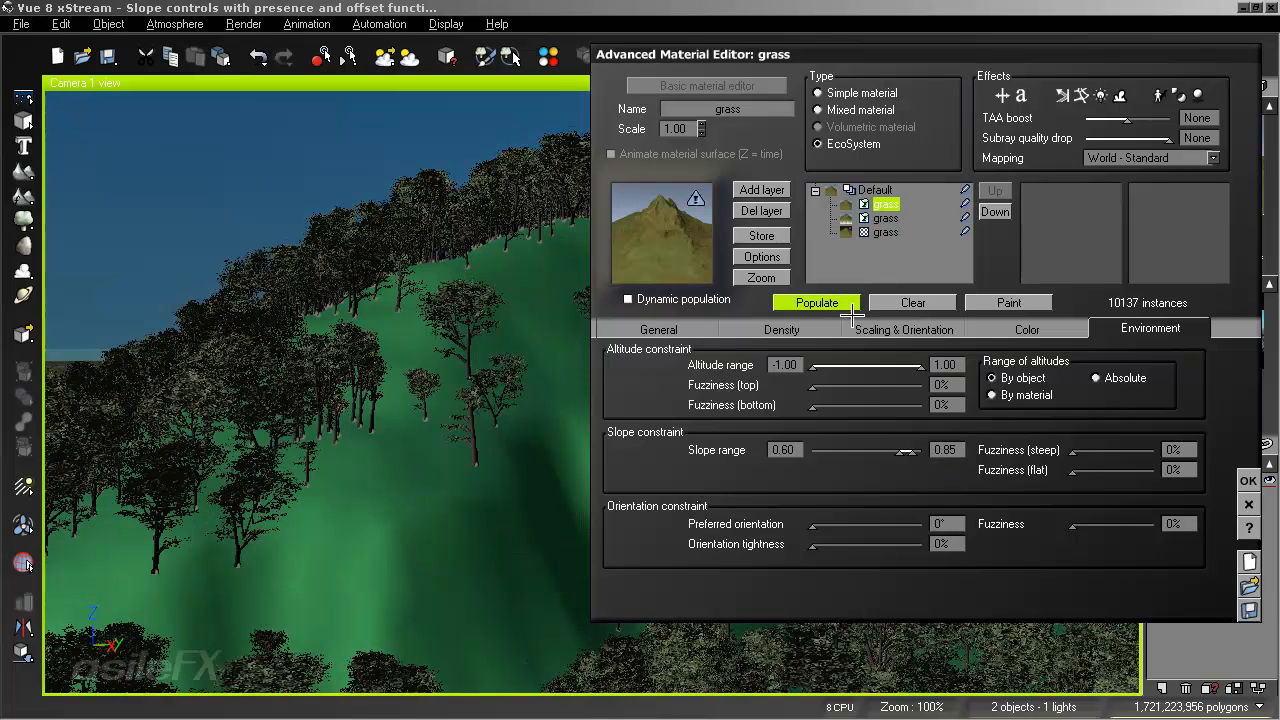
left_click(1248, 480)
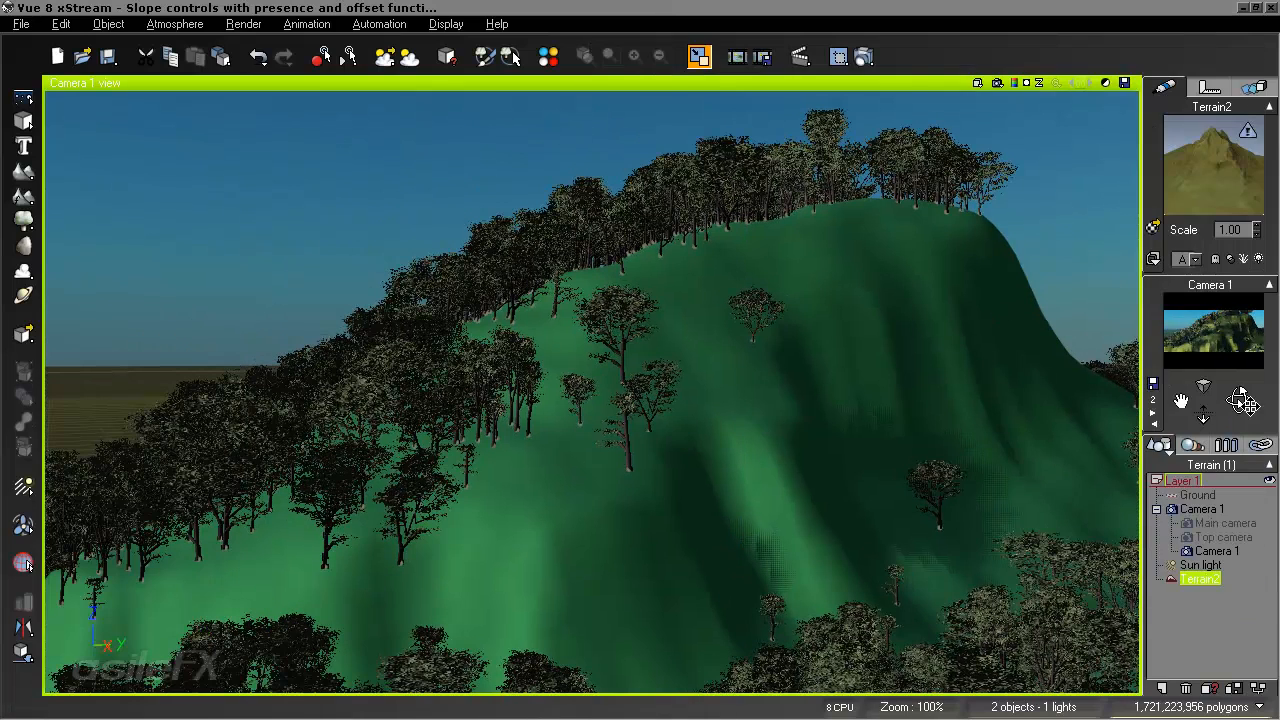
Set the upper EcoSystem layer's maximum size variation in X to 0.1 and repopulate it.
left_click_drag(1238, 400, 1238, 400)
mouse_move(666, 503)
left_mouse_down()
mouse_move(643, 483)
mouse_move(629, 491)
mouse_move(646, 494)
left_mouse_up()
right_click(1210, 150)
left_click(1197, 165)
left_click(900, 329)
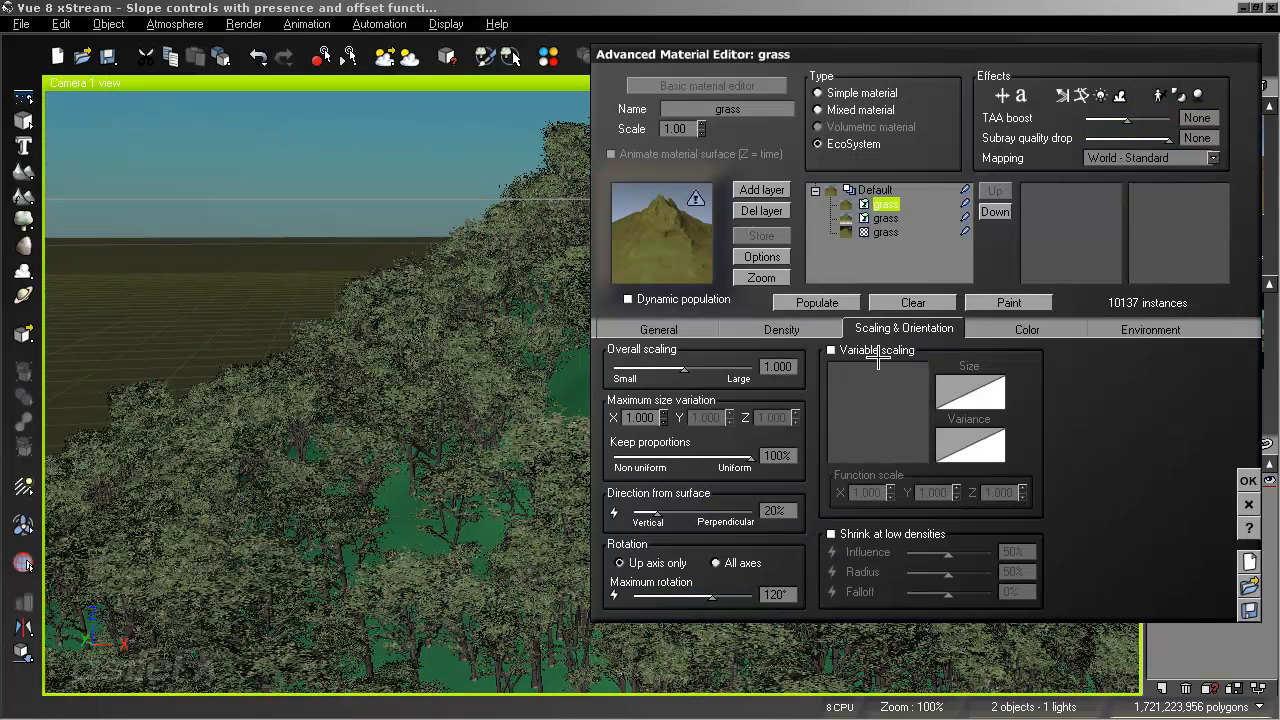
double_click(655, 420)
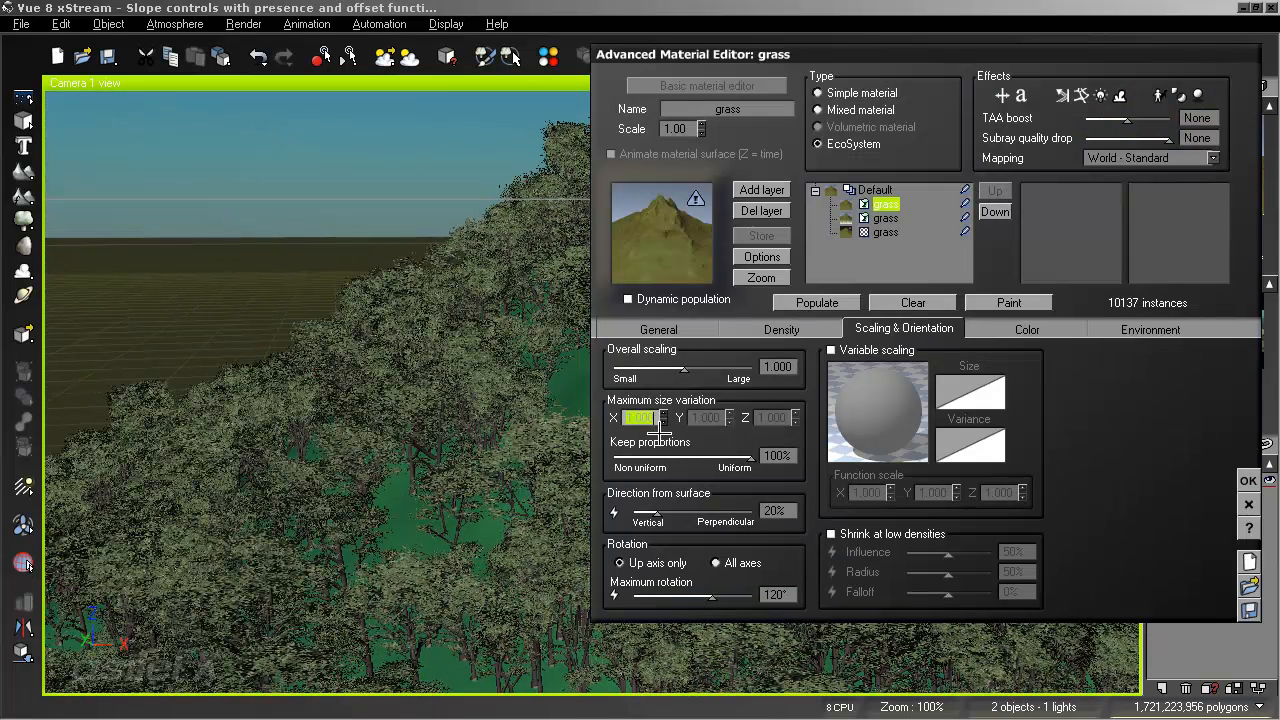
type("2")
left_click(840, 302)
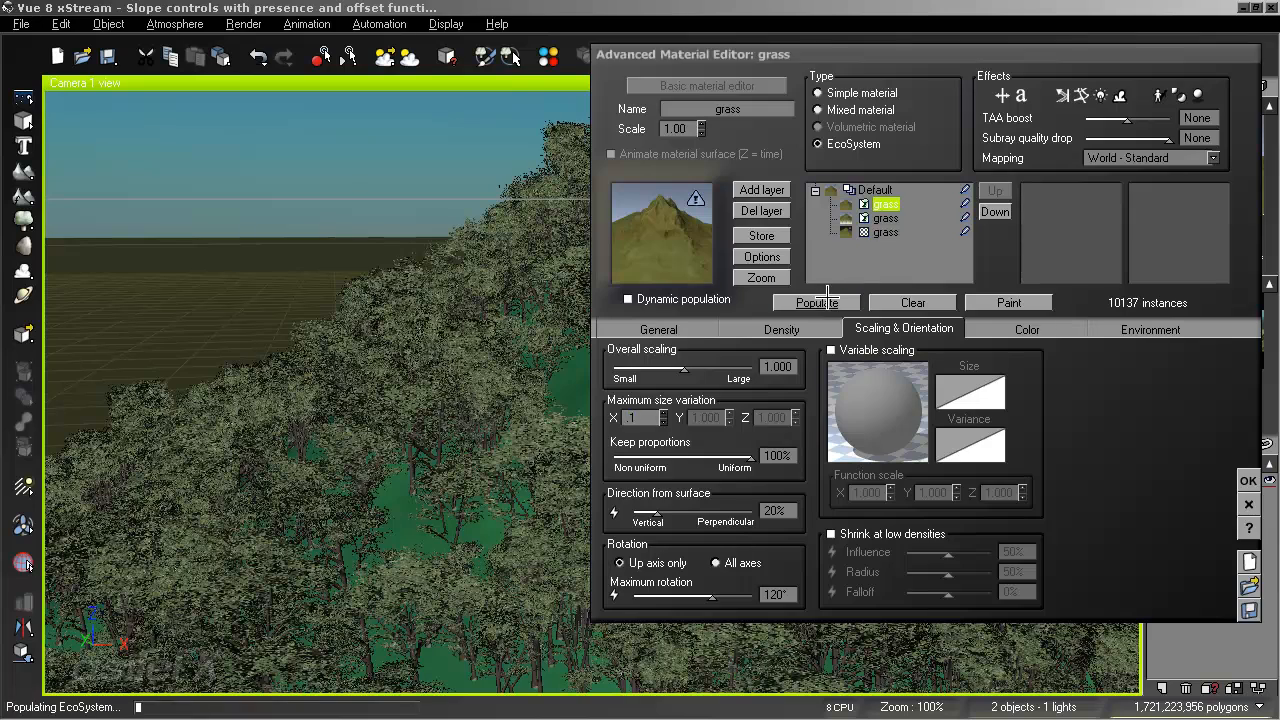
left_click(1246, 481)
right_click_drag(717, 457, 732, 460)
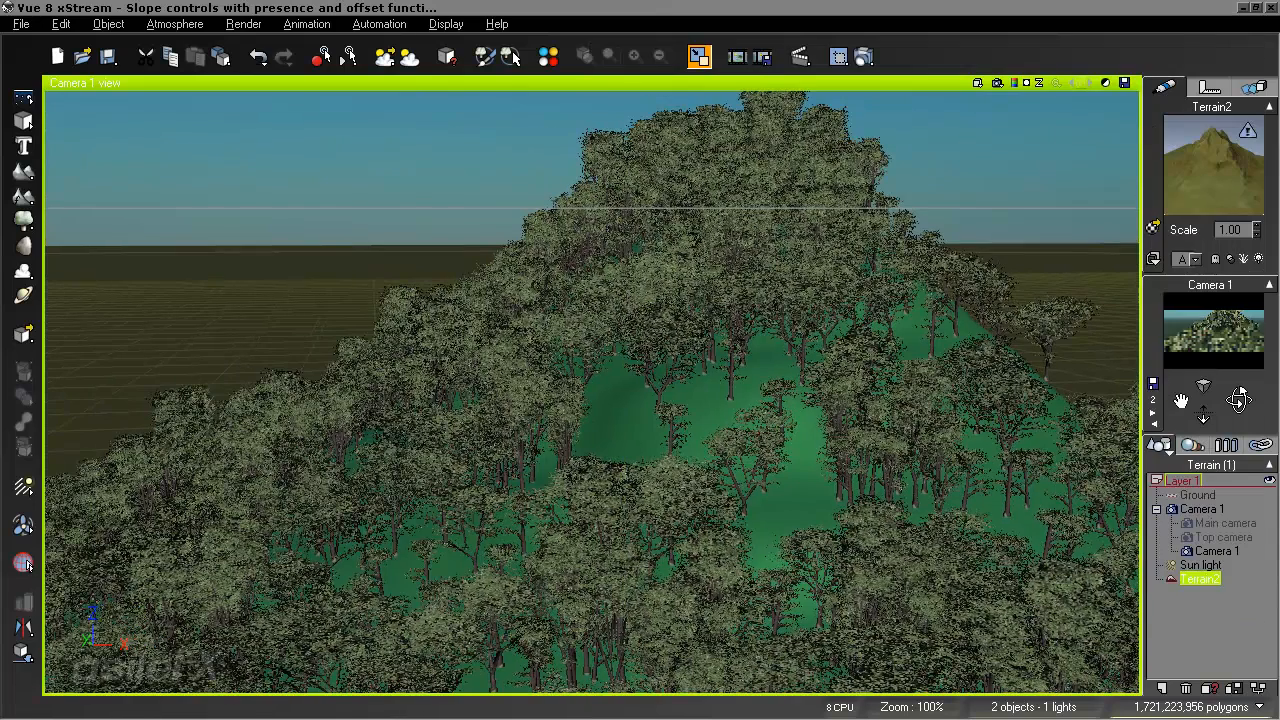
left_click_drag(1239, 399, 1229, 390)
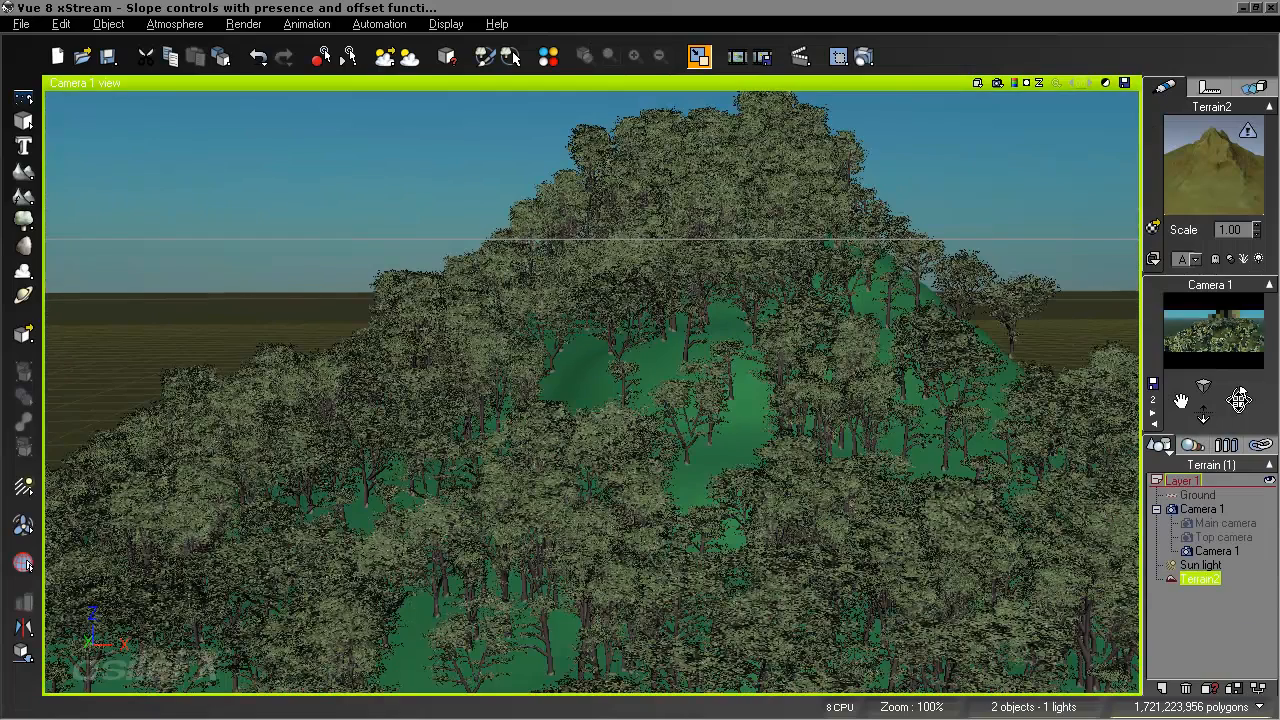
Render the Camera 1 view to examine the tree coverage on the mountain and close the finished render.
left_click(865, 56)
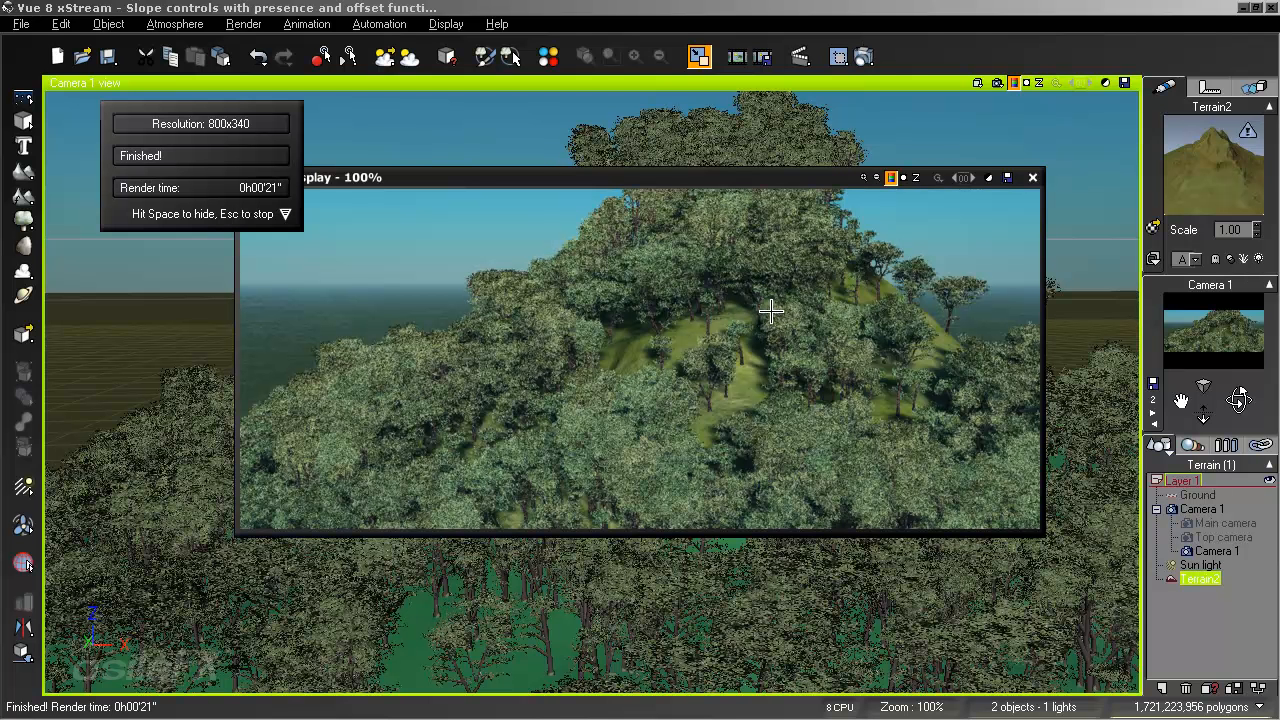
left_click(1031, 177)
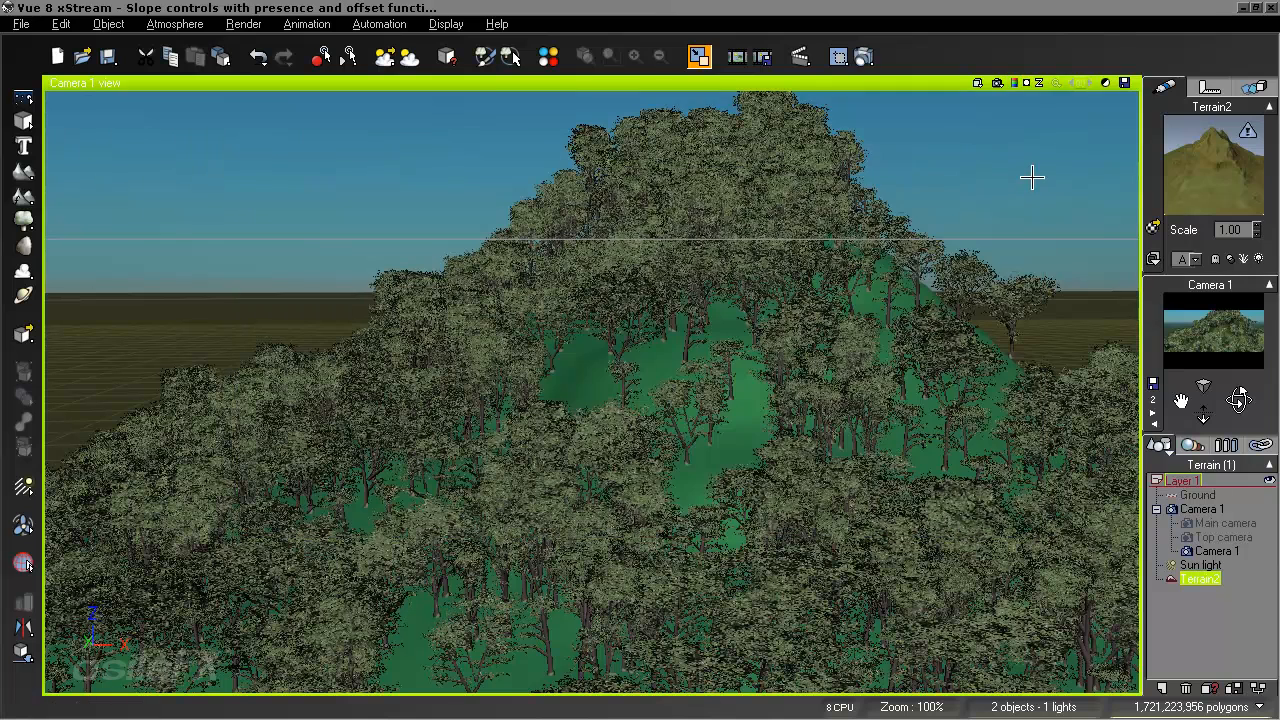
Rename the lower EcoSystem layer in Terrain2's material as "Inner forest".
double_click(1217, 156)
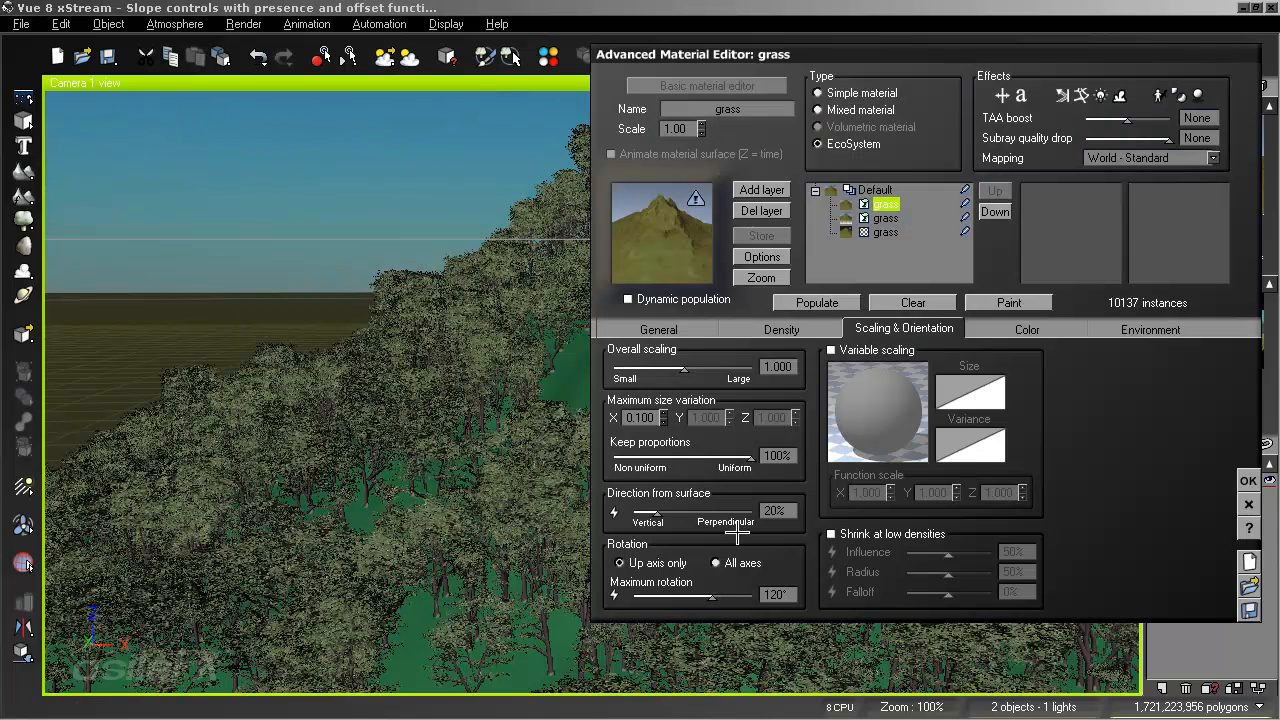
left_click(878, 218)
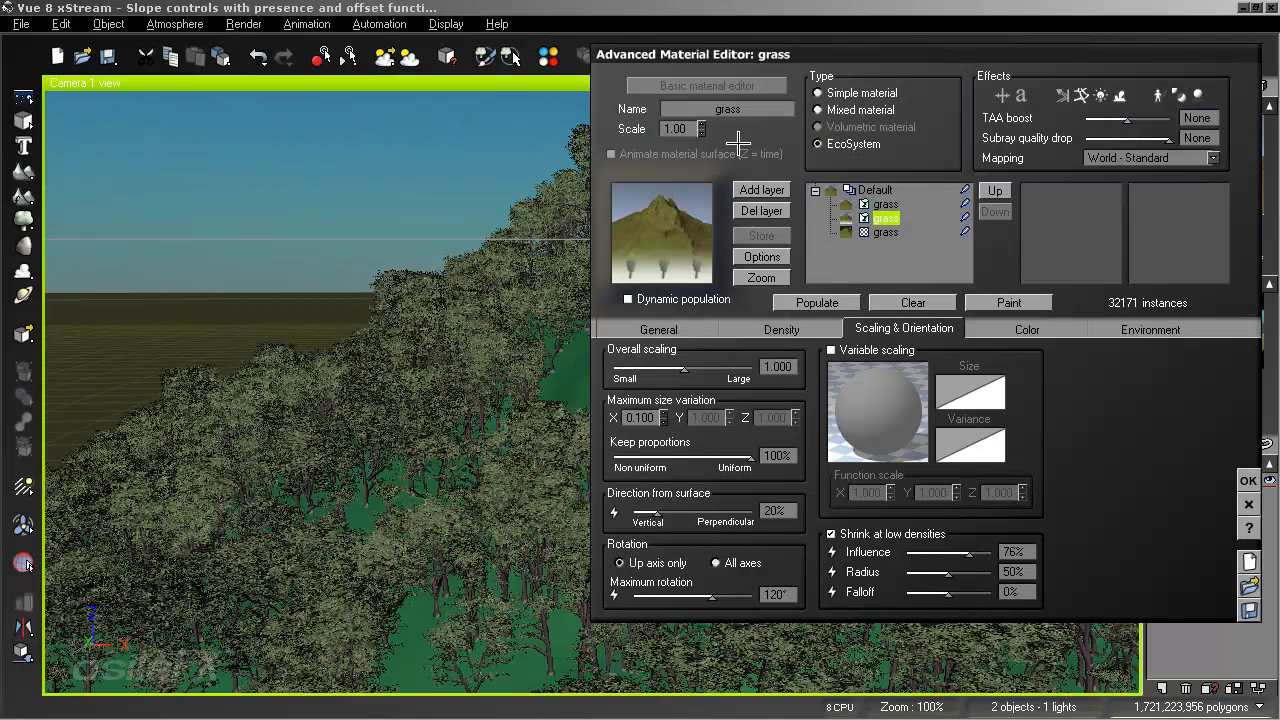
double_click(757, 106)
key("BackSpace")
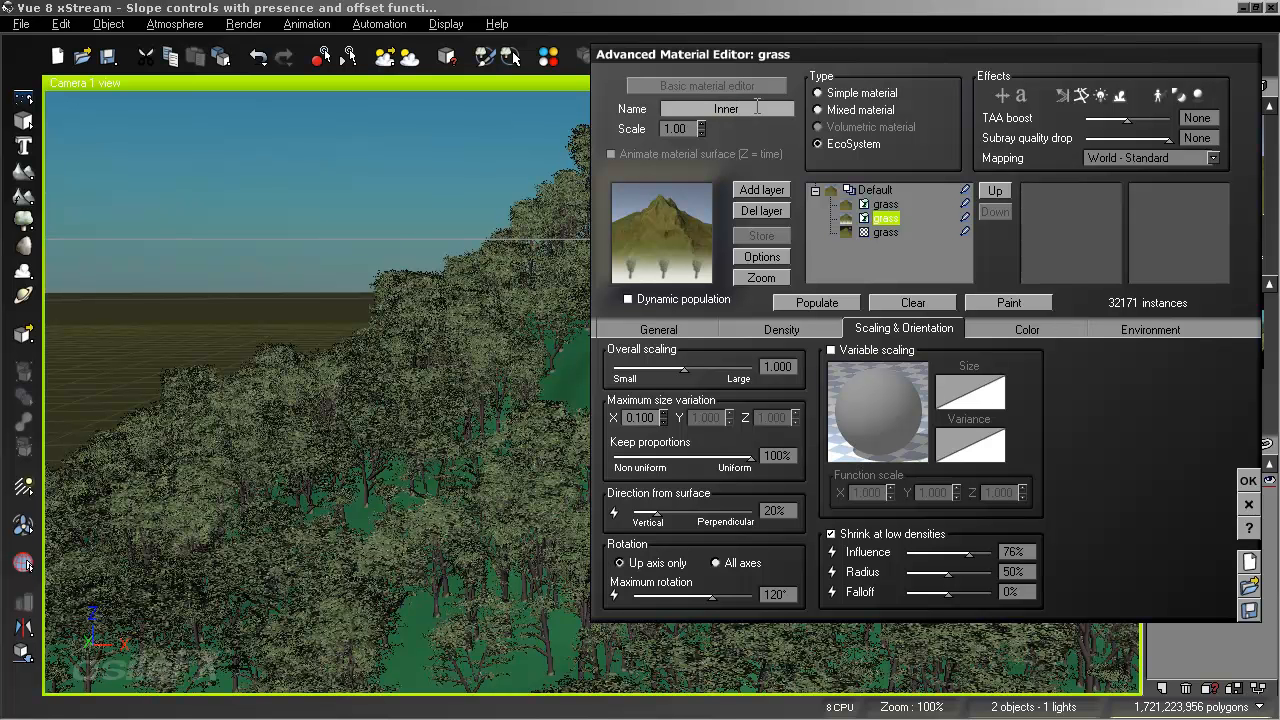
type("Inner forest")
key("Return")
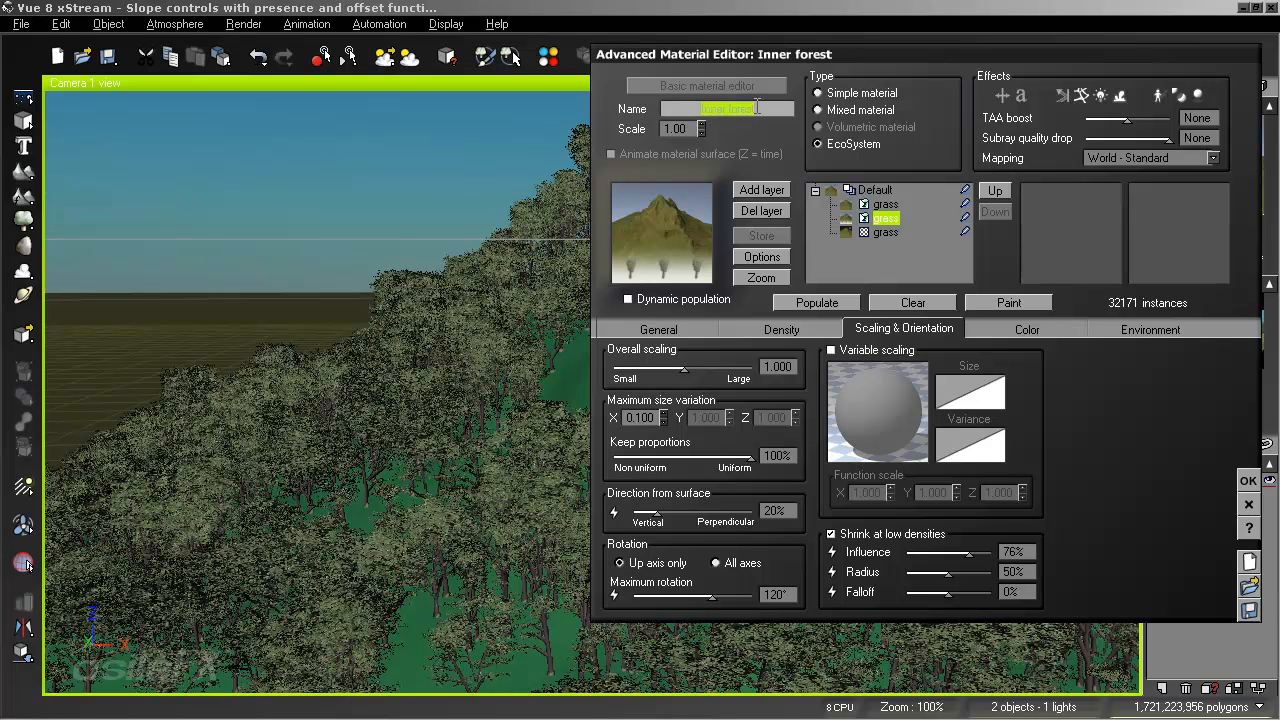
Rename the upper EcoSystem layer as "Forest edge".
left_click(885, 204)
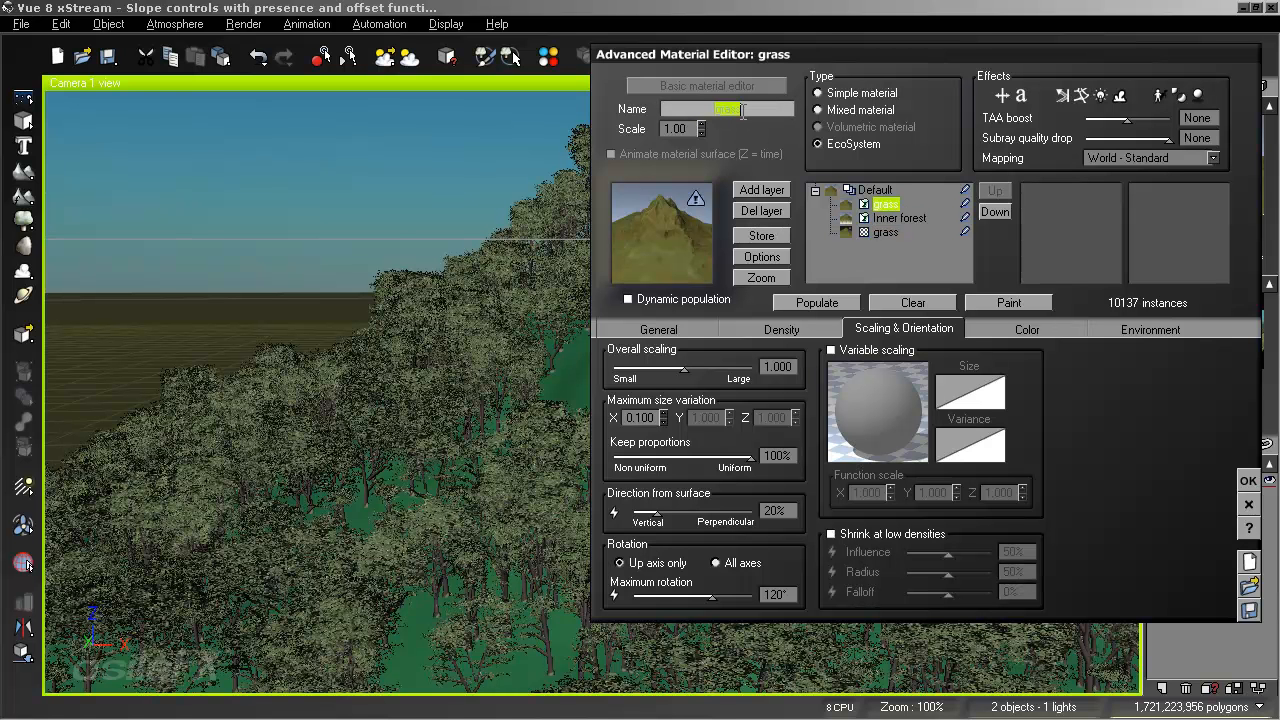
type("Forest edge")
key("Return")
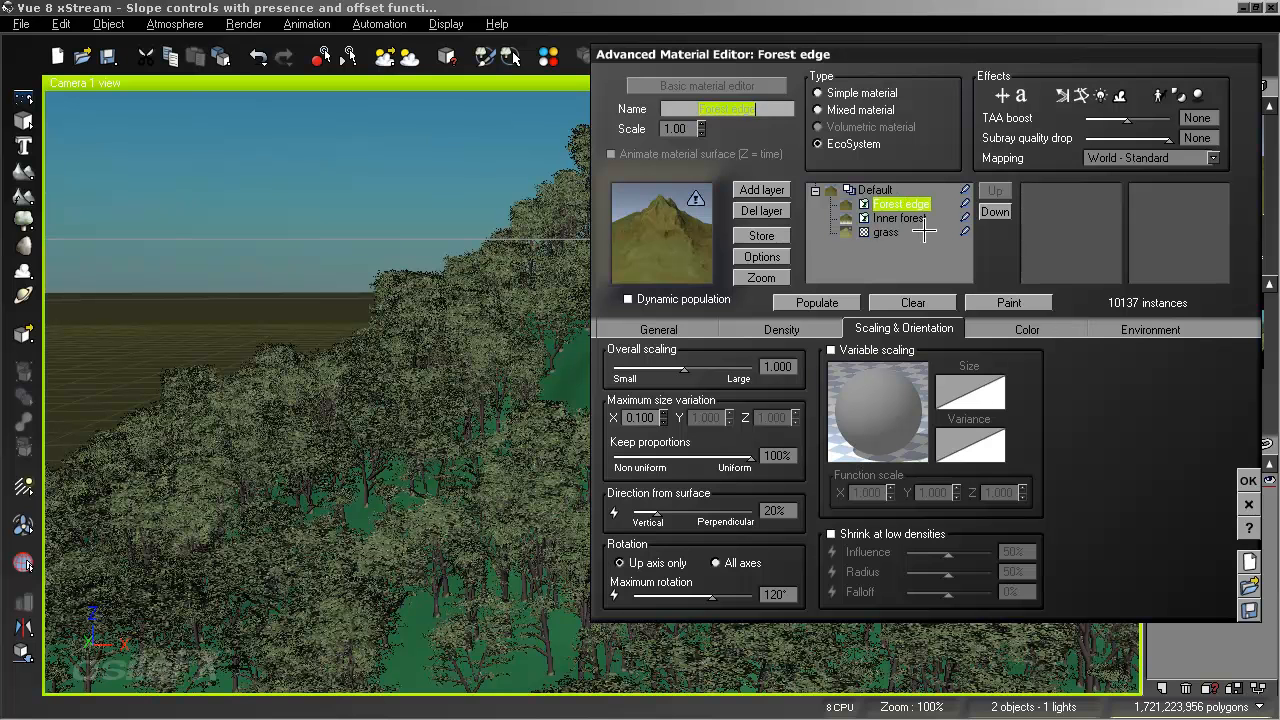
Disable shrinking at low densities for the Inner forest layer and repopulate the Inner forest and Forest edge layers.
left_click(916, 218)
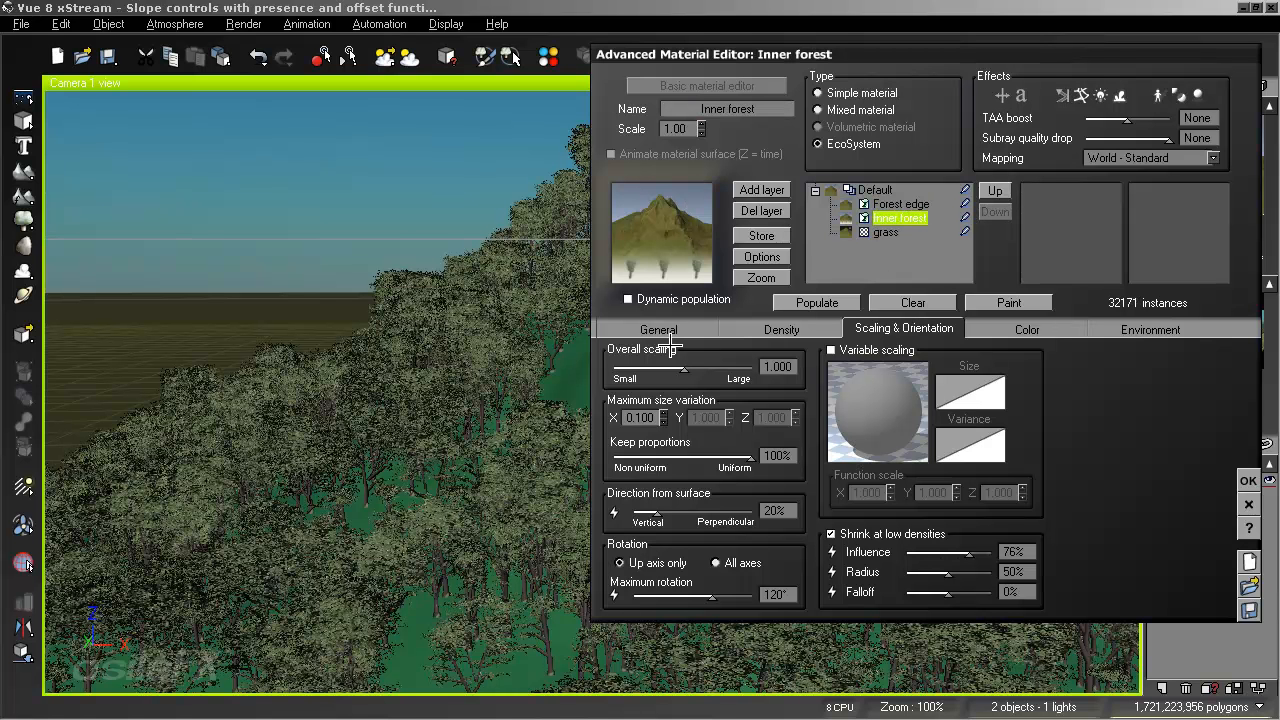
left_click(865, 533)
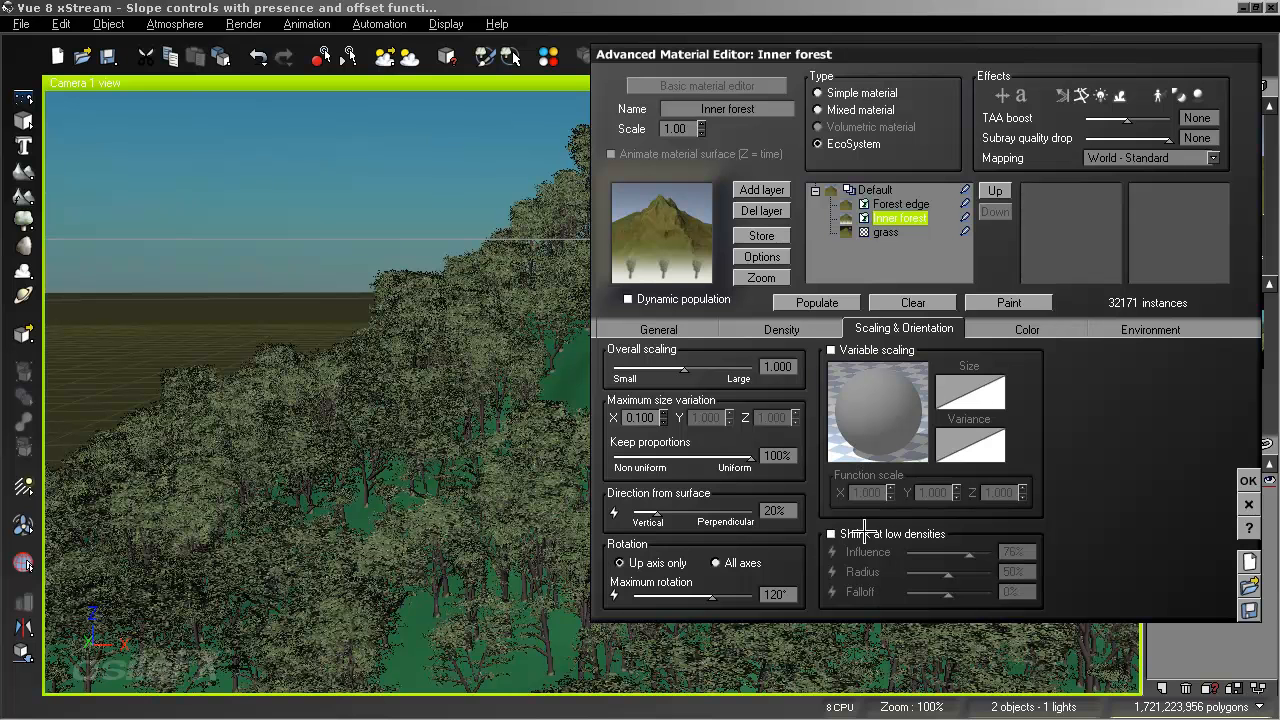
left_click(834, 302)
left_click(893, 204)
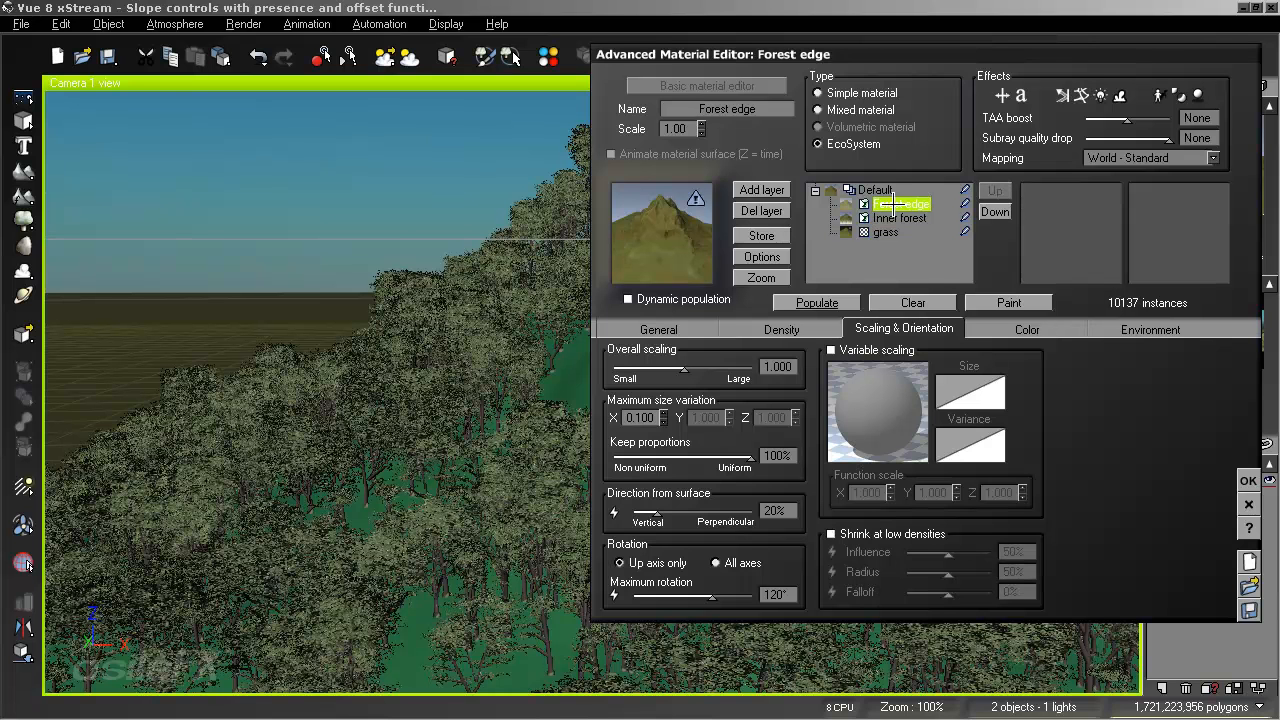
left_click(656, 333)
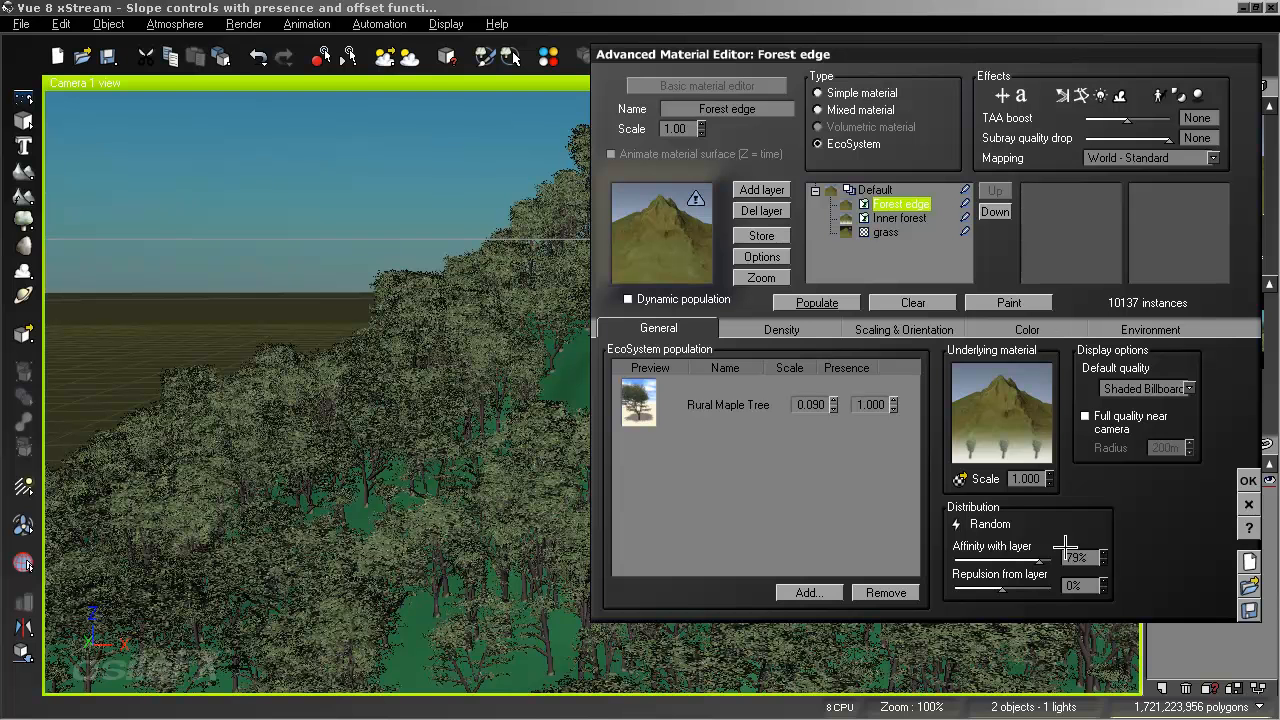
left_click(838, 309)
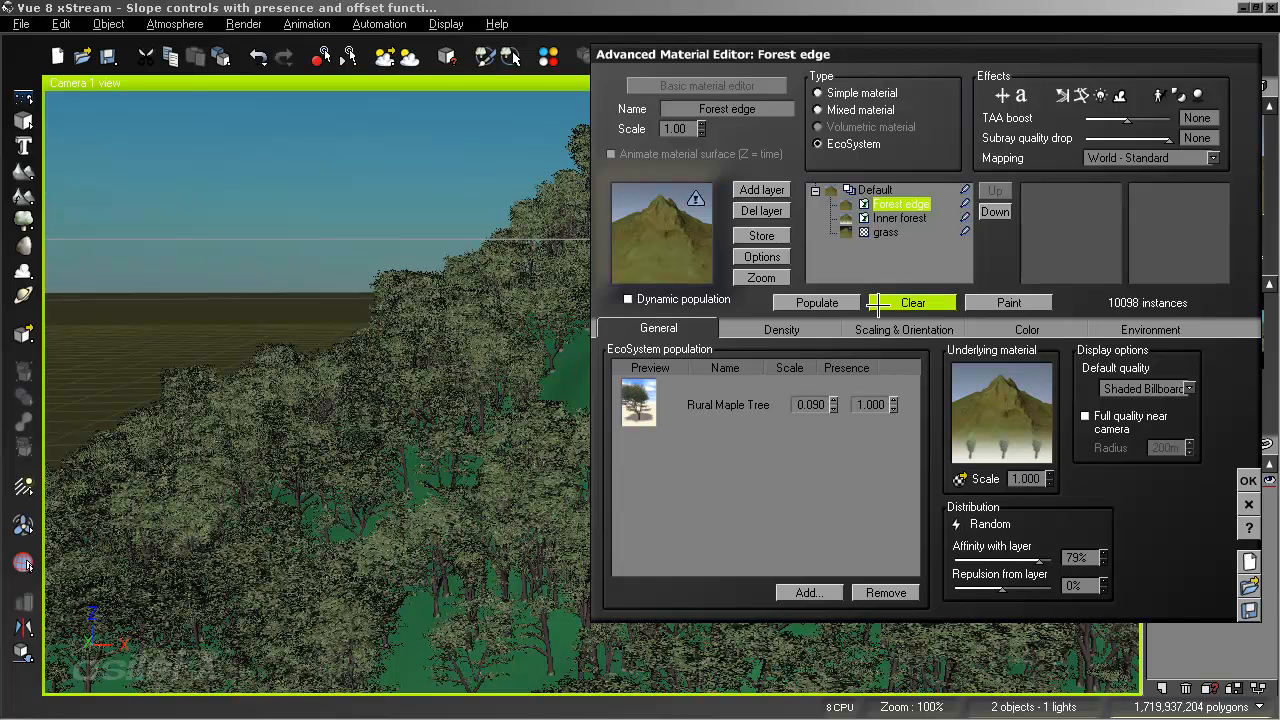
Copy the Map node from the function that controls the Inner forest layer's offset from surface, and leave that function.
left_click(885, 218)
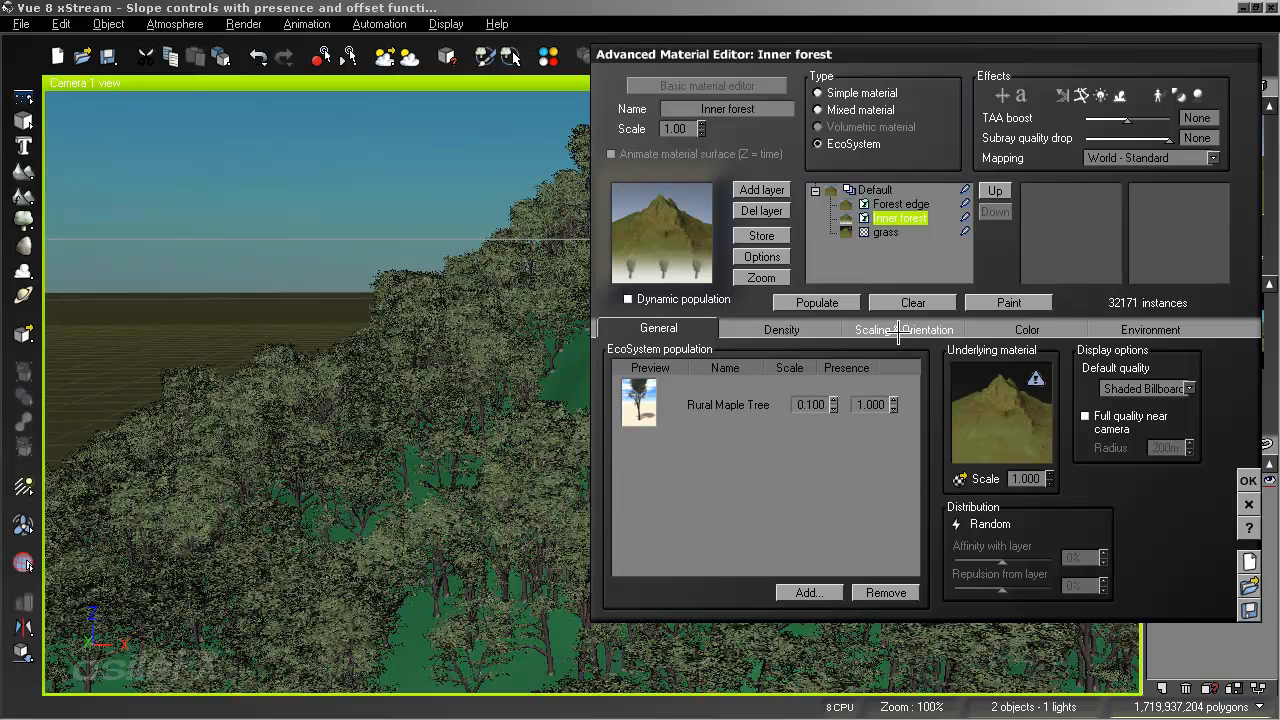
left_click(795, 333)
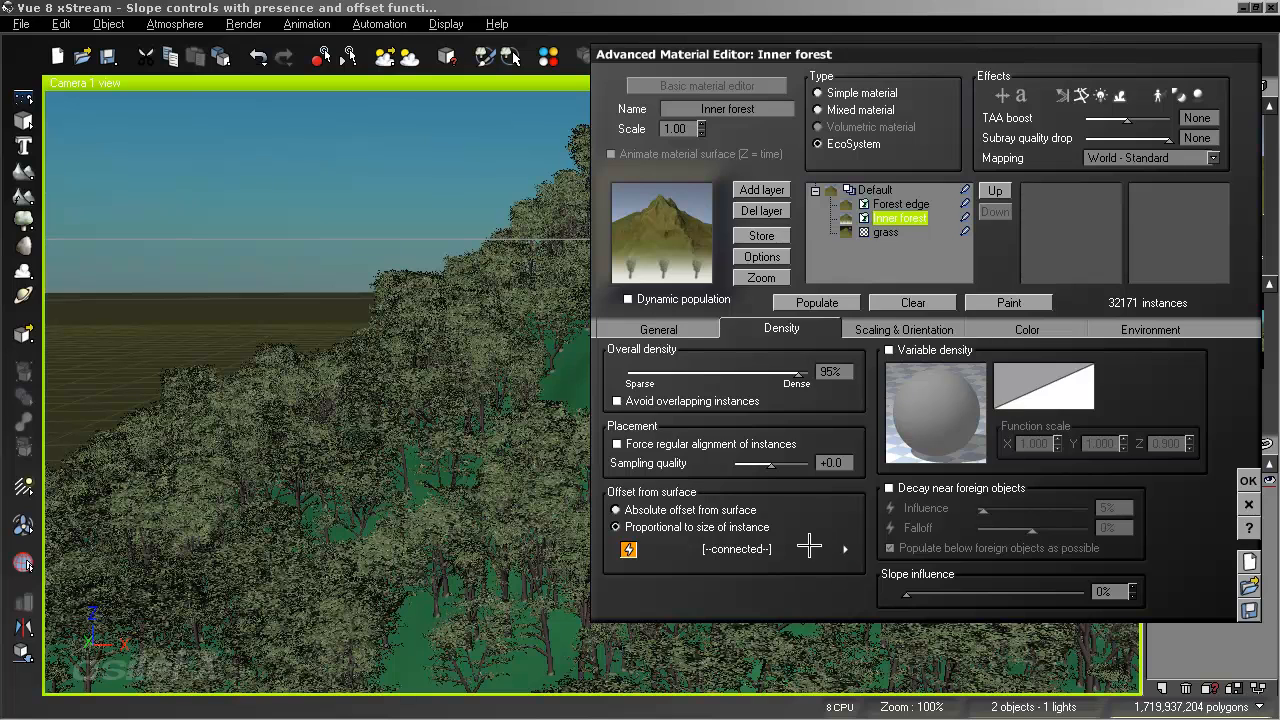
left_click(848, 545)
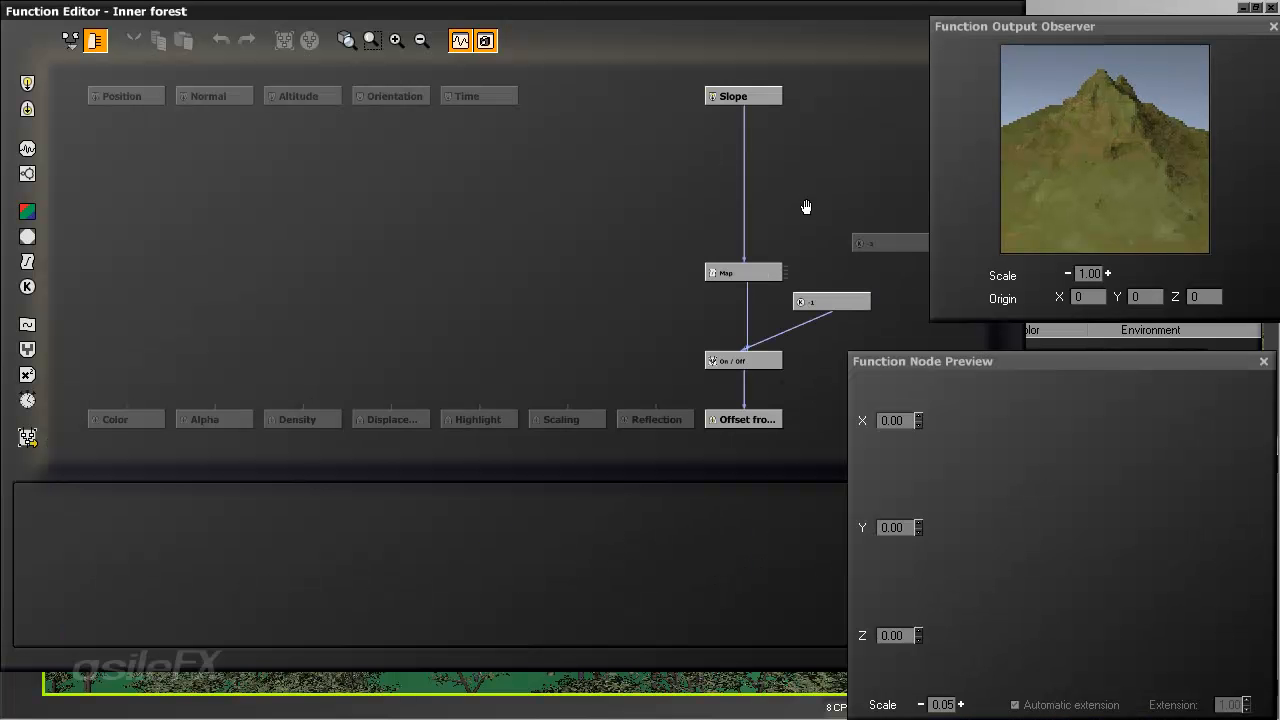
left_click_drag(803, 206, 640, 180)
left_click(566, 249)
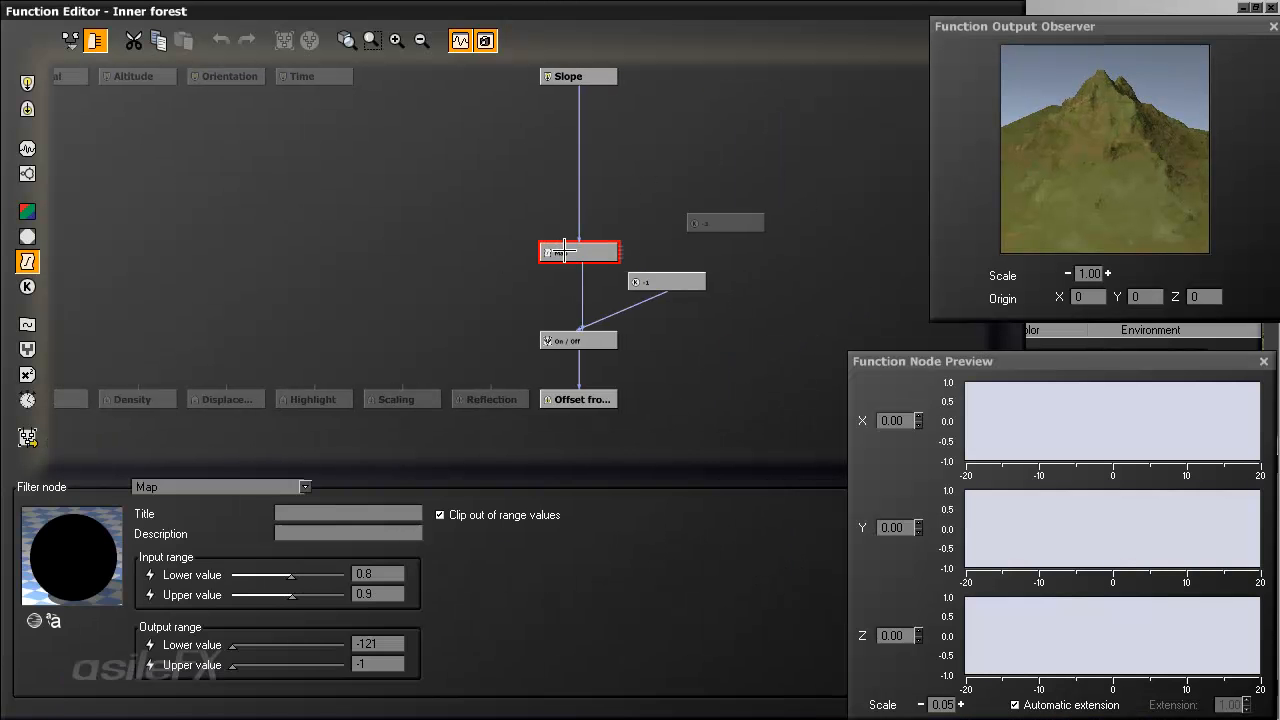
left_click(609, 230)
left_click(586, 255)
left_click_drag(771, 518, 553, 477)
left_click(794, 512)
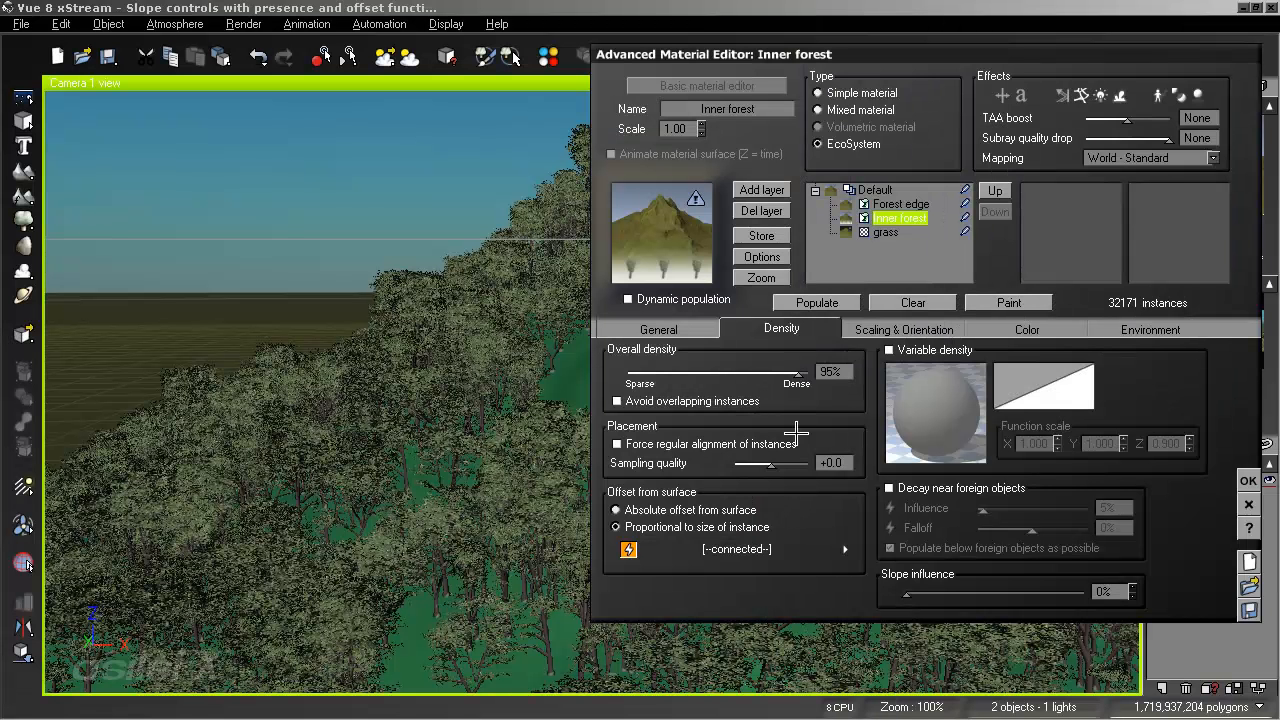
Drive the Forest edge layer's offset from surface with a function, connecting the Slope input directly to the offset output.
left_click(897, 204)
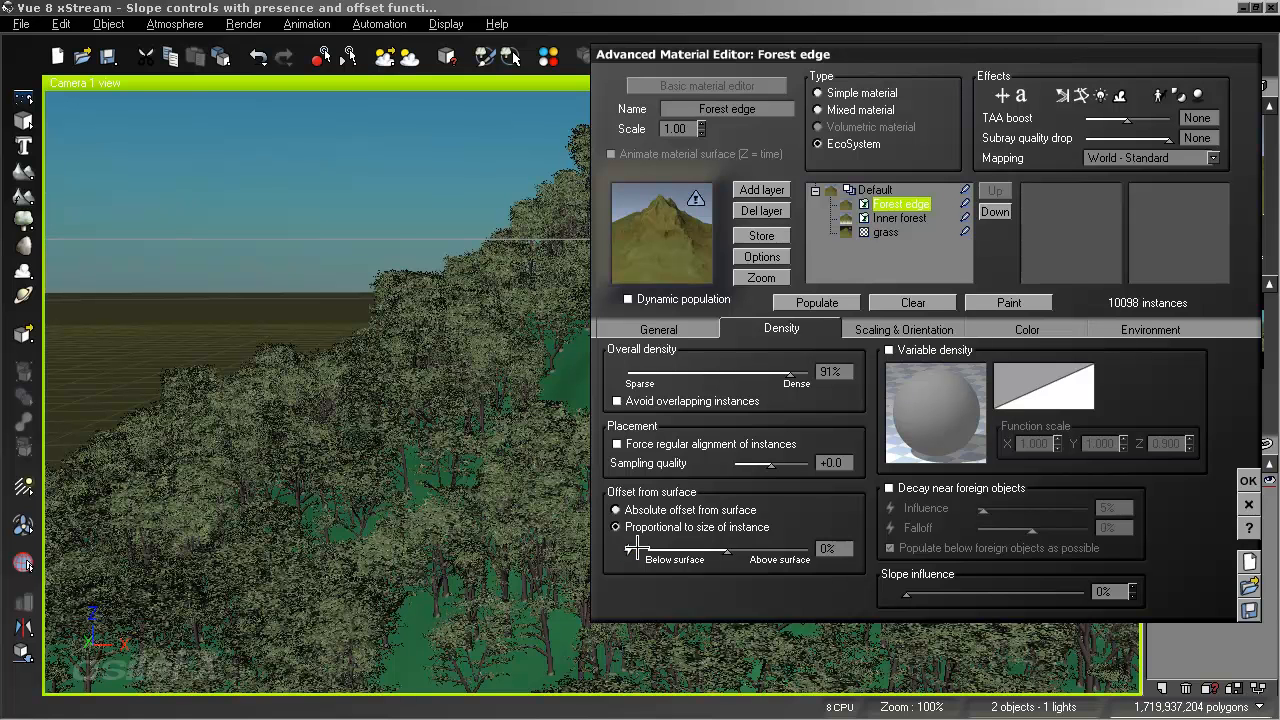
left_click(628, 549)
left_click_drag(733, 398, 400, 96)
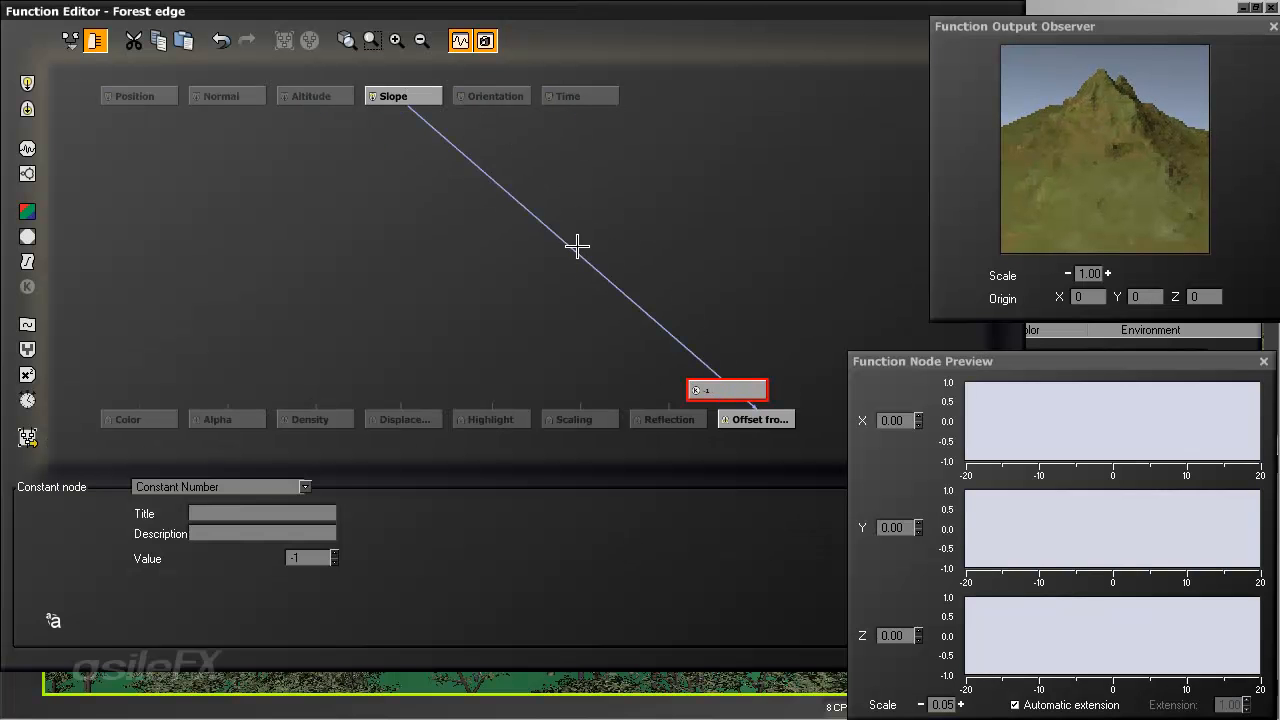
Insert the copied Map node between Slope and the offset output, removing the temporary Filter node and the unused constant node.
left_click(572, 241)
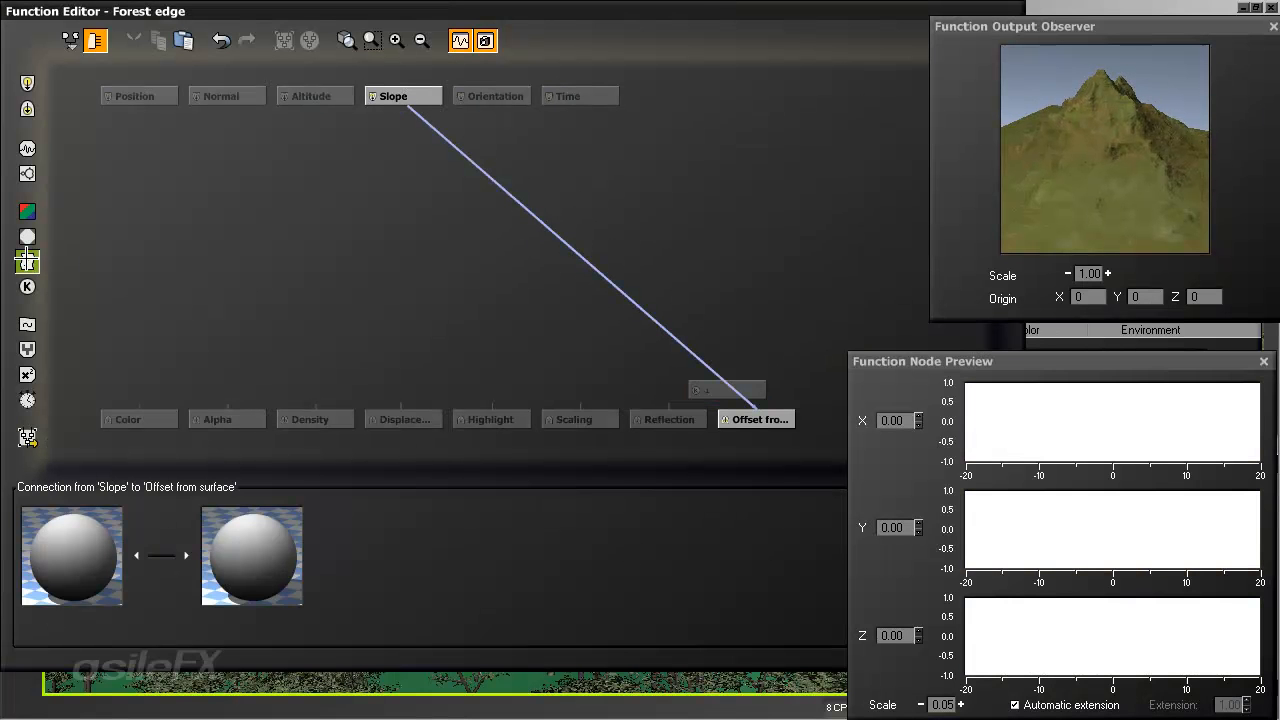
left_click(27, 260)
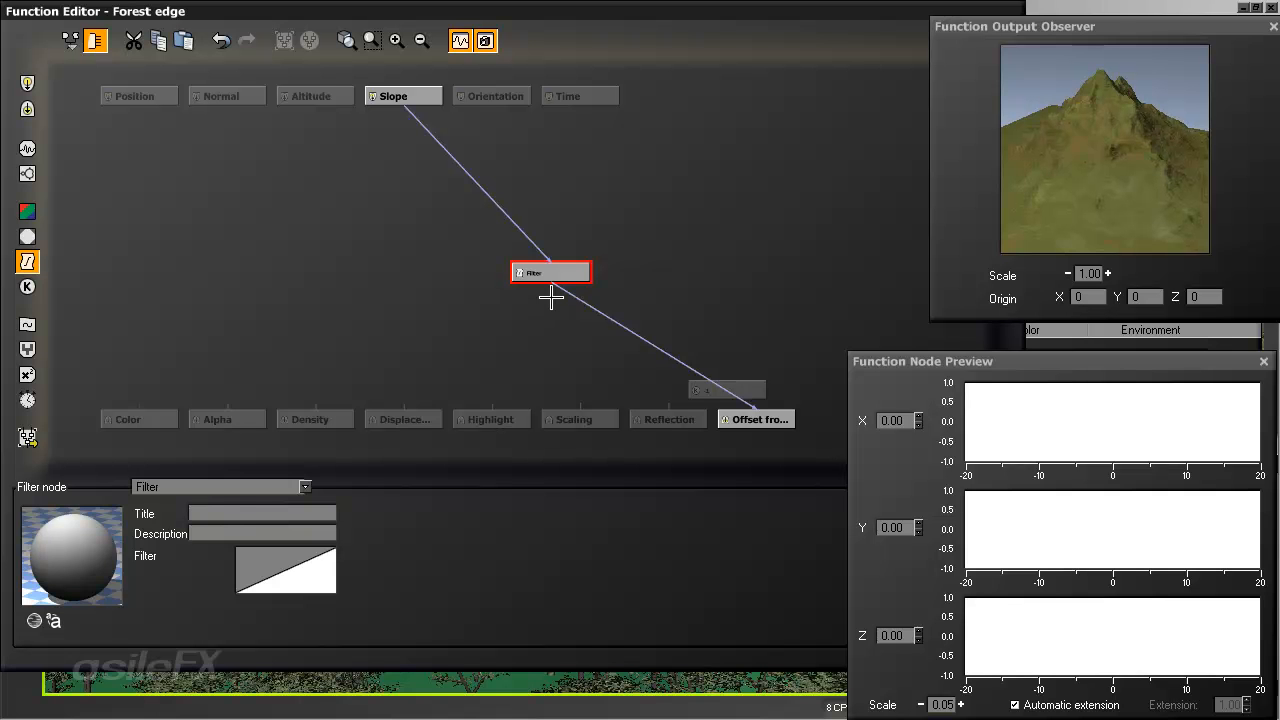
key("ctrl+v")
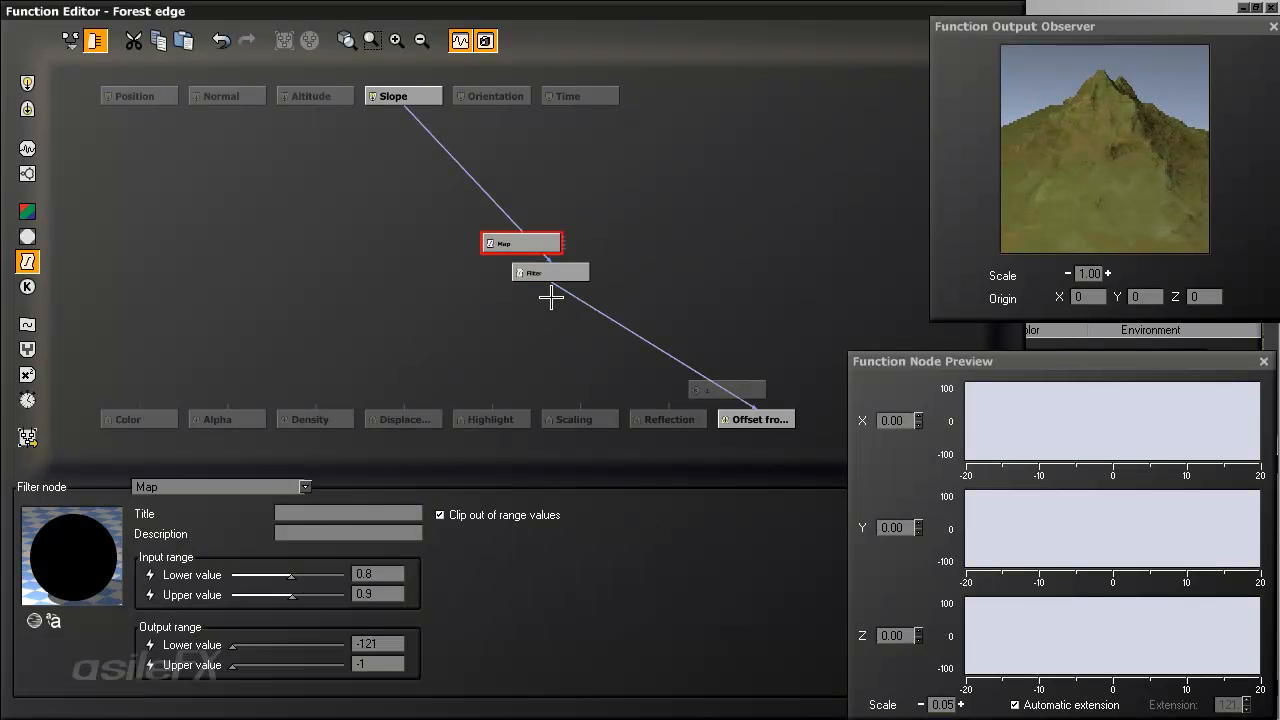
left_click_drag(519, 240, 401, 269)
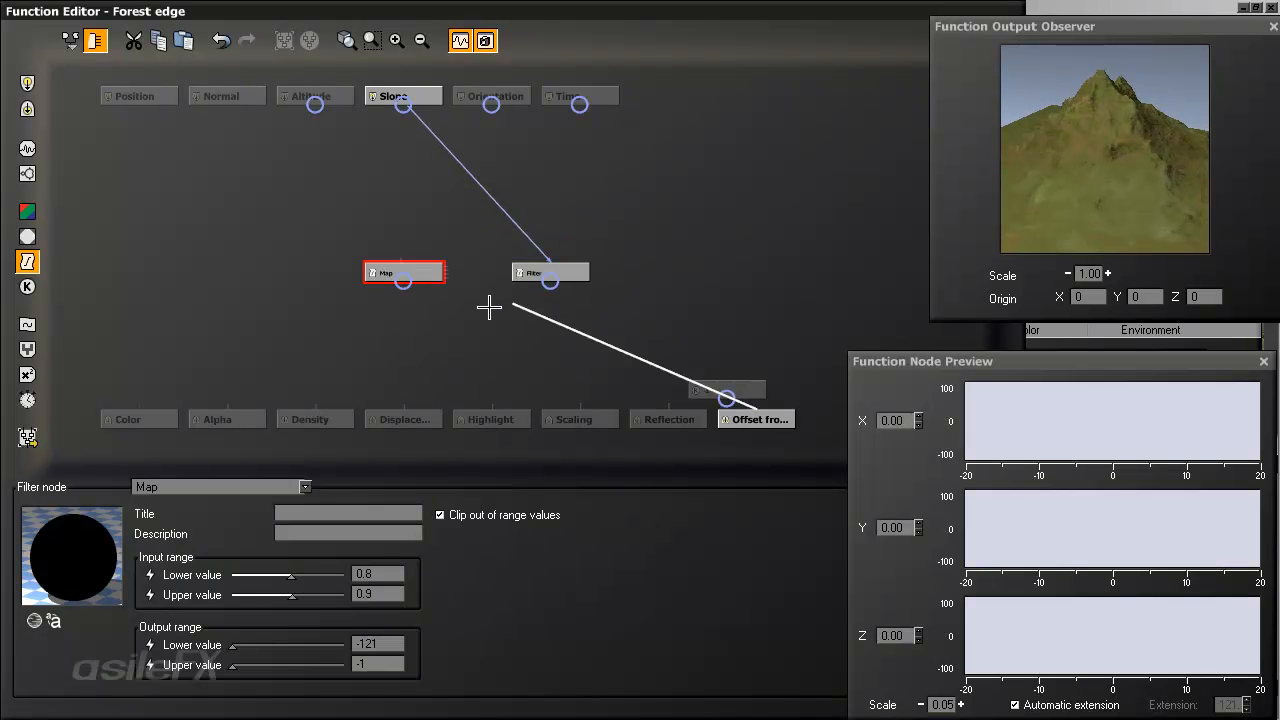
left_click(545, 268)
key("Delete")
left_click_drag(404, 257, 434, 243)
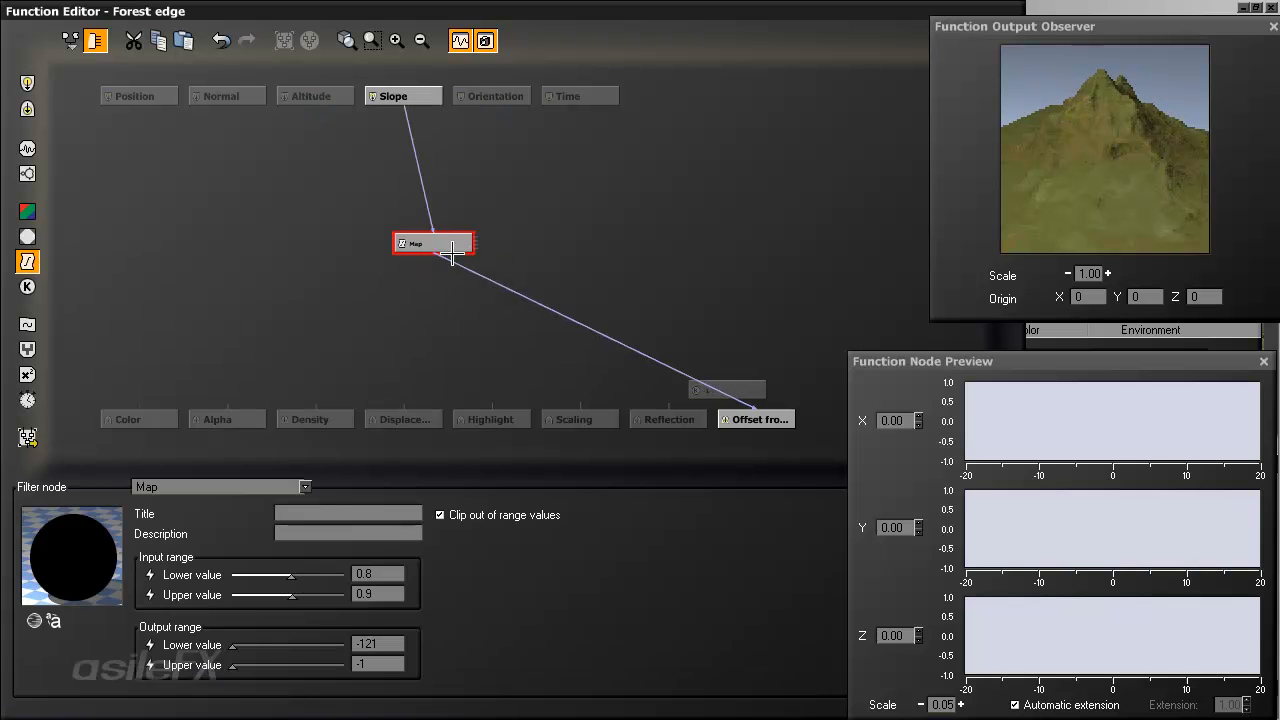
left_click(727, 389)
key("Delete")
Set the Map node's lower input value to 0.7, repopulate the Forest edge layer and accept the material.
left_click(426, 246)
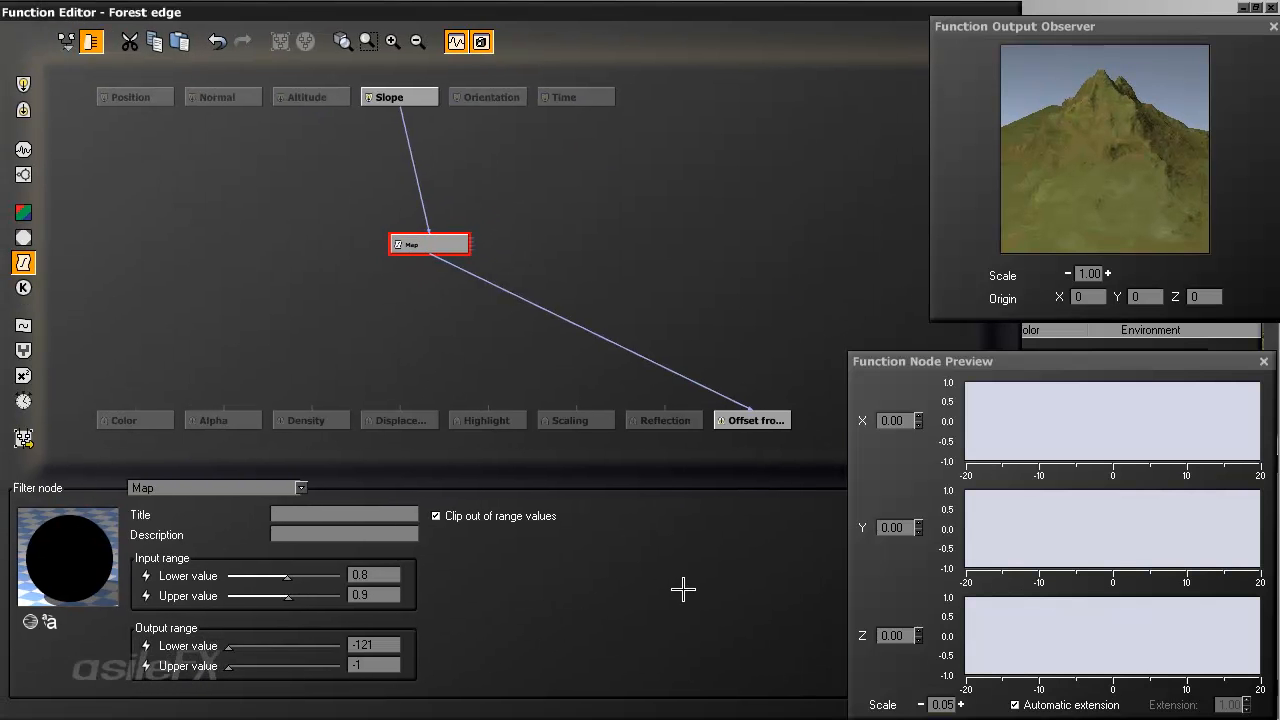
left_click(375, 568)
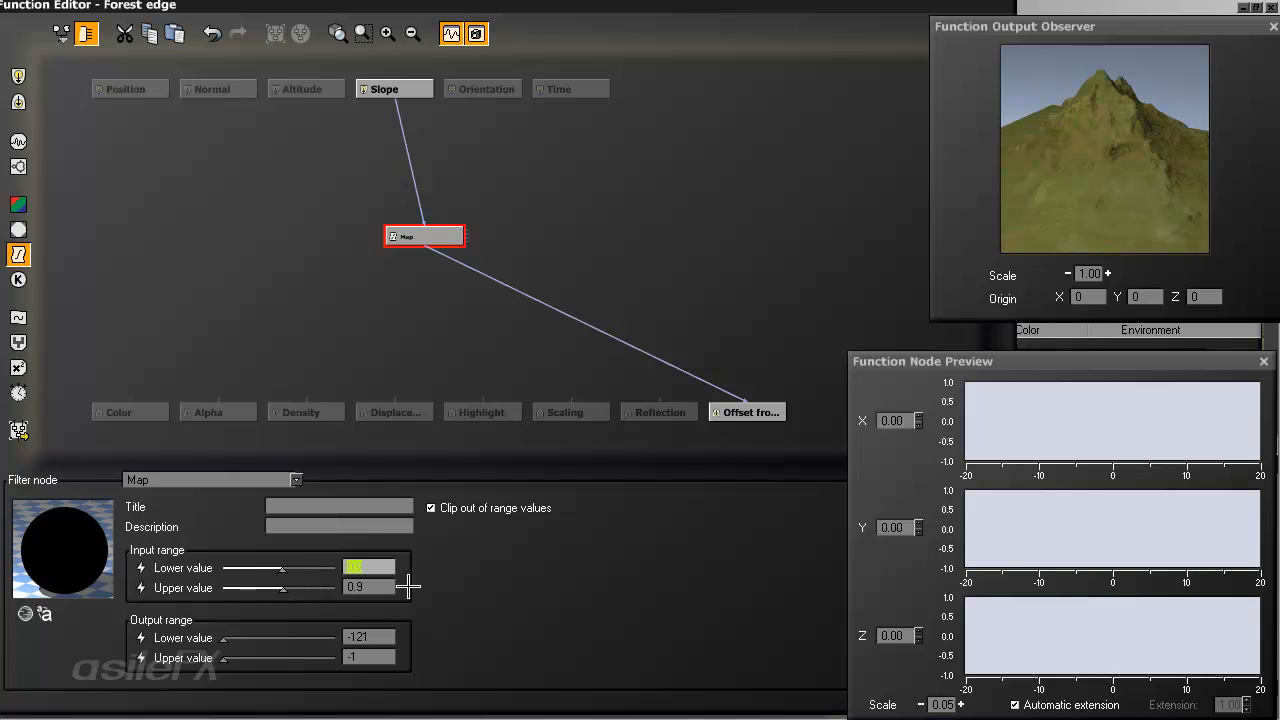
type(".7")
key("Return")
left_click(747, 530)
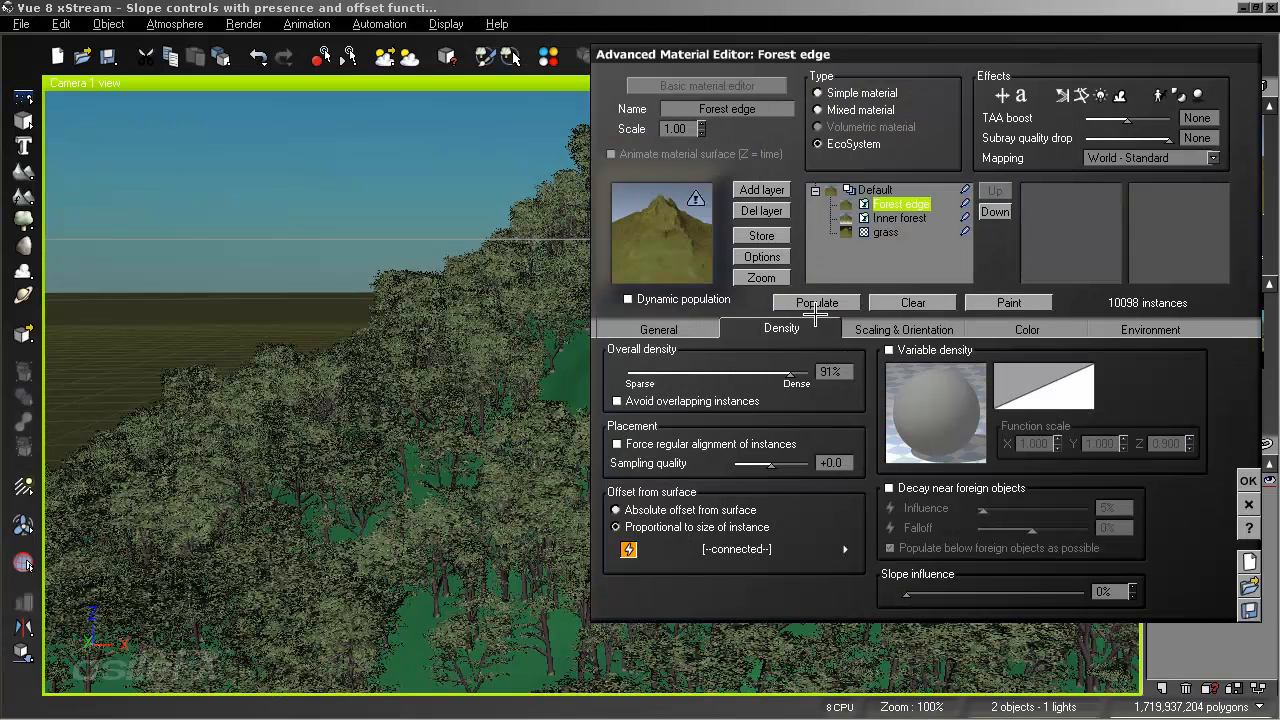
left_click(817, 303)
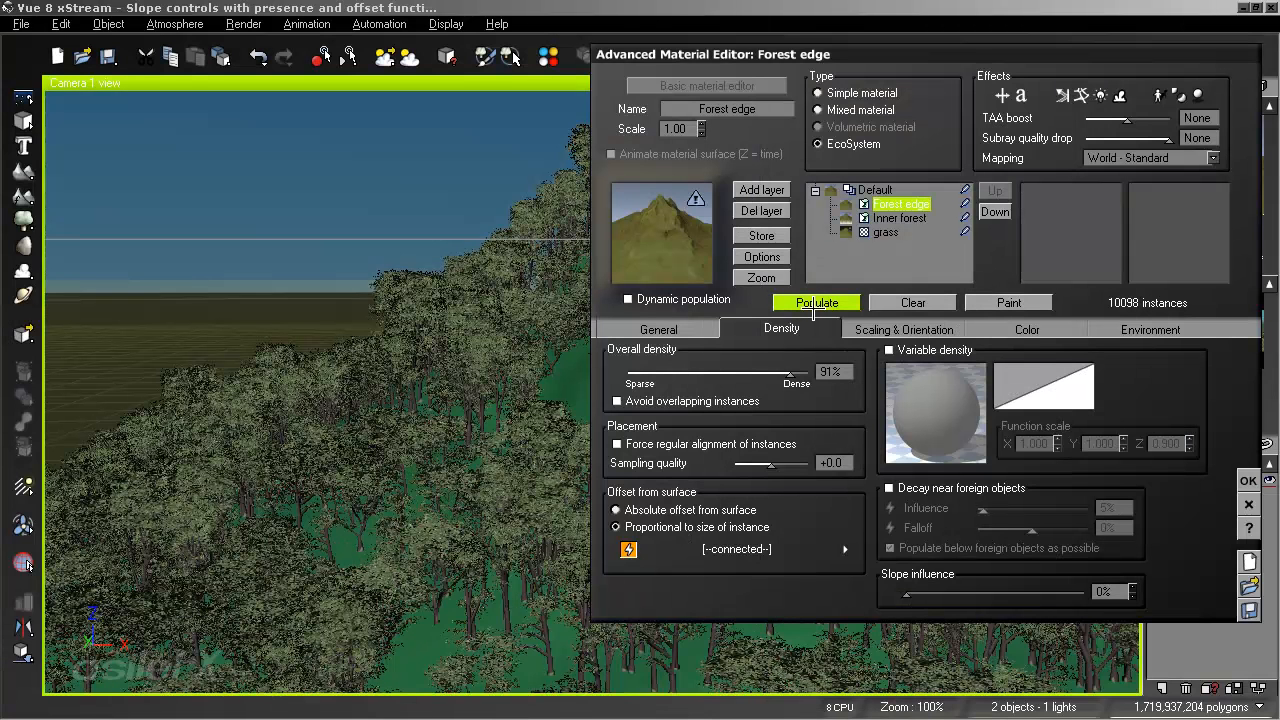
left_click(1247, 480)
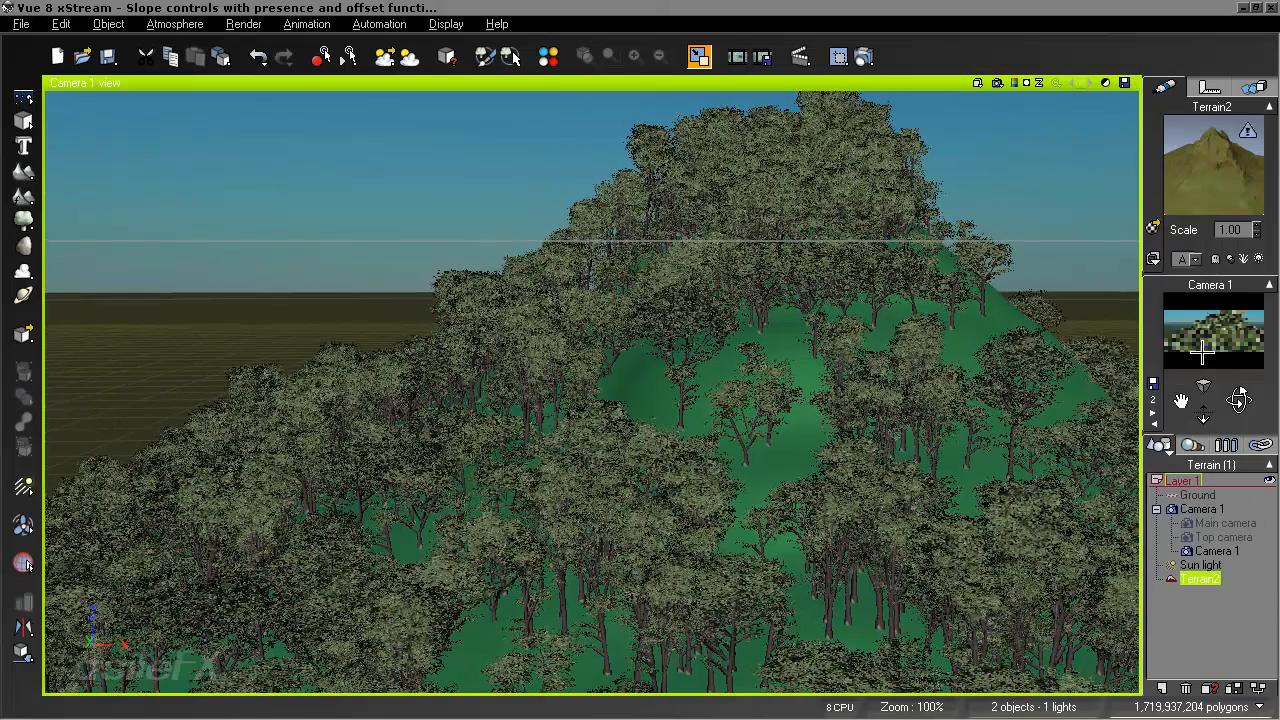
Reopen Terrain2's material for editing and delete its Forest edge layer.
left_click_drag(1203, 348, 1212, 338)
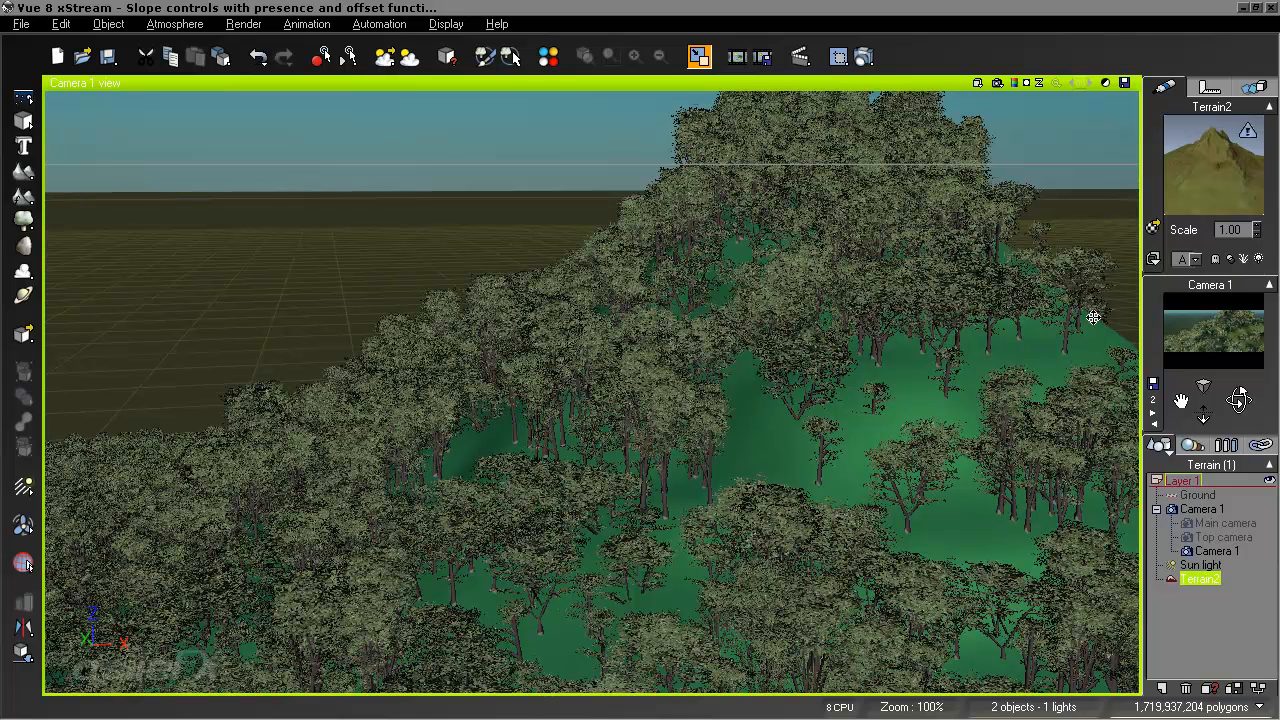
right_click(1195, 200)
left_click(1160, 208)
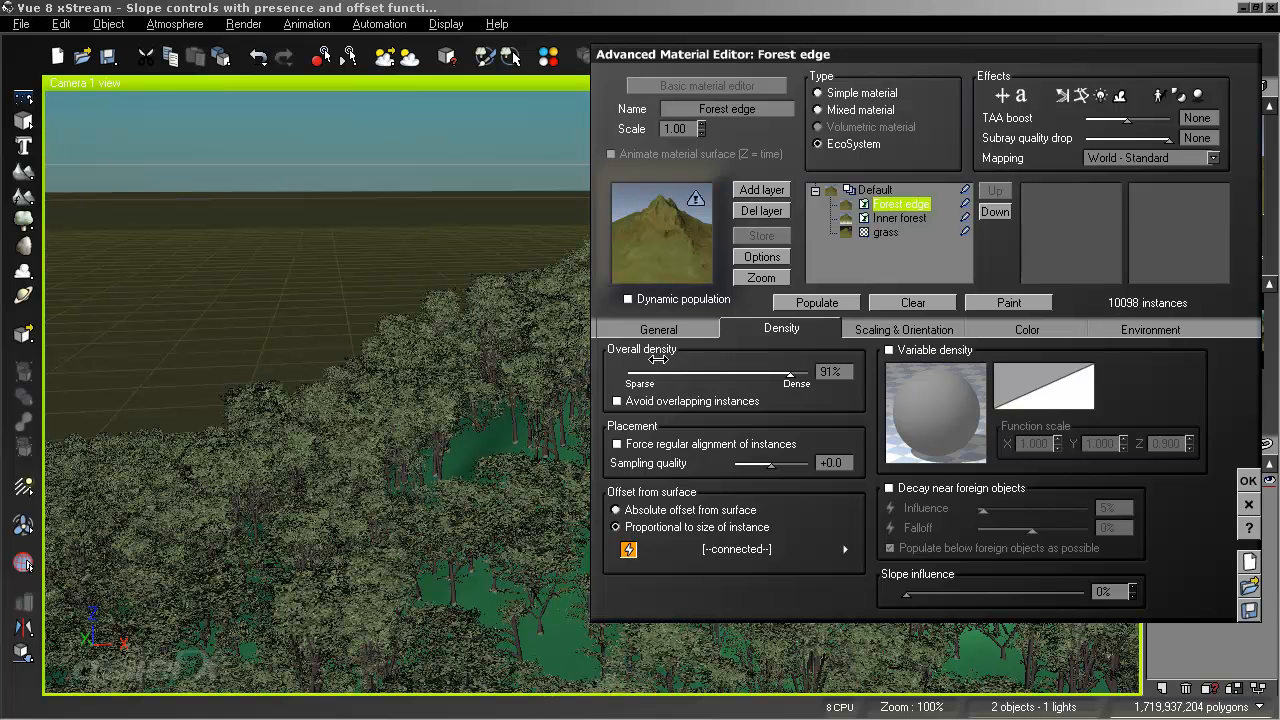
left_click(670, 331)
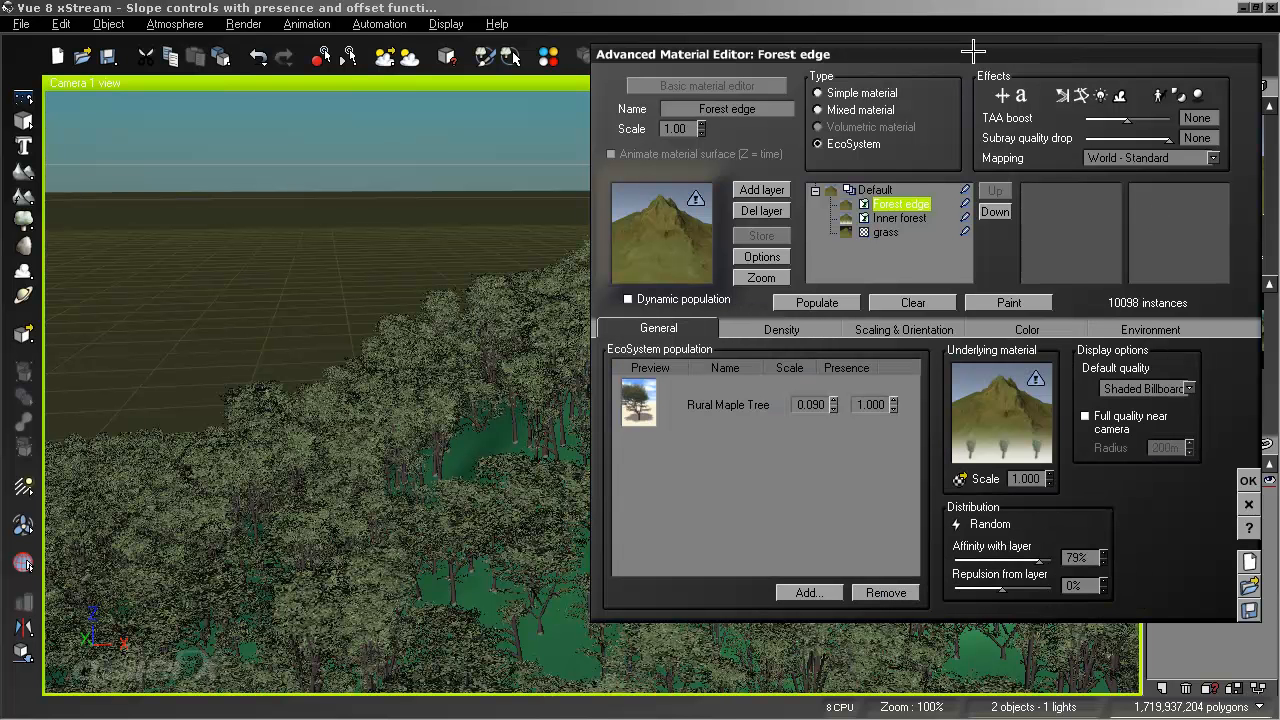
left_click(762, 211)
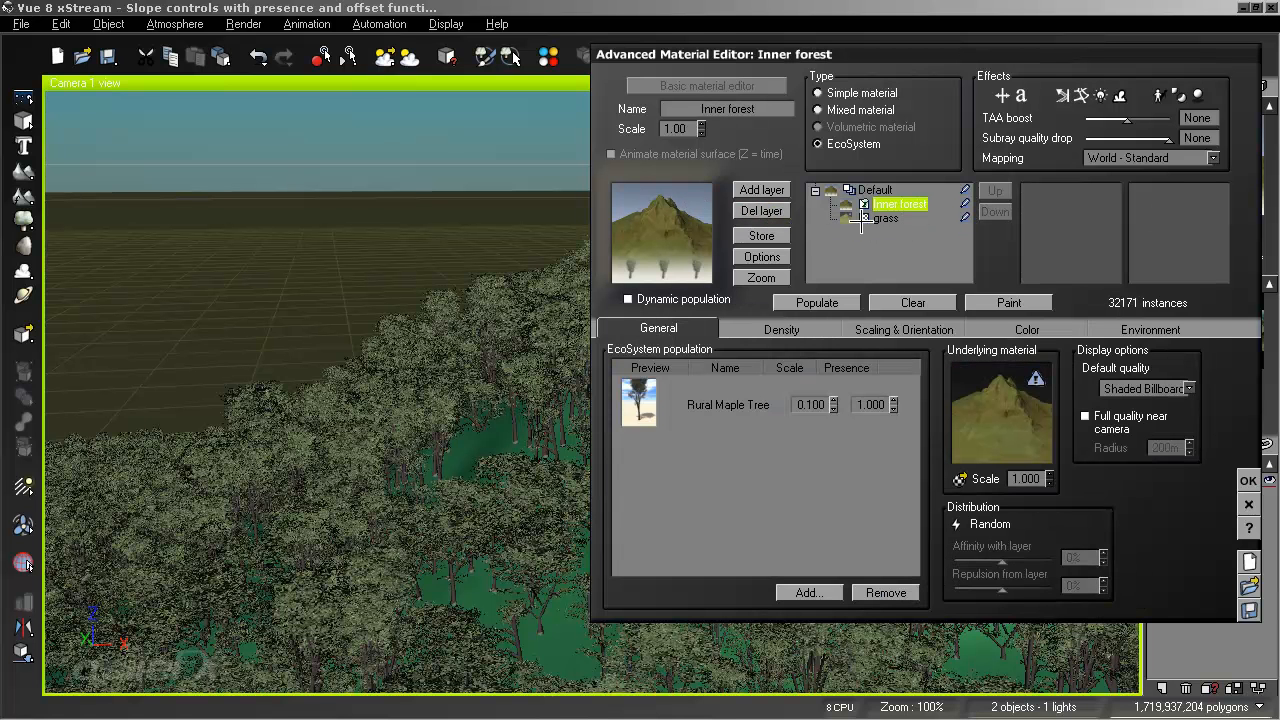
Add a second Rural Maple Tree to the Inner forest population and repopulate the layer.
left_click(808, 592)
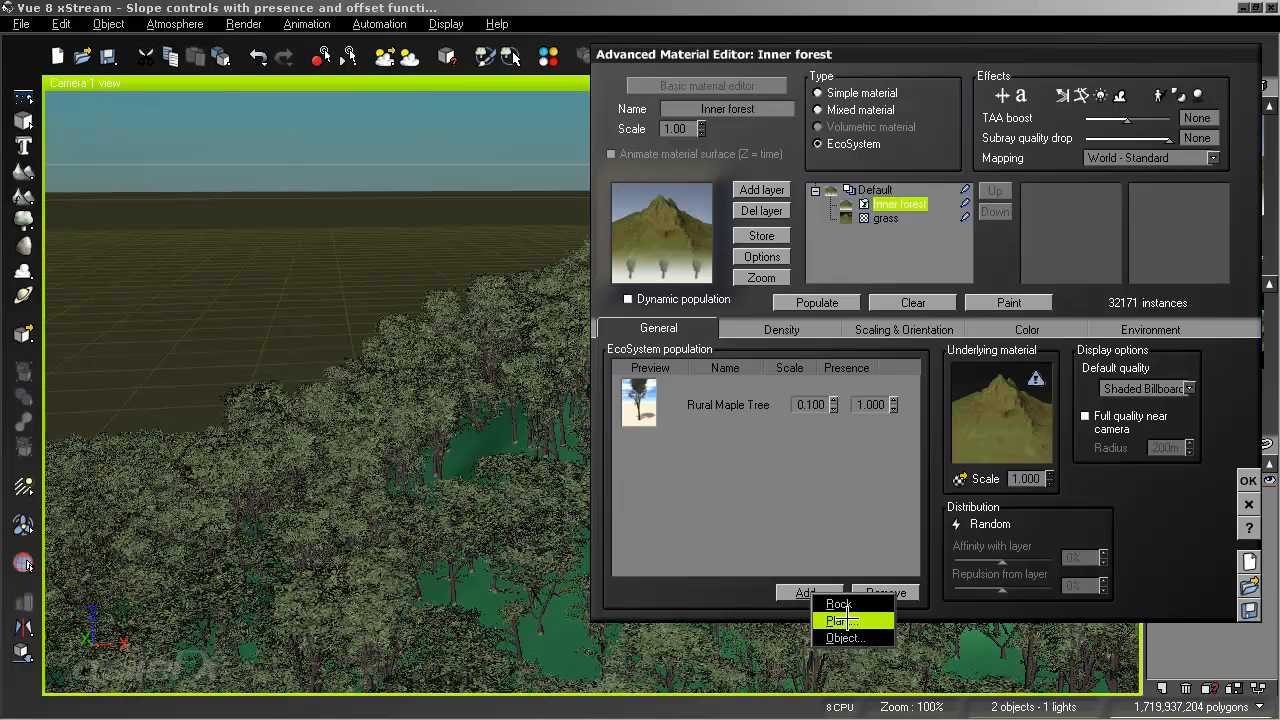
left_click(845, 620)
left_click(1200, 615)
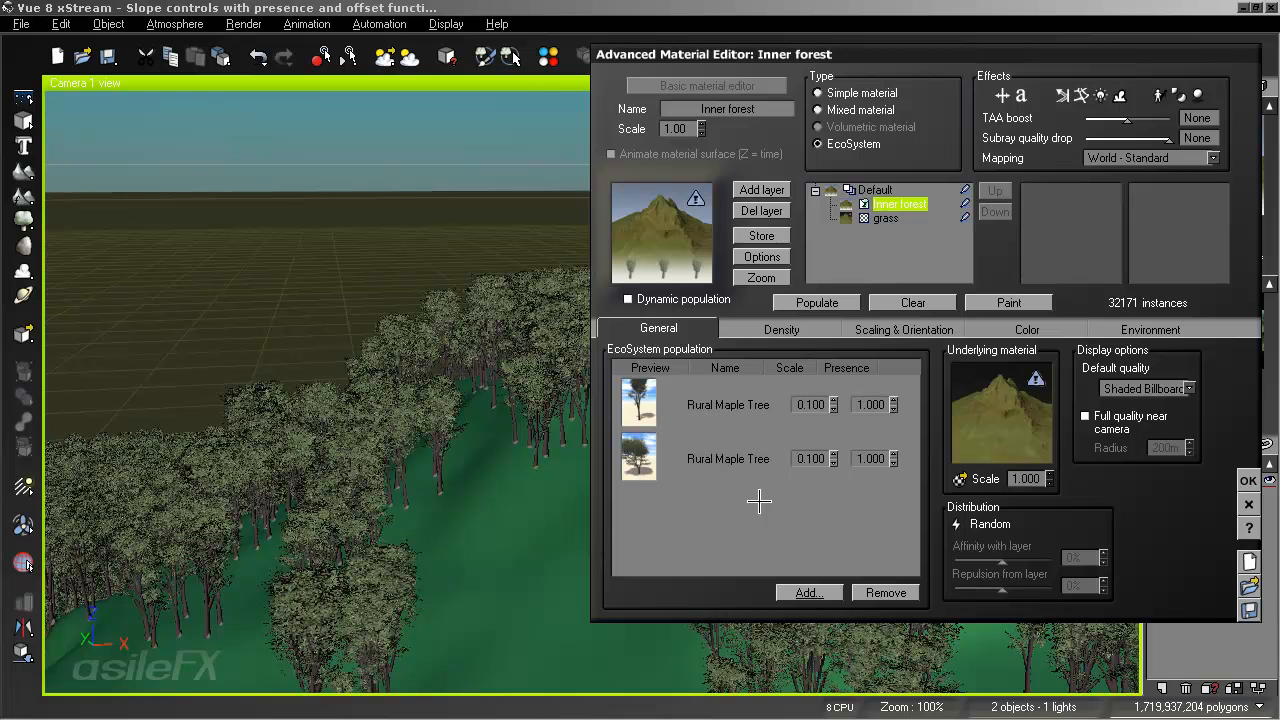
left_click(812, 592)
left_click(839, 620)
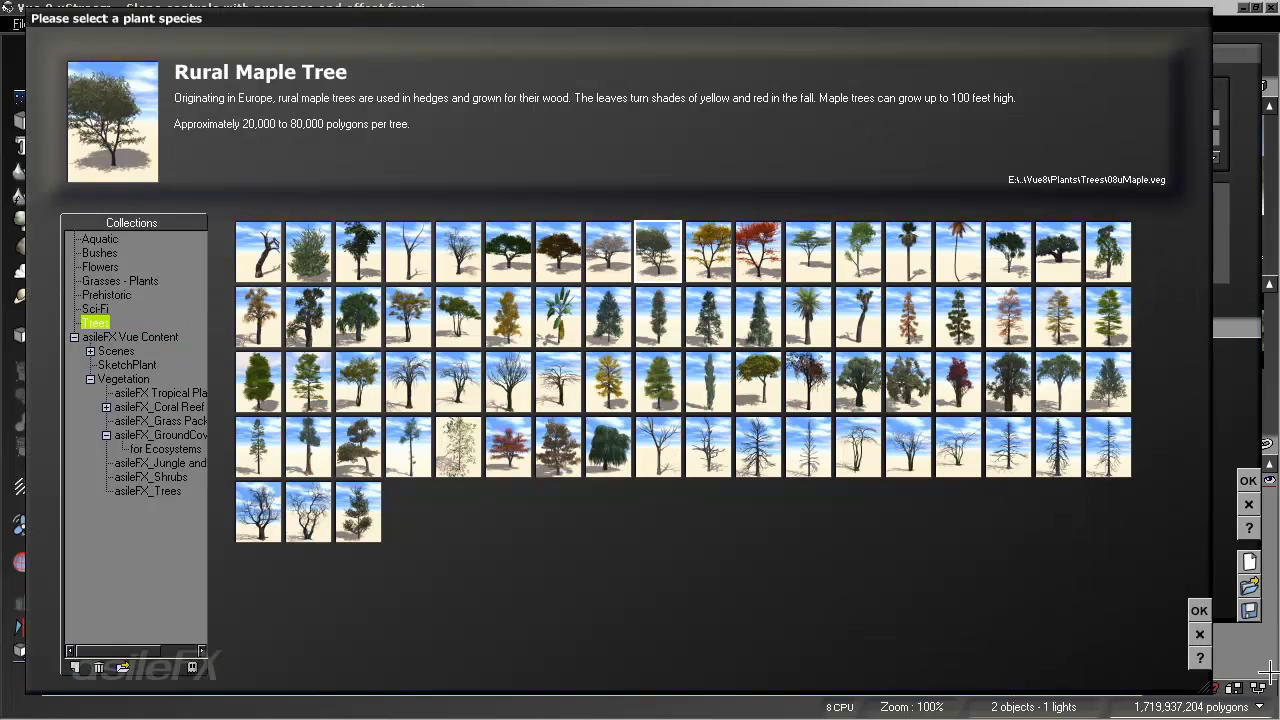
left_click(1199, 609)
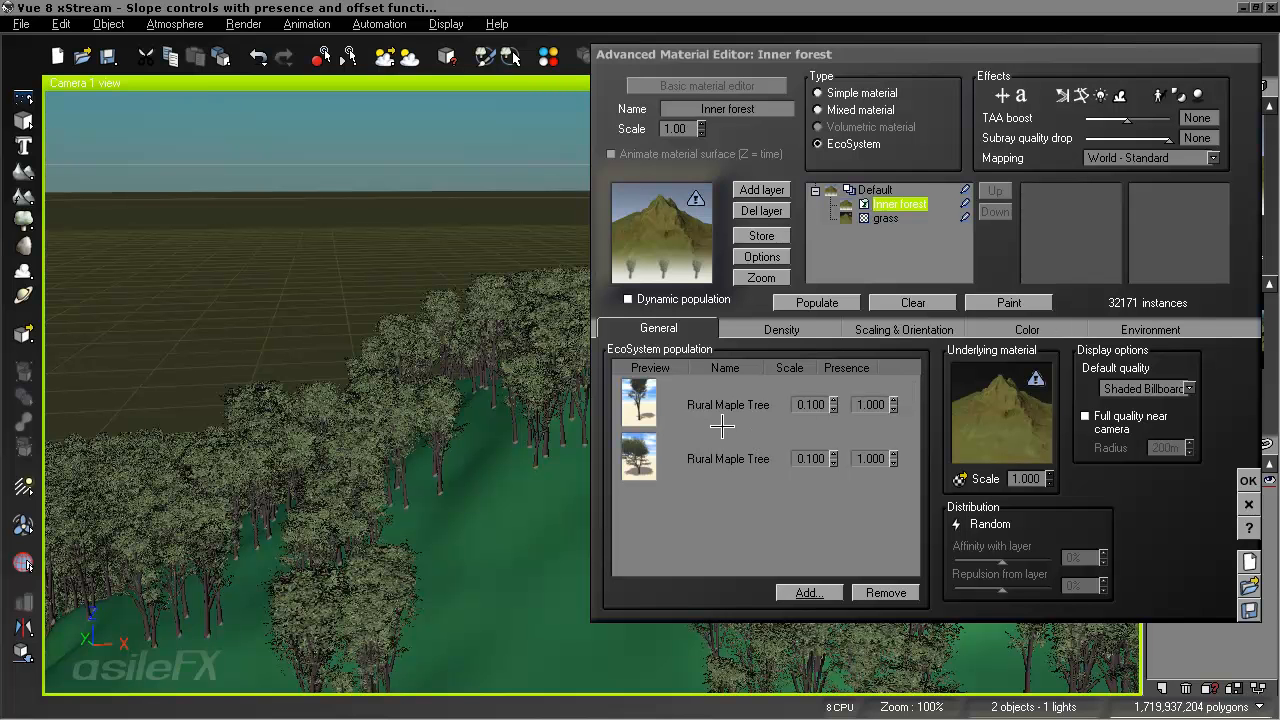
left_click(790, 304)
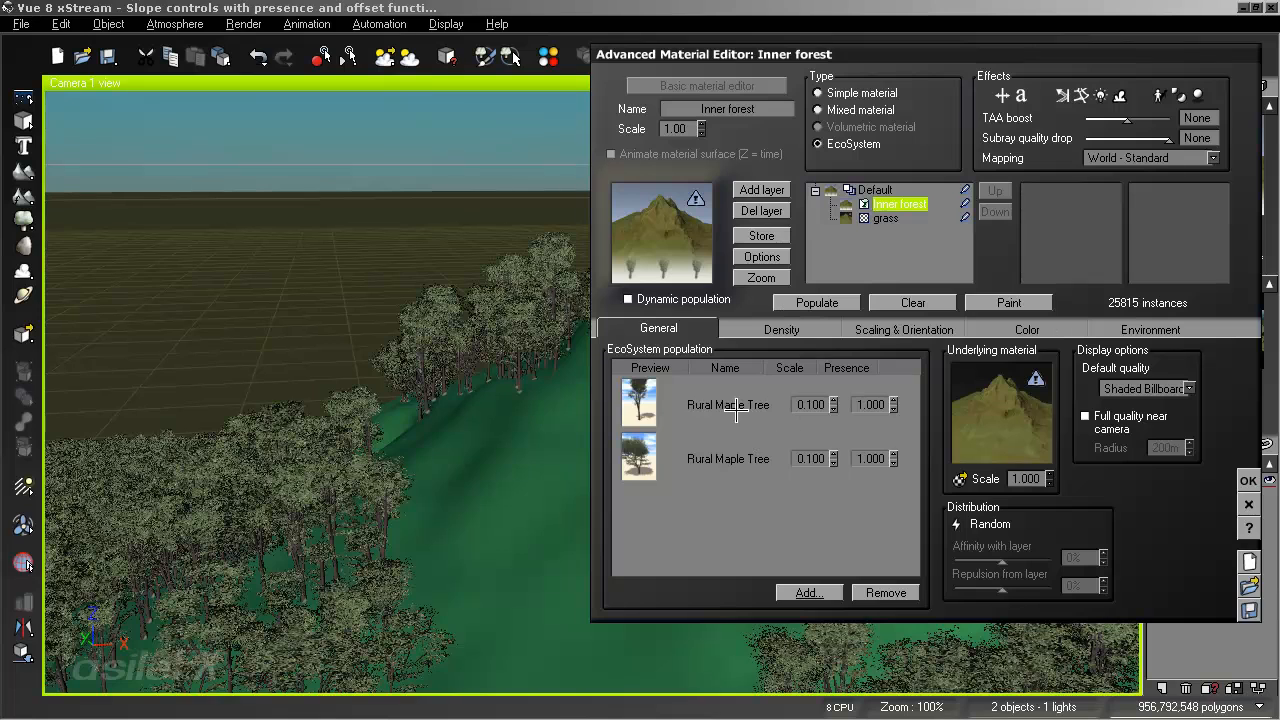
right_click_drag(508, 520, 470, 479)
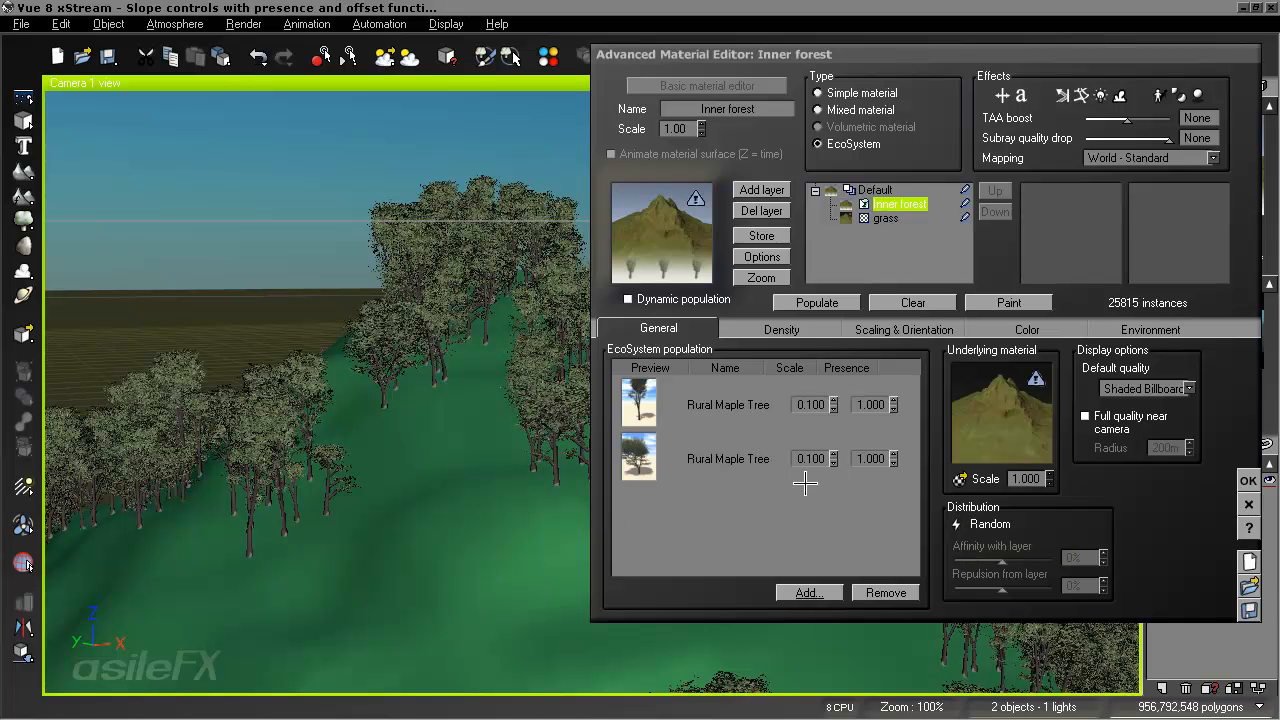
Add a Yellow Maple Tree to the Inner forest population.
left_click(743, 476)
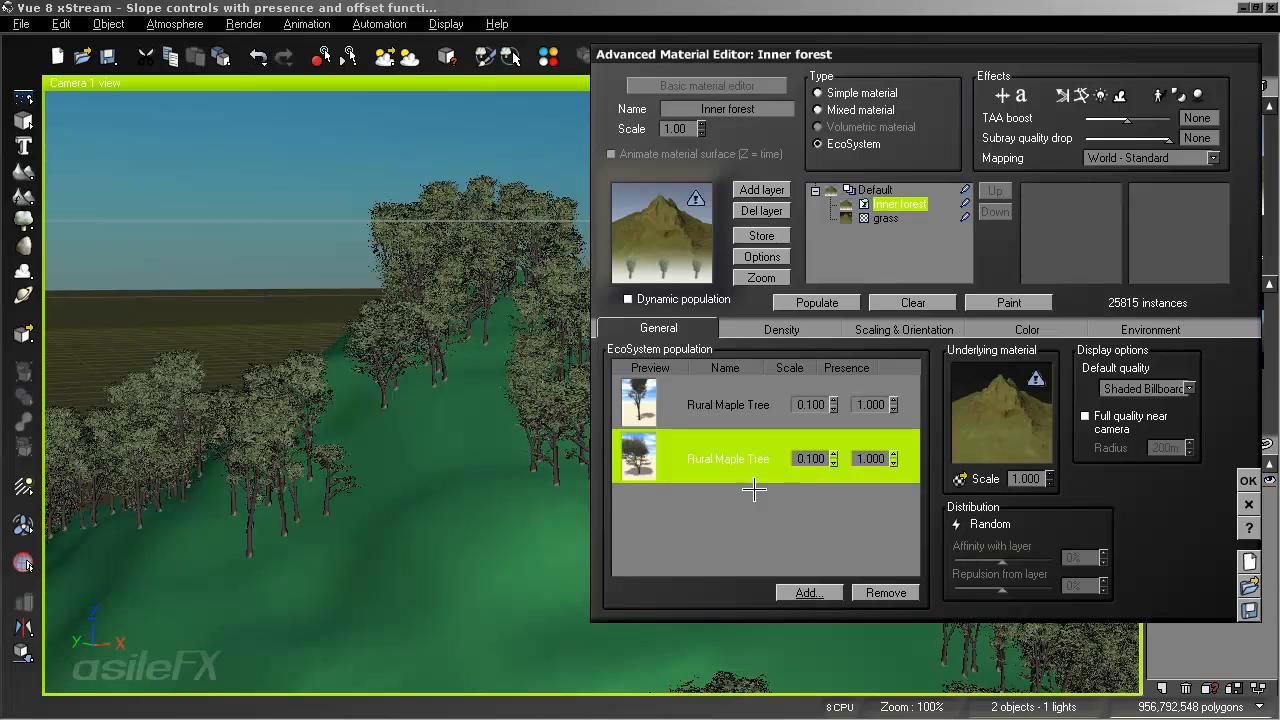
left_click(806, 592)
left_click(840, 621)
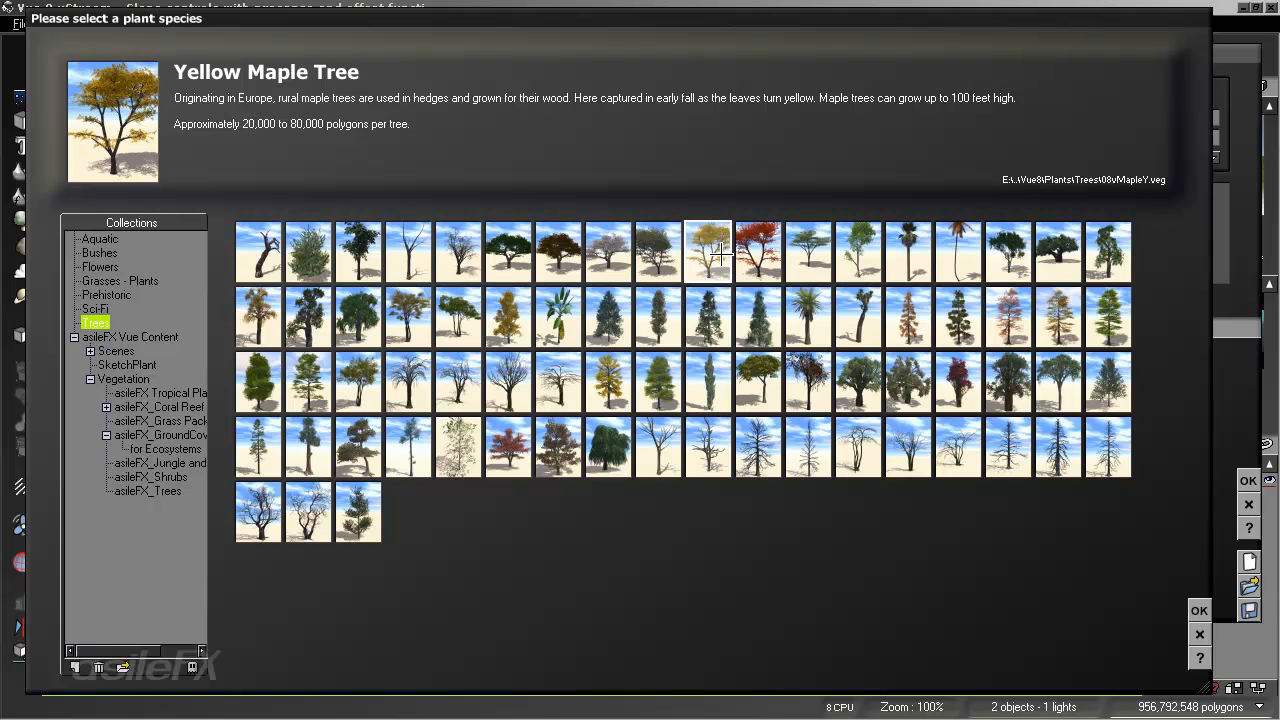
left_click(1199, 610)
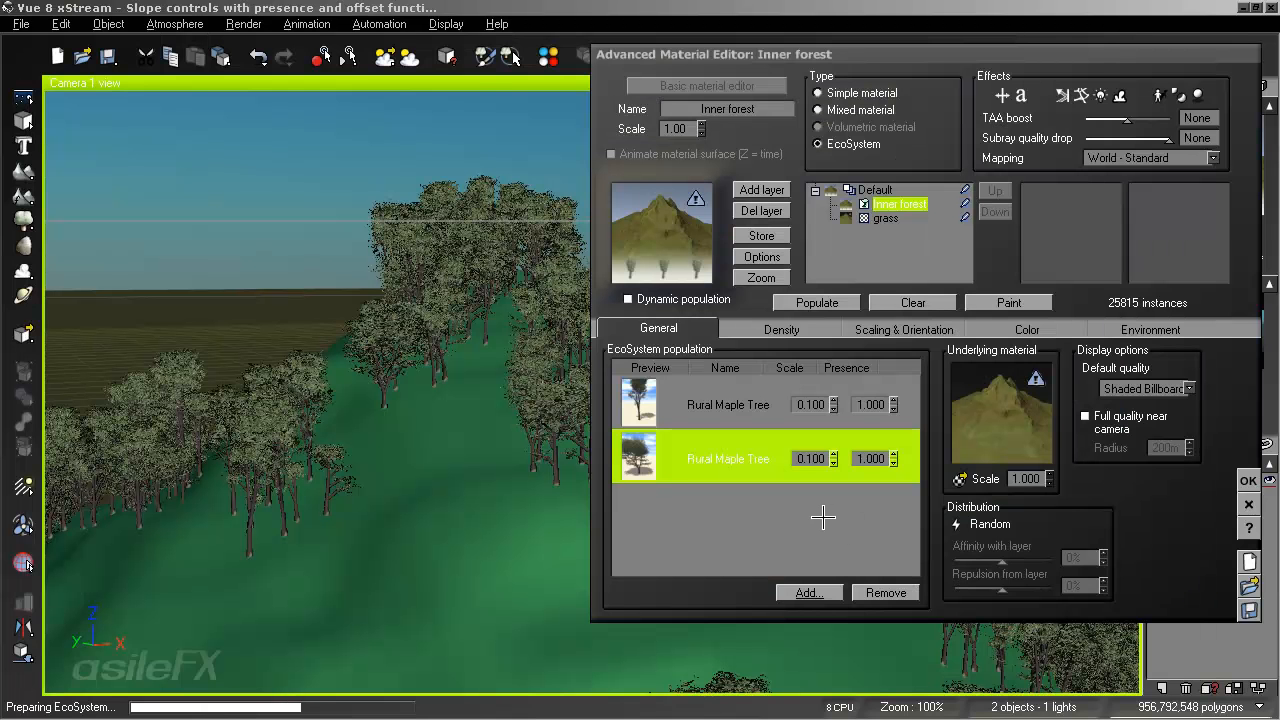
Show the scene's full material list, accept the Inner forest material and widen the list area.
left_click_drag(920, 52, 533, 73)
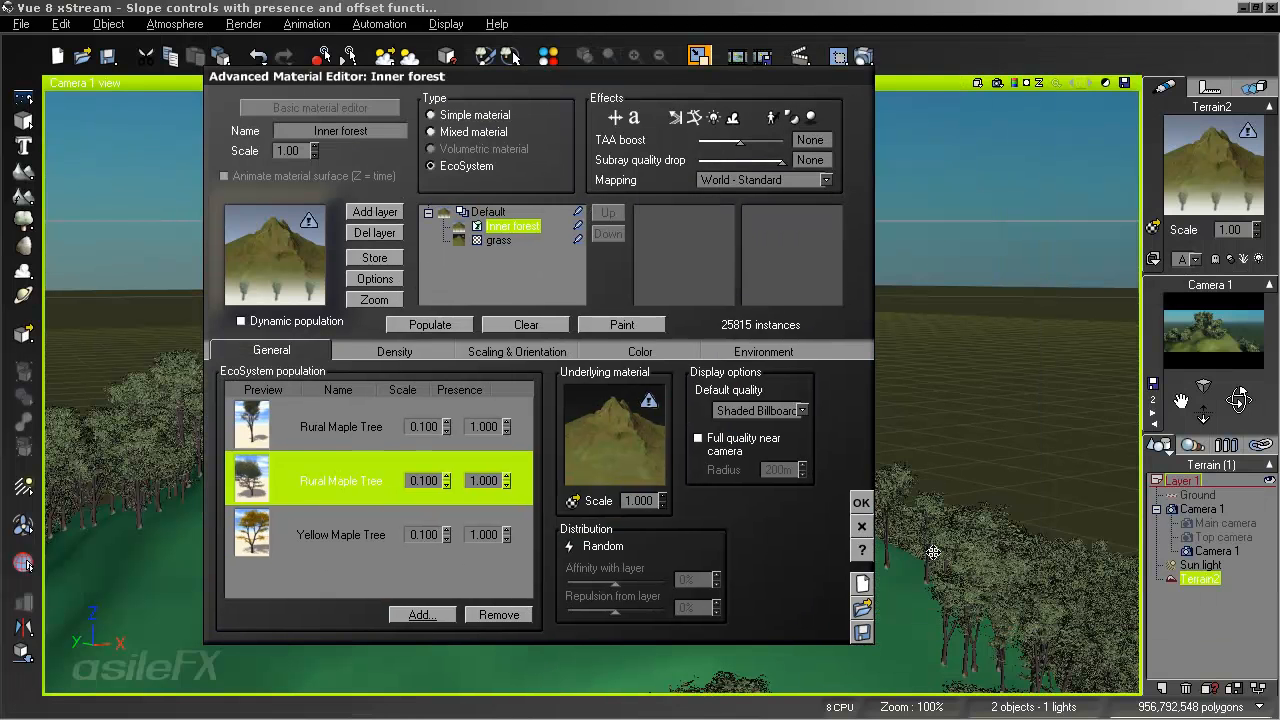
left_click(1195, 443)
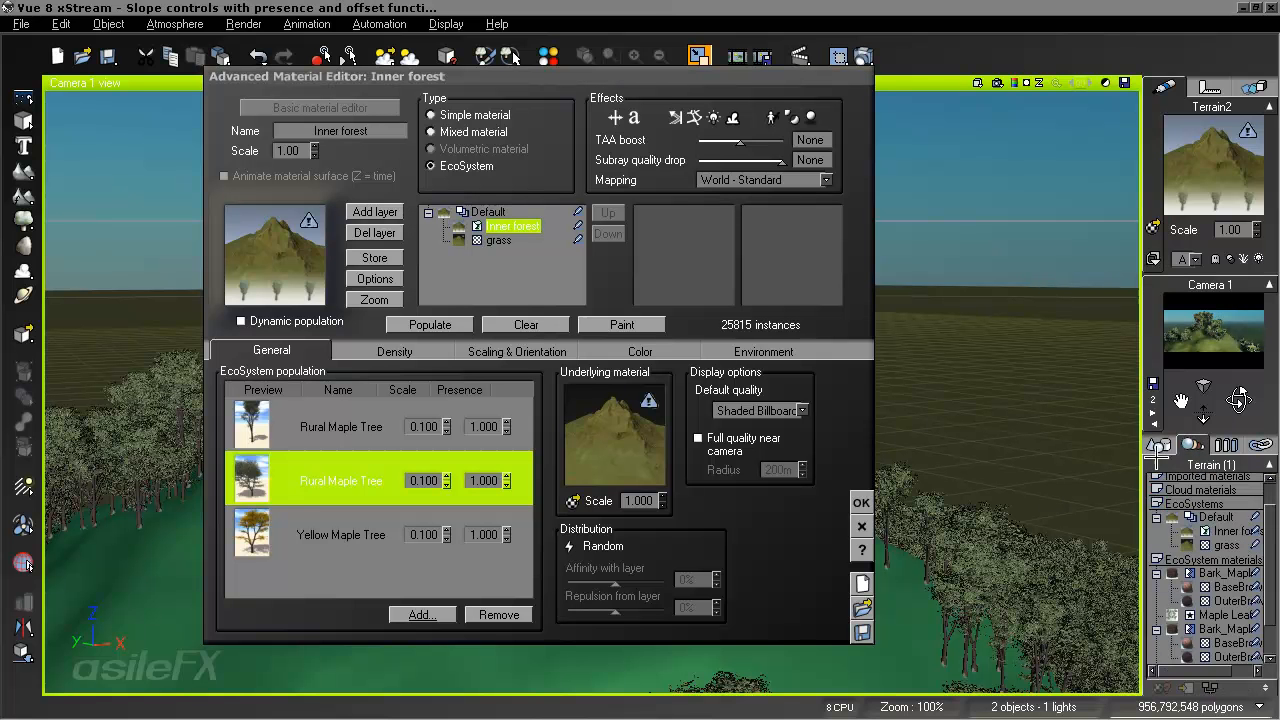
left_click(1268, 285)
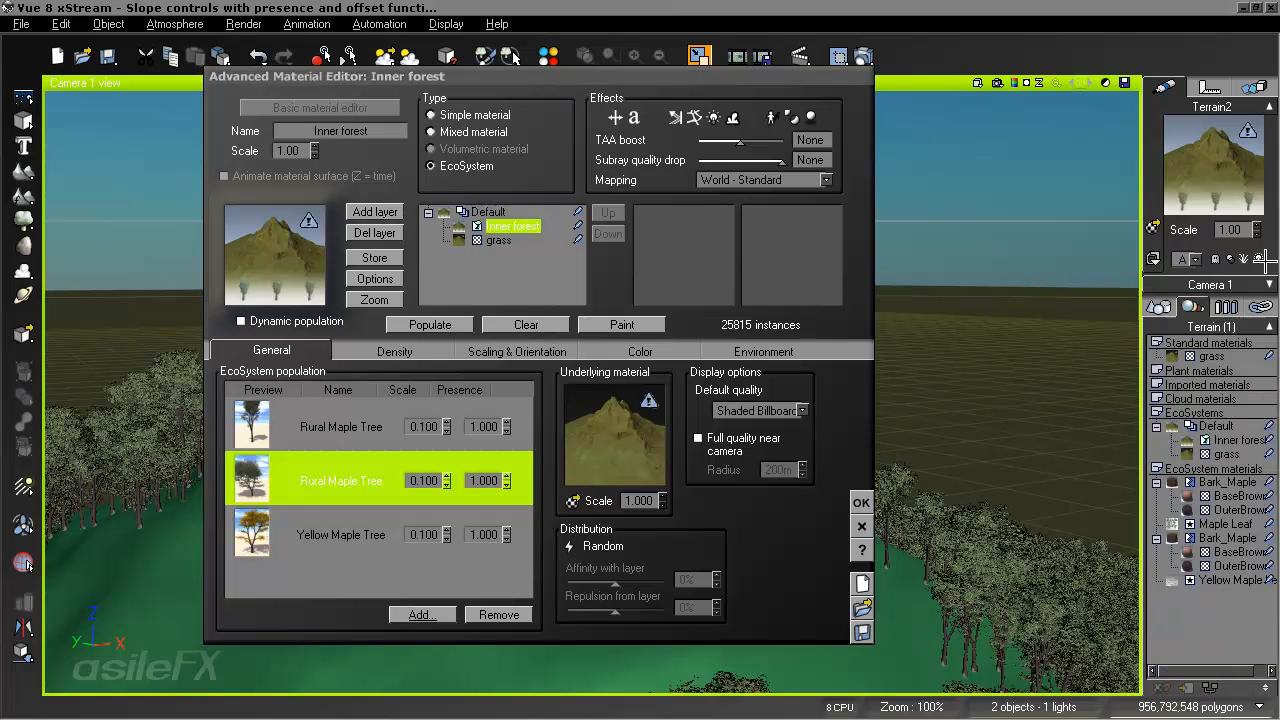
left_click(1266, 104)
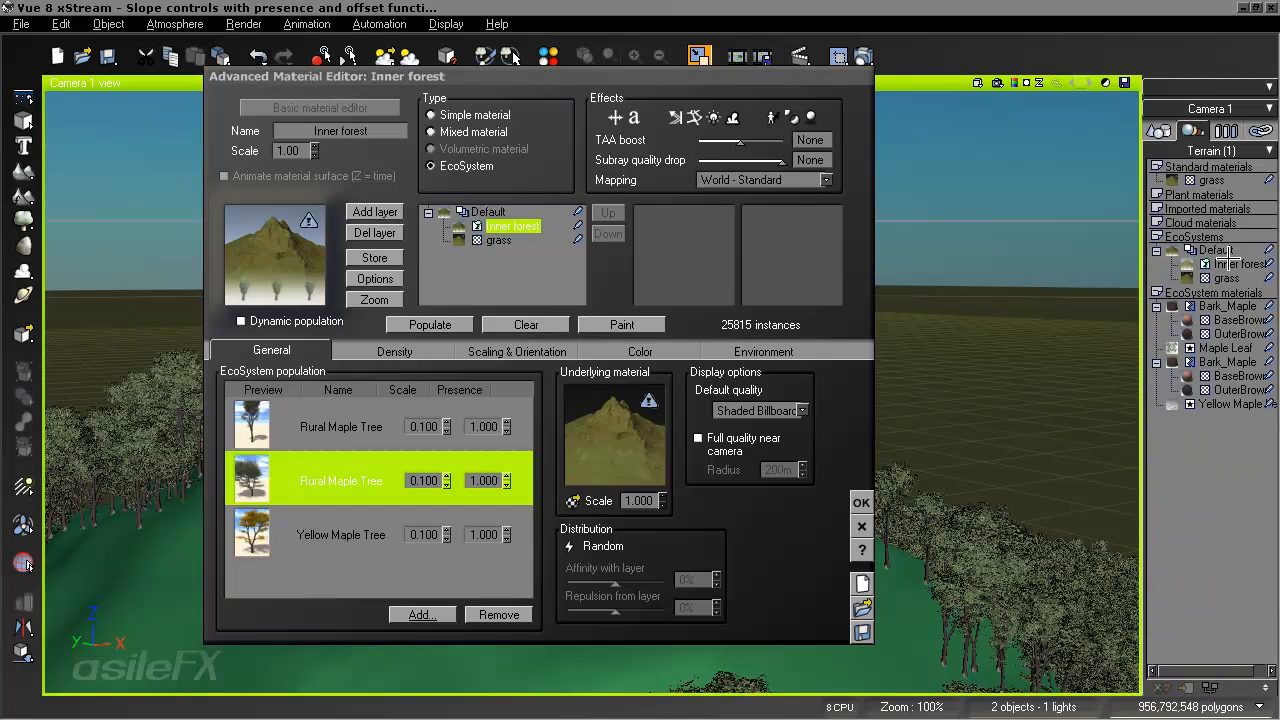
left_click(860, 502)
left_click_drag(1137, 437, 938, 438)
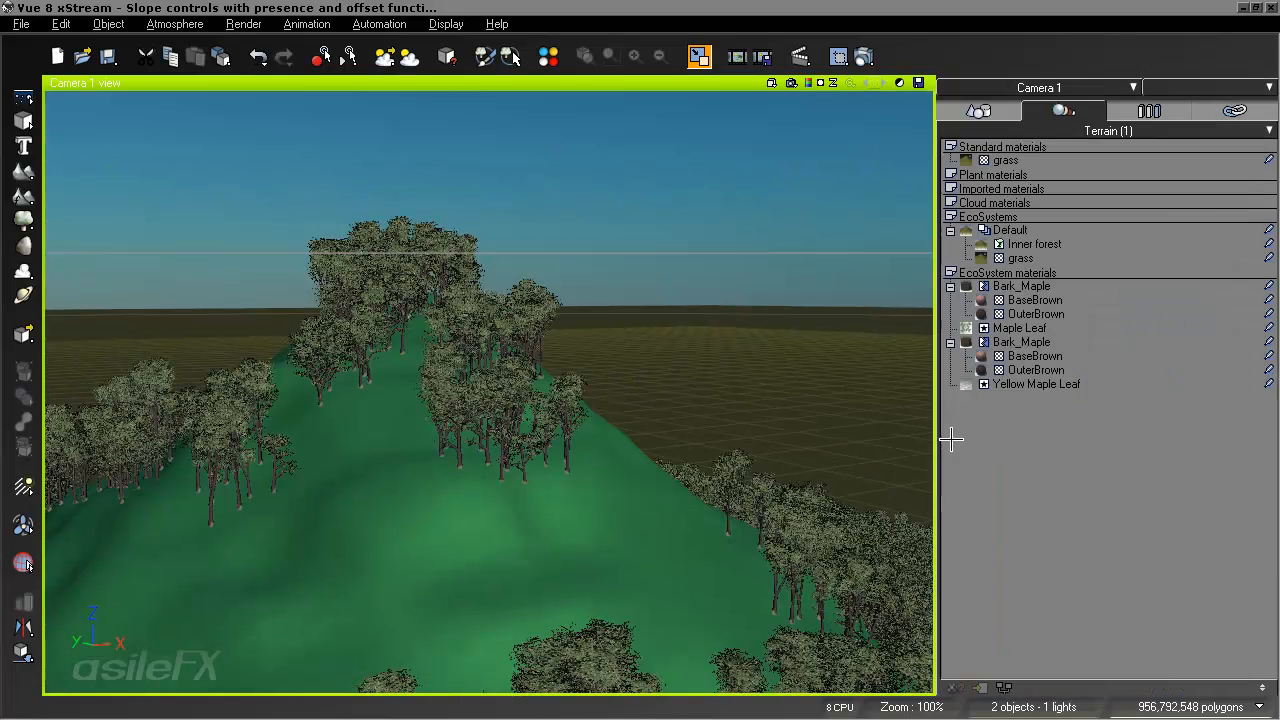
Copy the Maple Leaf material and paste it over the Yellow Maple Leaf material.
left_click(1022, 328)
right_click(1030, 329)
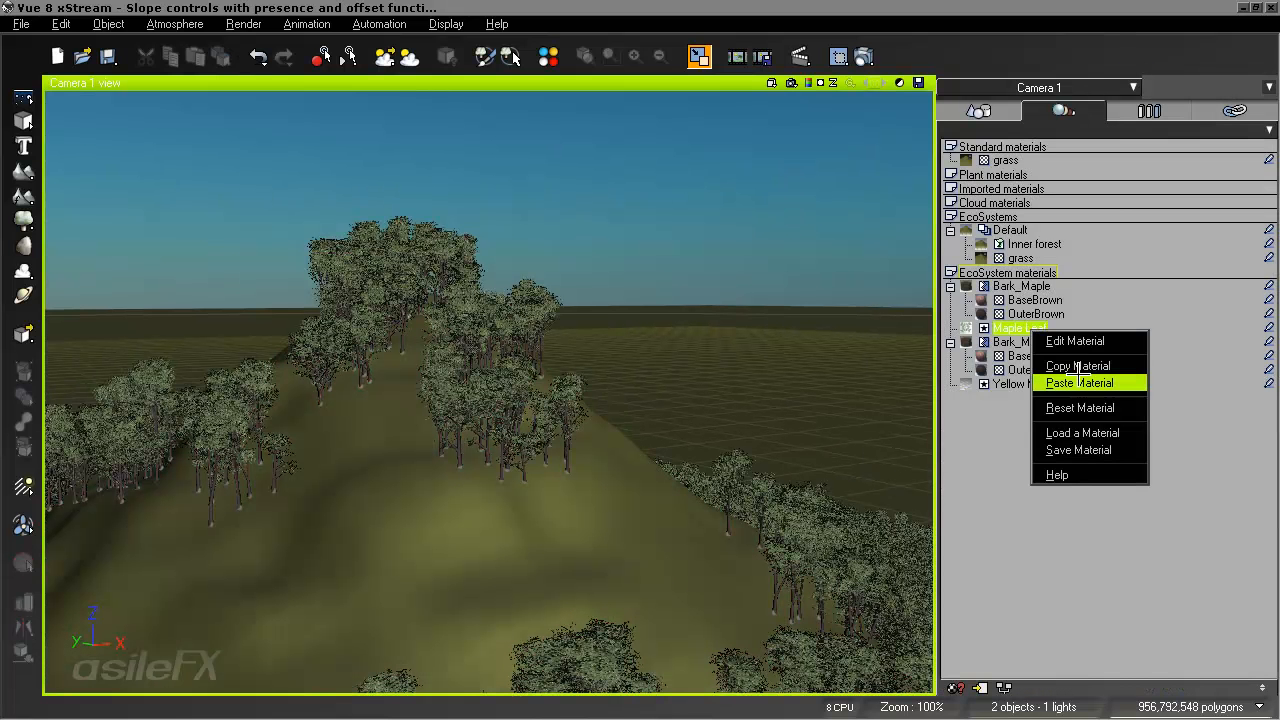
left_click(1080, 366)
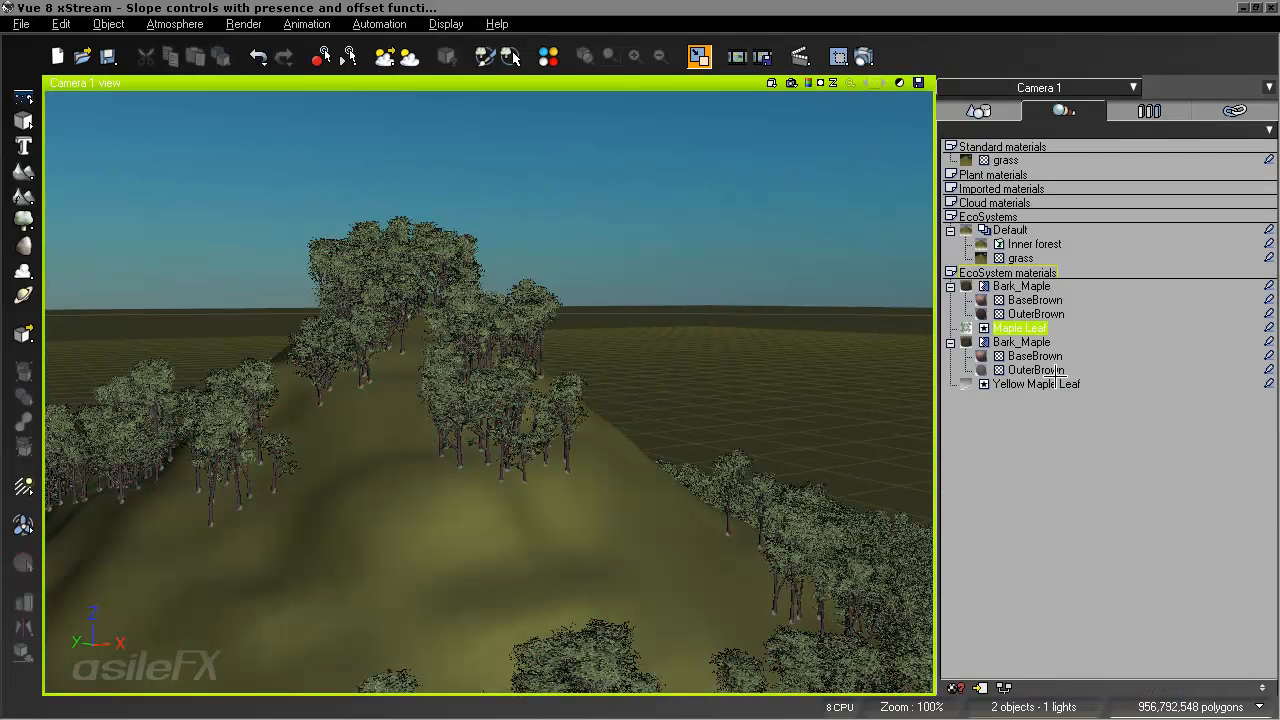
left_click(1045, 385)
right_click(1072, 384)
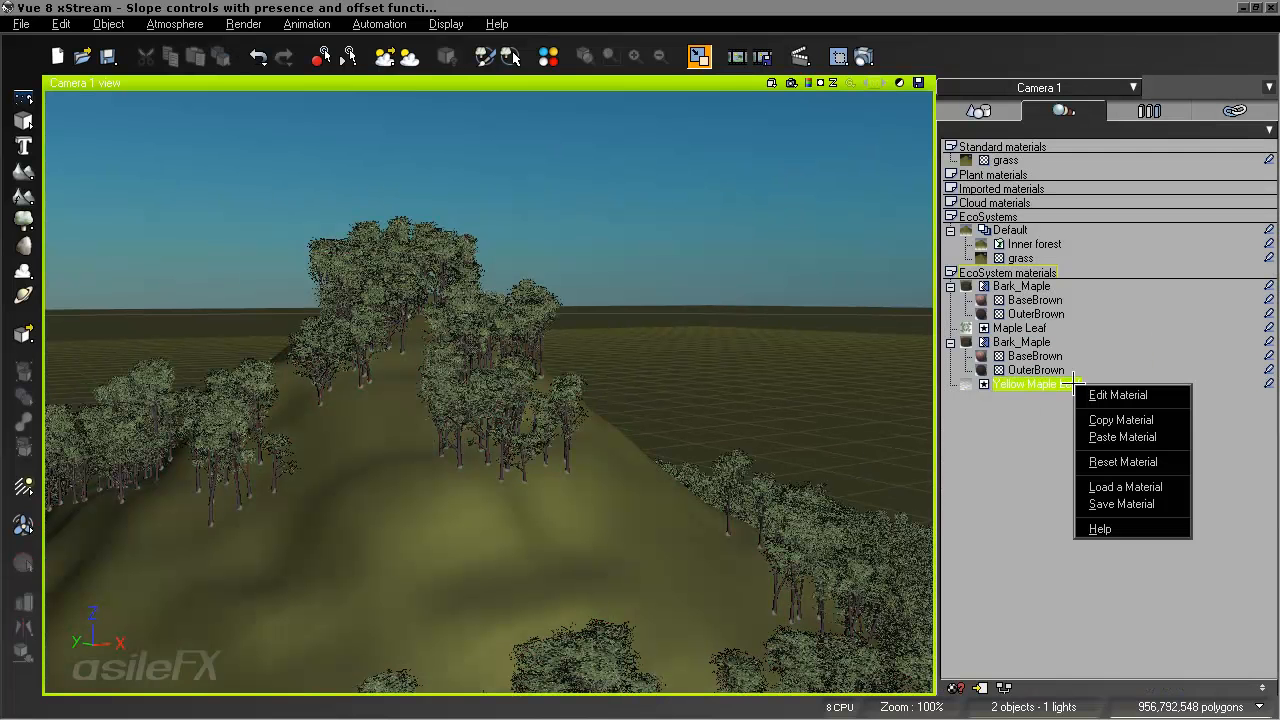
left_click(1095, 434)
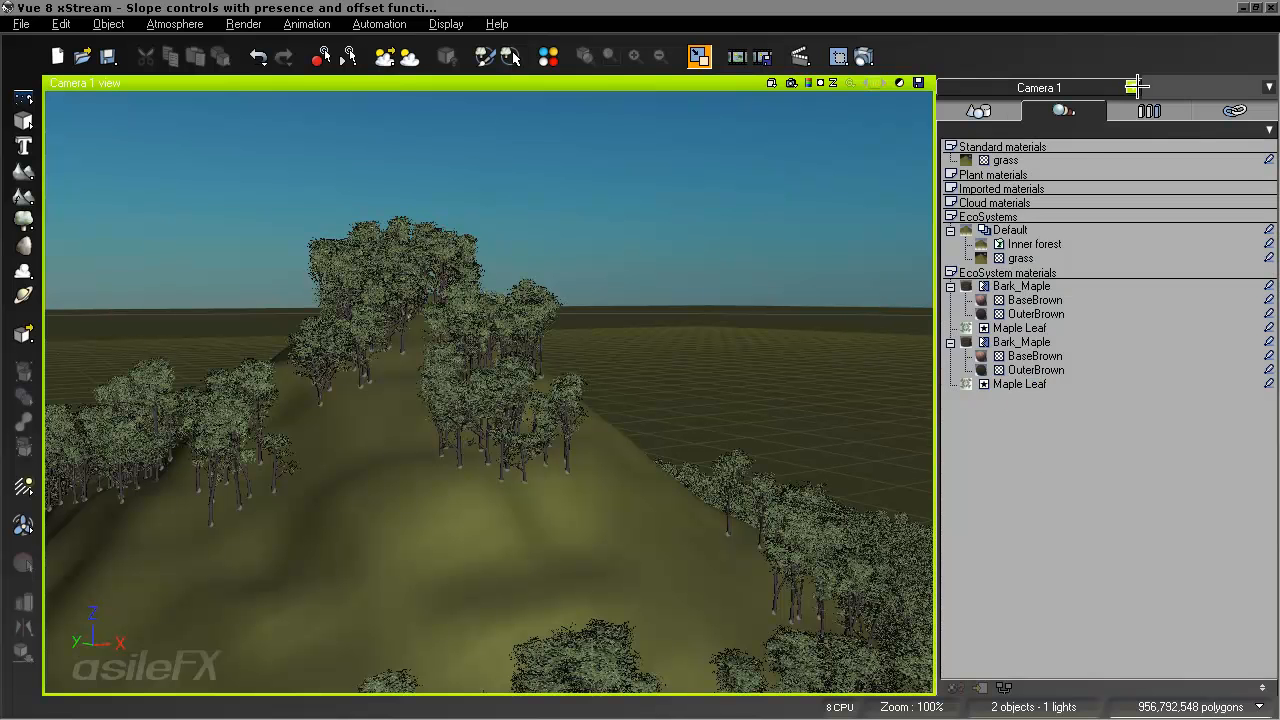
Reopen the Inner forest material from the EcoSystems materials, repopulate it and accept the material.
left_click(1132, 87)
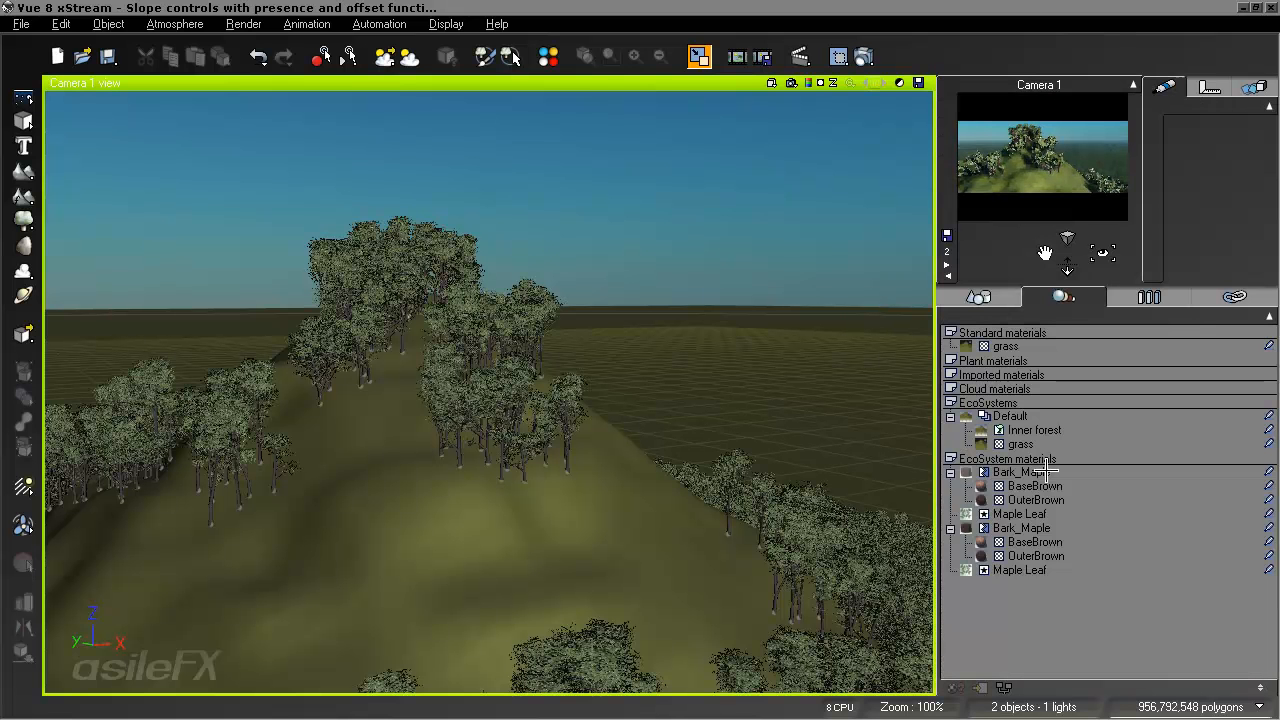
left_click(992, 302)
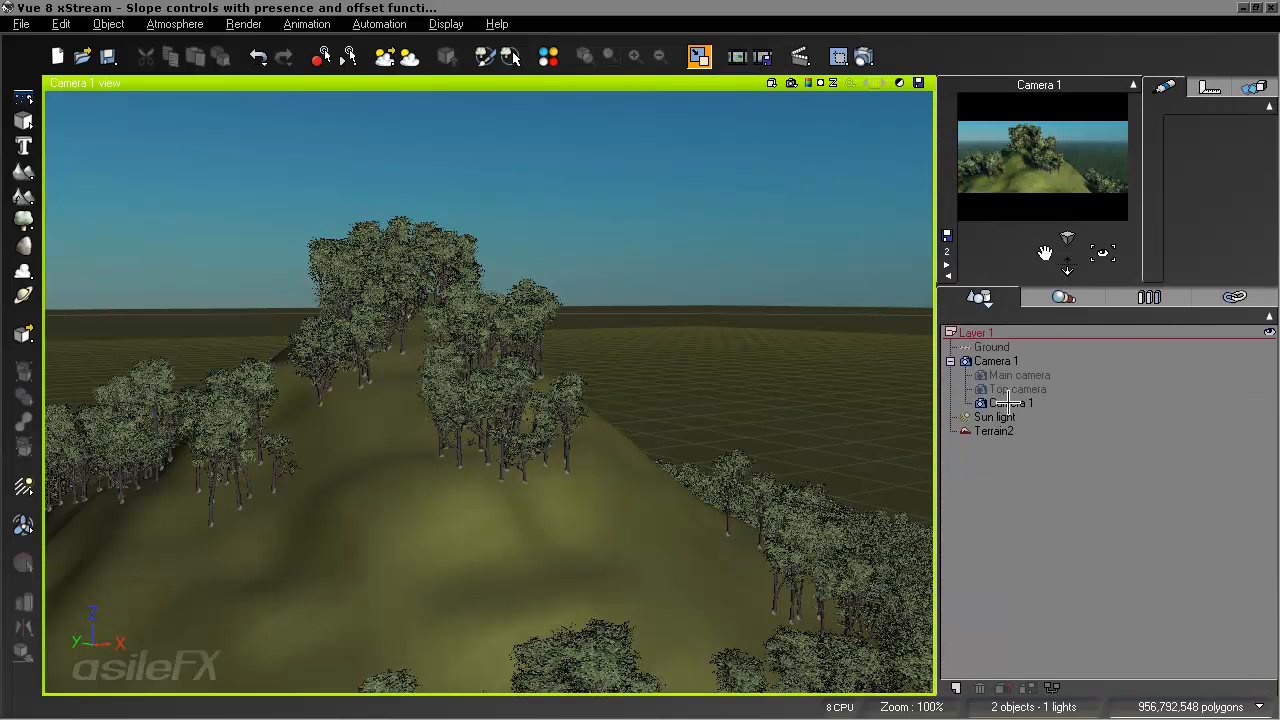
left_click(1052, 298)
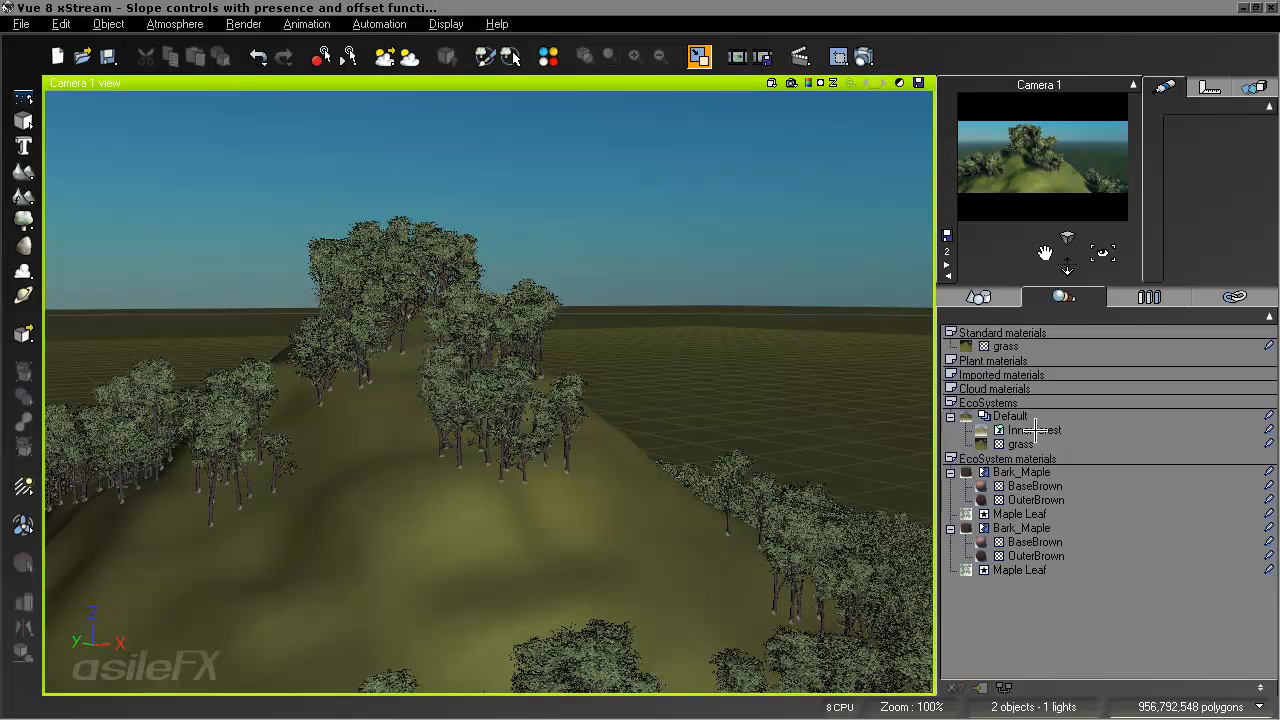
double_click(1035, 430)
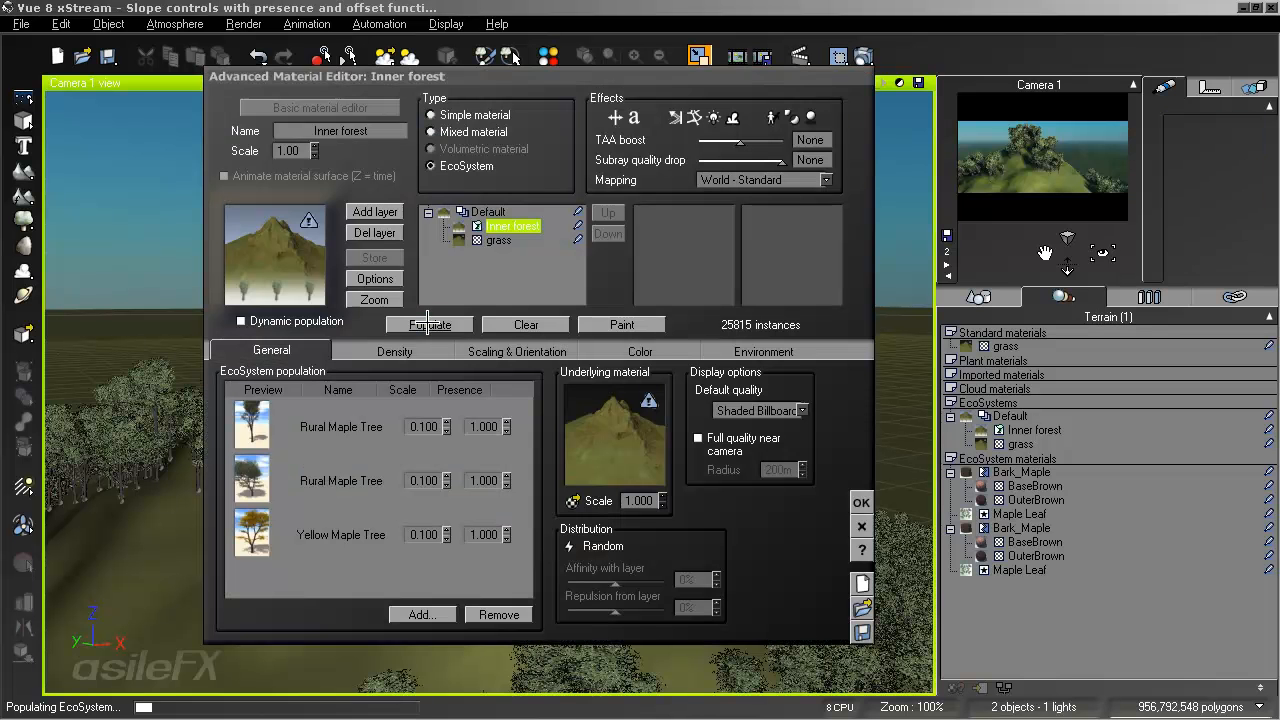
left_click(429, 324)
left_click_drag(457, 78, 760, 83)
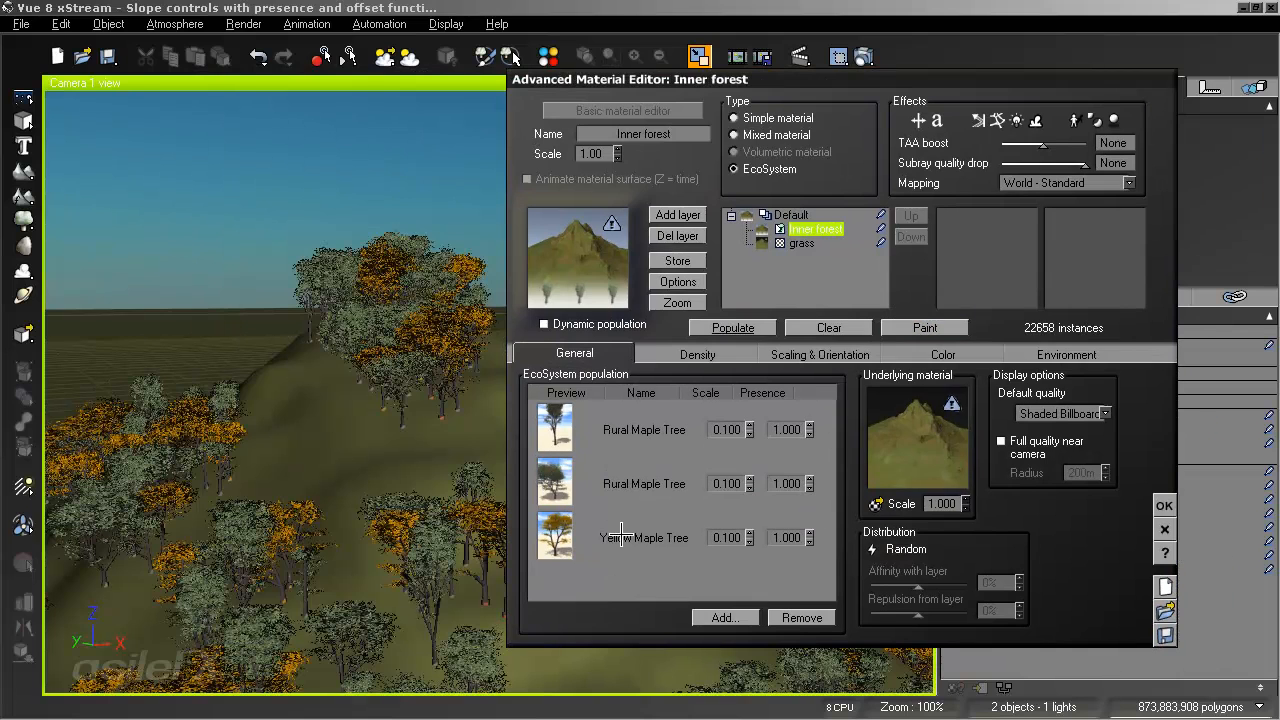
left_click(1164, 505)
Copy the Maple Leaf material listed under the first Bark_Maple in the EcoSystem materials.
middle_click_drag(743, 485, 771, 479)
scroll(741, 521, "up", 3)
middle_click_drag(683, 417, 694, 423)
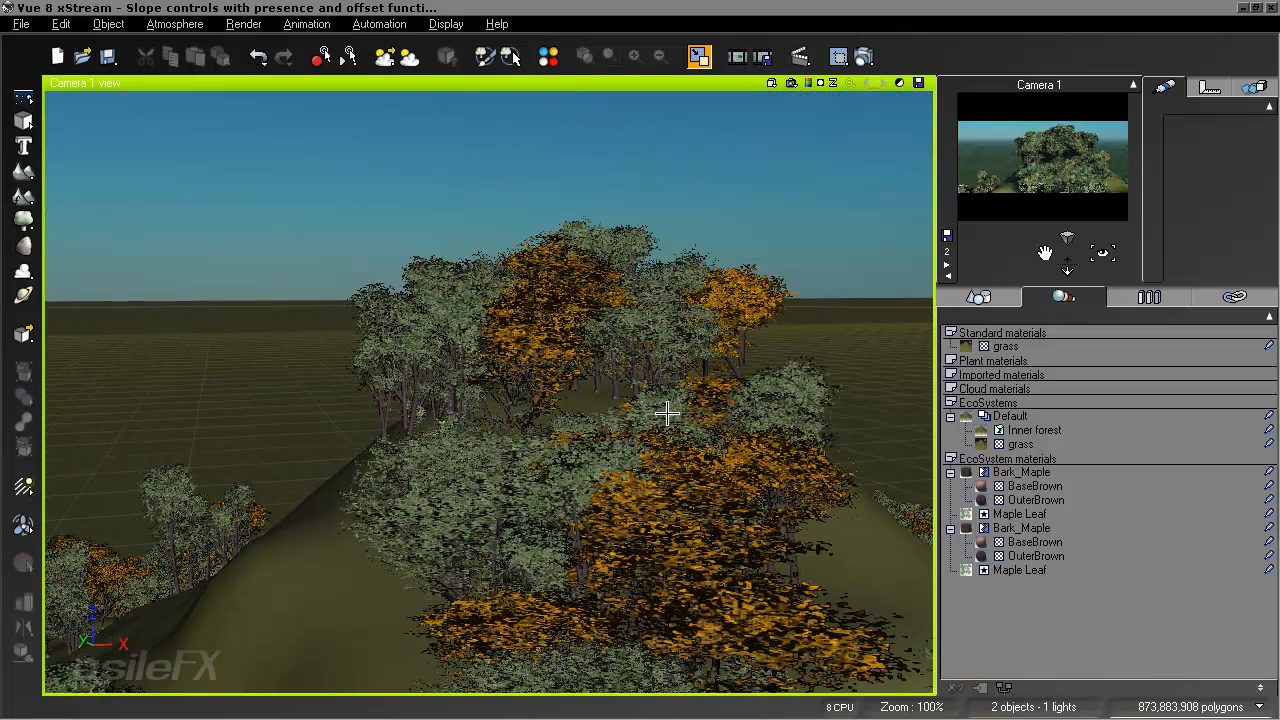
left_click(1020, 570)
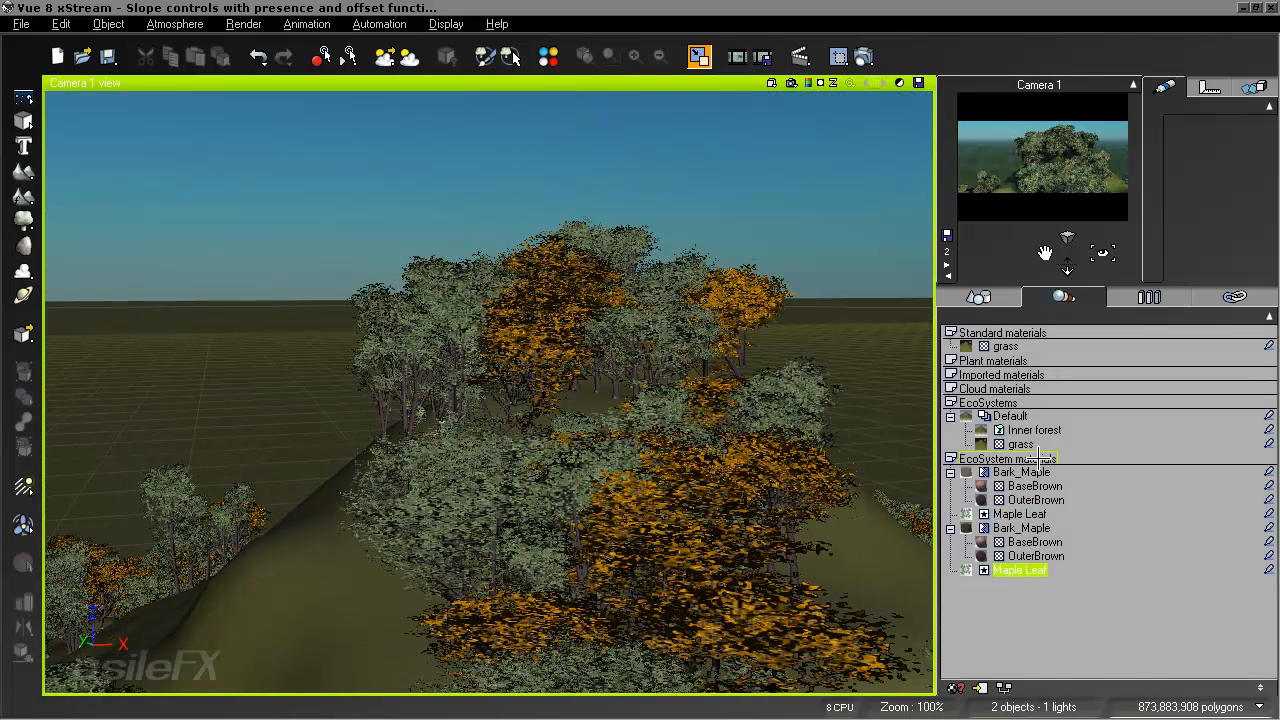
left_click(1069, 606)
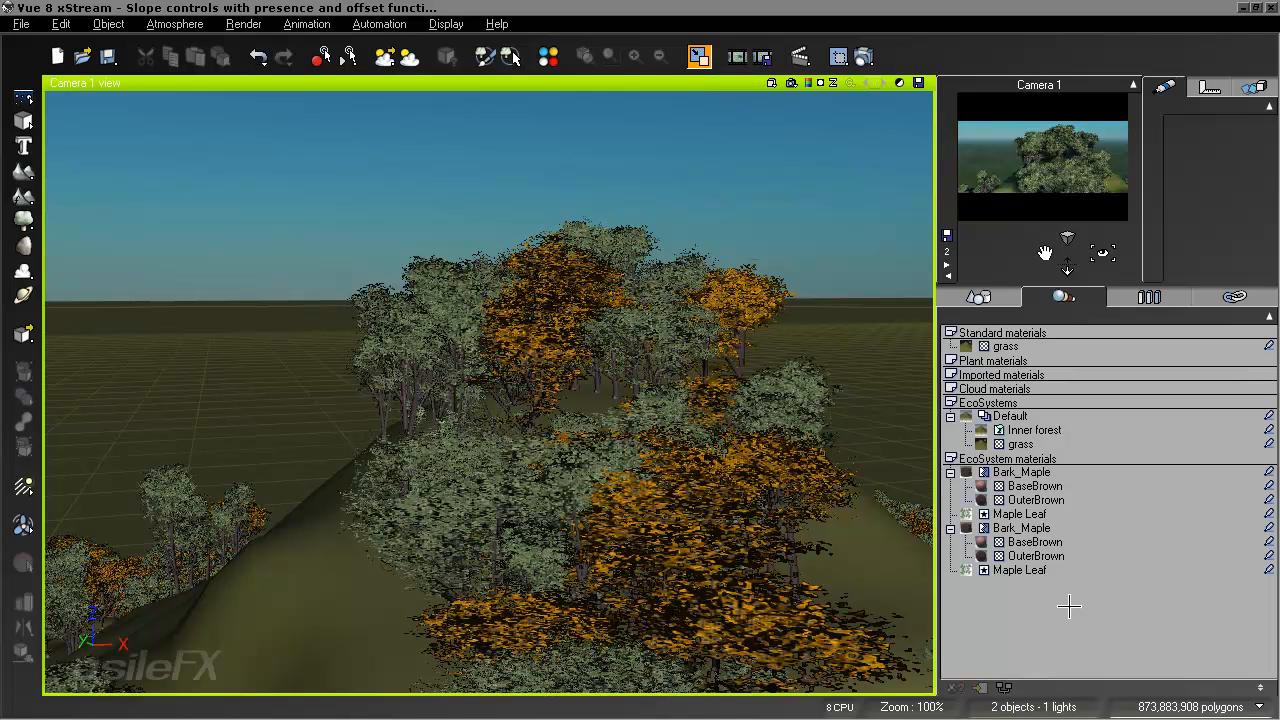
left_click(1019, 570)
left_click(1019, 514)
right_click(1022, 515)
left_click(1070, 553)
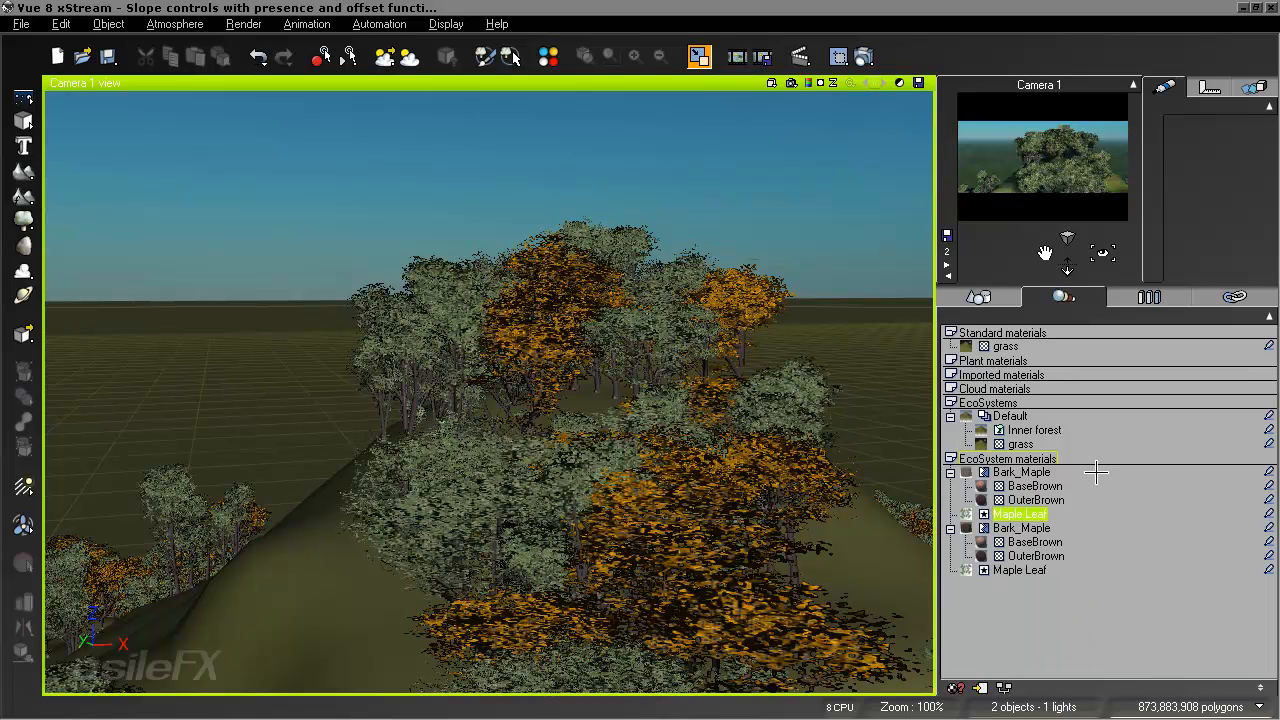
Edit the Yellow Maple Tree from the EcoSystem population and paste the copied Maple Leaf material onto its leaves.
left_click(1148, 296)
left_click(1028, 388)
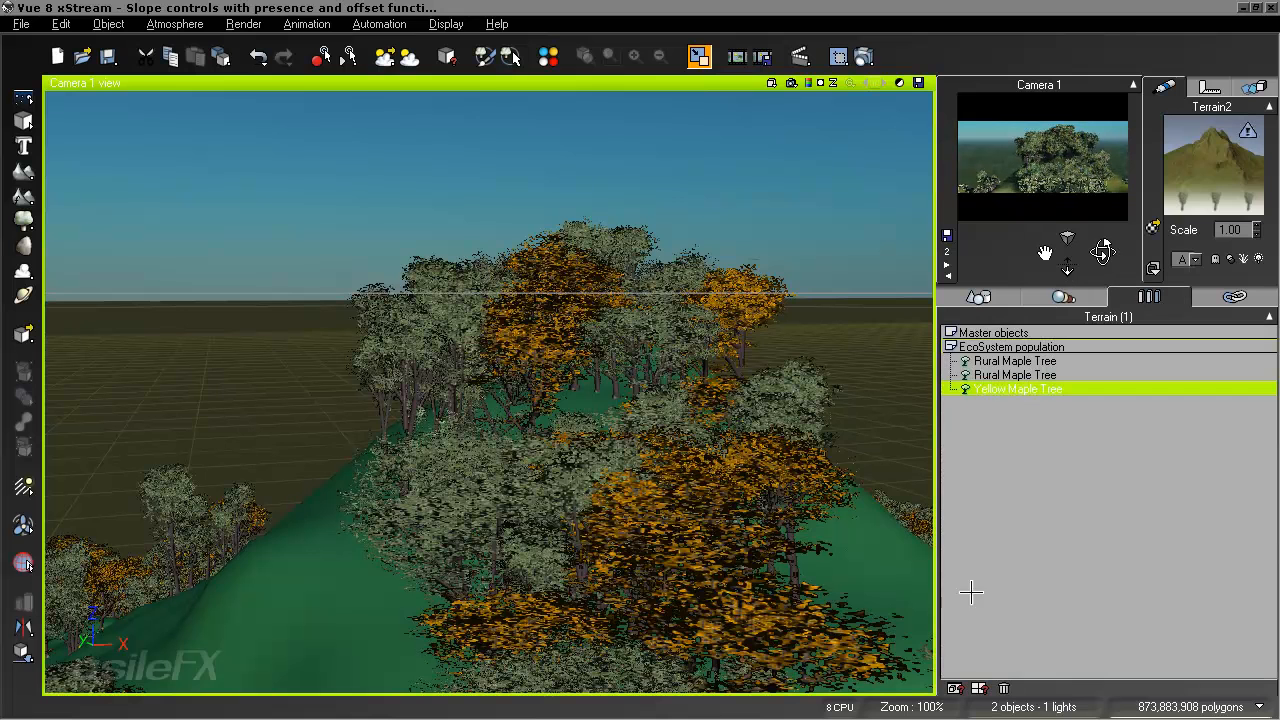
left_click(954, 688)
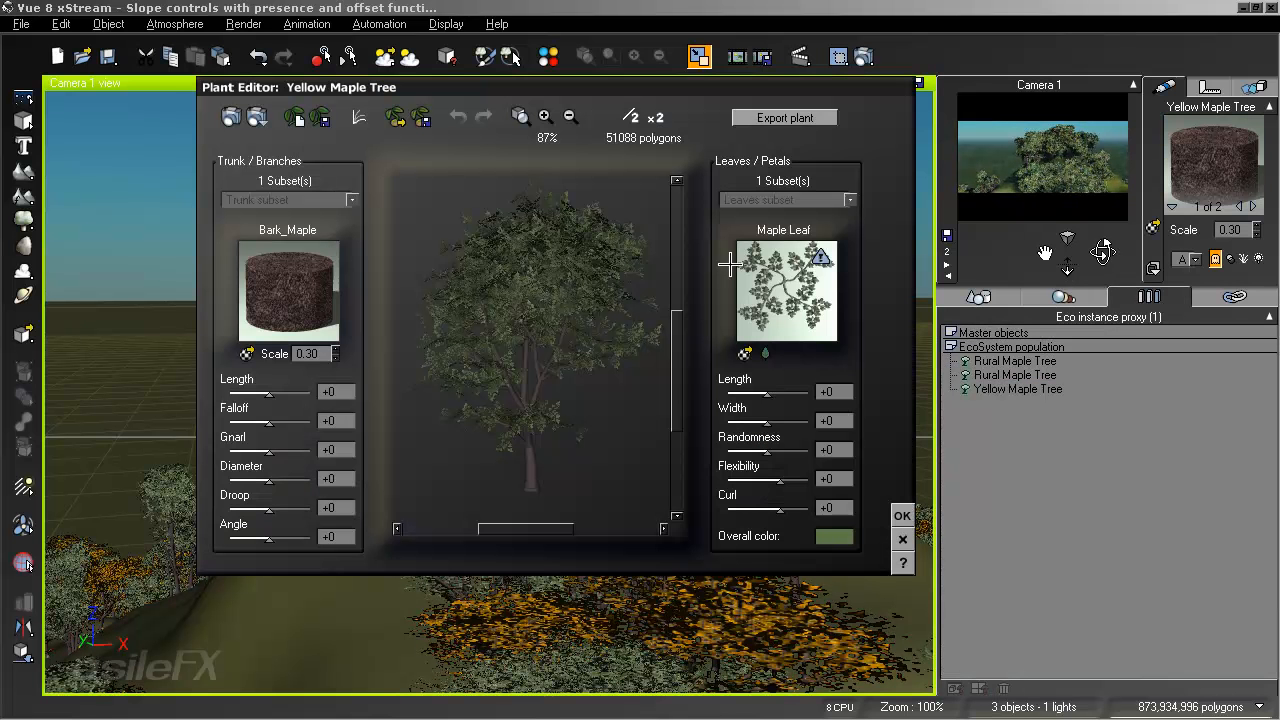
right_click(792, 270)
left_click(840, 322)
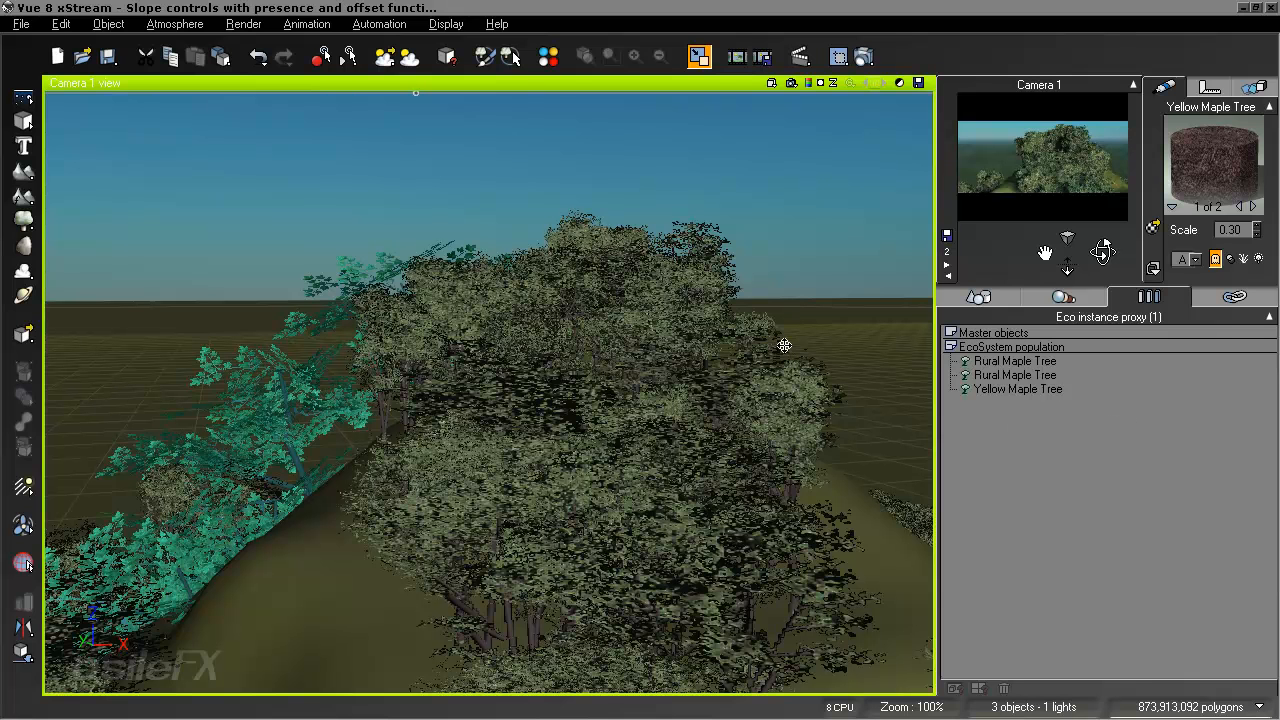
Move the stray Yellow Maple Tree proxy clear of the forest and delete it.
left_click_drag(304, 425, 233, 95)
left_click_drag(325, 442, 244, 282)
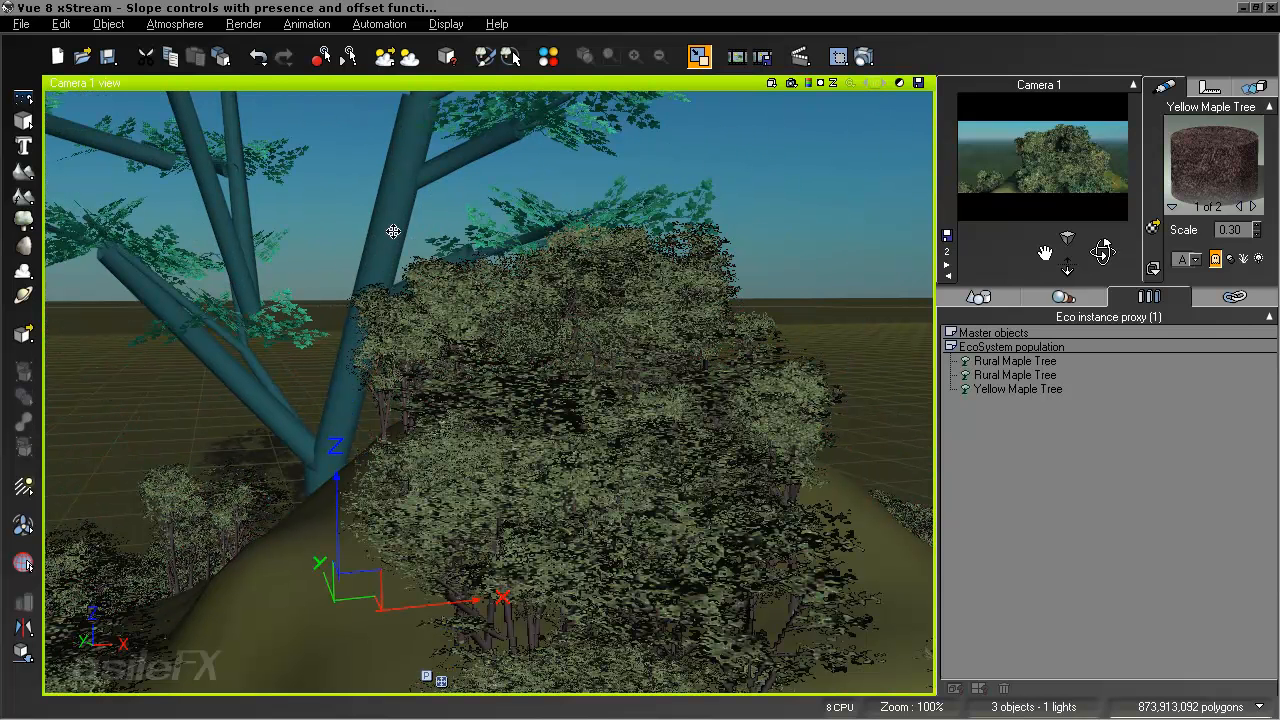
key("Delete")
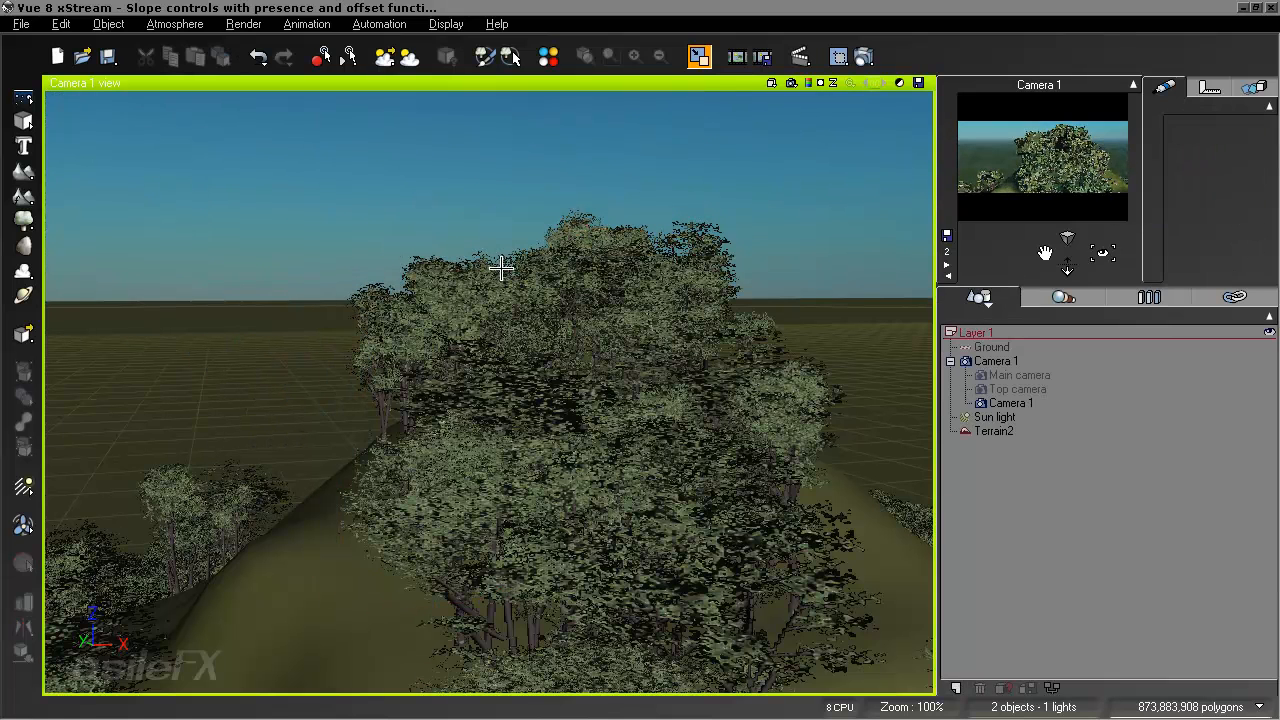
Reopen Terrain2's Inner forest material, set the slope range's lower limit to 0.60 and repopulate the EcoSystem.
right_click_drag(612, 554, 568, 550)
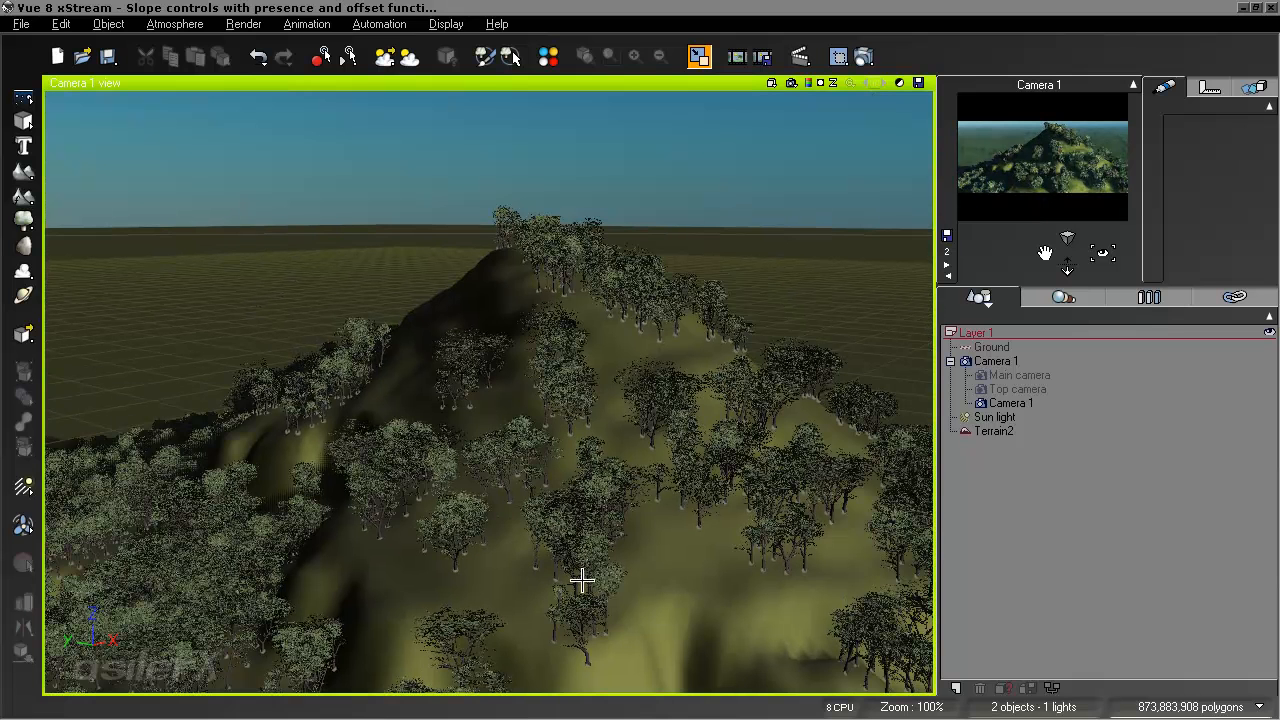
left_click(1000, 431)
double_click(1193, 150)
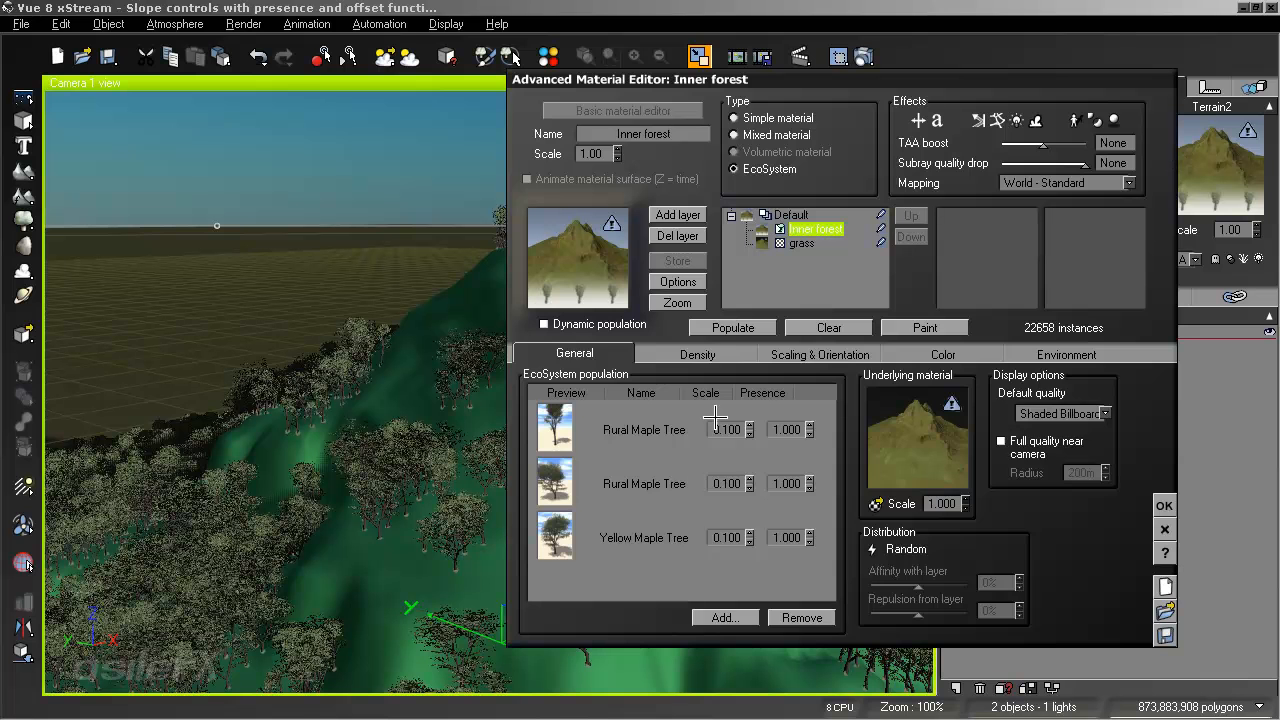
left_click(652, 352)
left_click(1070, 354)
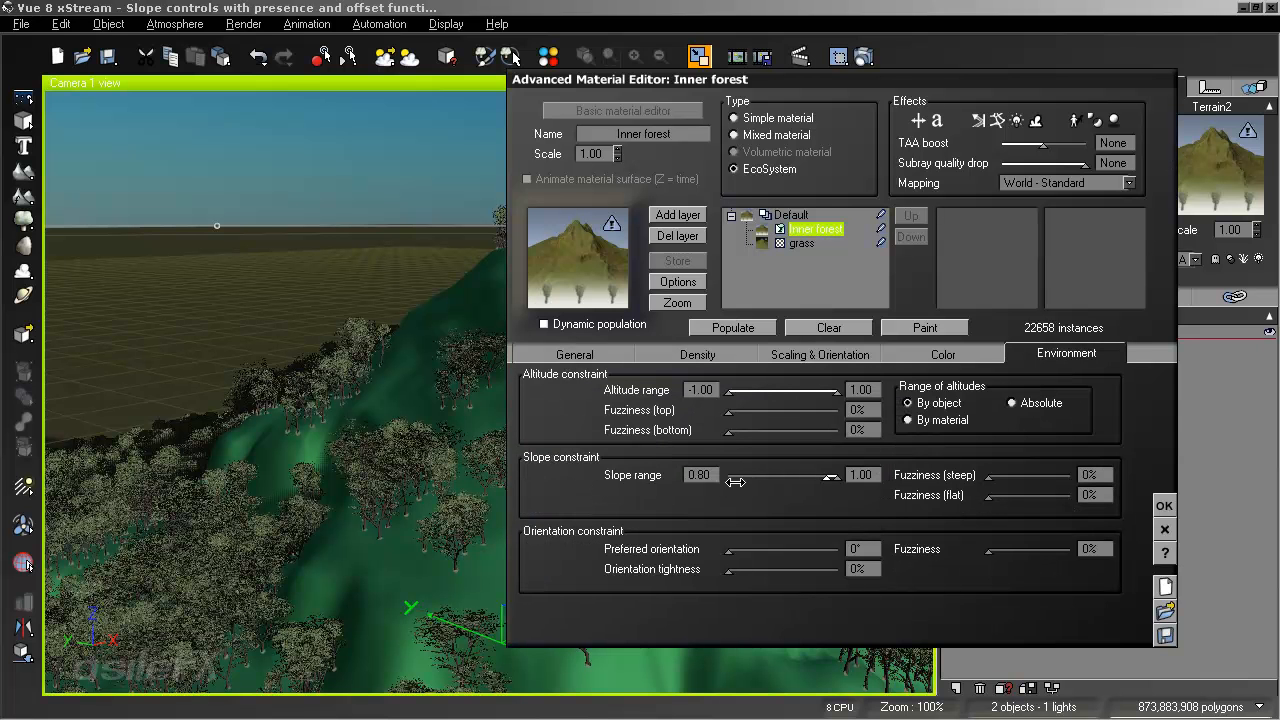
double_click(702, 474)
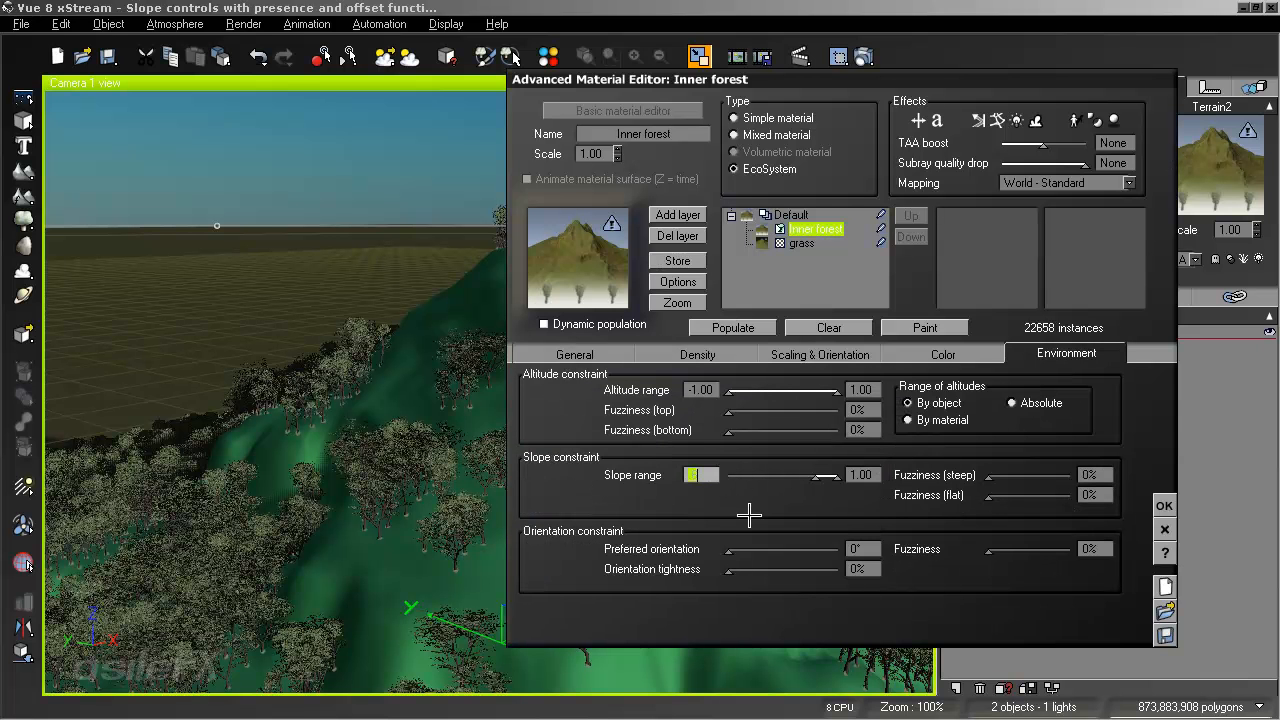
left_click(733, 327)
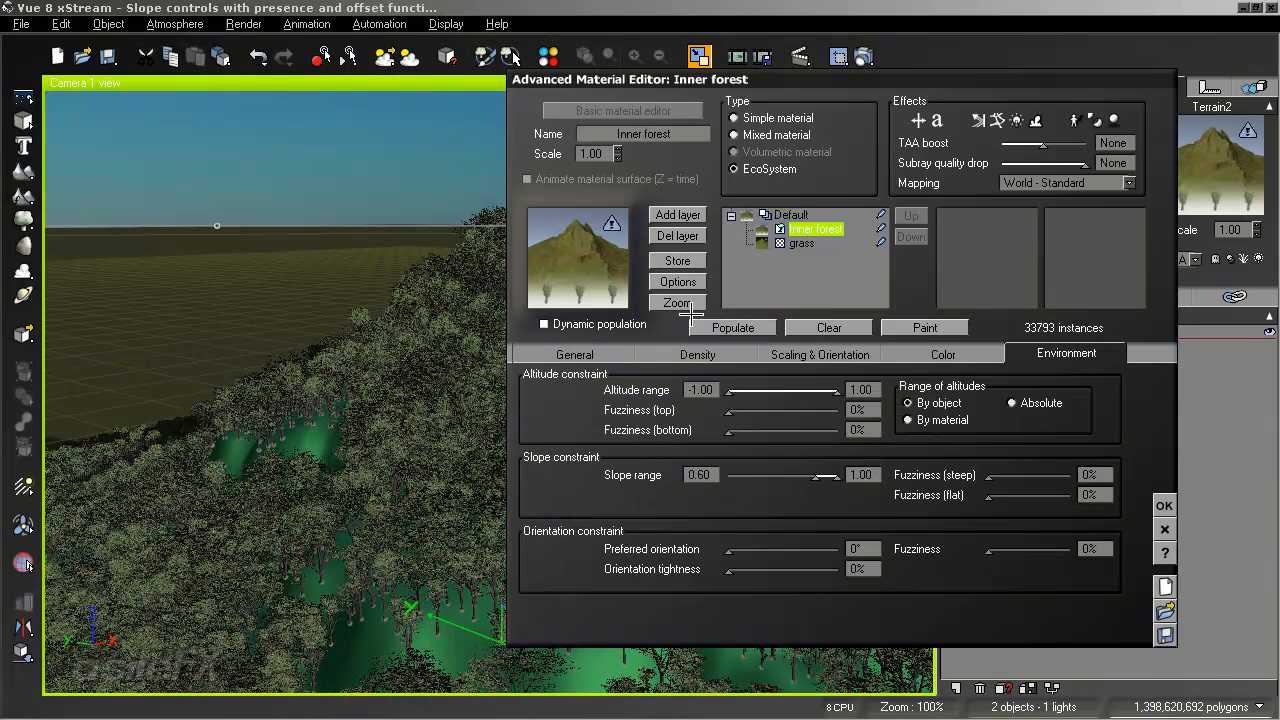
Open the function driving the Inner forest's population distribution and connect the Slope input to the Distribution output.
left_click(606, 350)
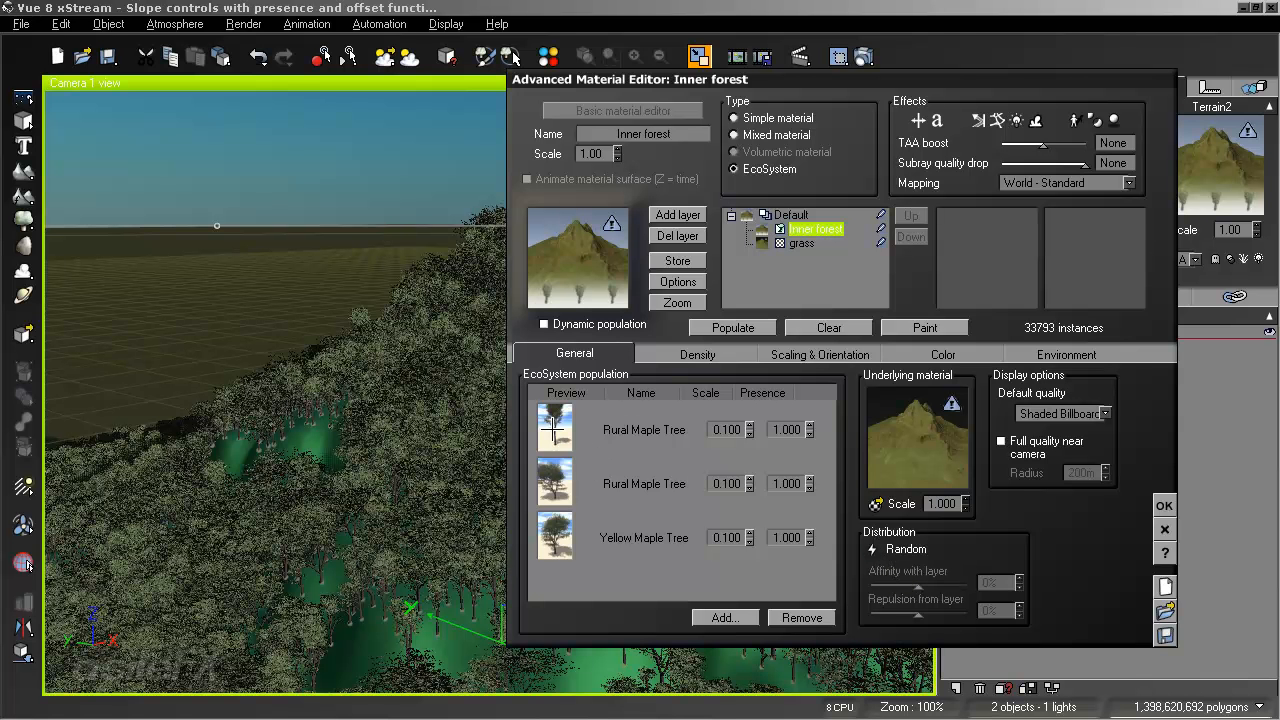
left_click(637, 428)
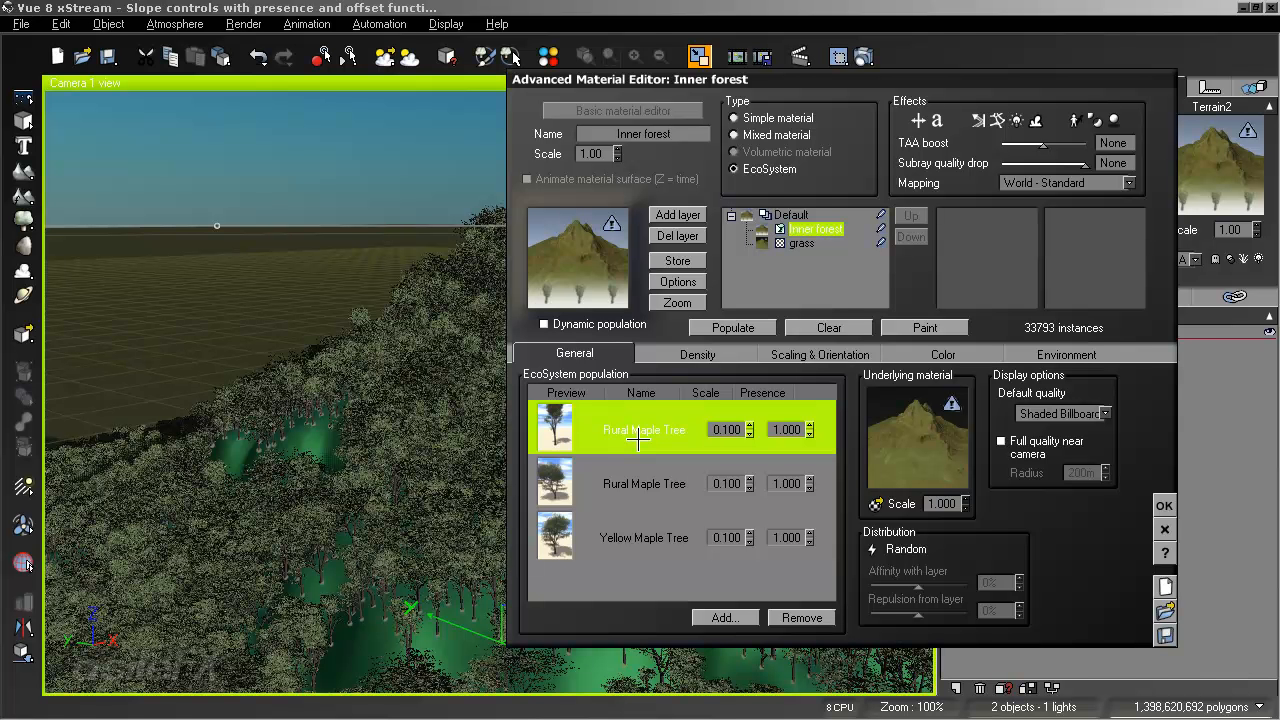
left_click(871, 549)
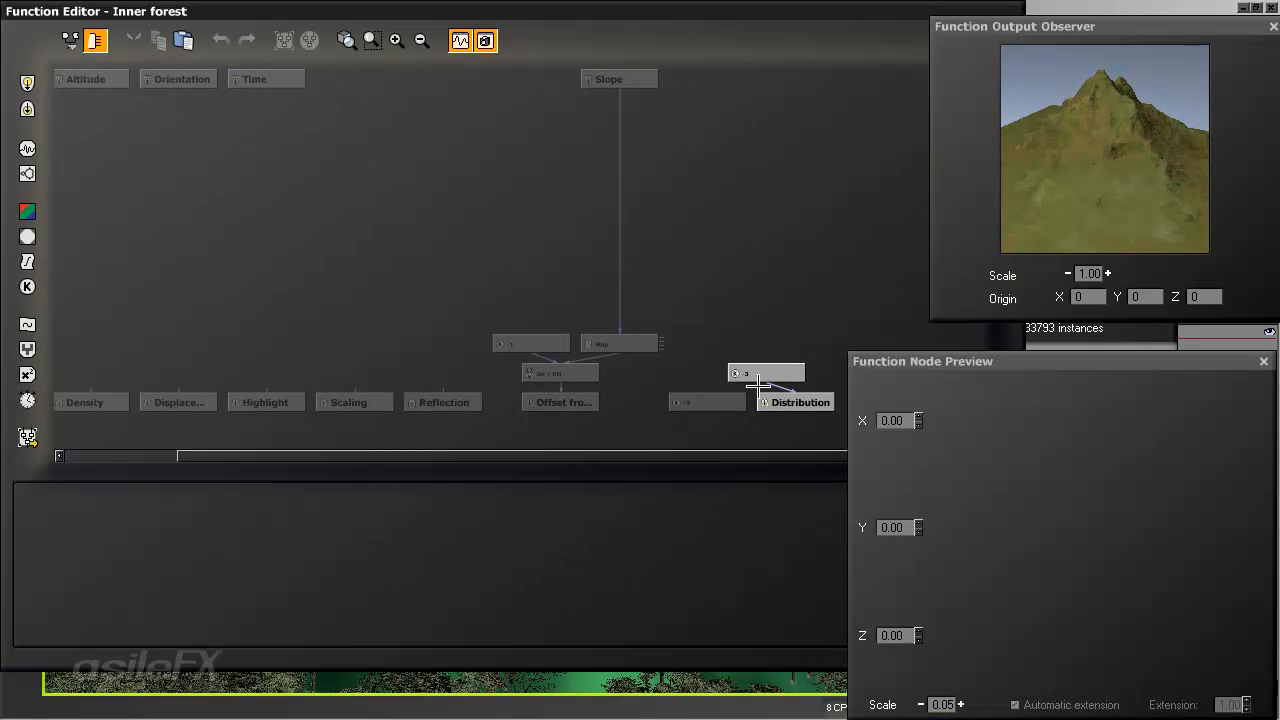
left_click_drag(768, 384, 614, 86)
left_click_drag(762, 380, 636, 167)
left_click_drag(766, 374, 751, 280)
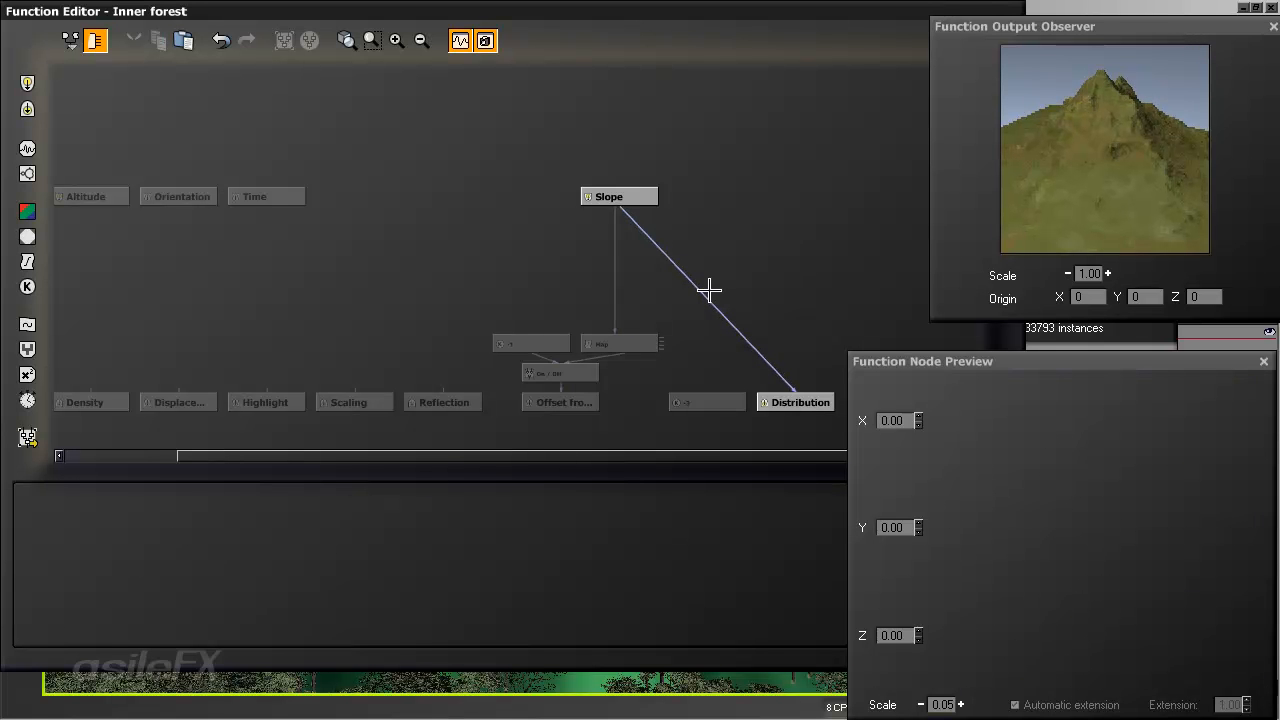
Insert a Map filter node into the connection between Slope and Distribution.
left_click(710, 294)
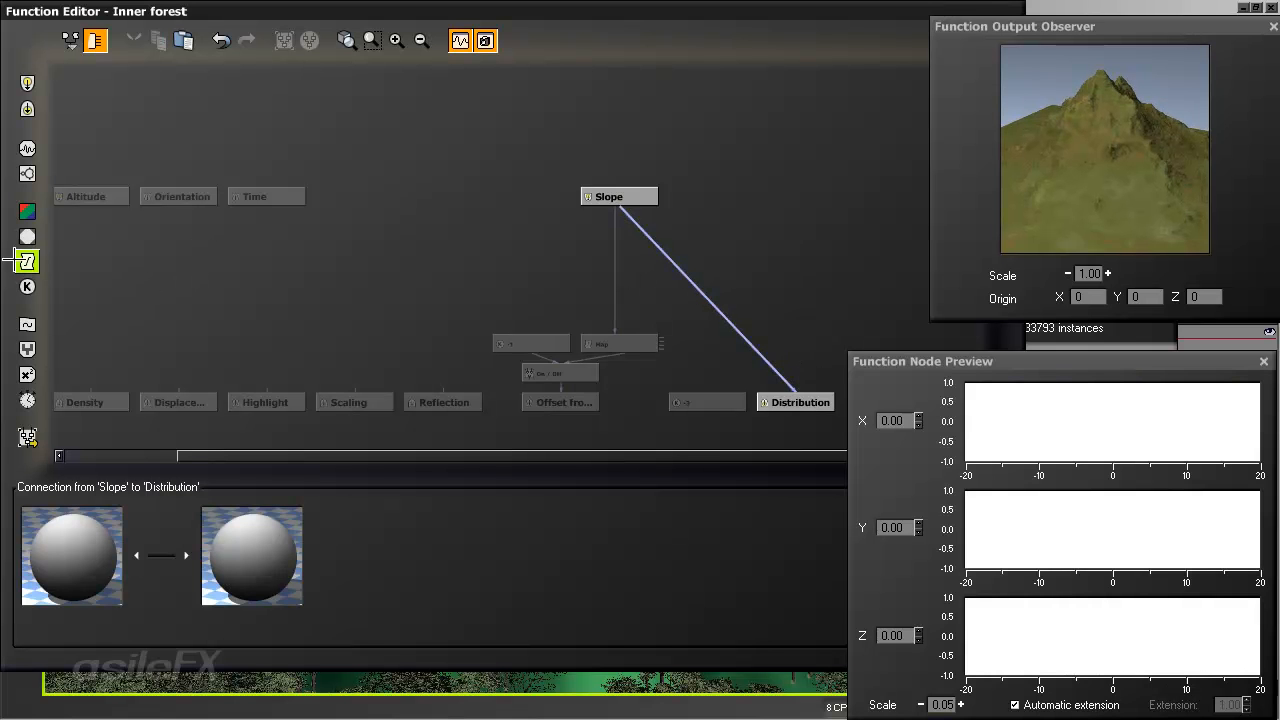
left_click(27, 261)
left_click(285, 490)
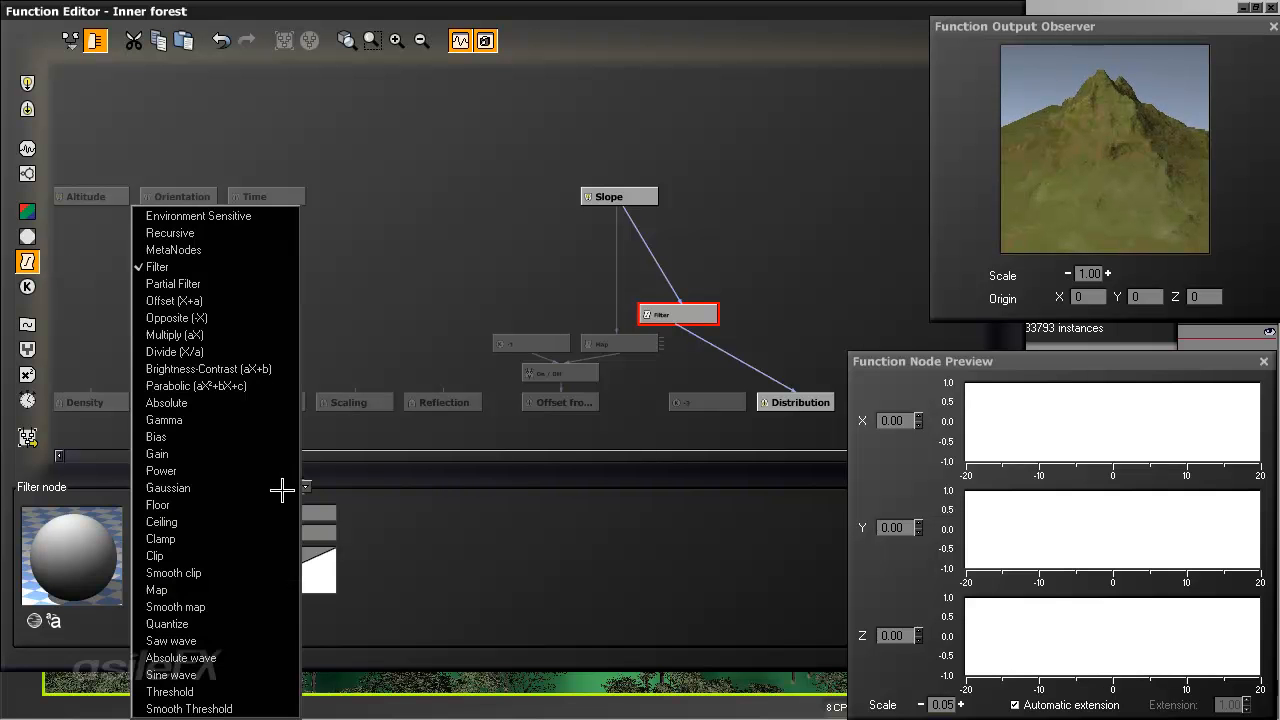
left_click(243, 586)
left_click_drag(696, 312, 696, 283)
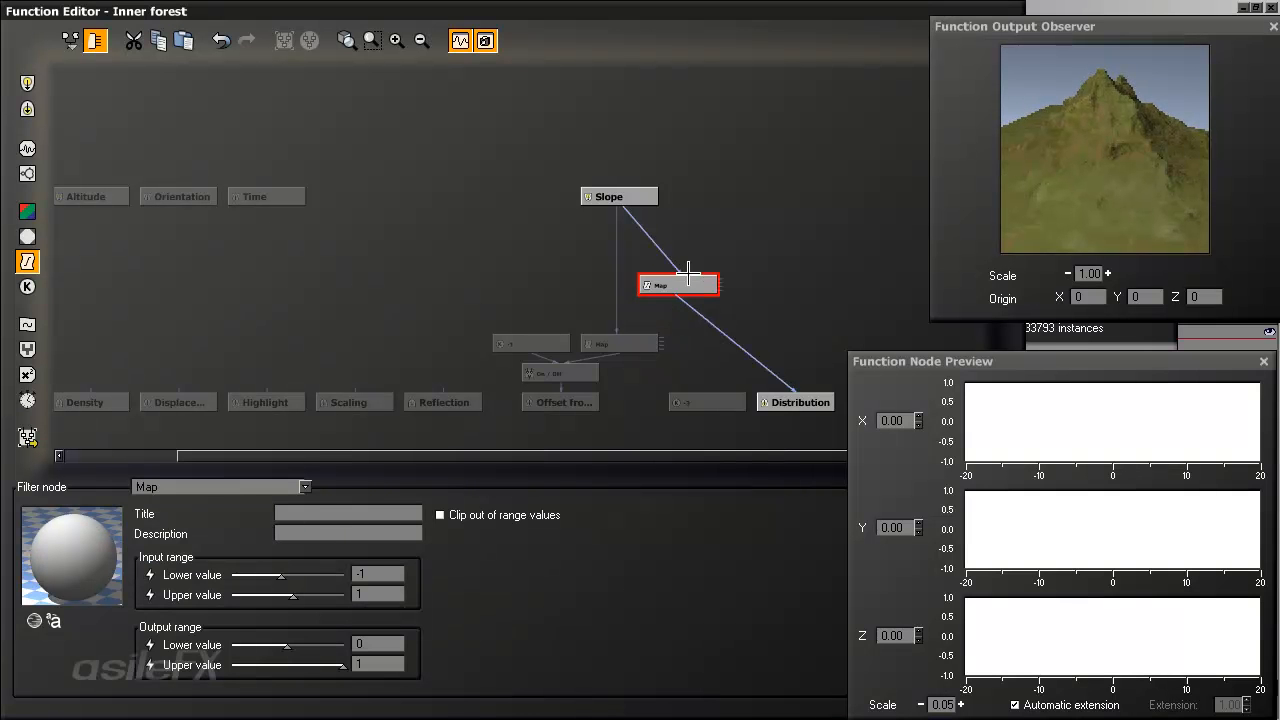
Set the Map node's input lower value to .6, output lower value to 1 and output upper value to -1, and accept the function.
left_click(387, 574)
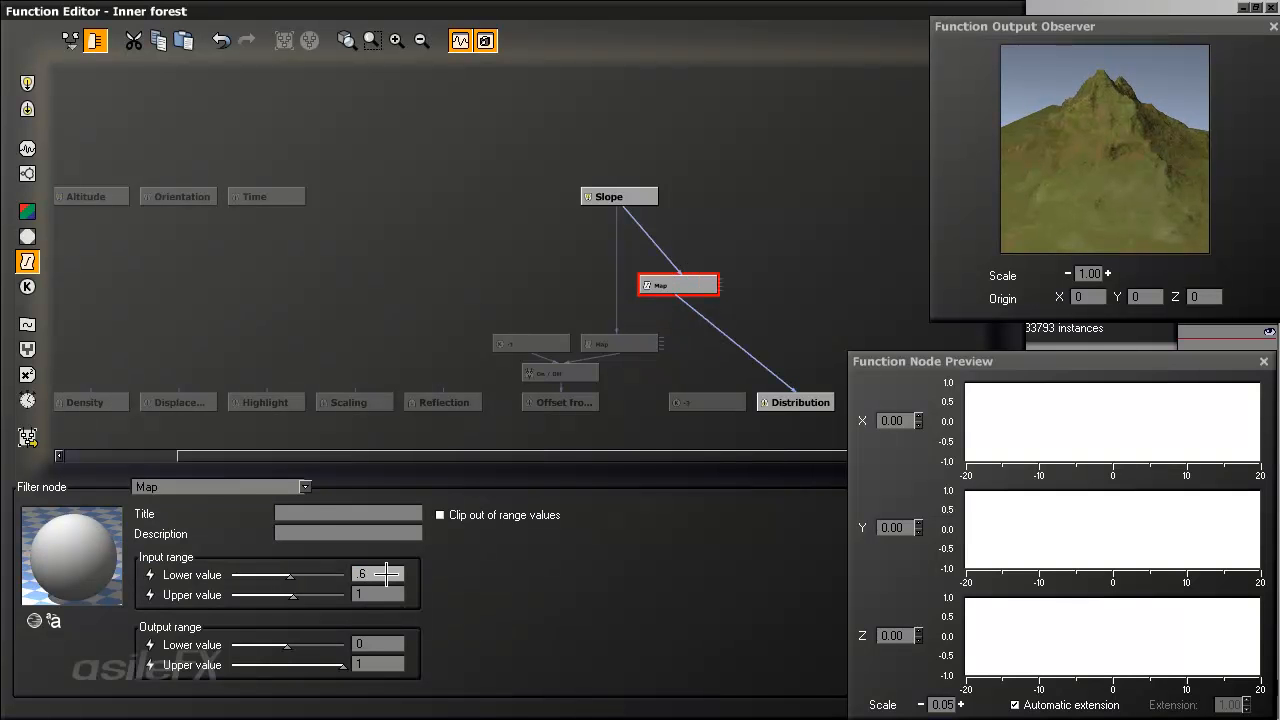
key("Return")
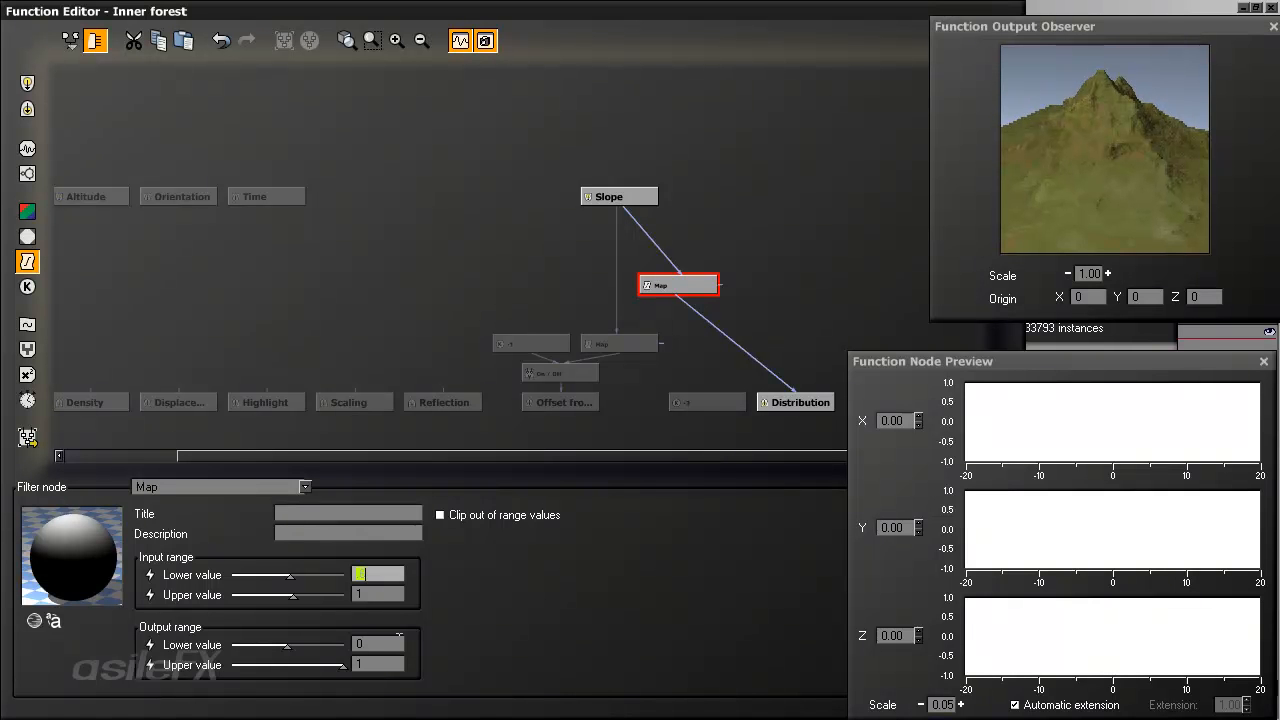
left_click(399, 643)
type("0")
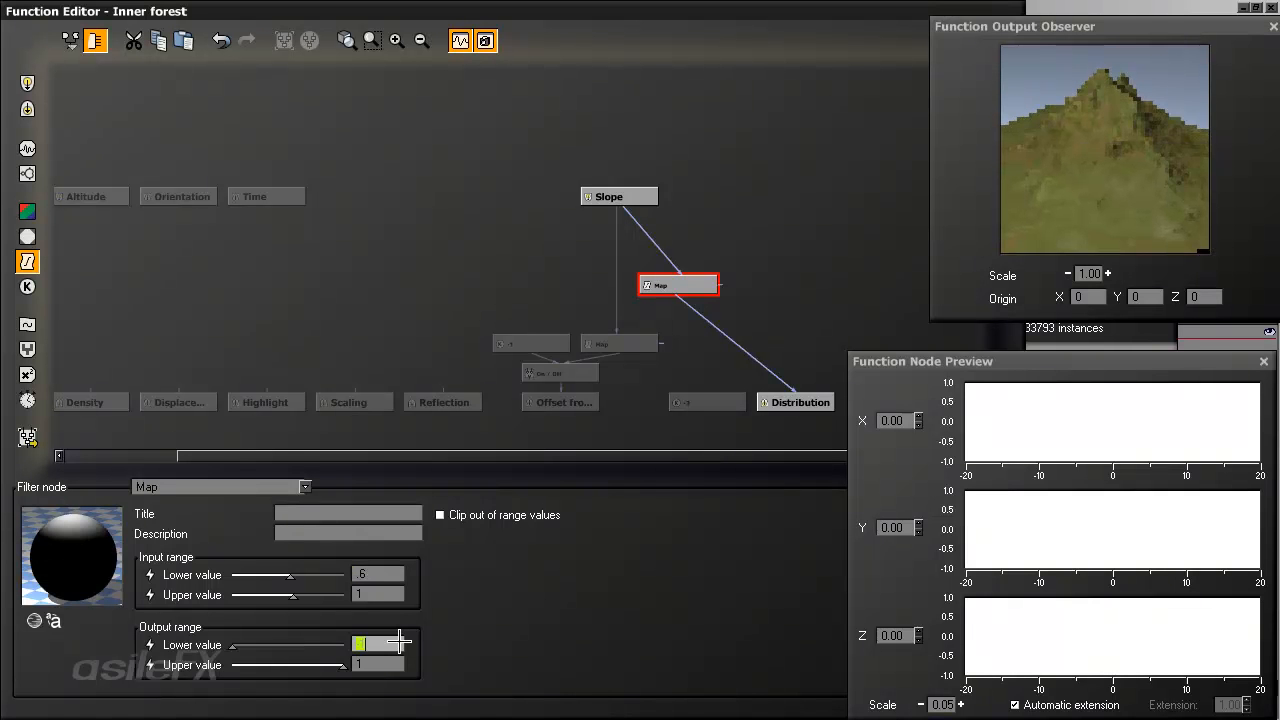
key("Return")
left_click(395, 661)
type("-1")
key("Return")
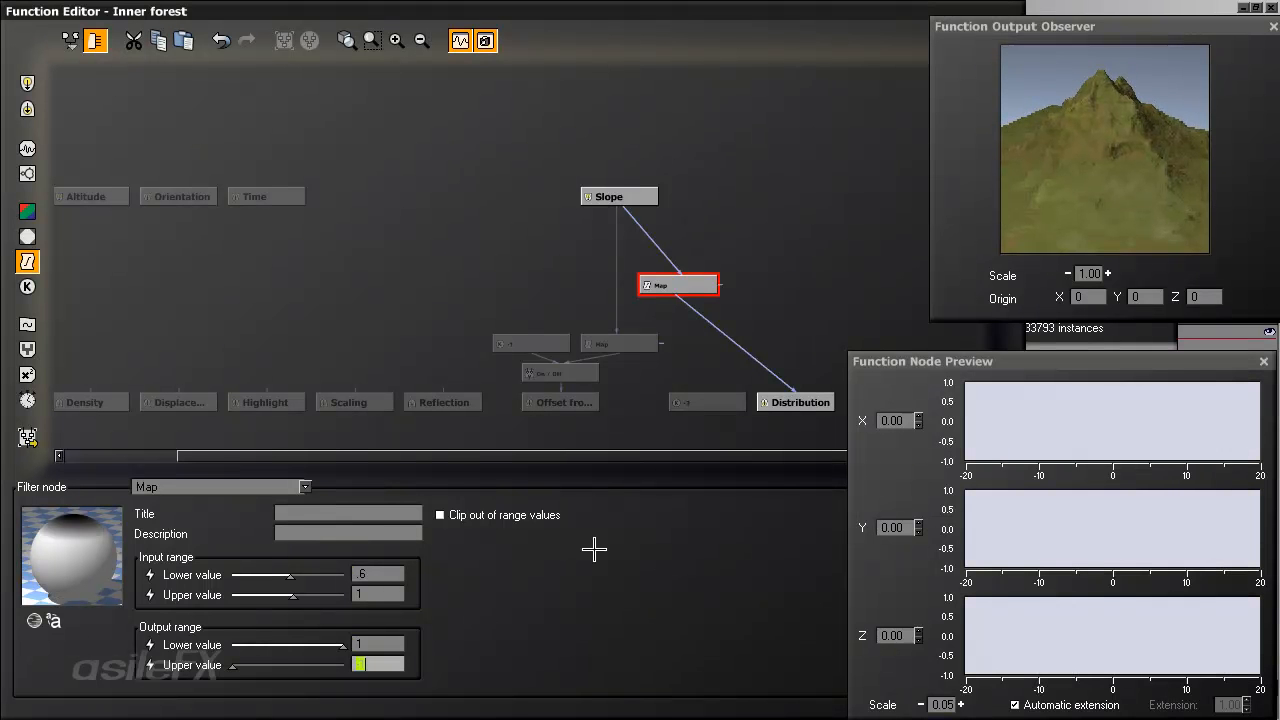
left_click_drag(706, 594, 462, 590)
left_click(767, 551)
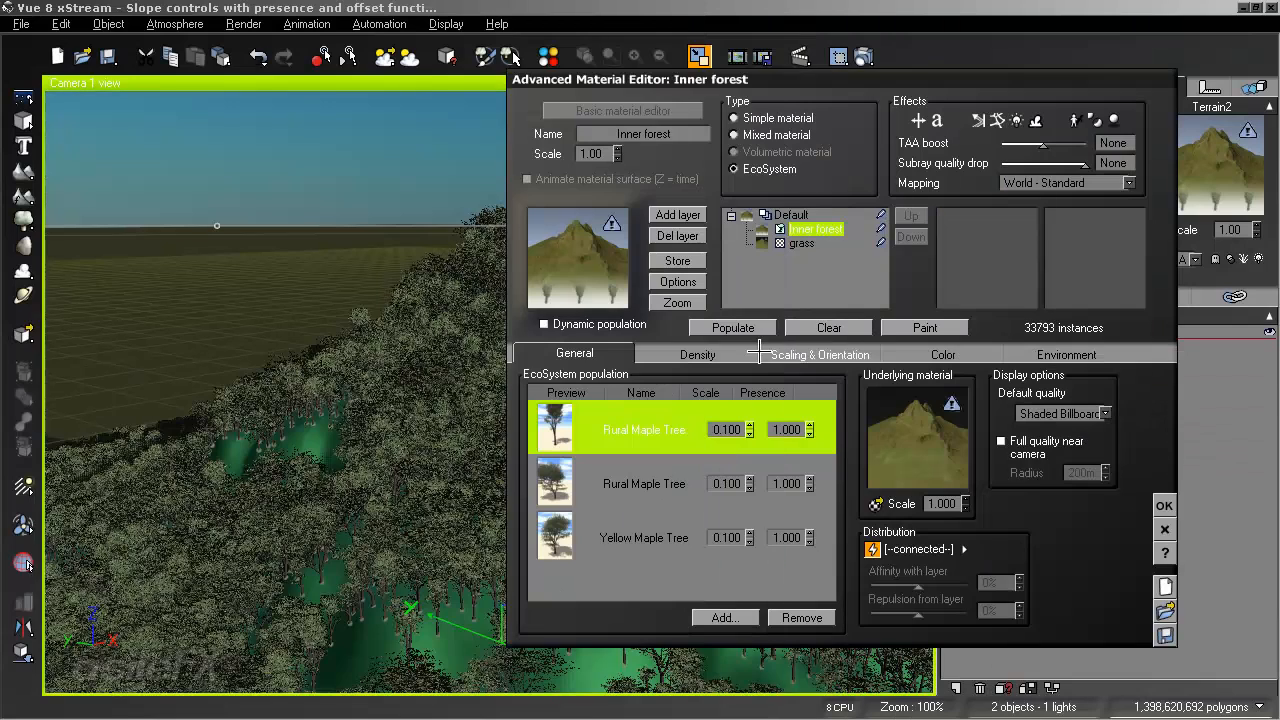
Accept the Inner forest material and inspect the tree distribution on the terrain.
left_click(1164, 505)
scroll(713, 584, "up", 3)
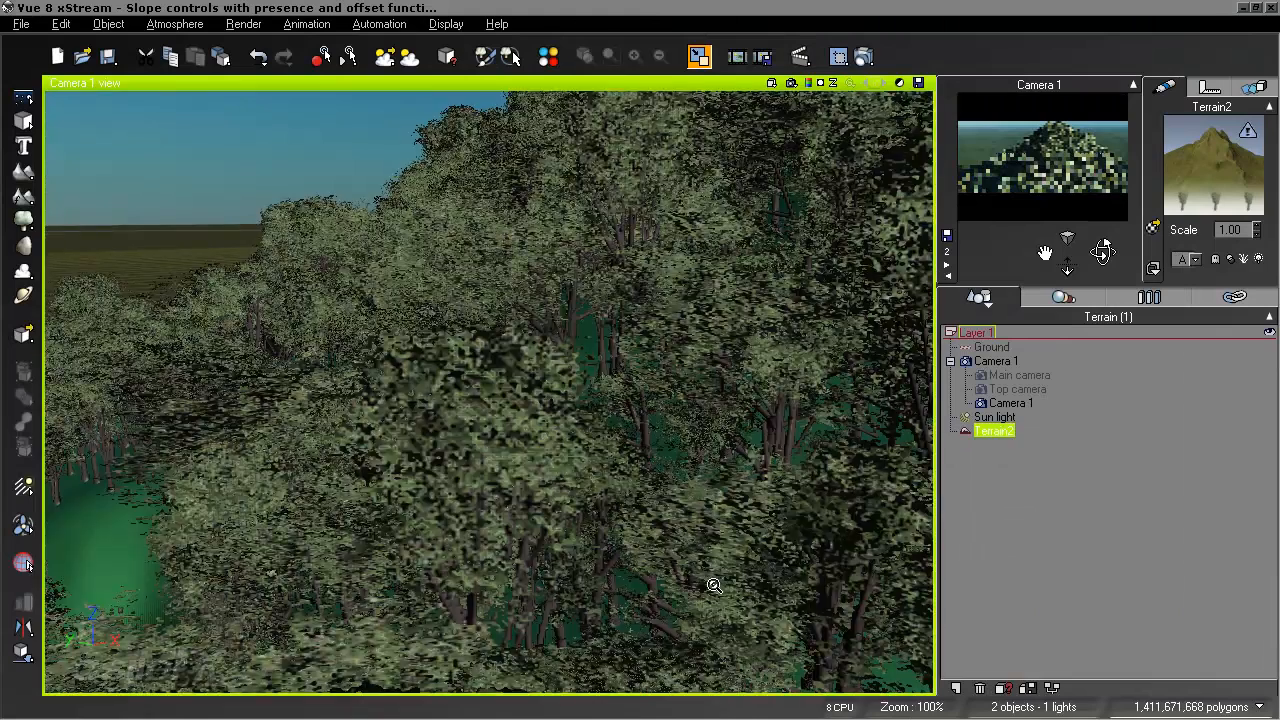
scroll(712, 585, "down", 2)
right_click_drag(703, 577, 593, 513)
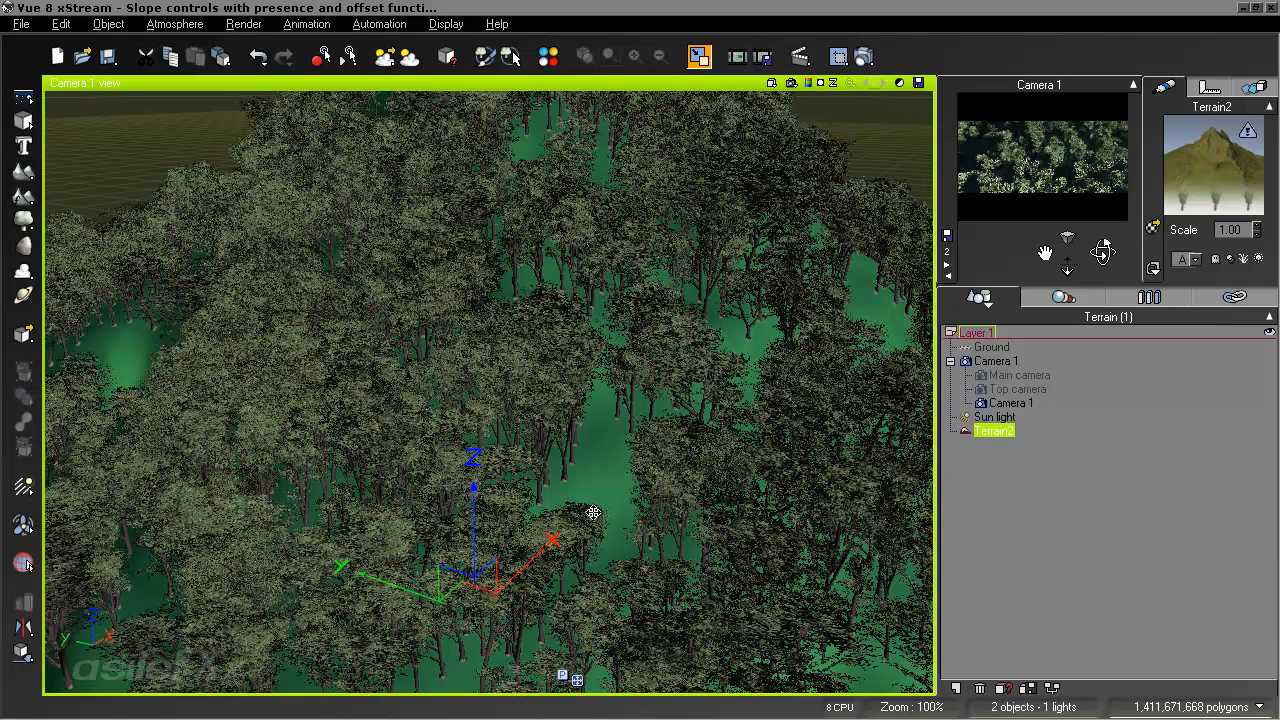
Reopen Terrain2's Inner forest material for editing.
right_click(1240, 140)
left_click(1165, 155)
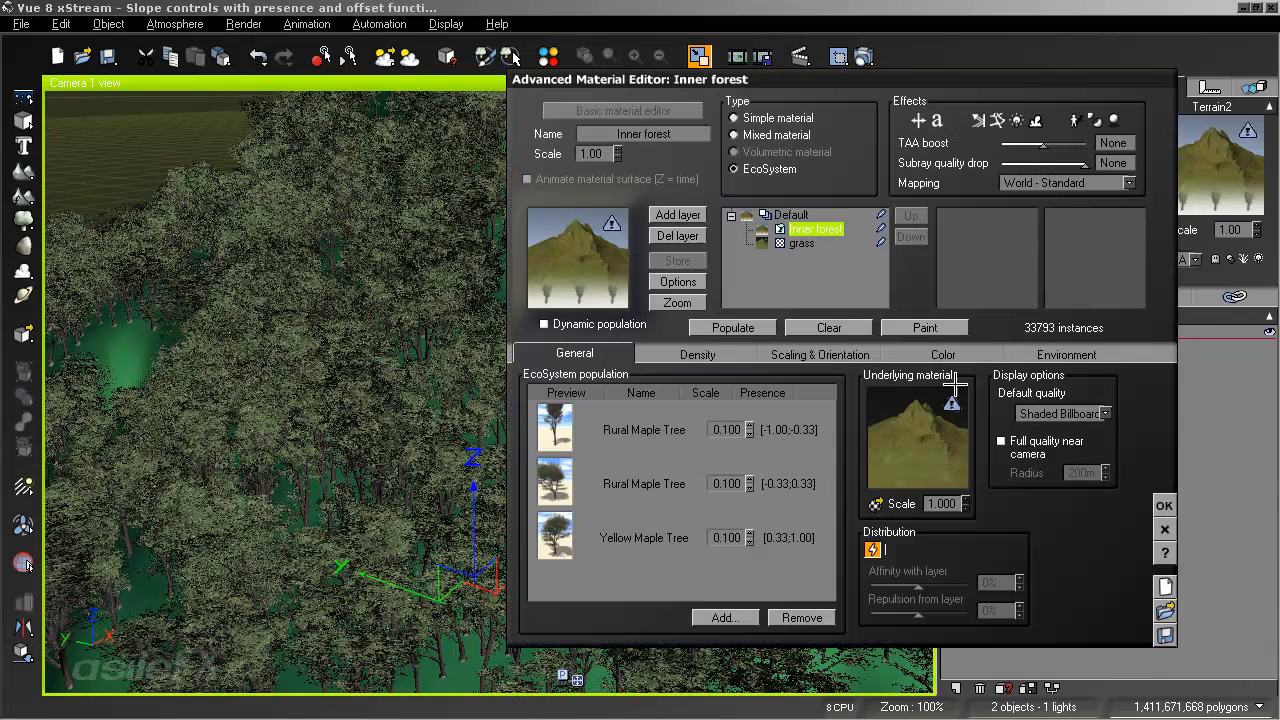